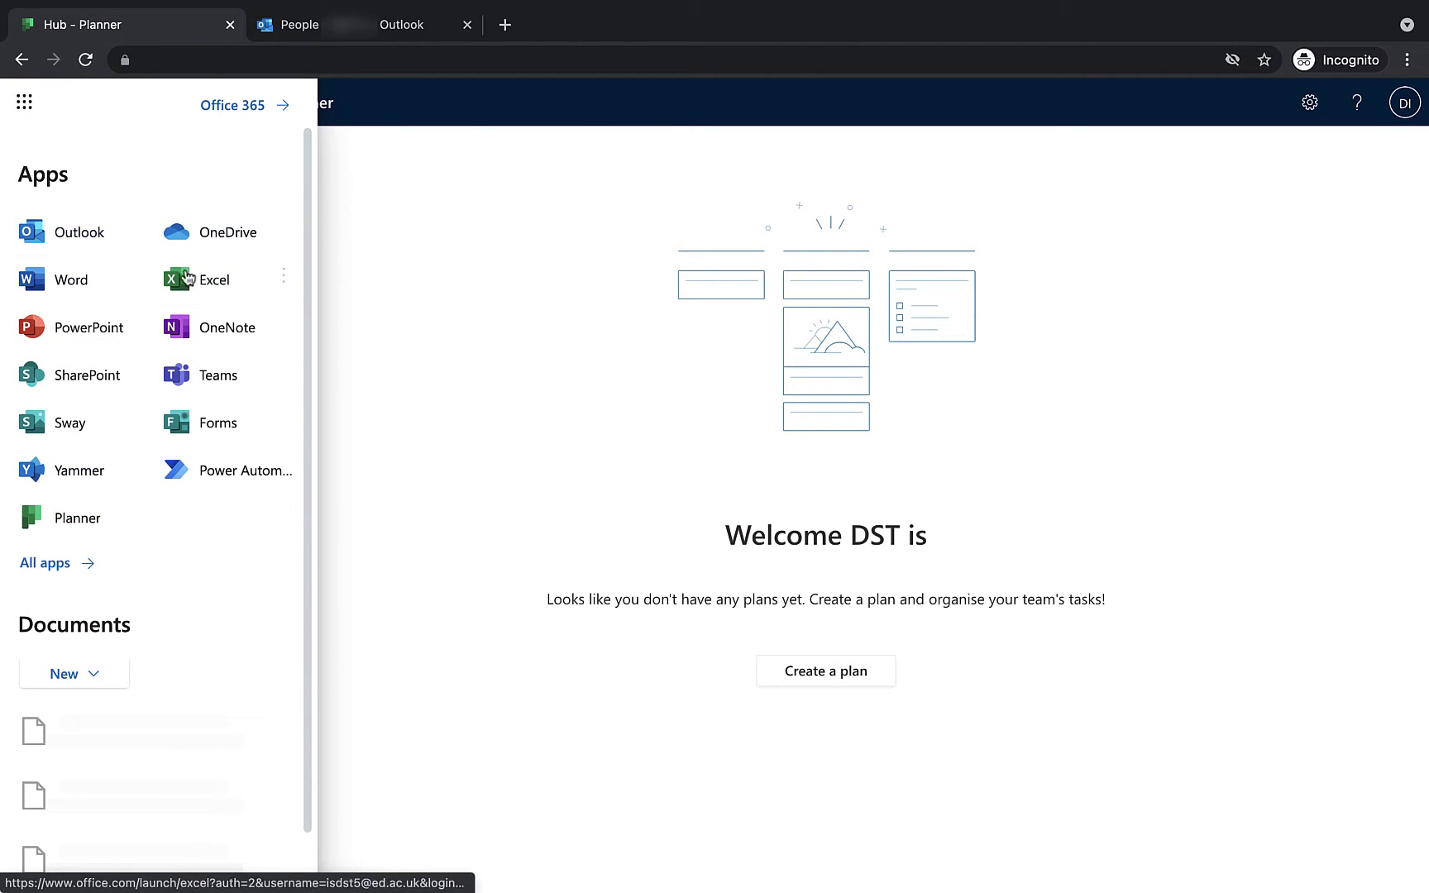
Browse the full list of Office 365 apps and open Planner.
{"action": "left_click", "coordinate": [62, 566]}
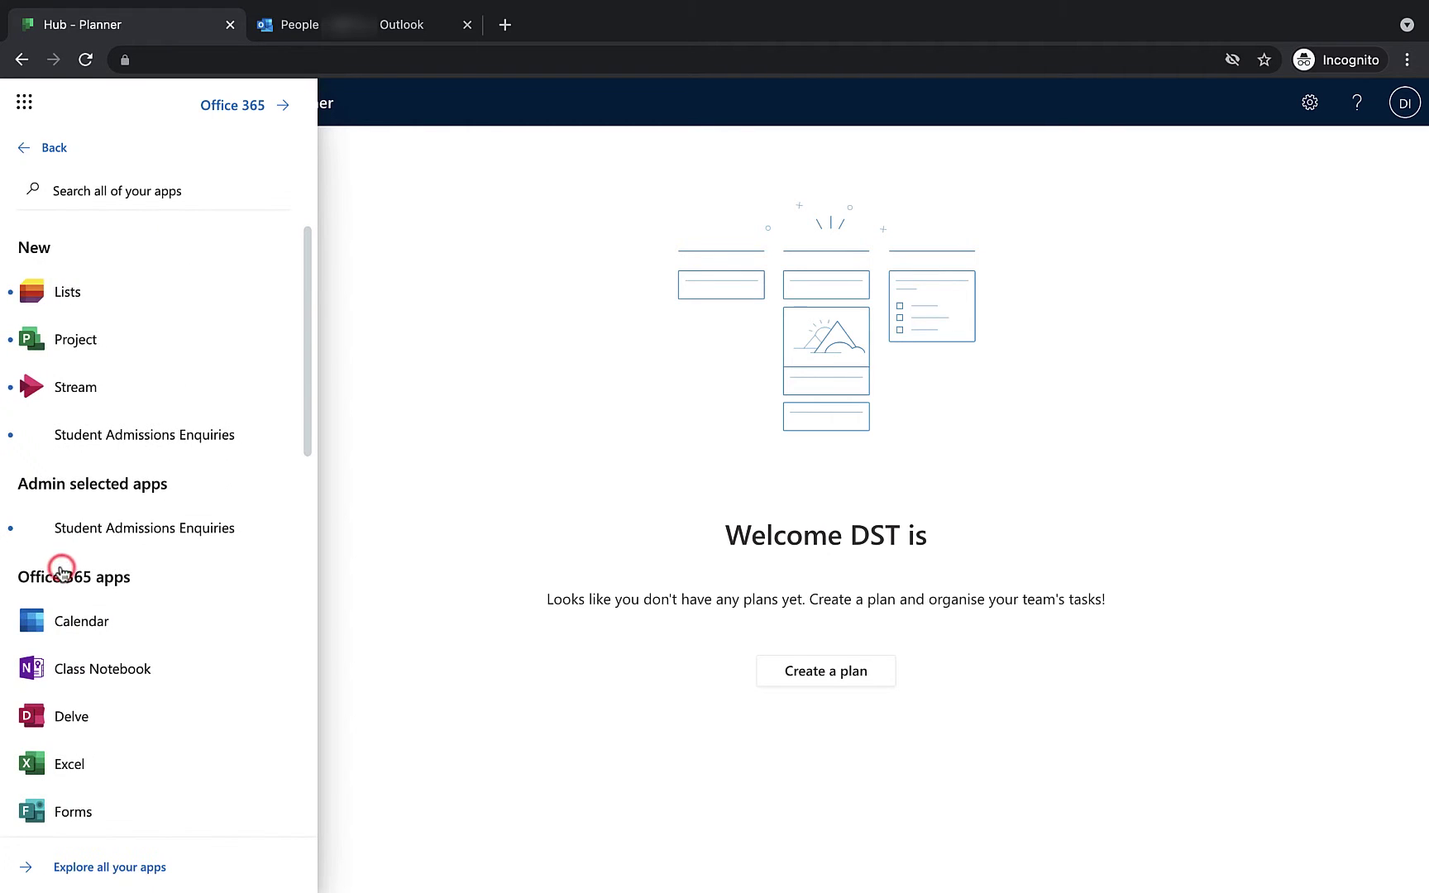
{"action": "scroll", "coordinate": [58, 434], "scroll_direction": "down", "scroll_amount": 10}
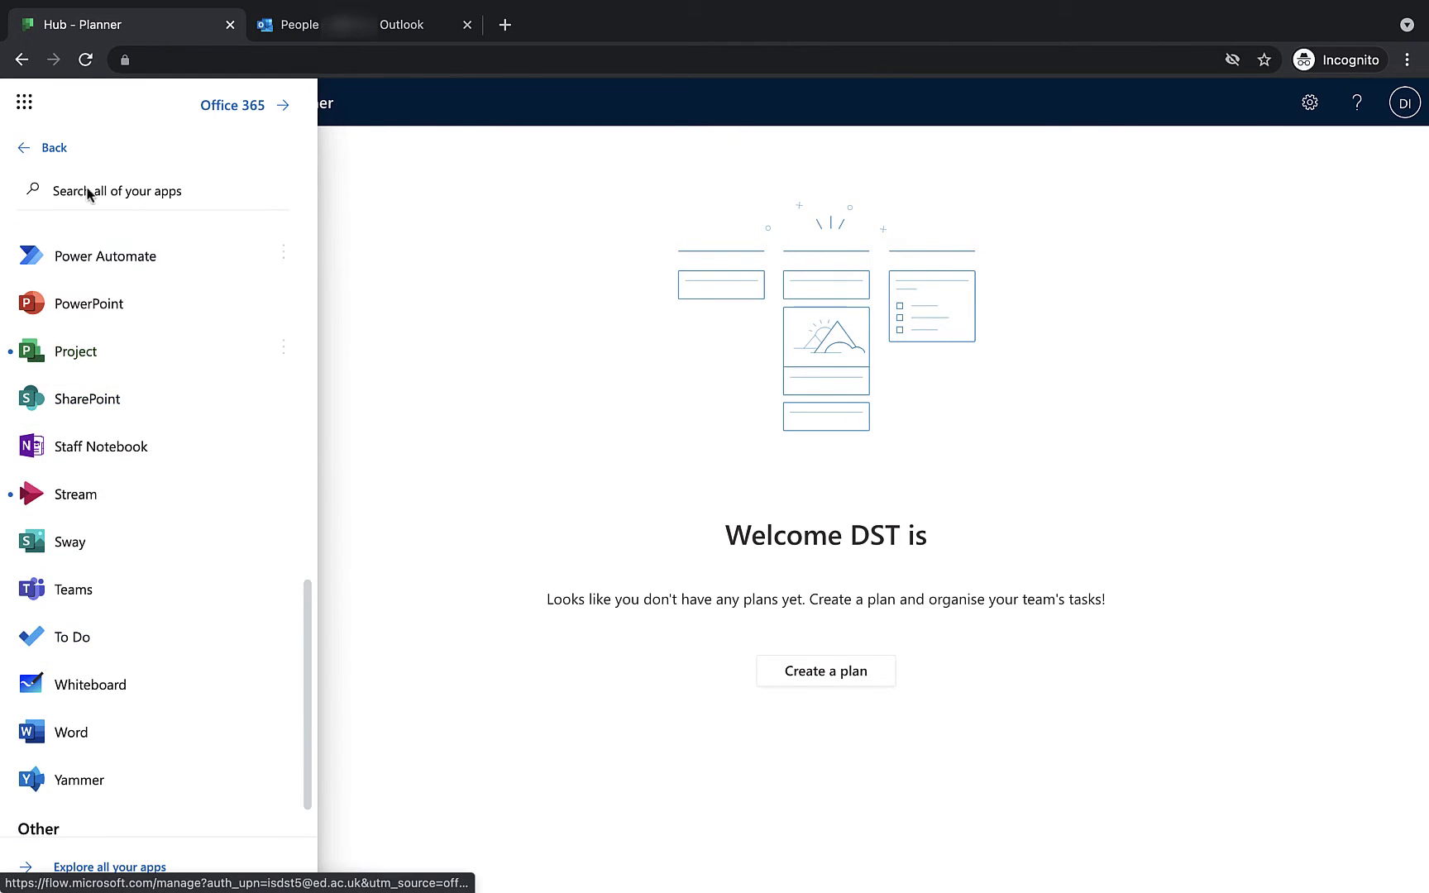
{"action": "left_click", "coordinate": [55, 148]}
{"action": "left_click", "coordinate": [77, 519]}
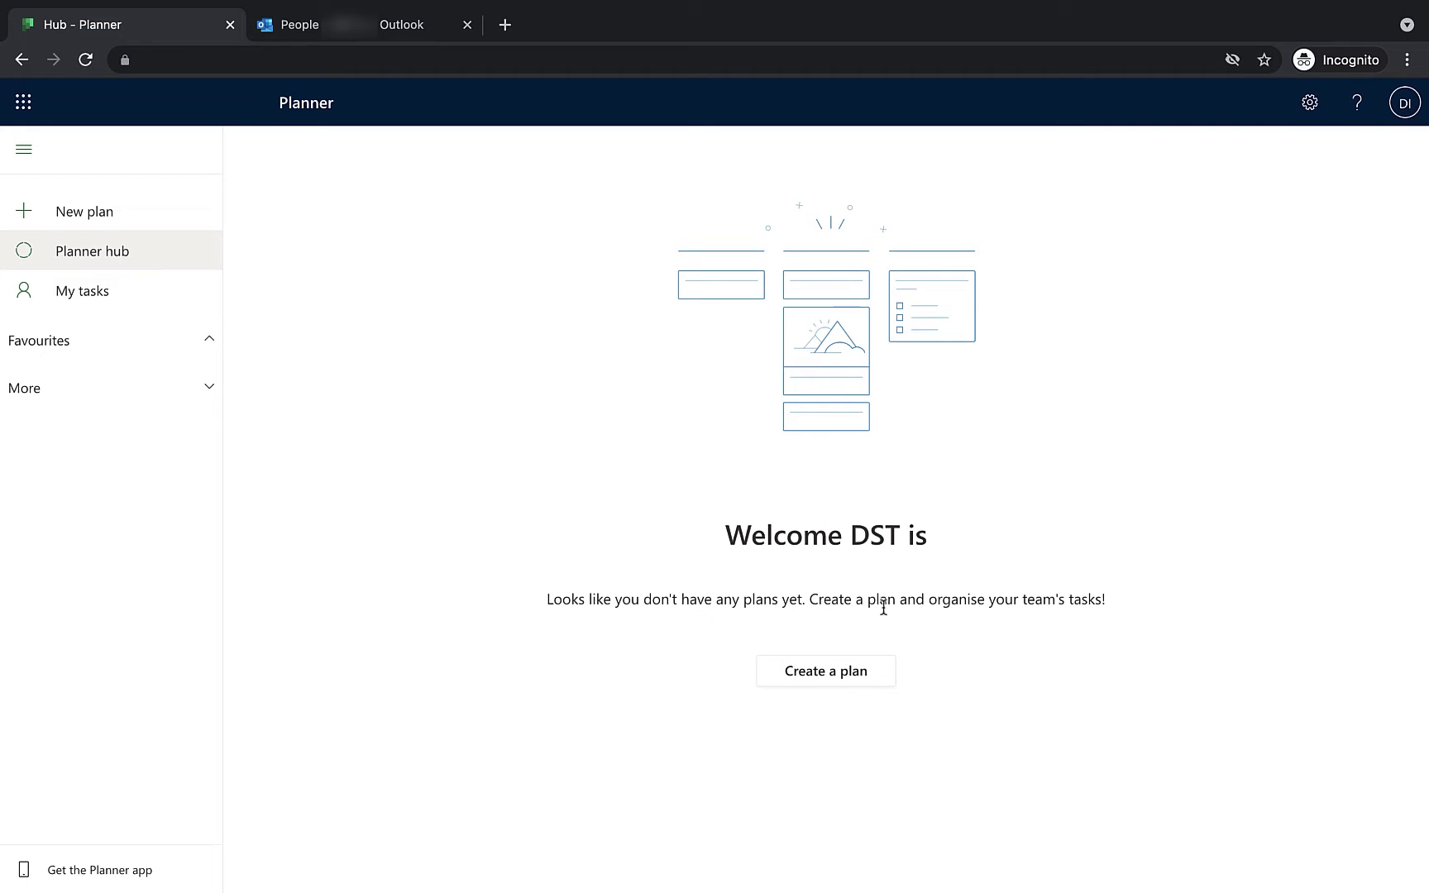
Start a new plan and name it with the owner's first name followed by "'s Plan - Semester 1".
{"action": "left_click", "coordinate": [820, 680]}
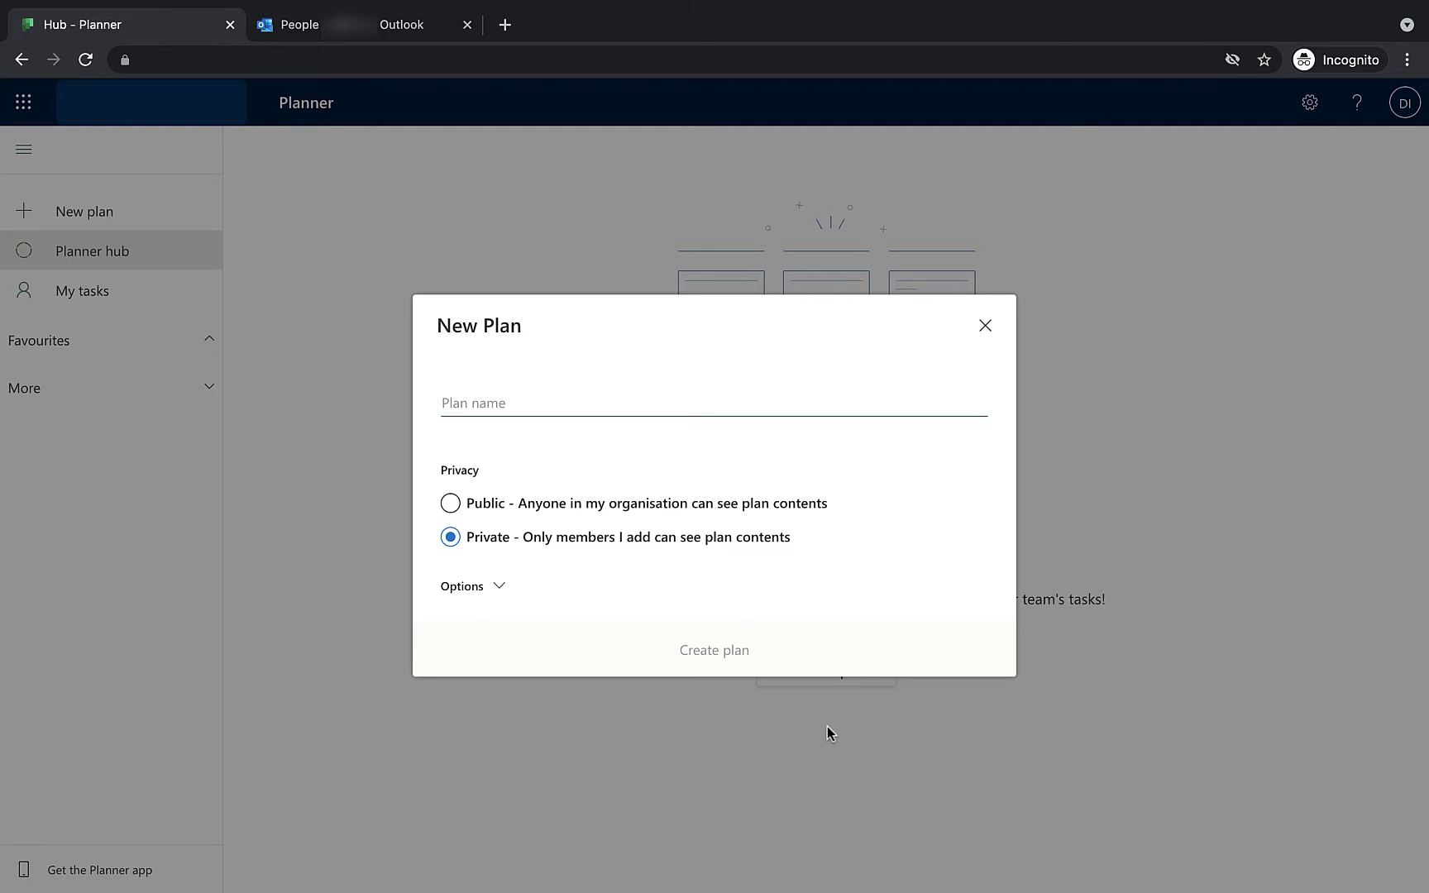
{"action": "type", "text": "Andy"}
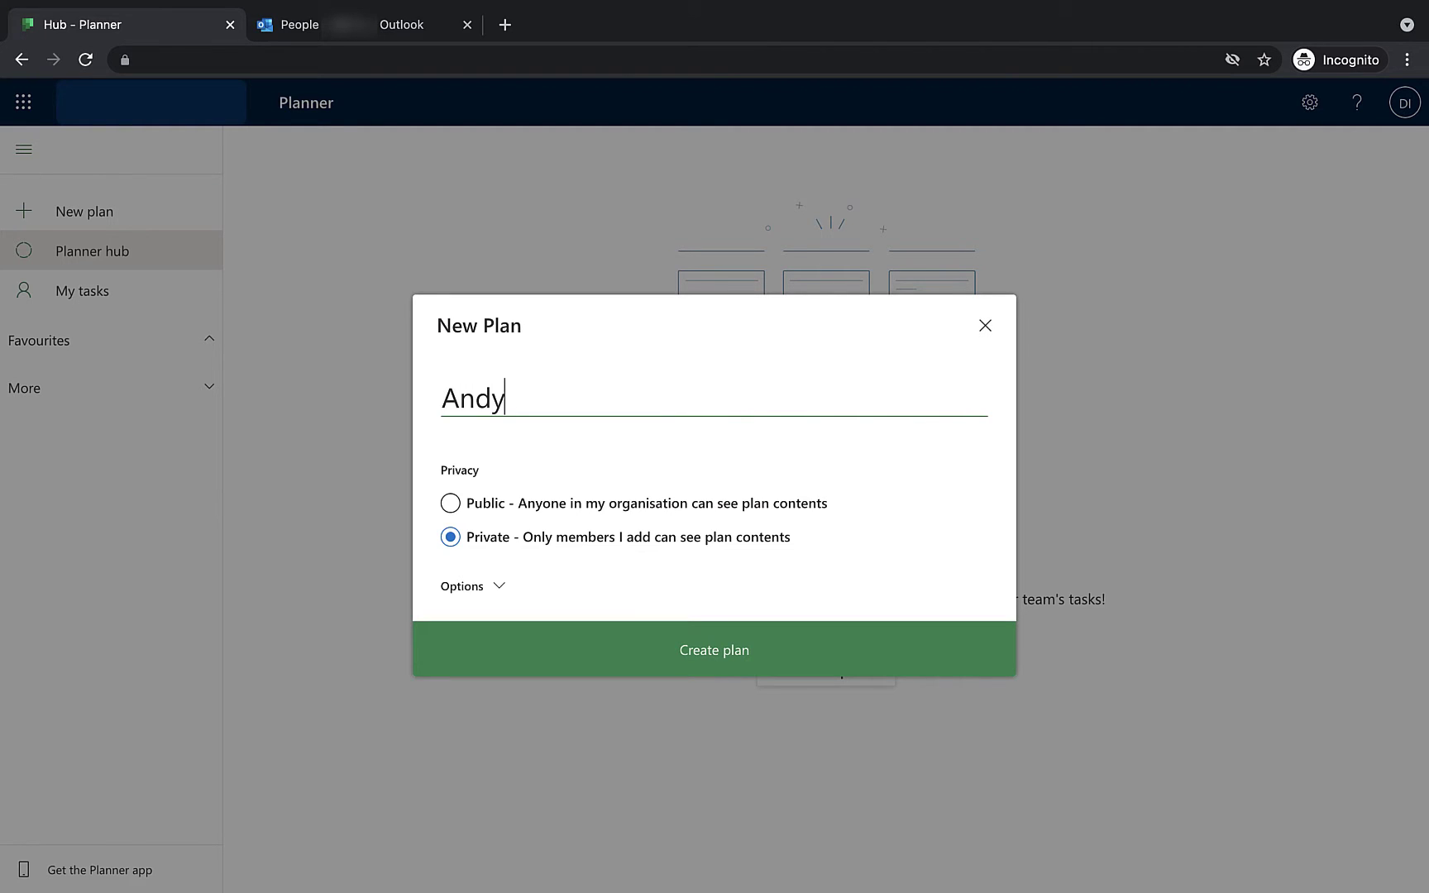
{"action": "type", "text": "'s Plan - Sm"}
{"action": "key", "text": "BackSpace"}
{"action": "type", "text": "e"}
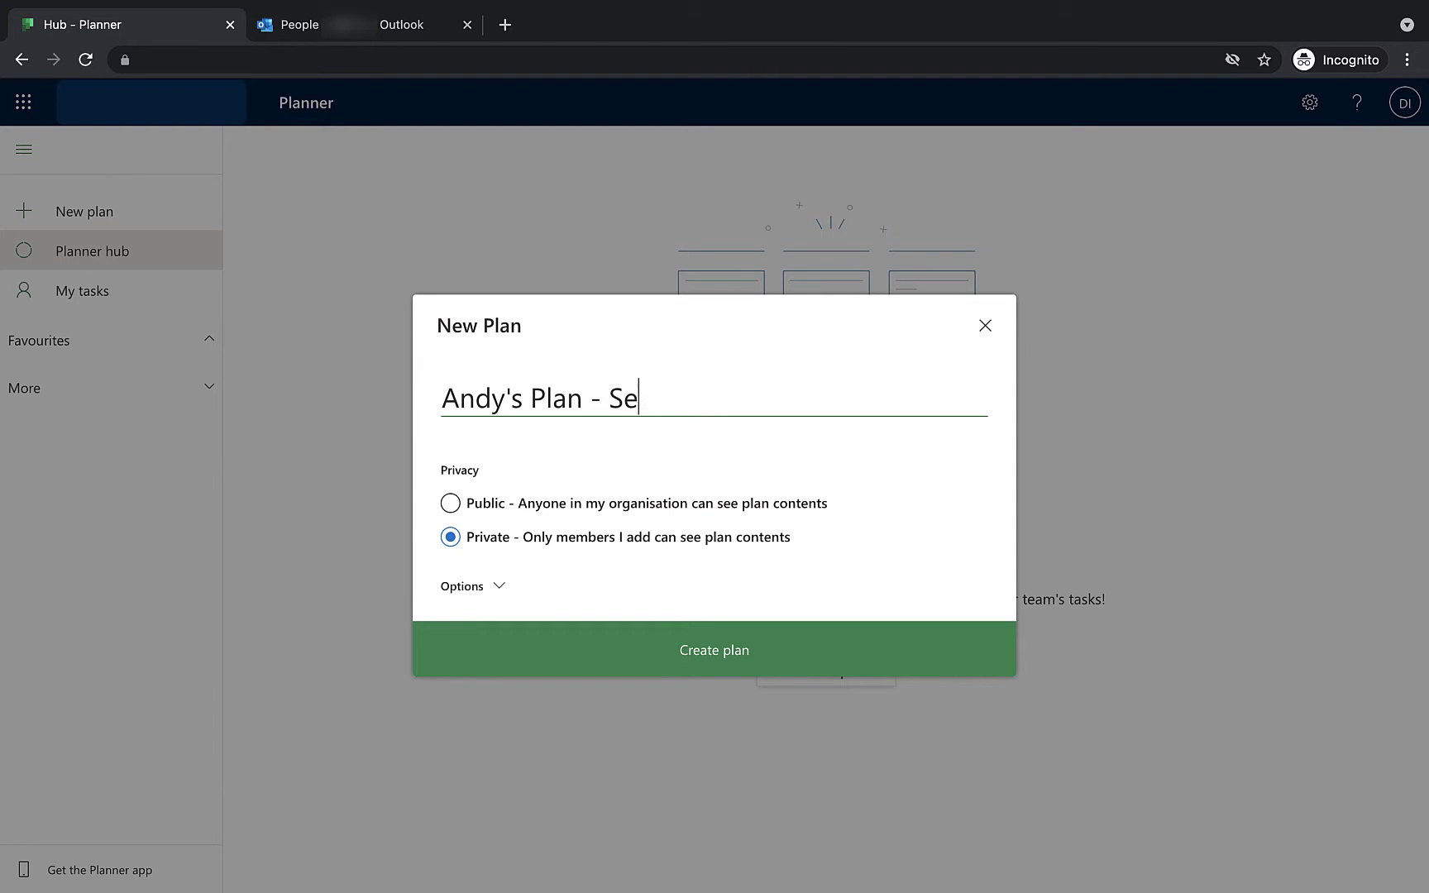
{"action": "type", "text": "mester 1"}
Keep the new plan's privacy as Private, check its optional group description setting, and create the plan.
{"action": "left_click", "coordinate": [451, 504]}
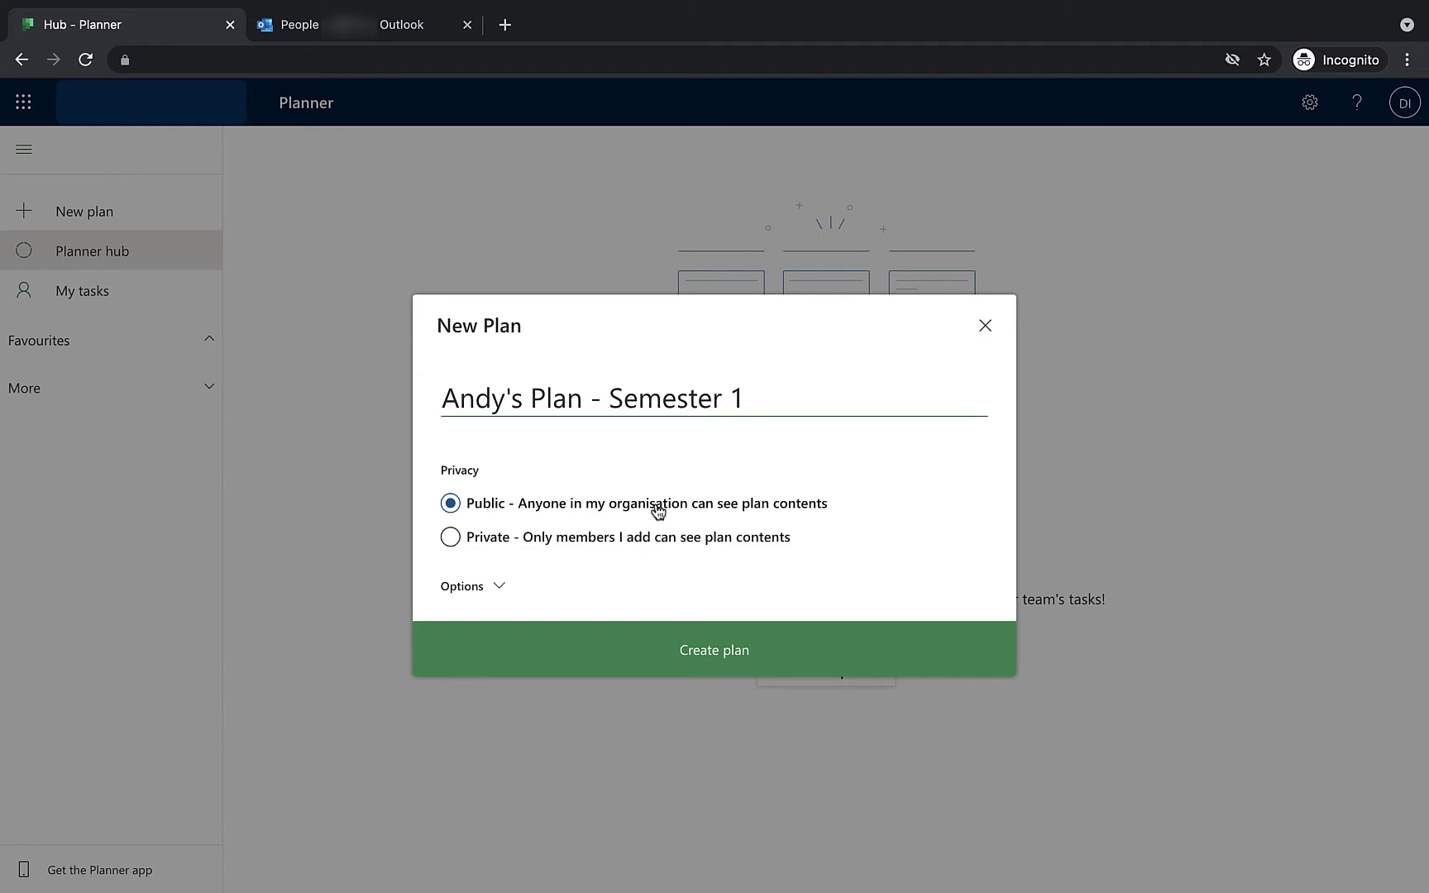
{"action": "left_click", "coordinate": [462, 543]}
{"action": "left_click", "coordinate": [499, 586]}
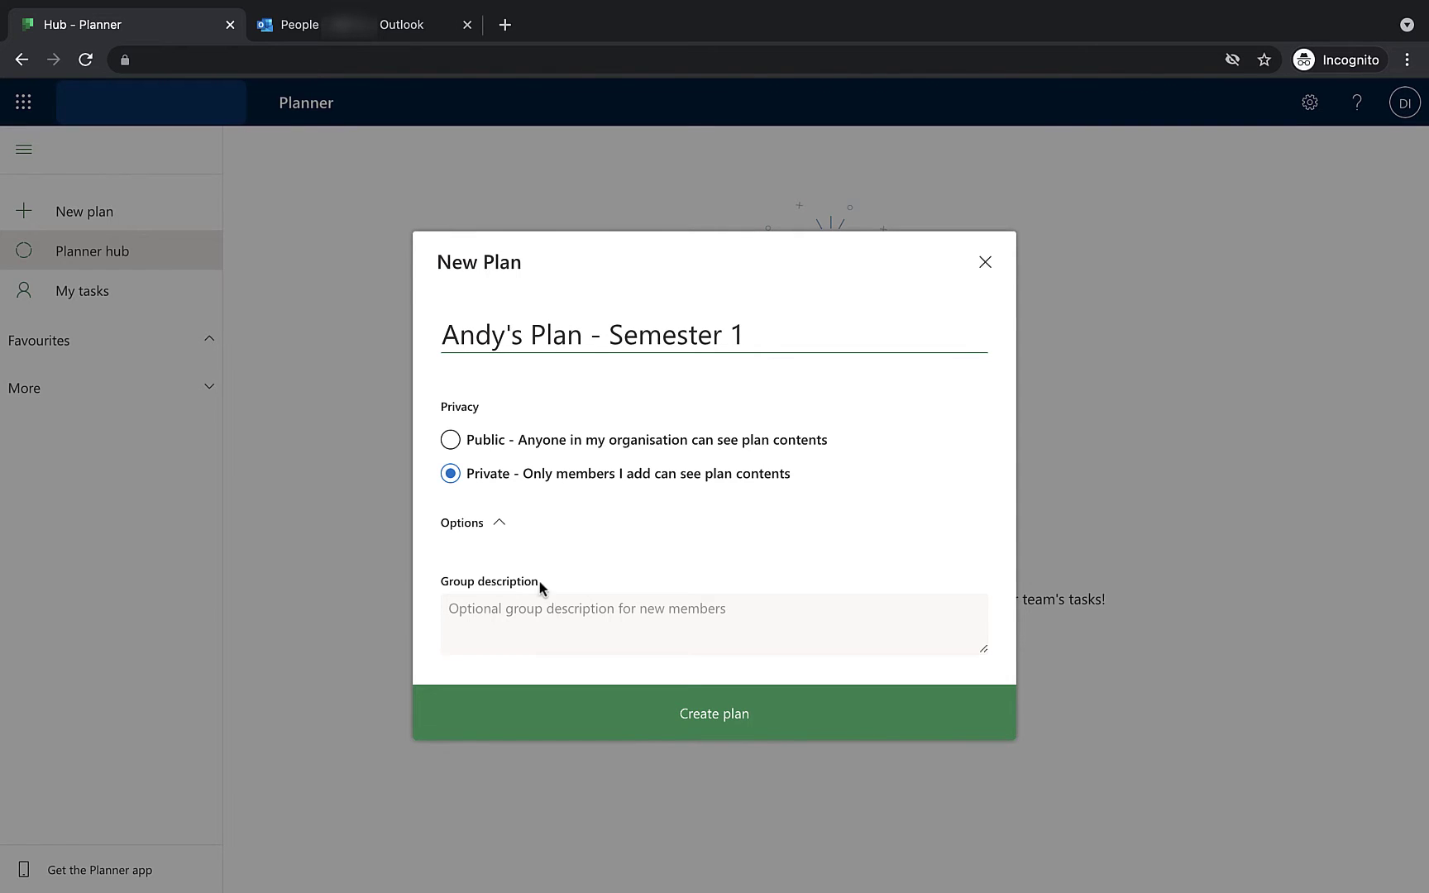
{"action": "left_click", "coordinate": [498, 522]}
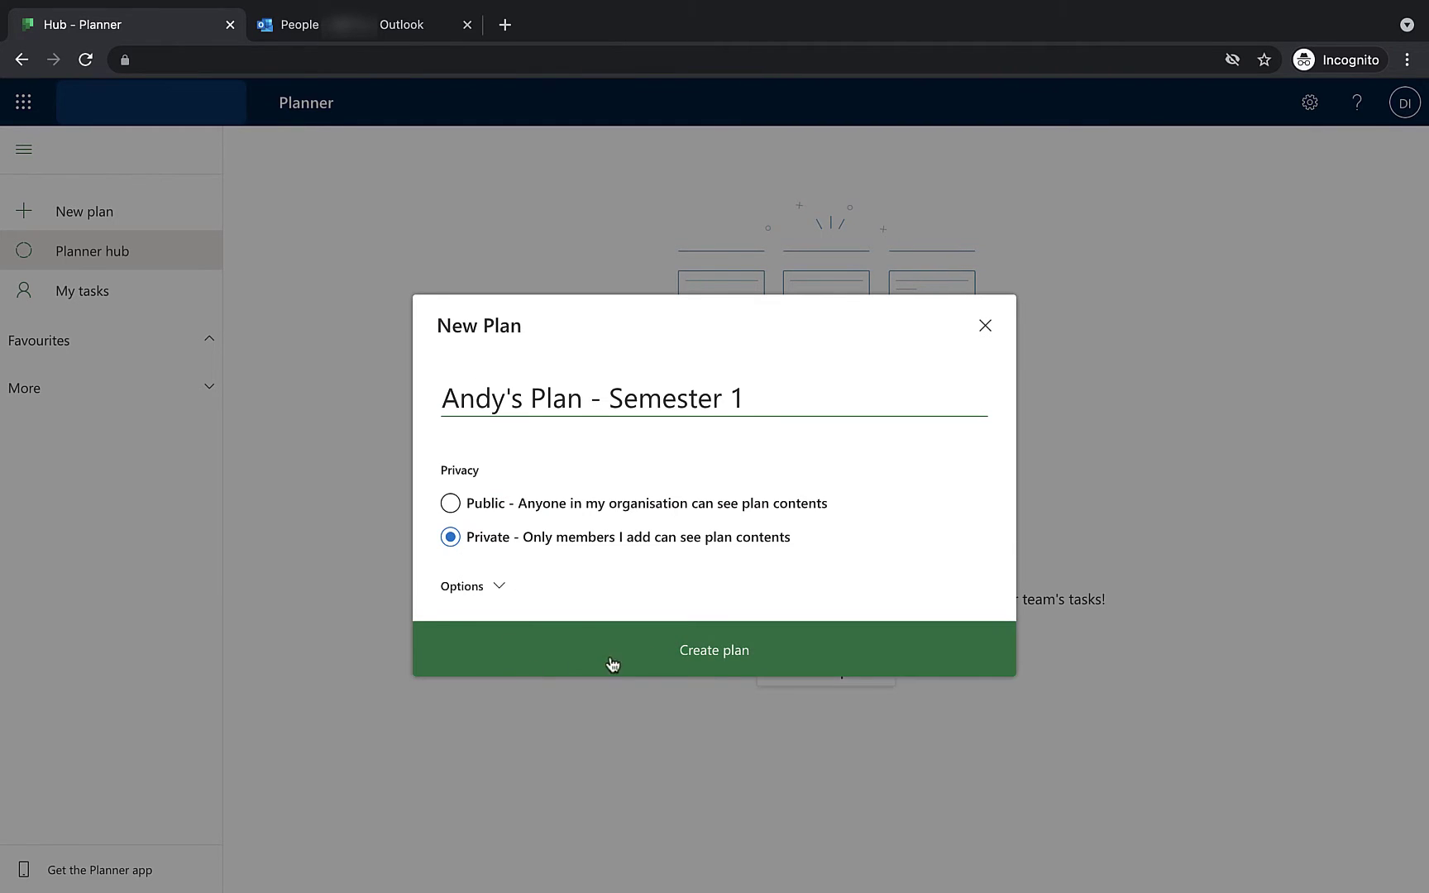
{"action": "left_click", "coordinate": [672, 658]}
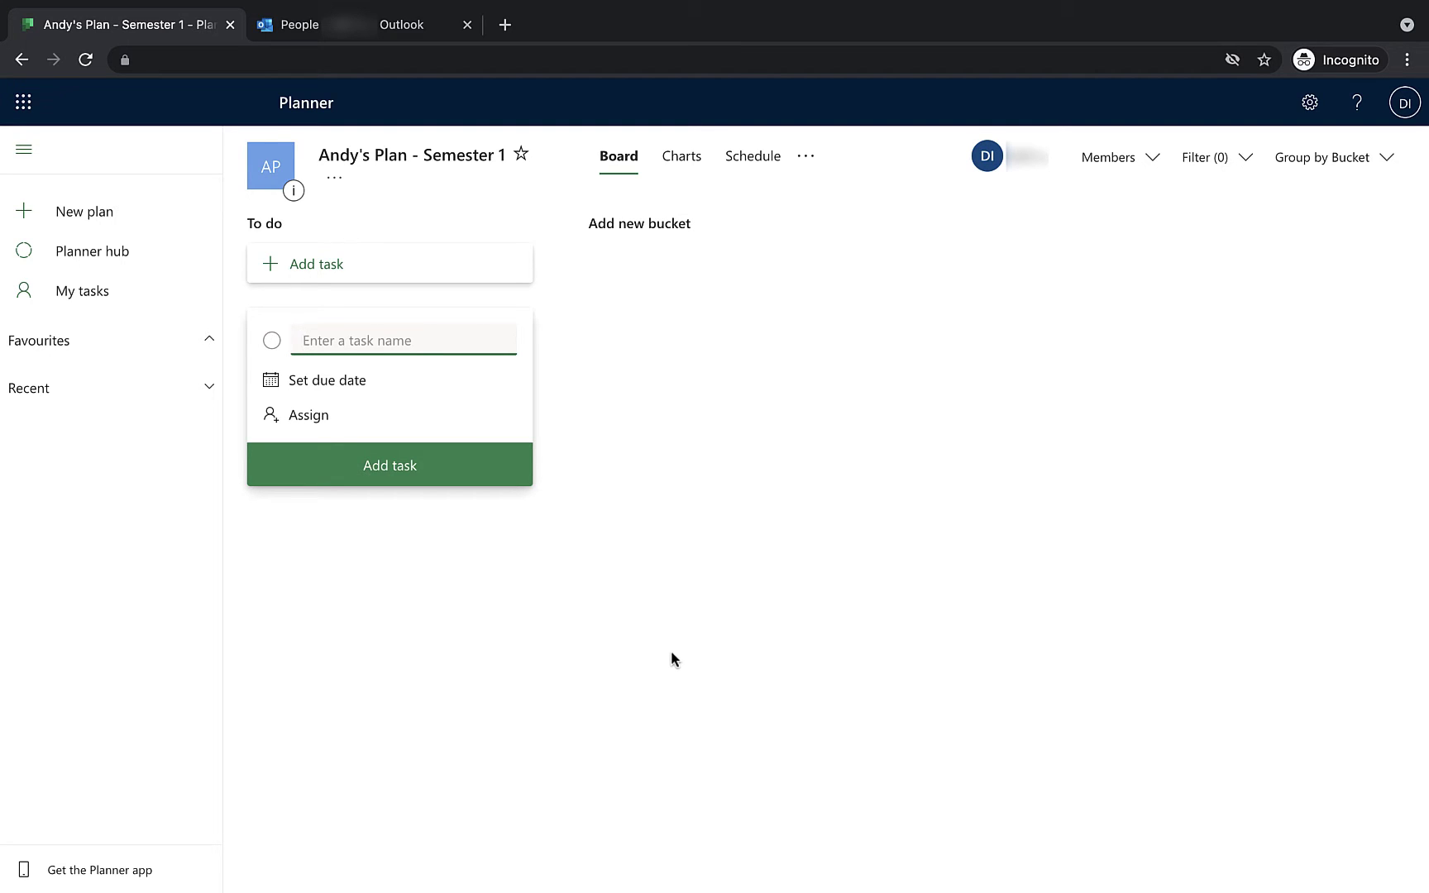
Look at the My tasks page and the Planner hub, and reopen the Semester 1 plan.
{"action": "left_click", "coordinate": [24, 154]}
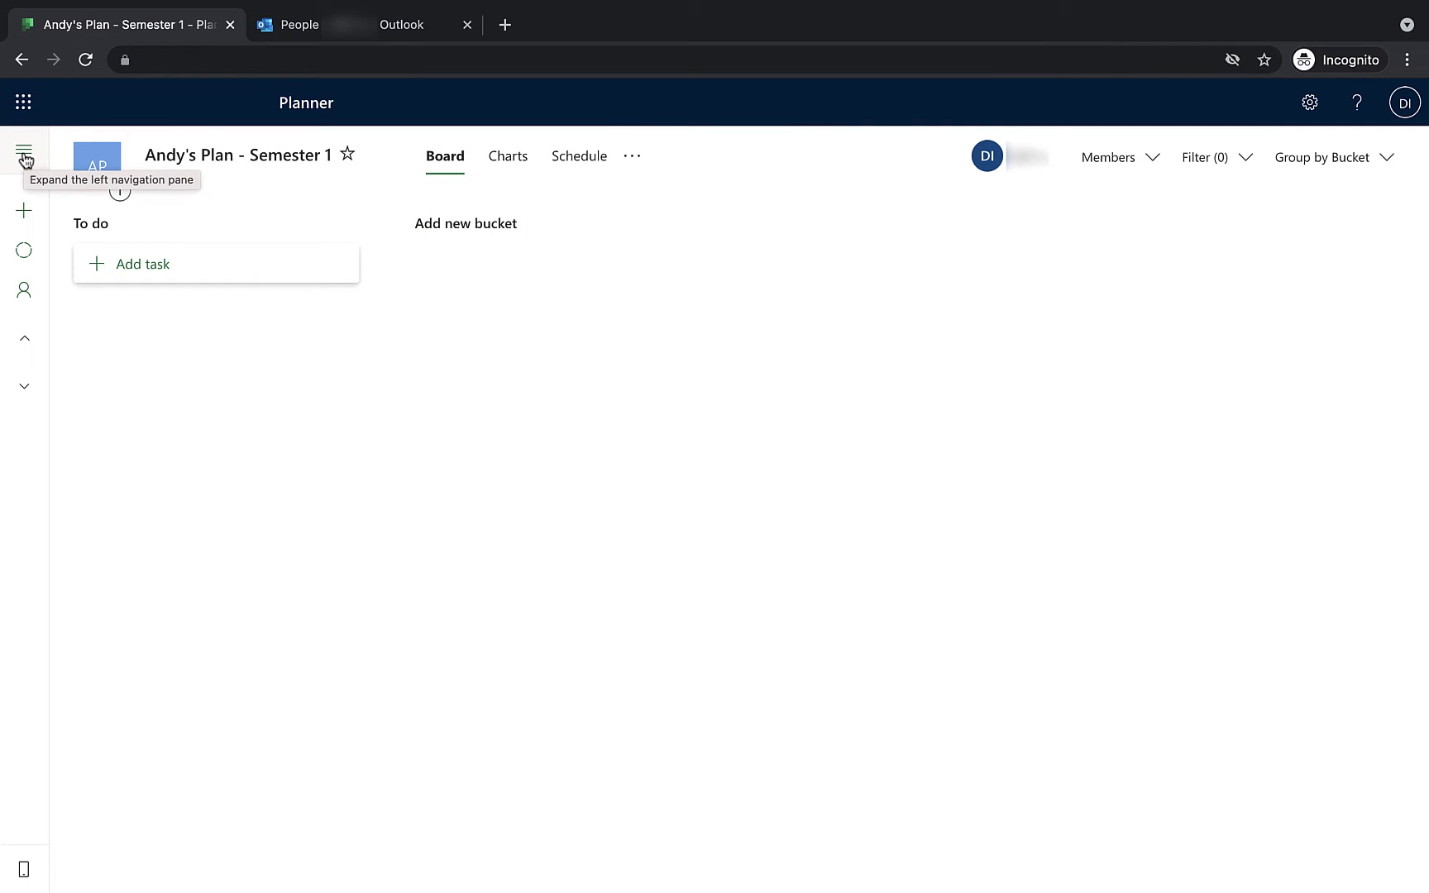
{"action": "left_click", "coordinate": [24, 154]}
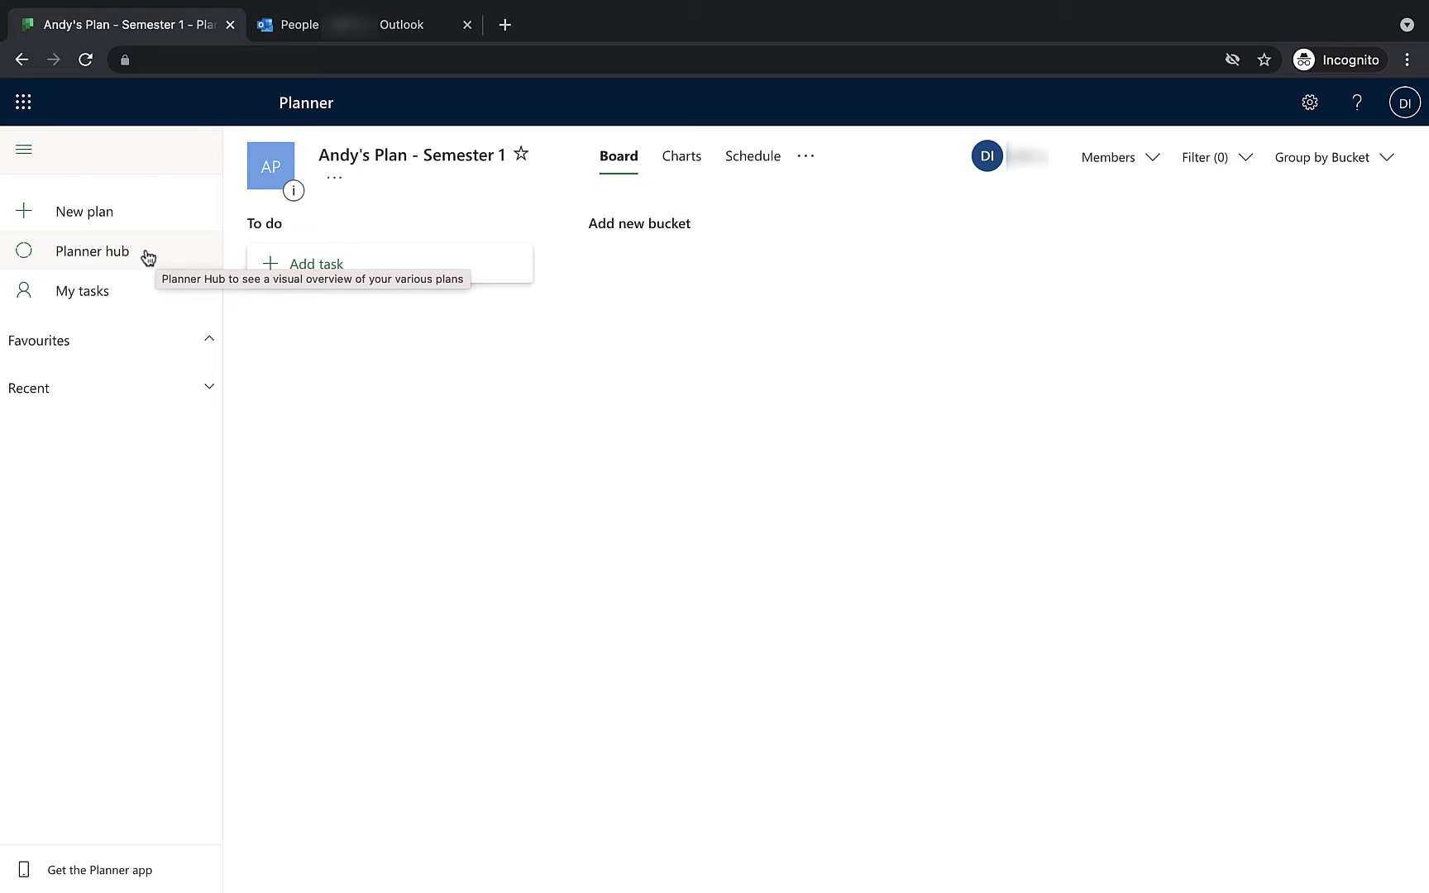
{"action": "left_click", "coordinate": [144, 300]}
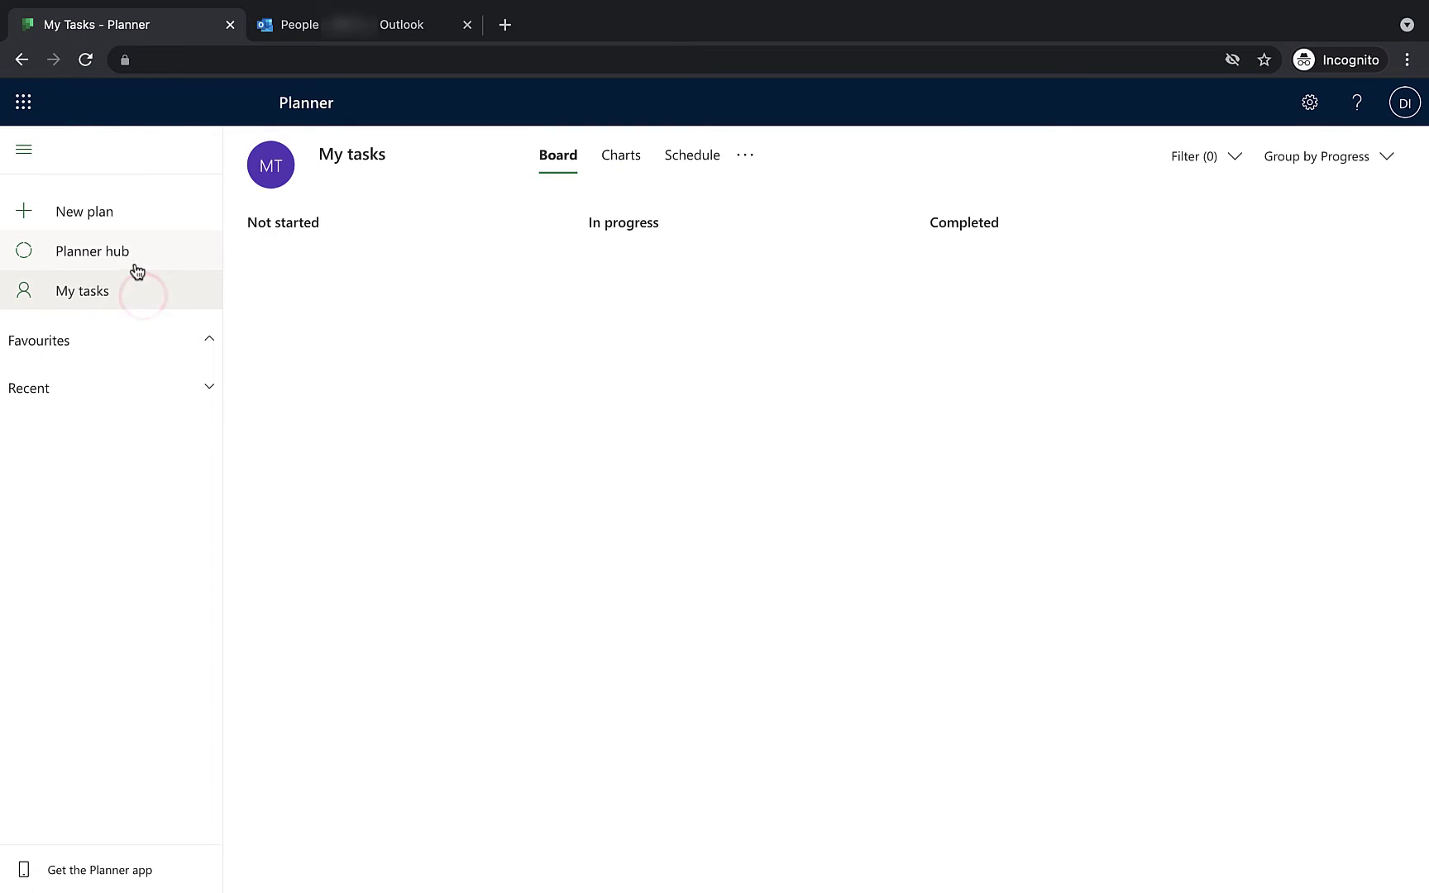
{"action": "left_click", "coordinate": [136, 263]}
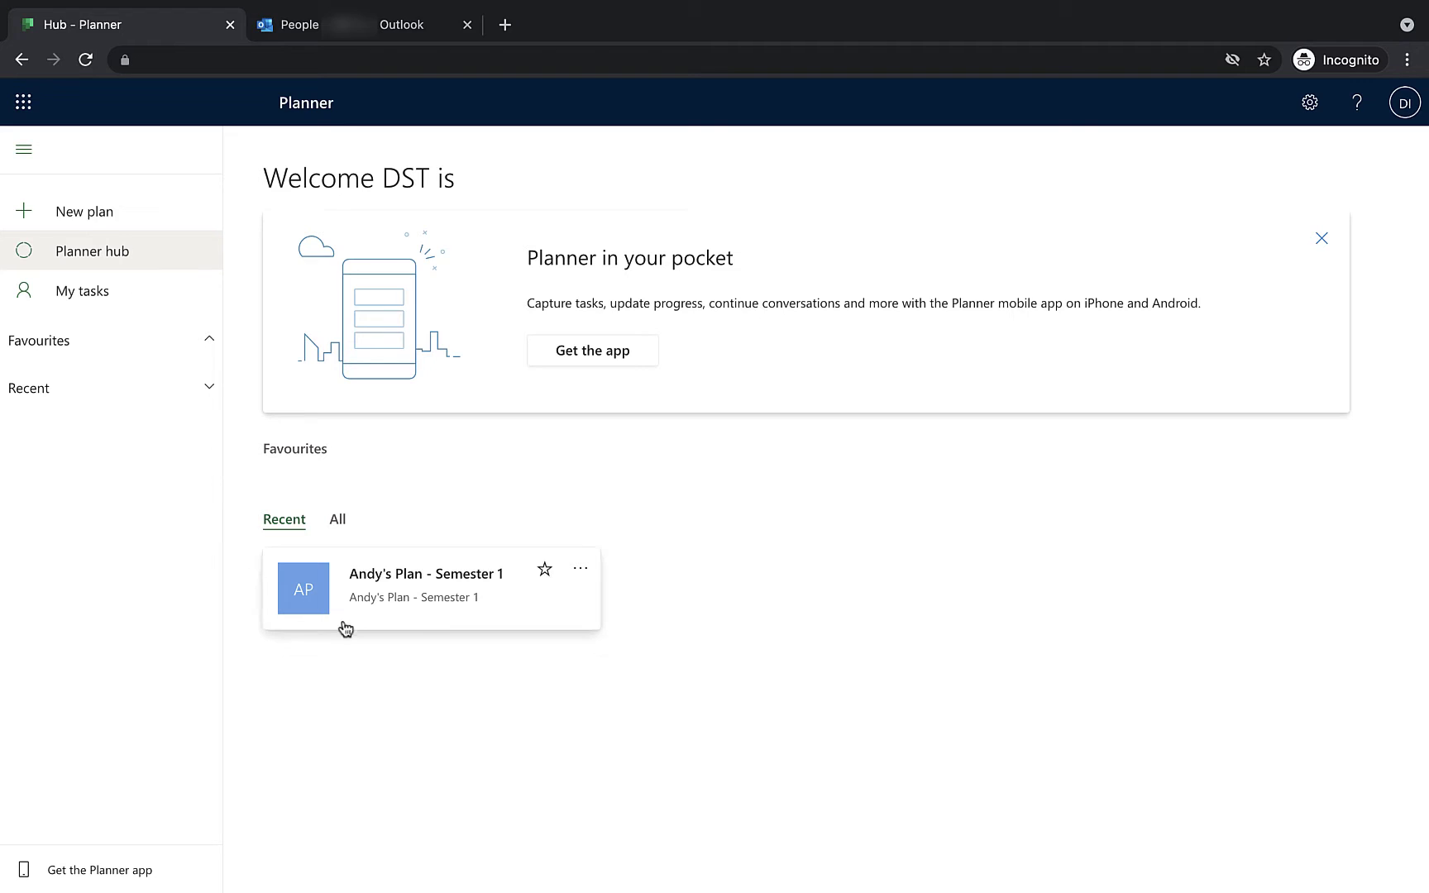
{"action": "left_click", "coordinate": [406, 579]}
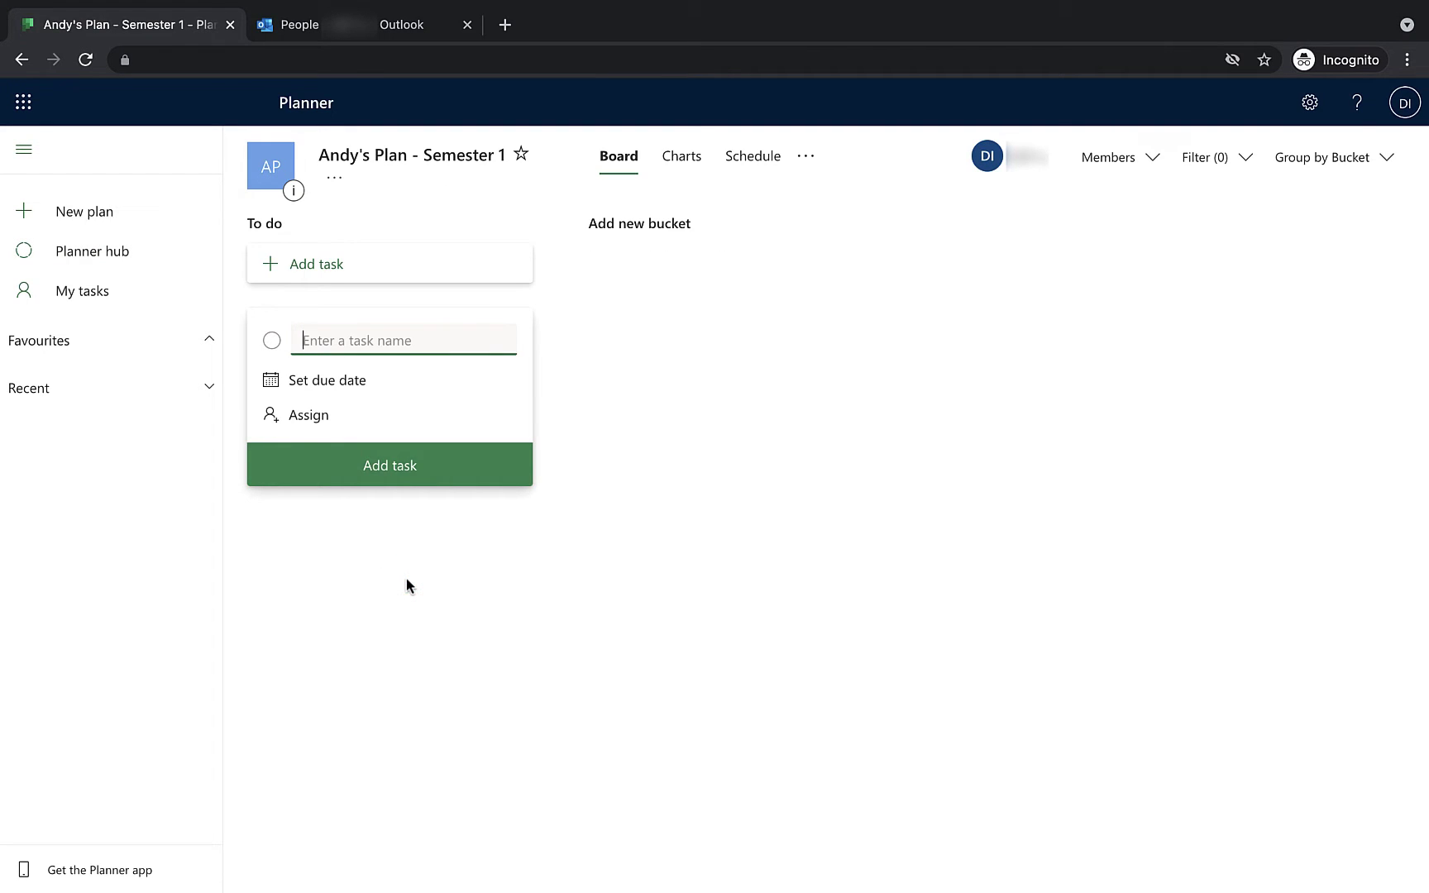
Mark the Semester 1 plan as a favourite and expand the Favourites list.
{"action": "left_click", "coordinate": [205, 341]}
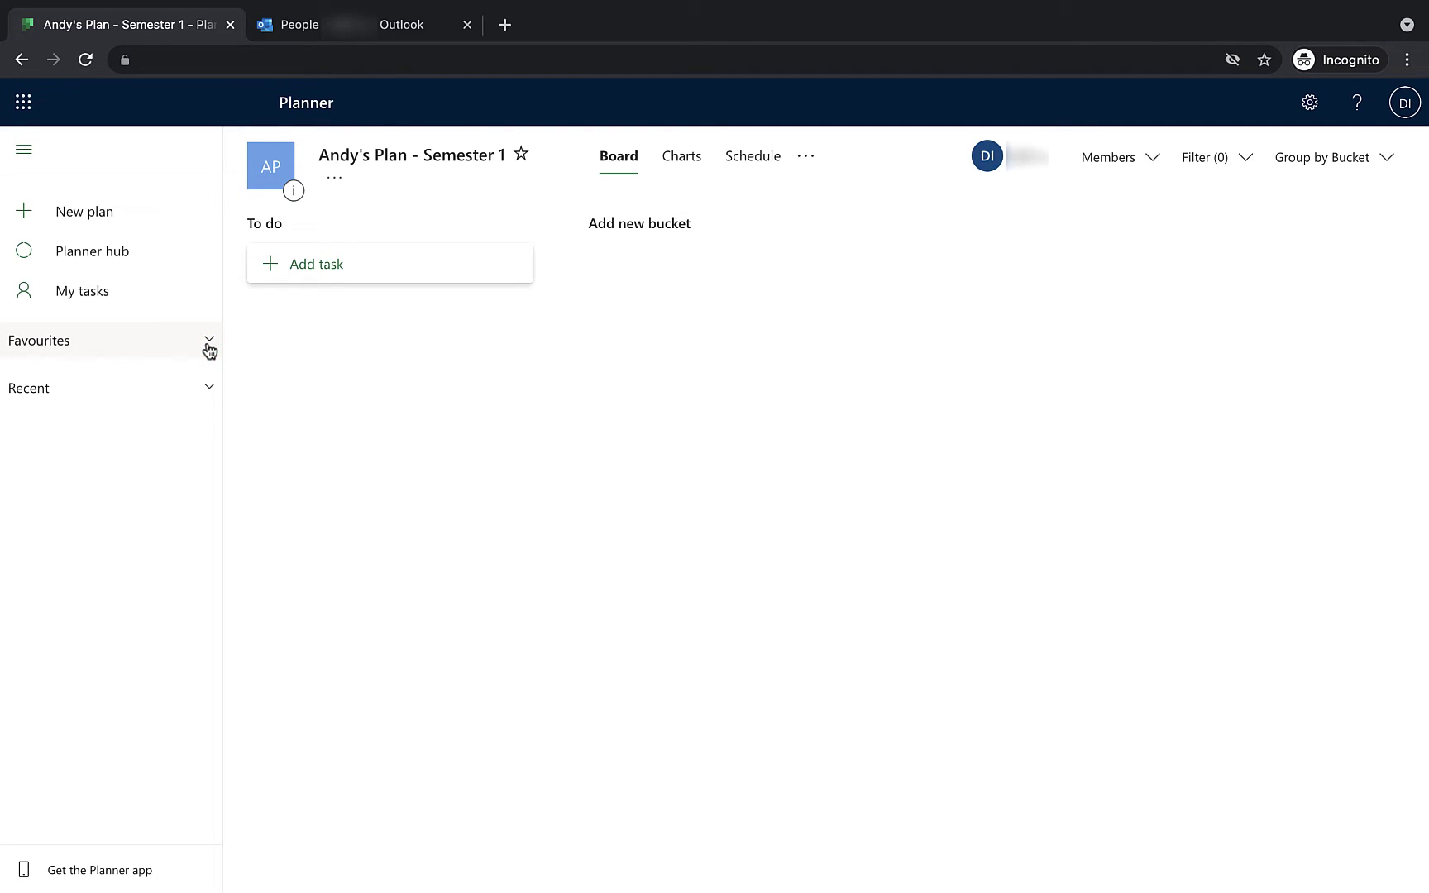
{"action": "left_click", "coordinate": [522, 159]}
{"action": "left_click", "coordinate": [116, 342]}
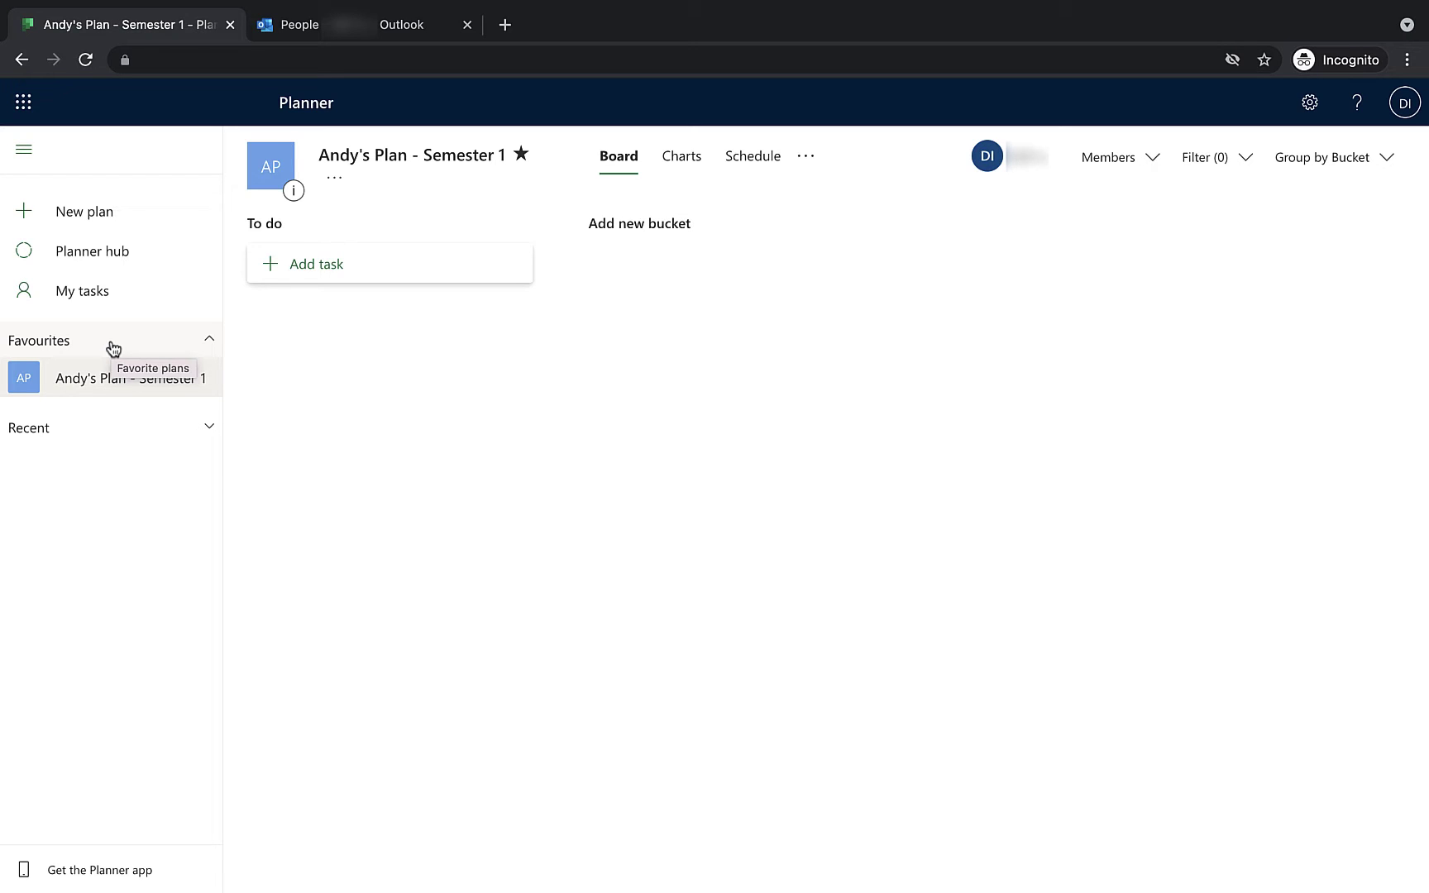
Check the list of recent plans and collapse the navigation pane.
{"action": "left_click", "coordinate": [129, 426]}
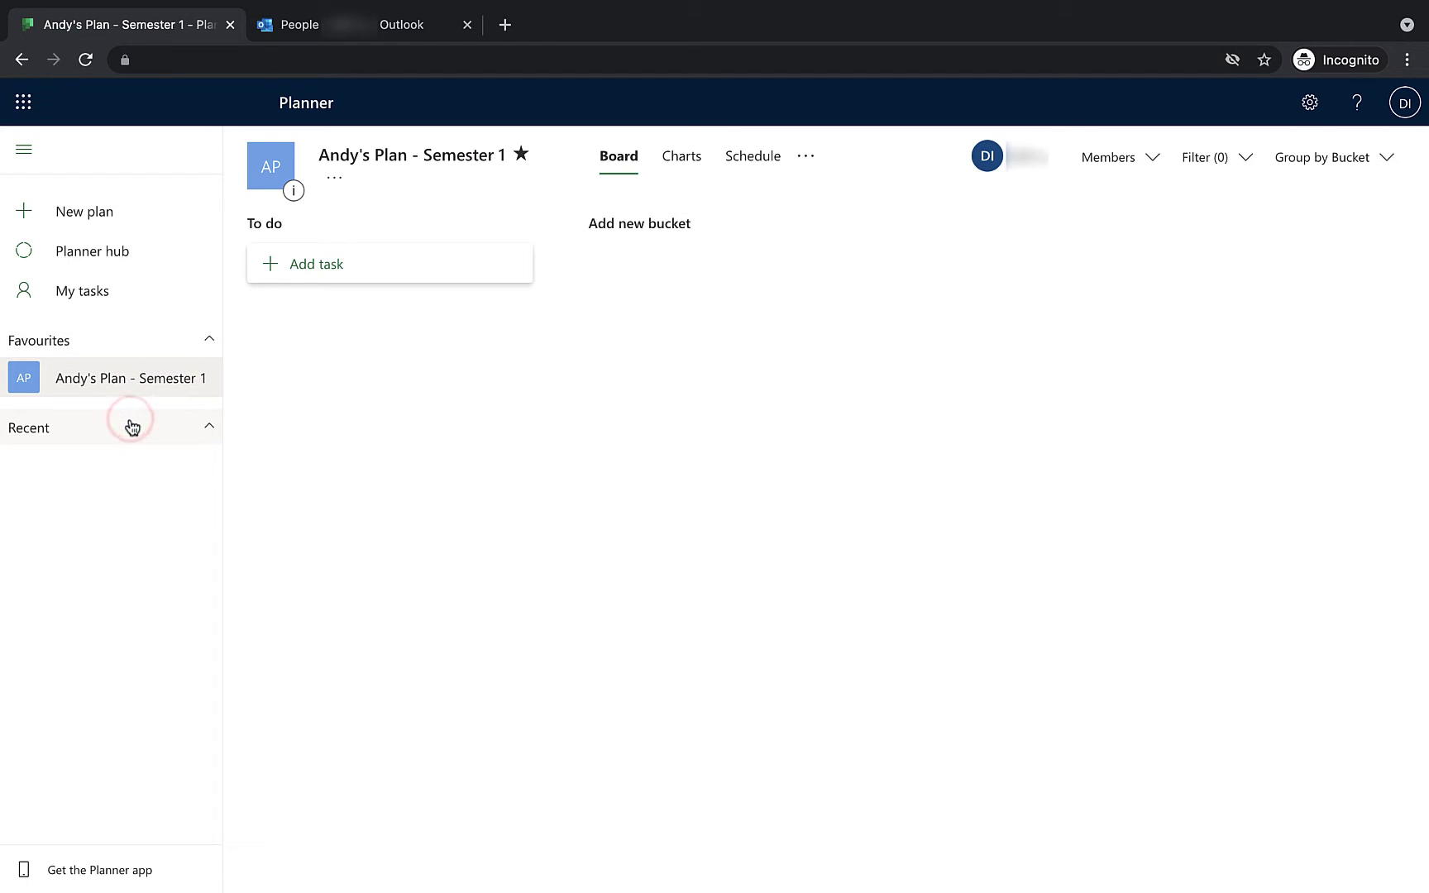
{"action": "left_click", "coordinate": [183, 435]}
{"action": "left_click", "coordinate": [24, 149]}
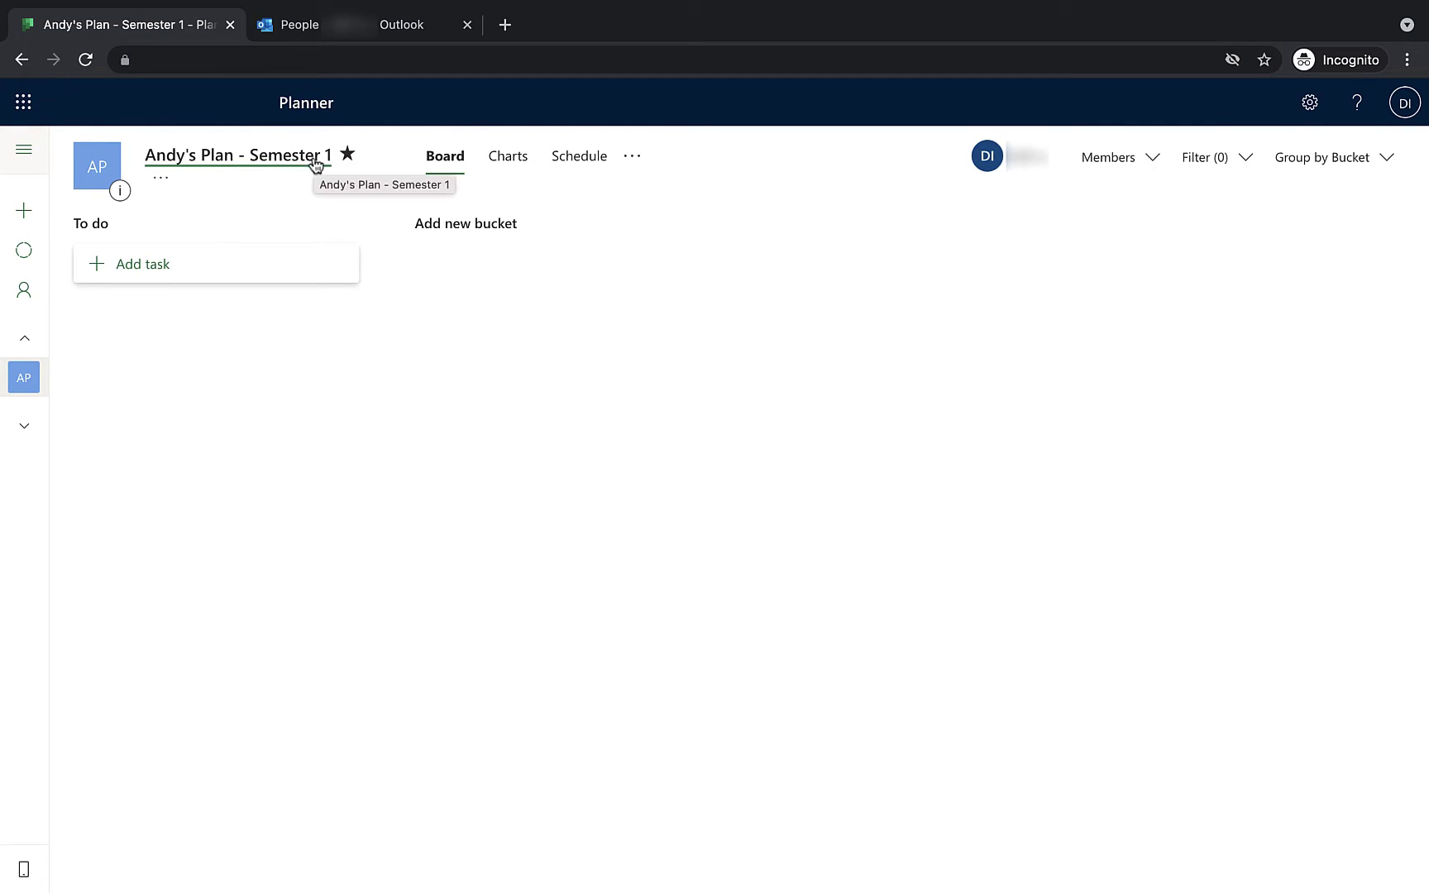
View the plan's associated group name and its additional plan options.
{"action": "left_click", "coordinate": [161, 178]}
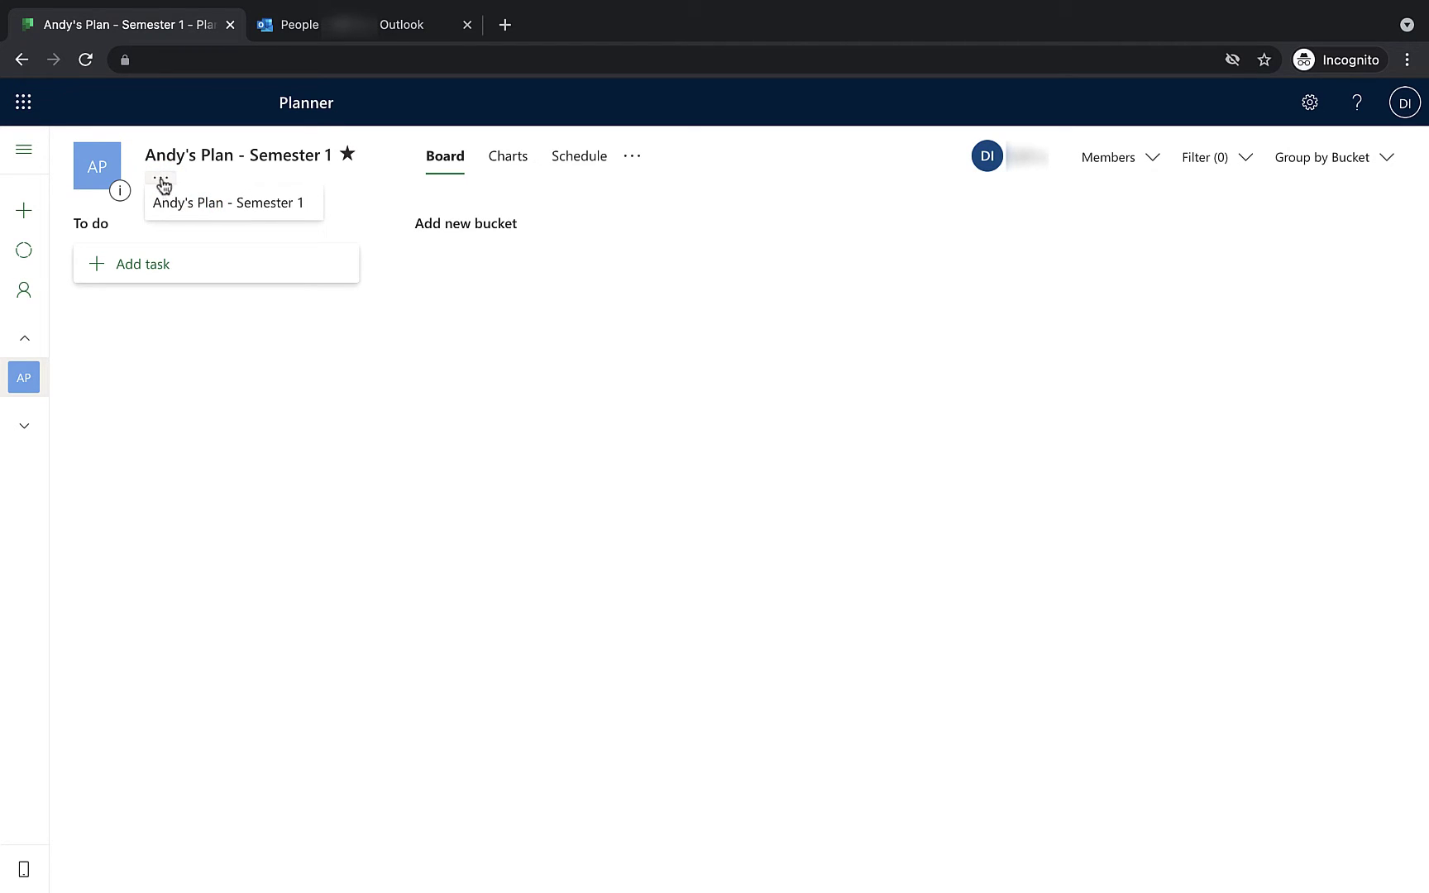
{"action": "left_click", "coordinate": [162, 182]}
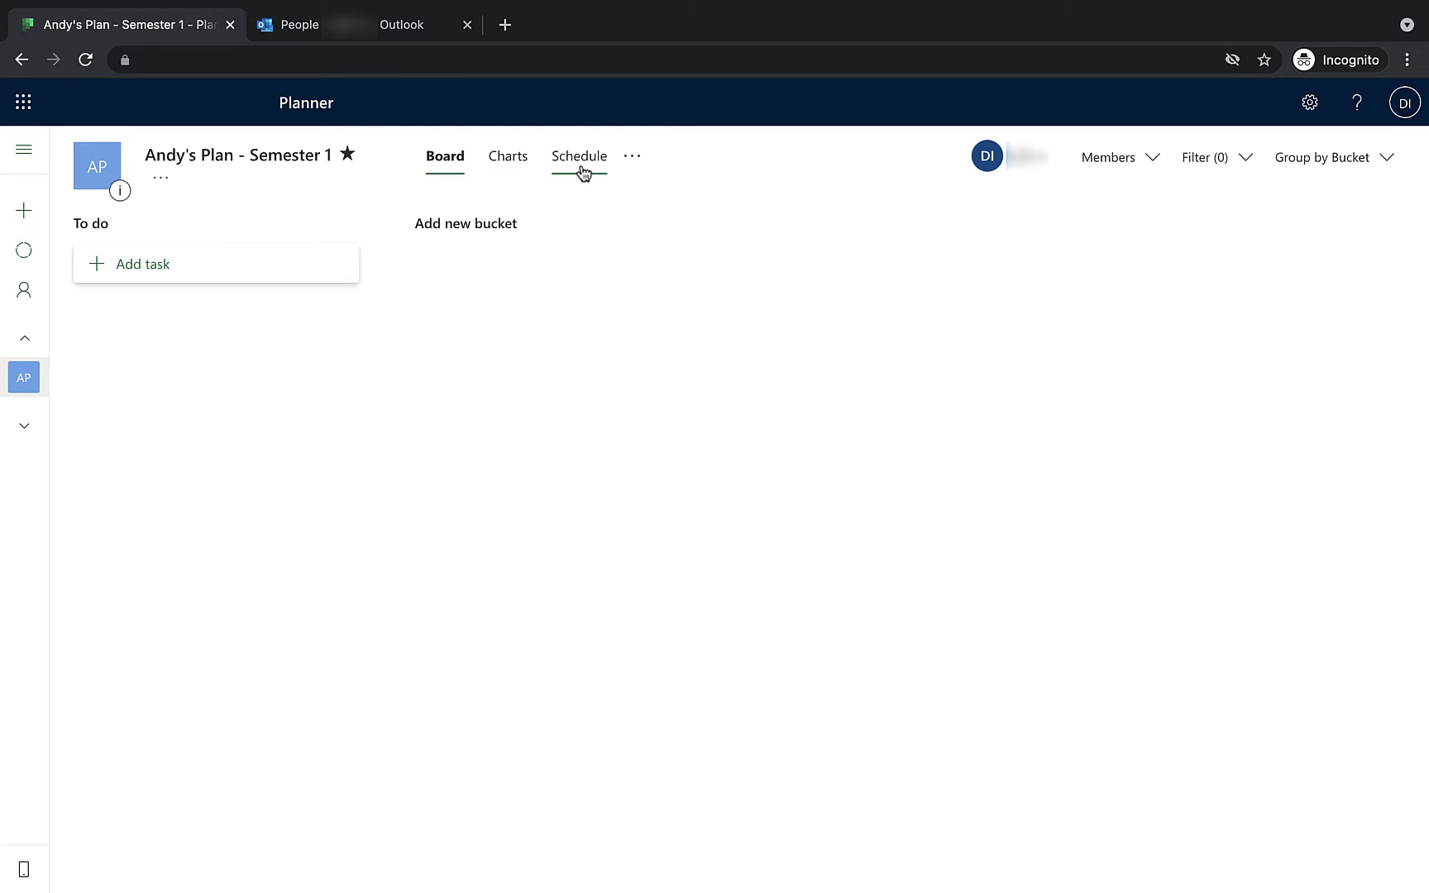
{"action": "left_click", "coordinate": [634, 158]}
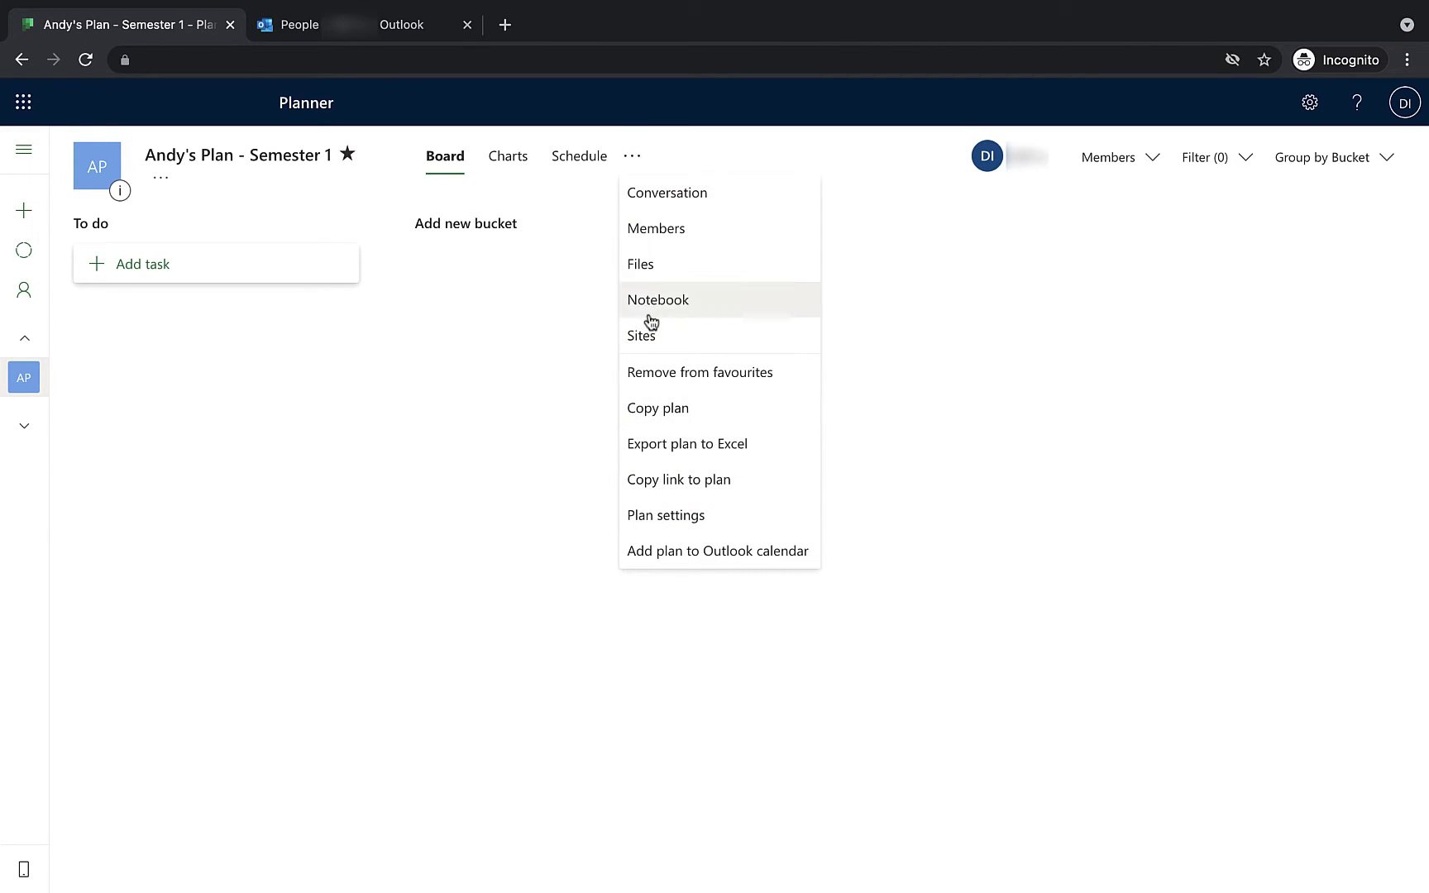
{"action": "left_click", "coordinate": [1087, 236]}
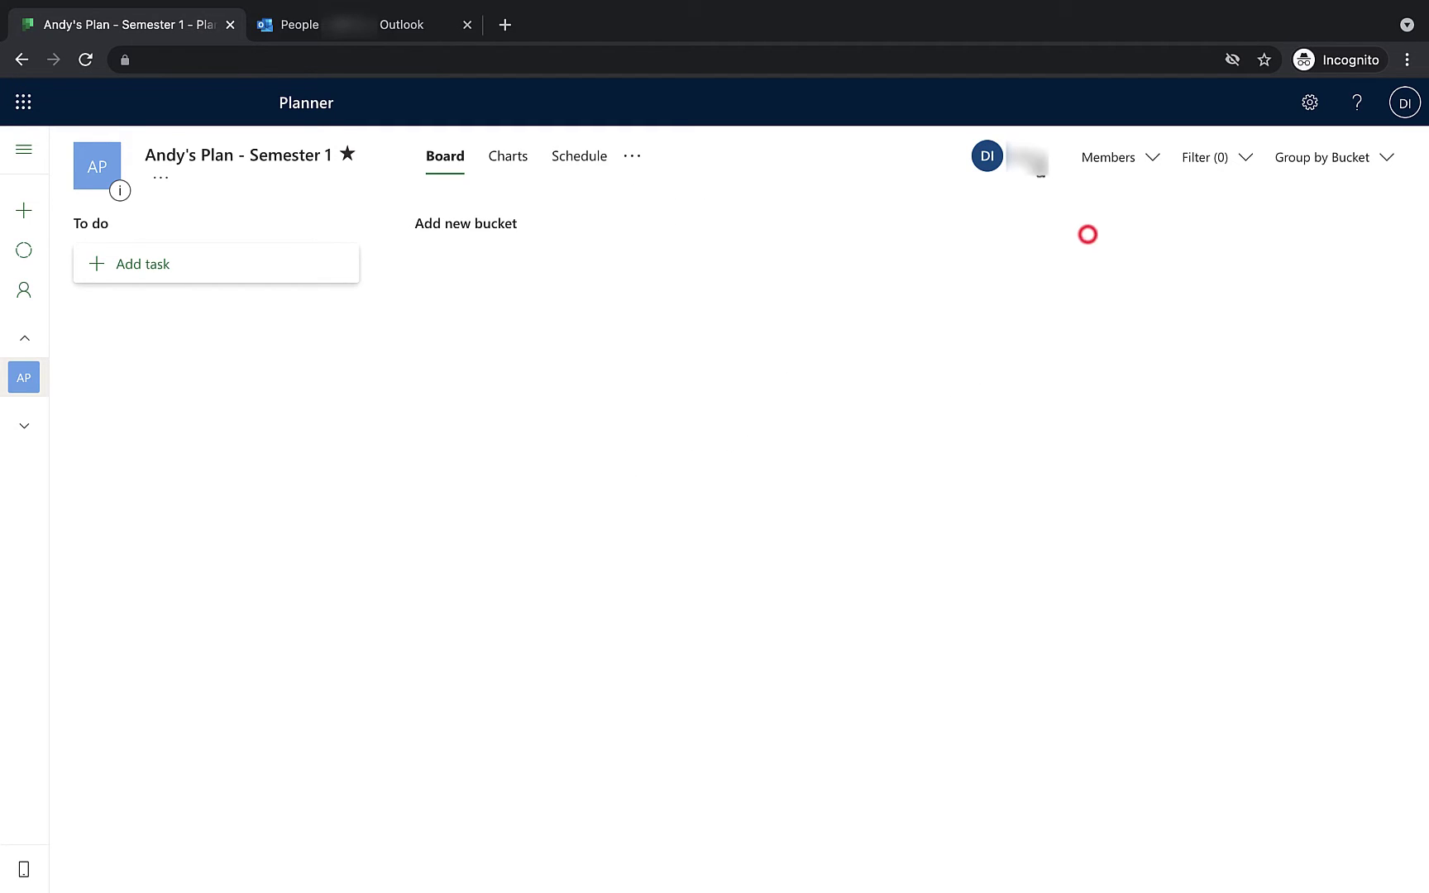
Examine the member, filter and grouping options available for the plan's board.
{"action": "left_click", "coordinate": [1154, 159]}
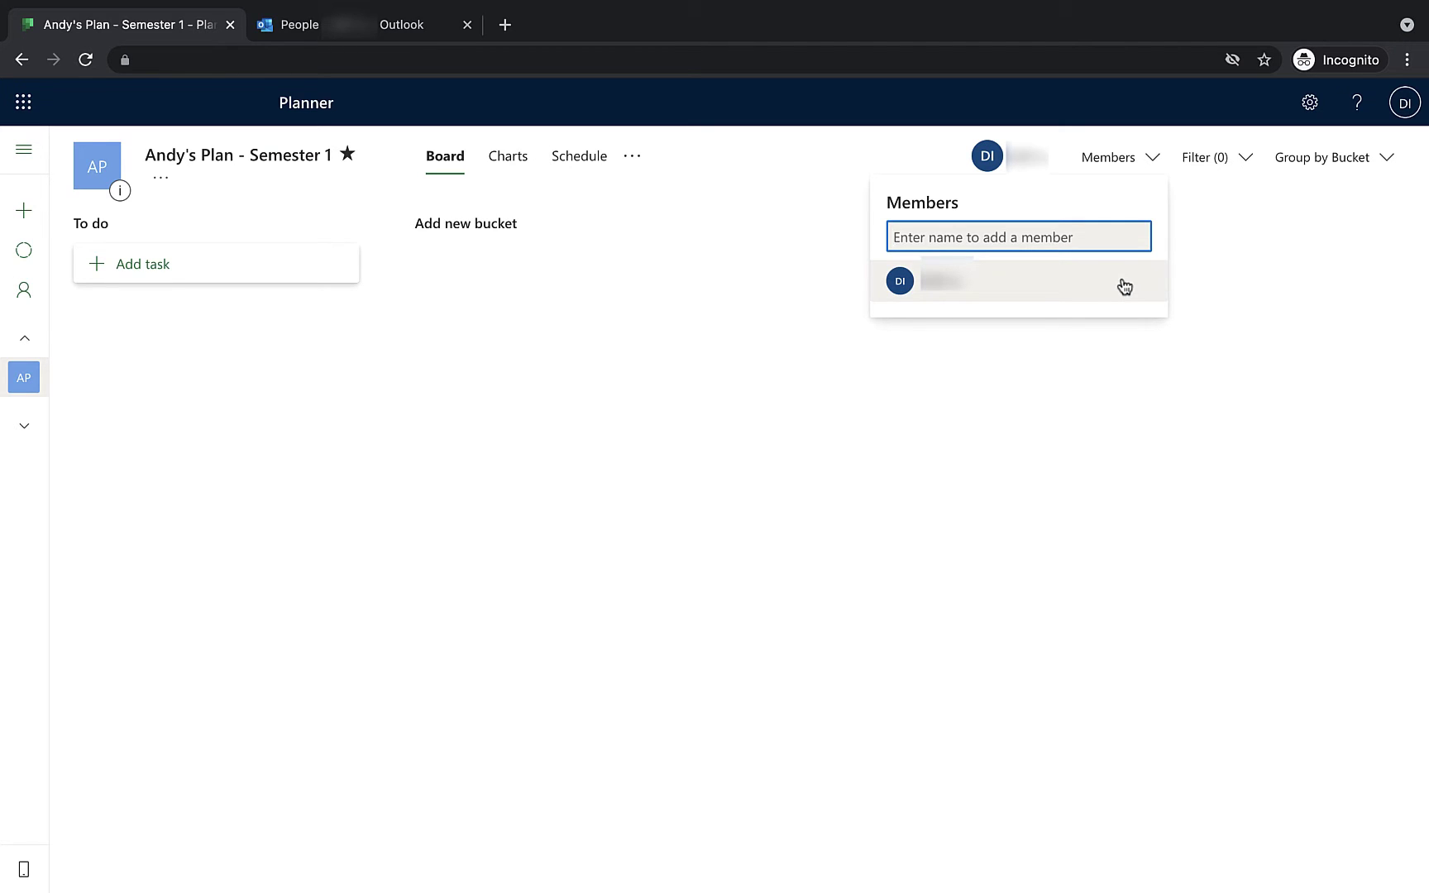
{"action": "left_click", "coordinate": [1296, 265]}
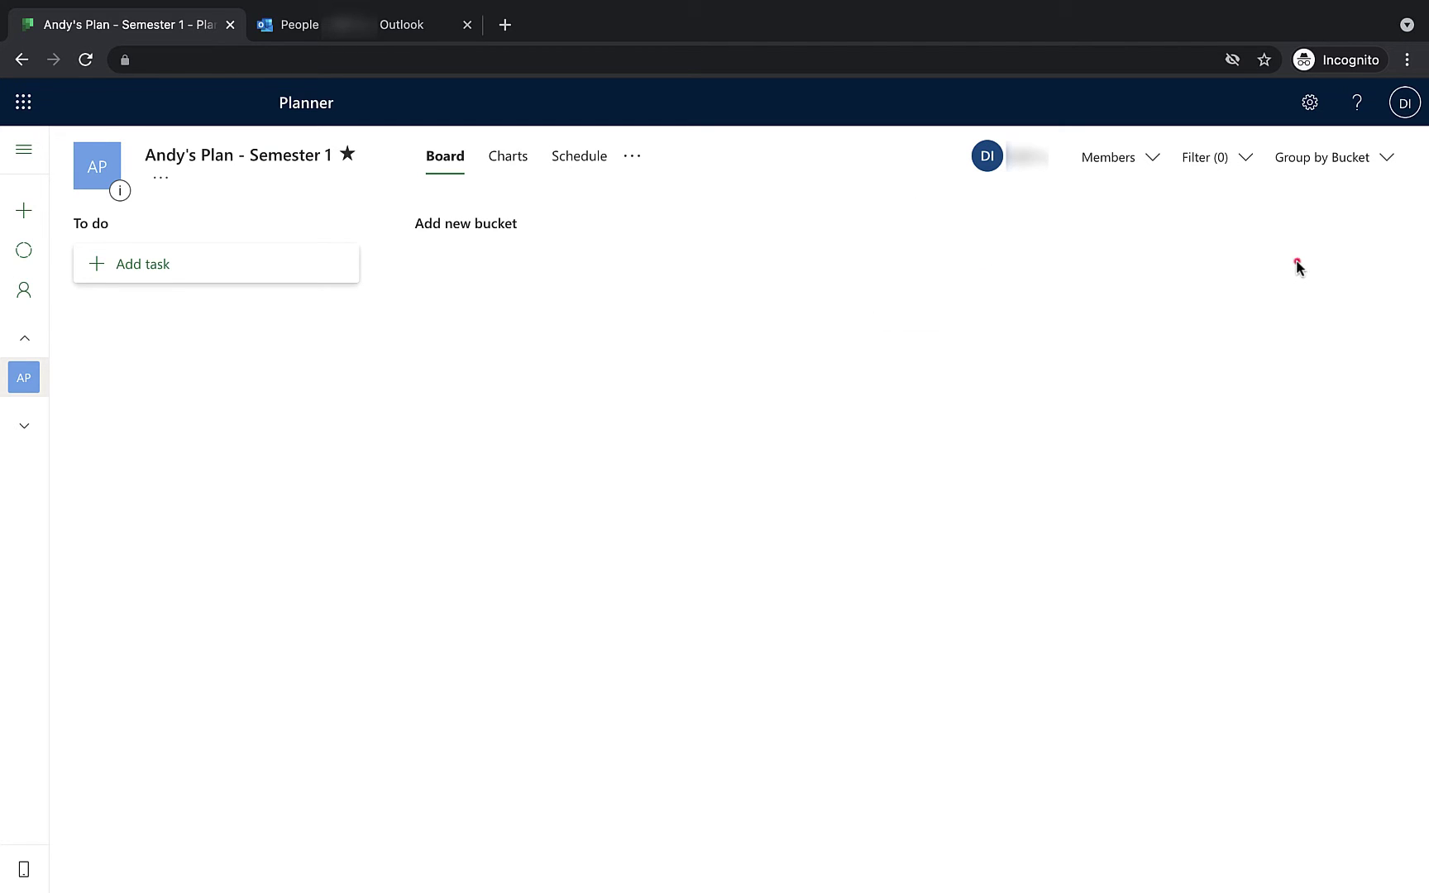
{"action": "left_click", "coordinate": [1240, 165]}
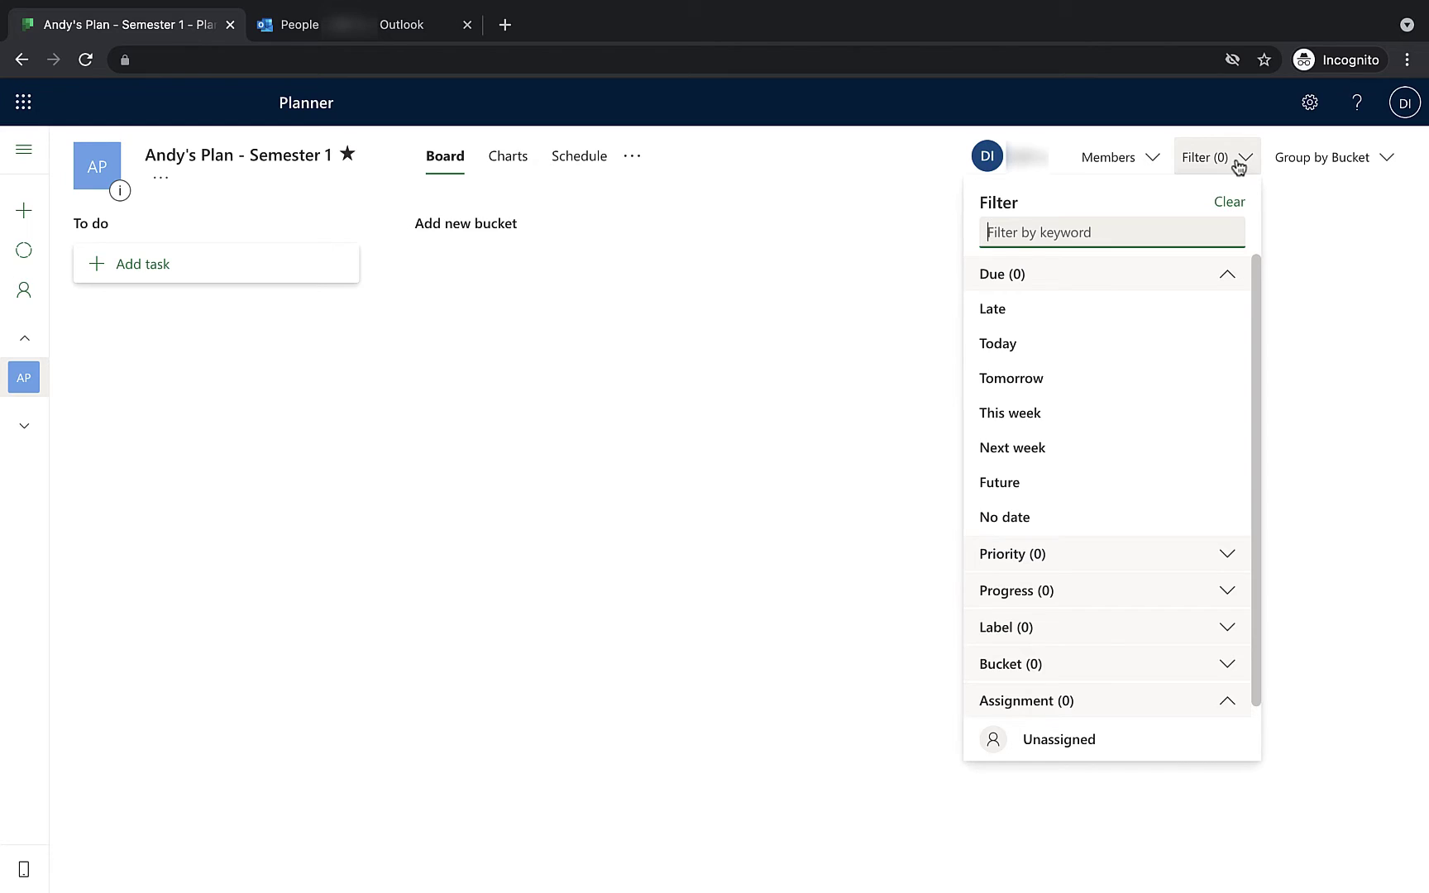
{"action": "left_click", "coordinate": [1238, 166]}
{"action": "left_click", "coordinate": [1318, 160]}
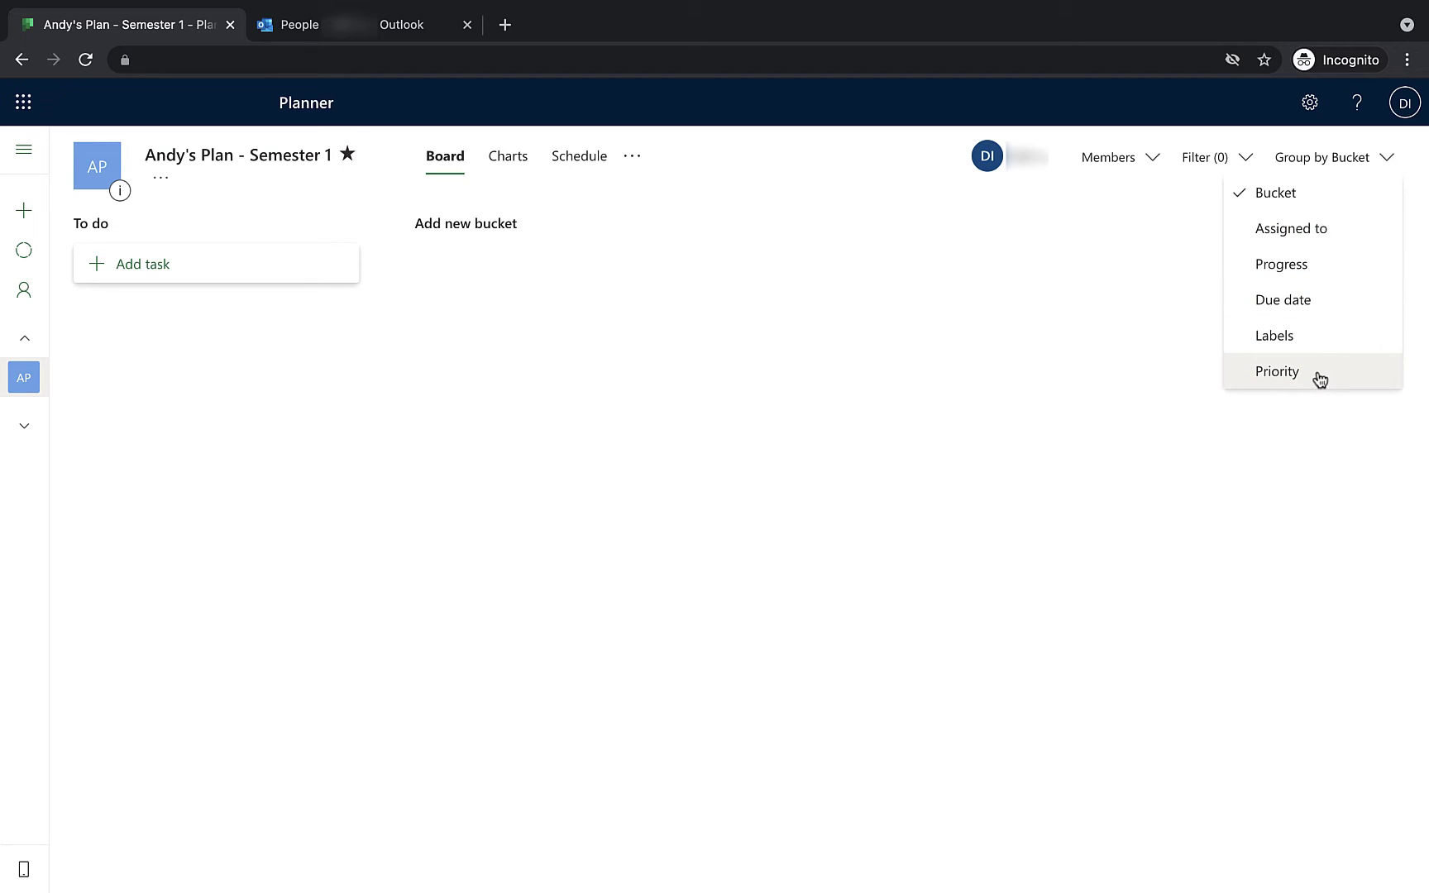
{"action": "left_click", "coordinate": [1136, 438]}
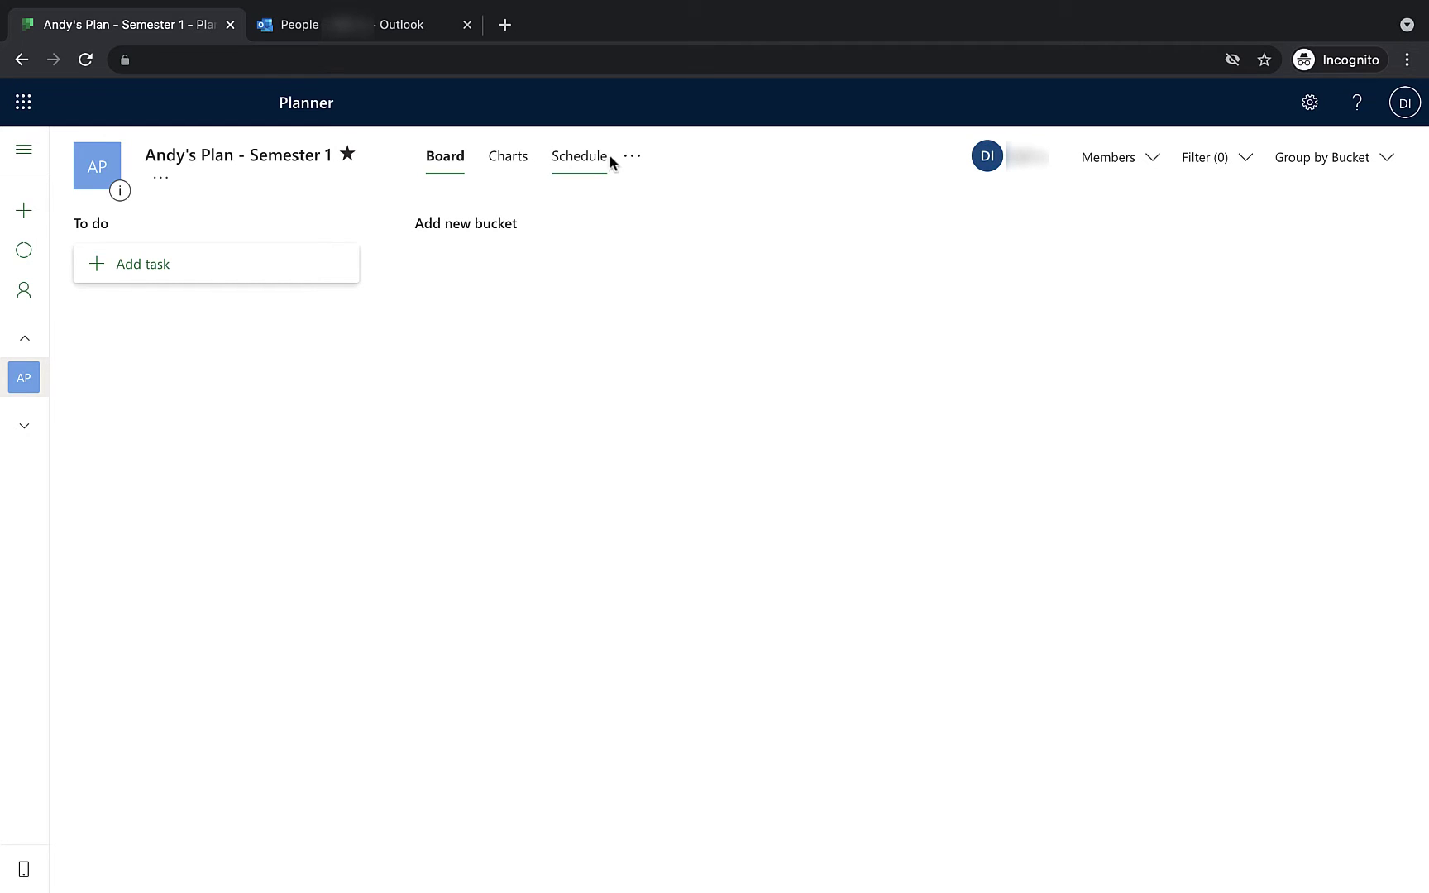
In the plan settings, rename the plan so that its title ends in "Semester 1/2".
{"action": "left_click", "coordinate": [632, 159]}
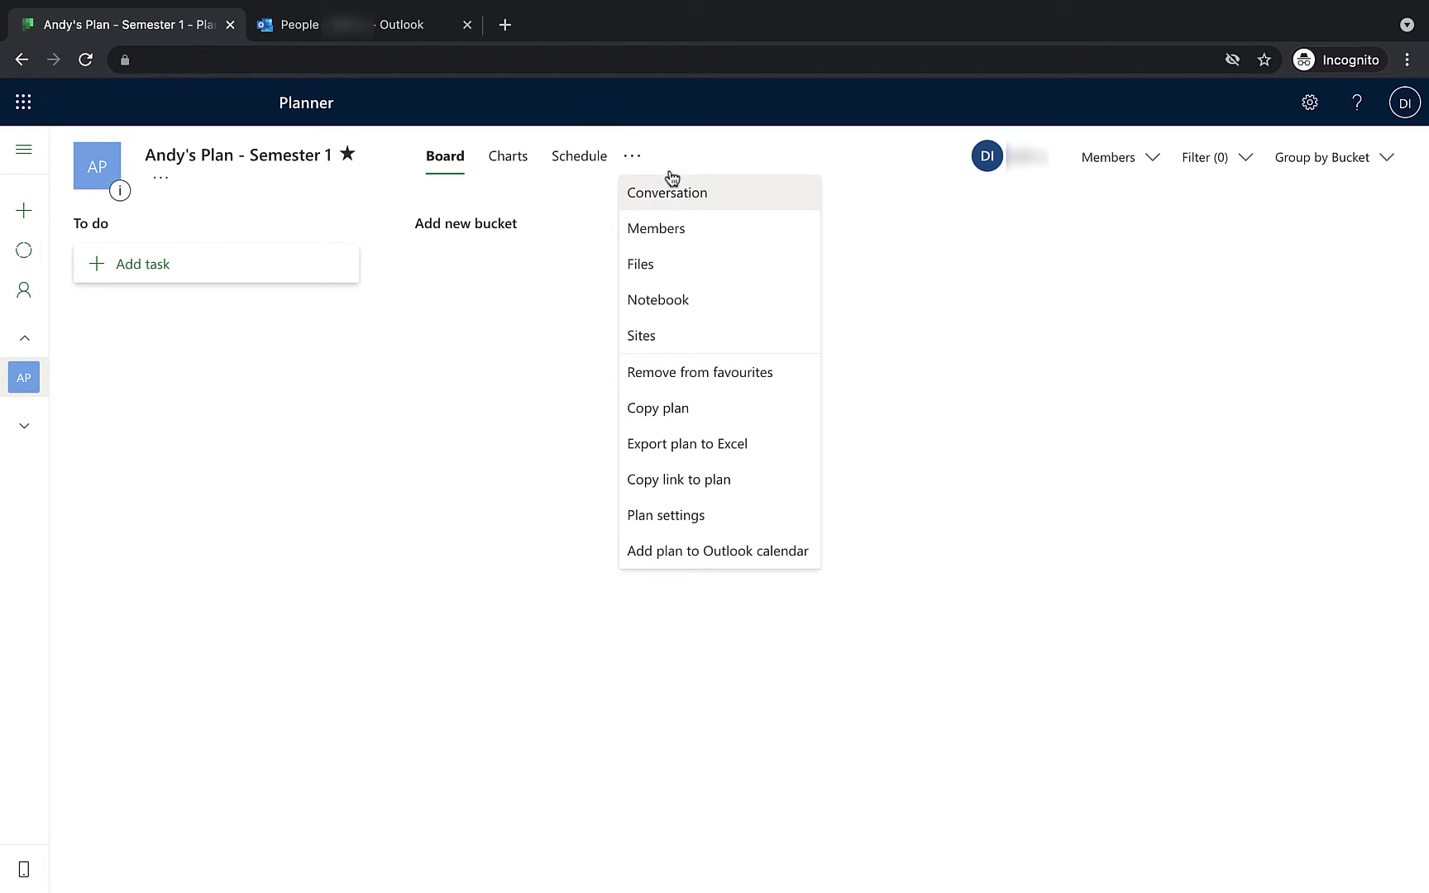
{"action": "left_click", "coordinate": [758, 520]}
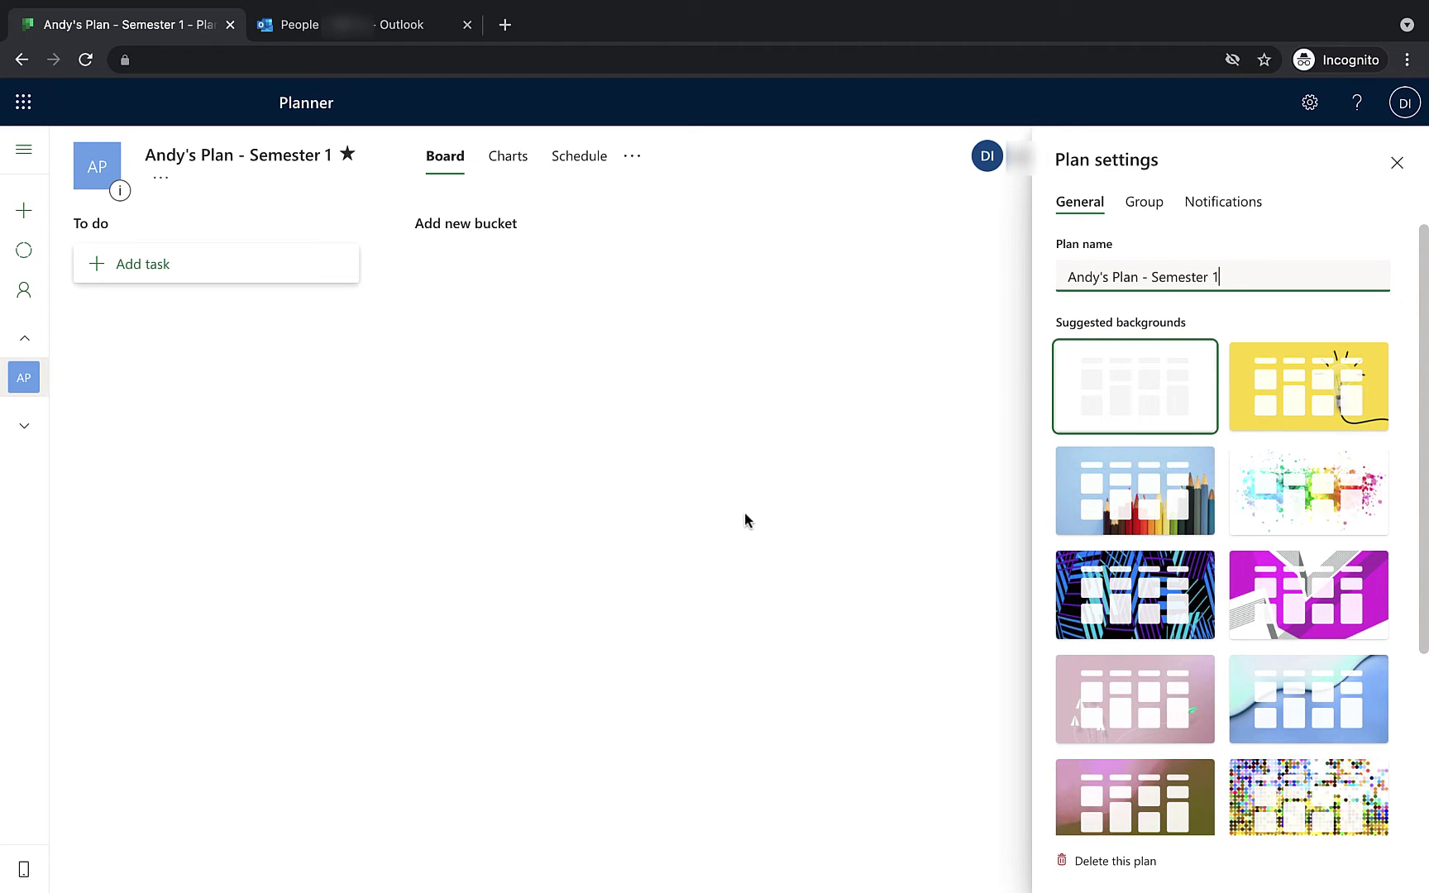
{"action": "left_click", "coordinate": [1247, 272]}
{"action": "type", "text": "/2"}
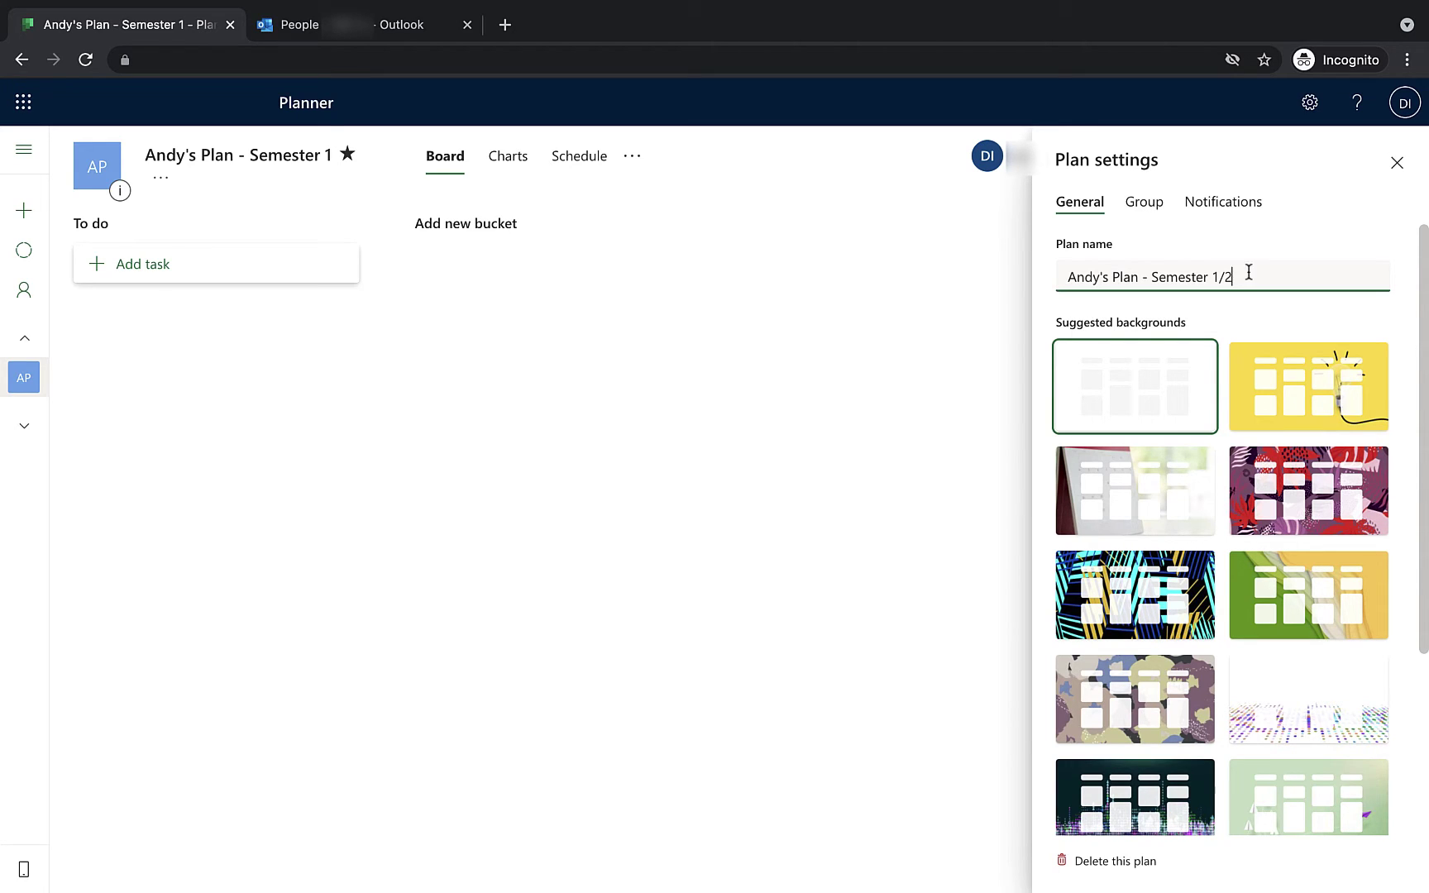
{"action": "left_click", "coordinate": [1274, 238]}
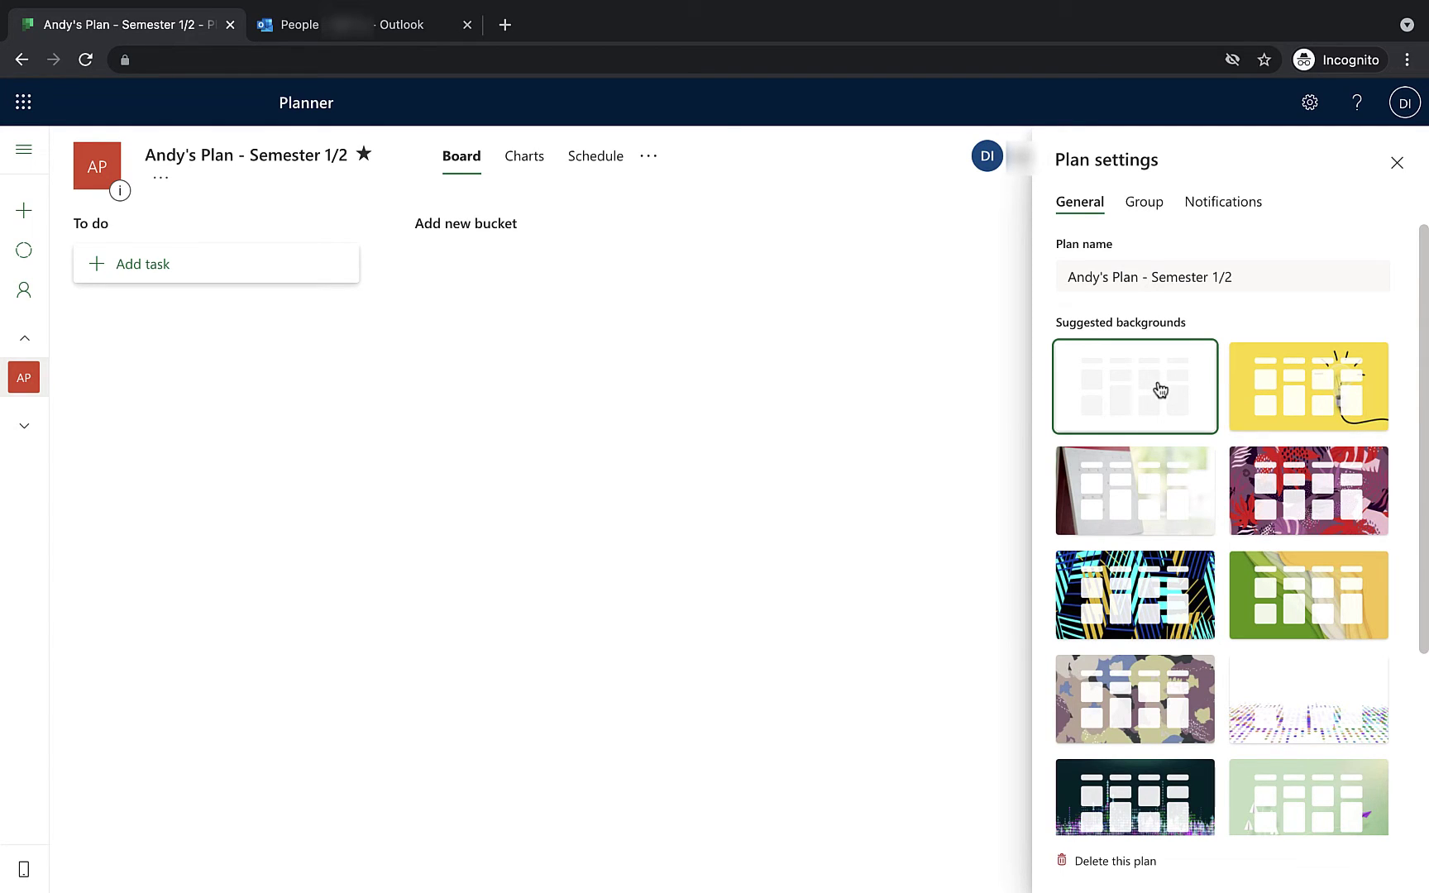
Try the yellow light bulb and green wave backgrounds, and apply the abstract beige and purple pattern to the plan.
{"action": "left_click", "coordinate": [1299, 394]}
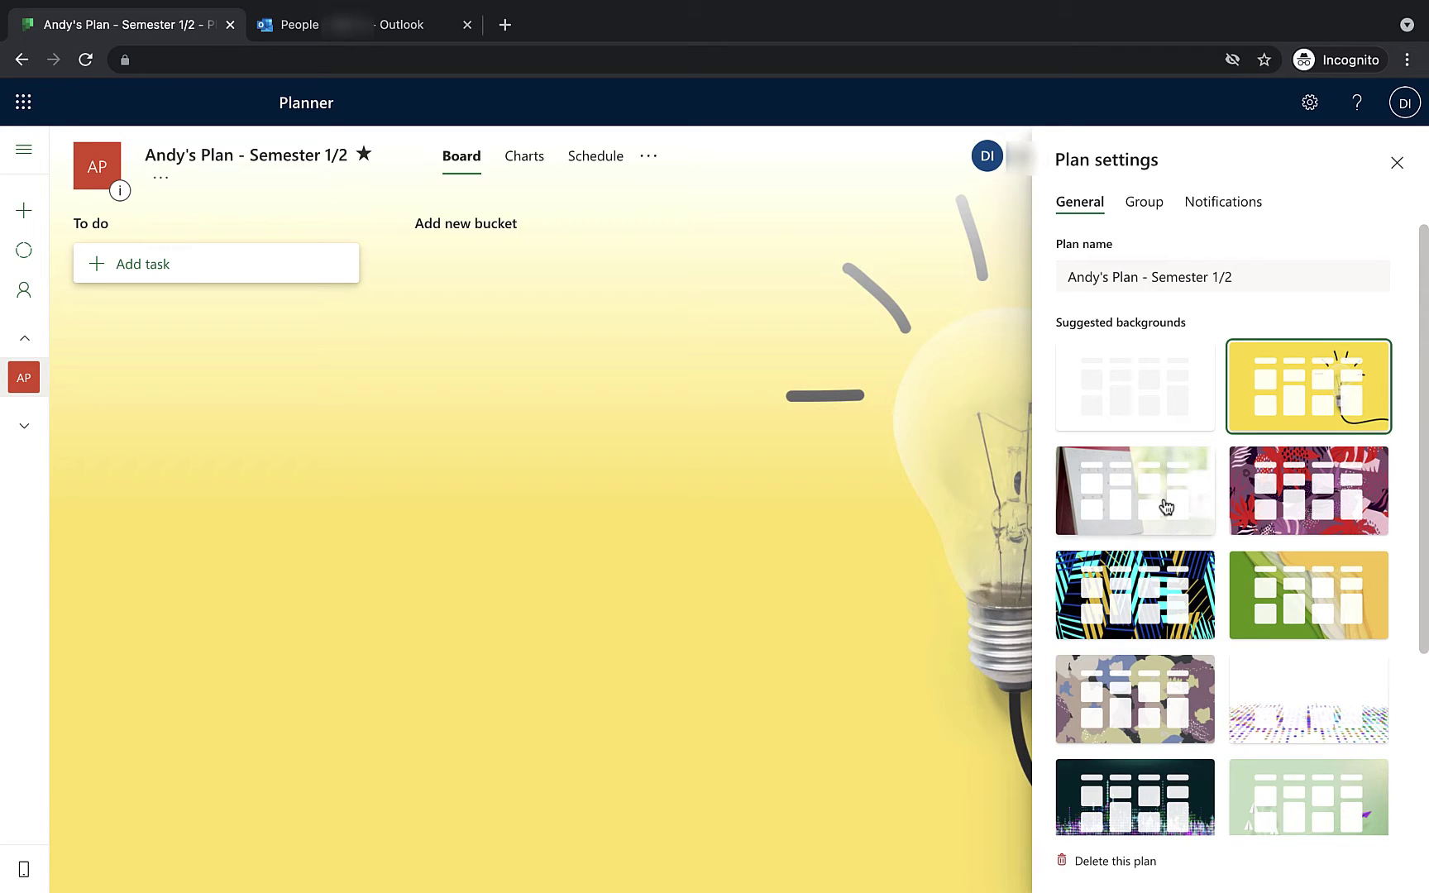
{"action": "left_click", "coordinate": [1282, 590]}
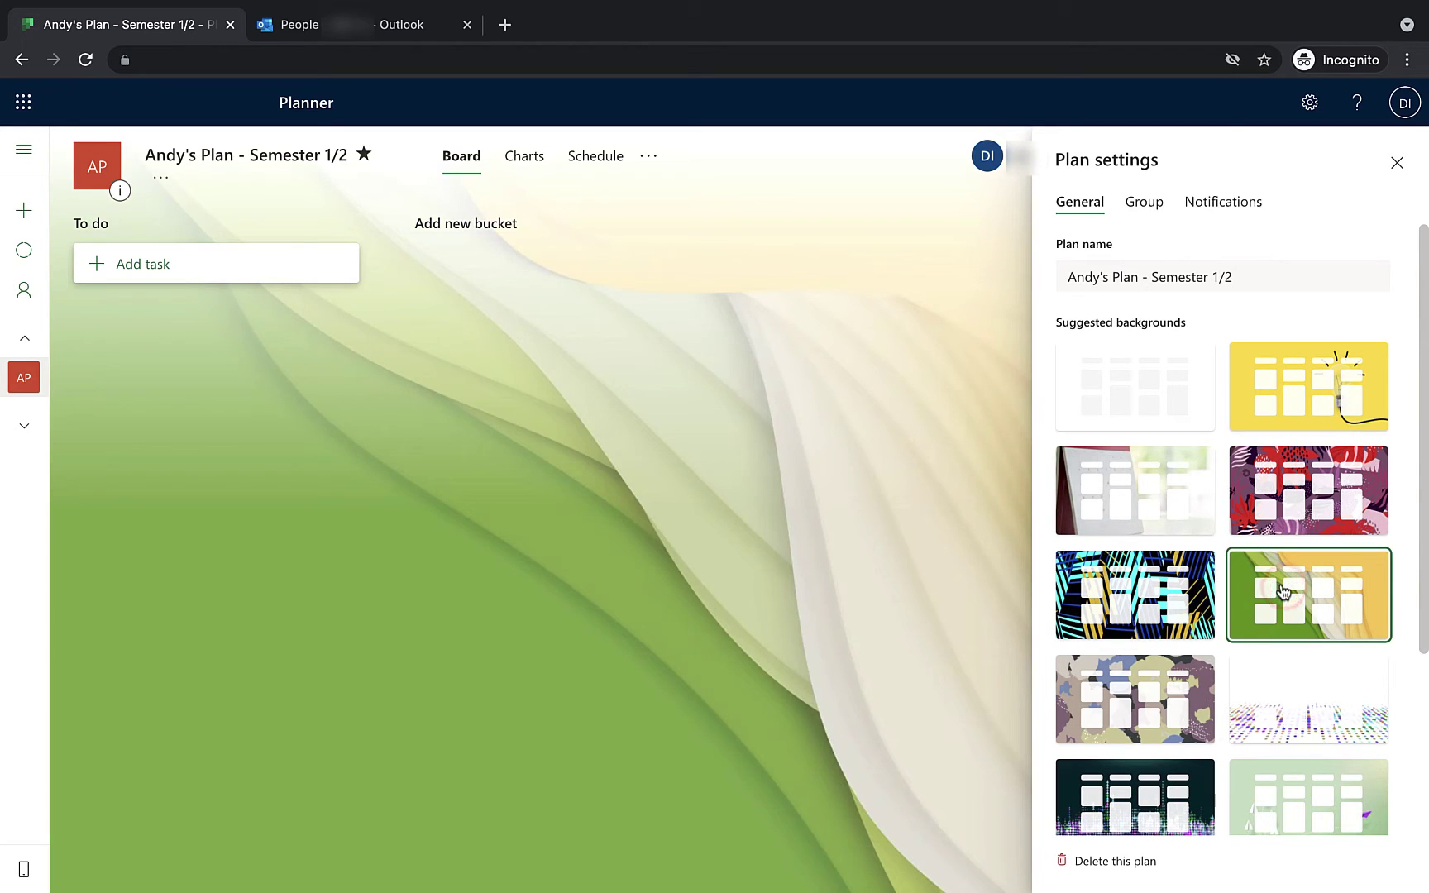
{"action": "left_click", "coordinate": [1151, 705]}
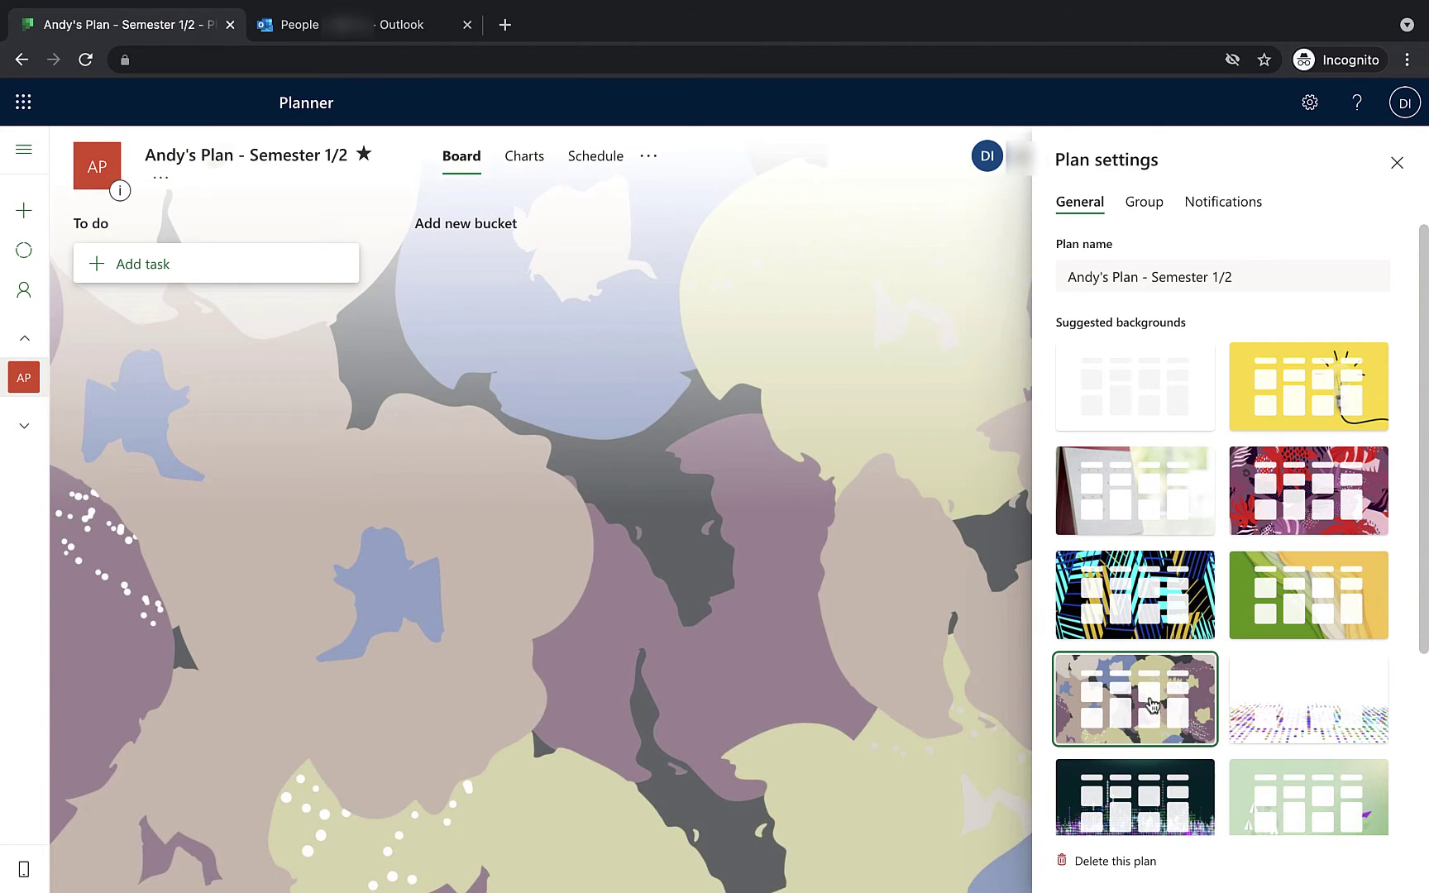
Browse the suggested backgrounds and set the plan's background to the blank white one.
{"action": "scroll", "coordinate": [1152, 695], "scroll_direction": "down", "scroll_amount": 3}
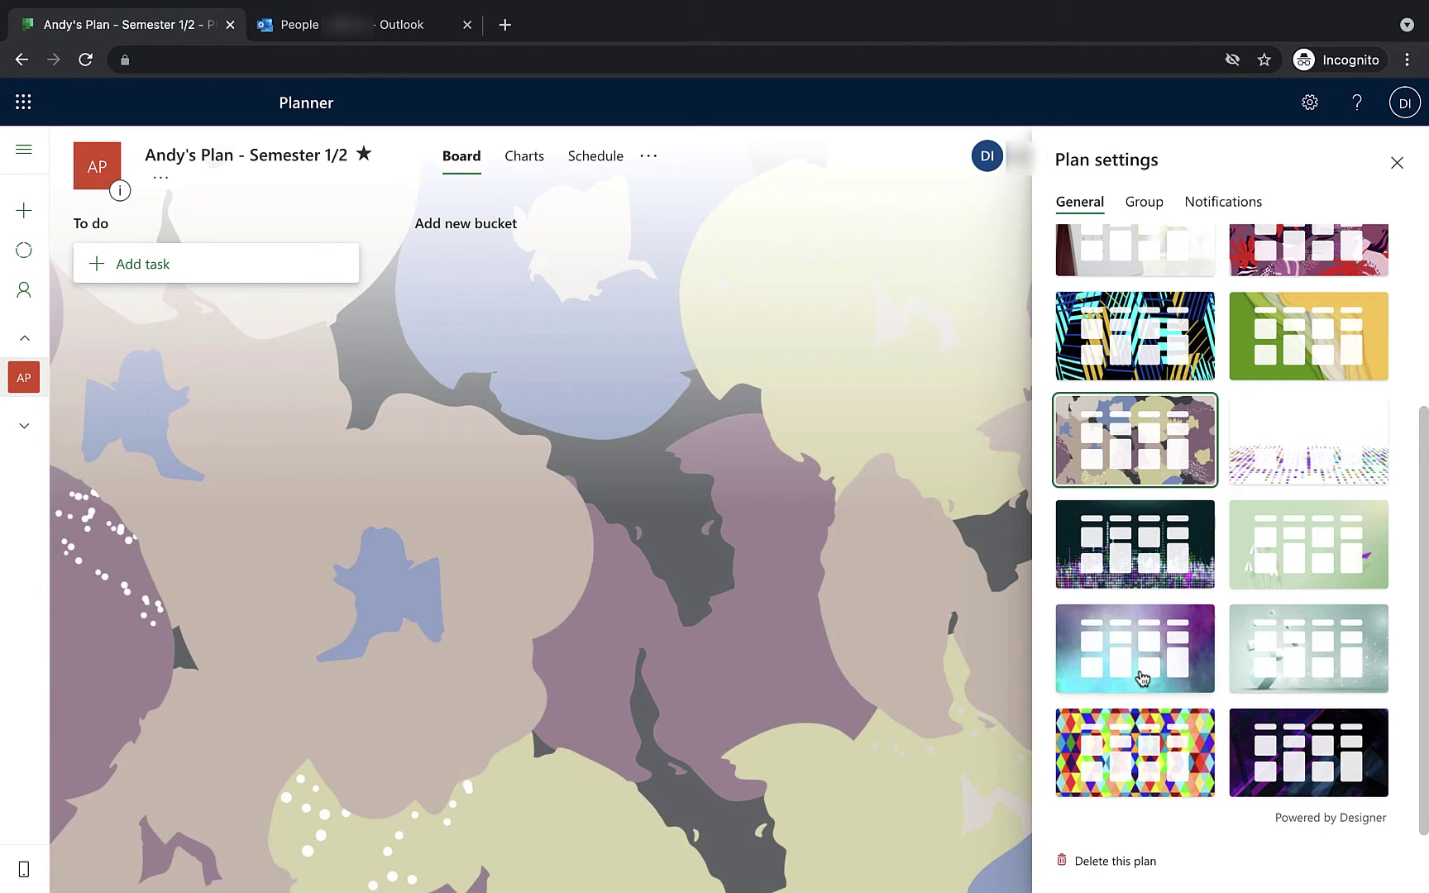
{"action": "scroll", "coordinate": [1142, 679], "scroll_direction": "up", "scroll_amount": 3}
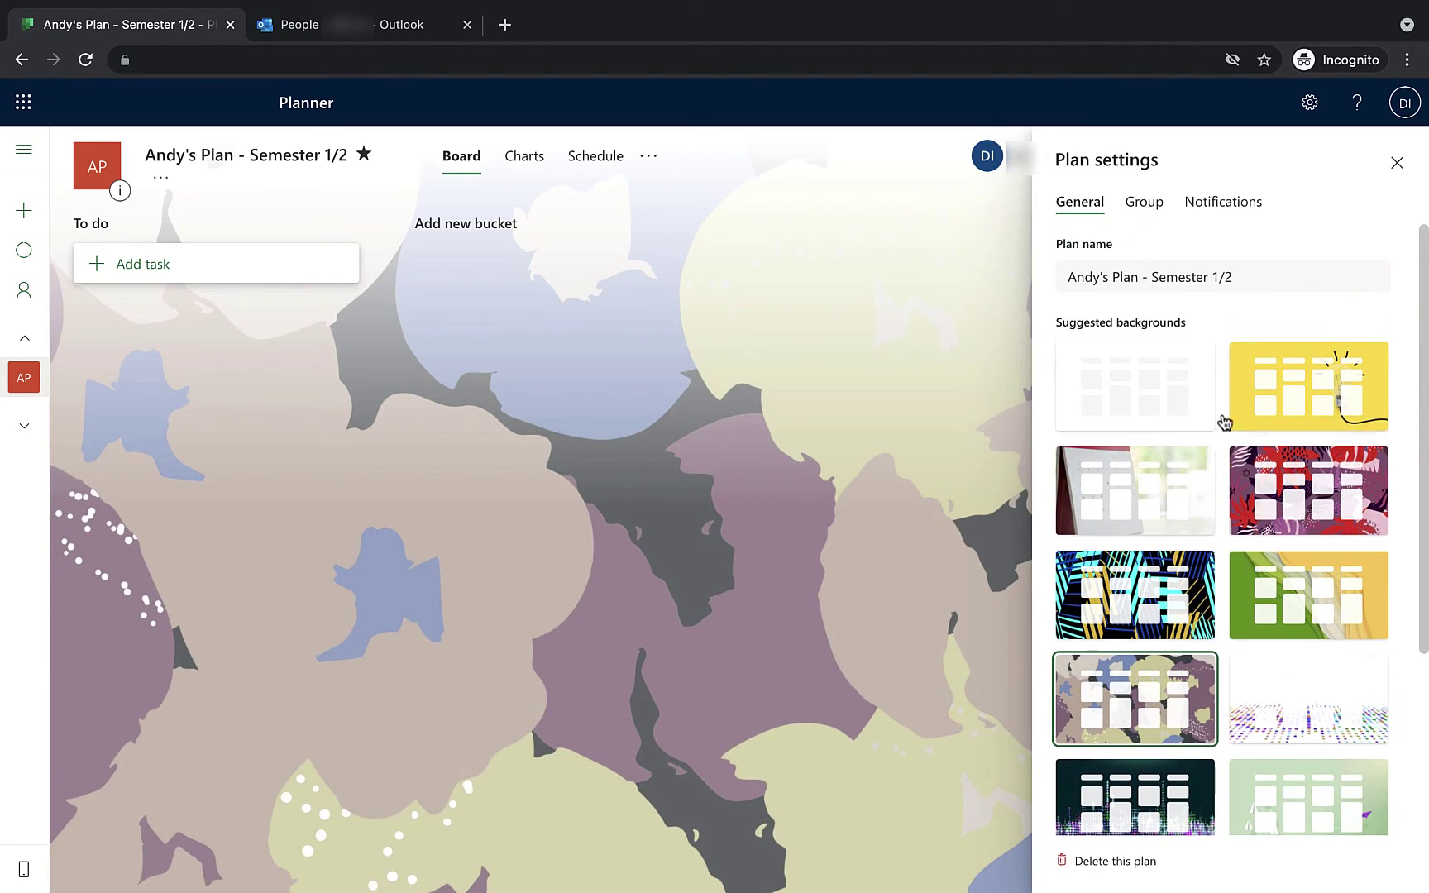
{"action": "left_click", "coordinate": [1173, 409]}
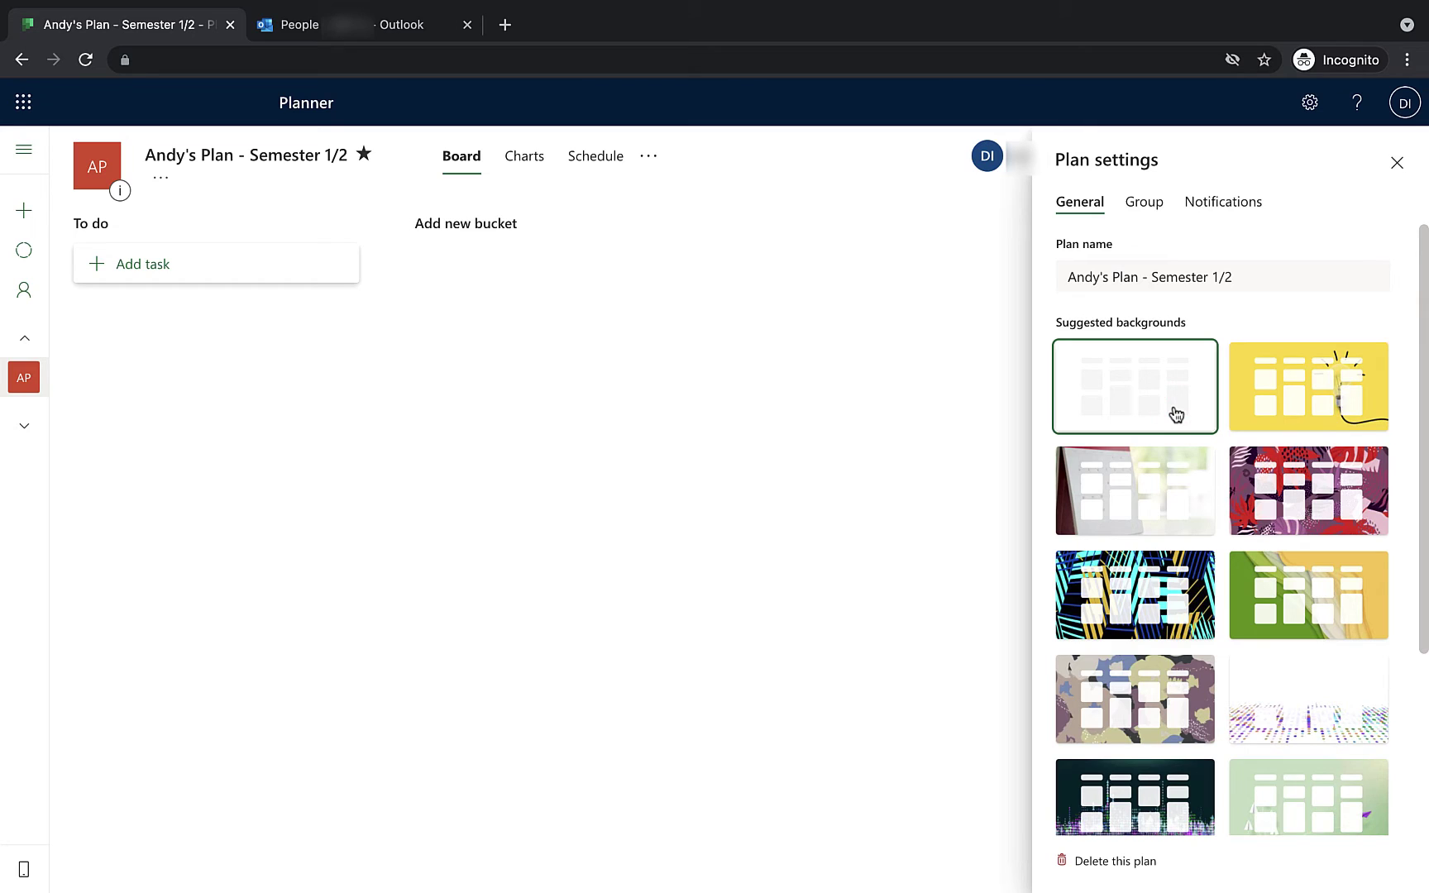
Start deleting the plan, acknowledge that its tasks will be permanently deleted, and cancel the deletion.
{"action": "scroll", "coordinate": [1177, 413], "scroll_direction": "down", "scroll_amount": 3}
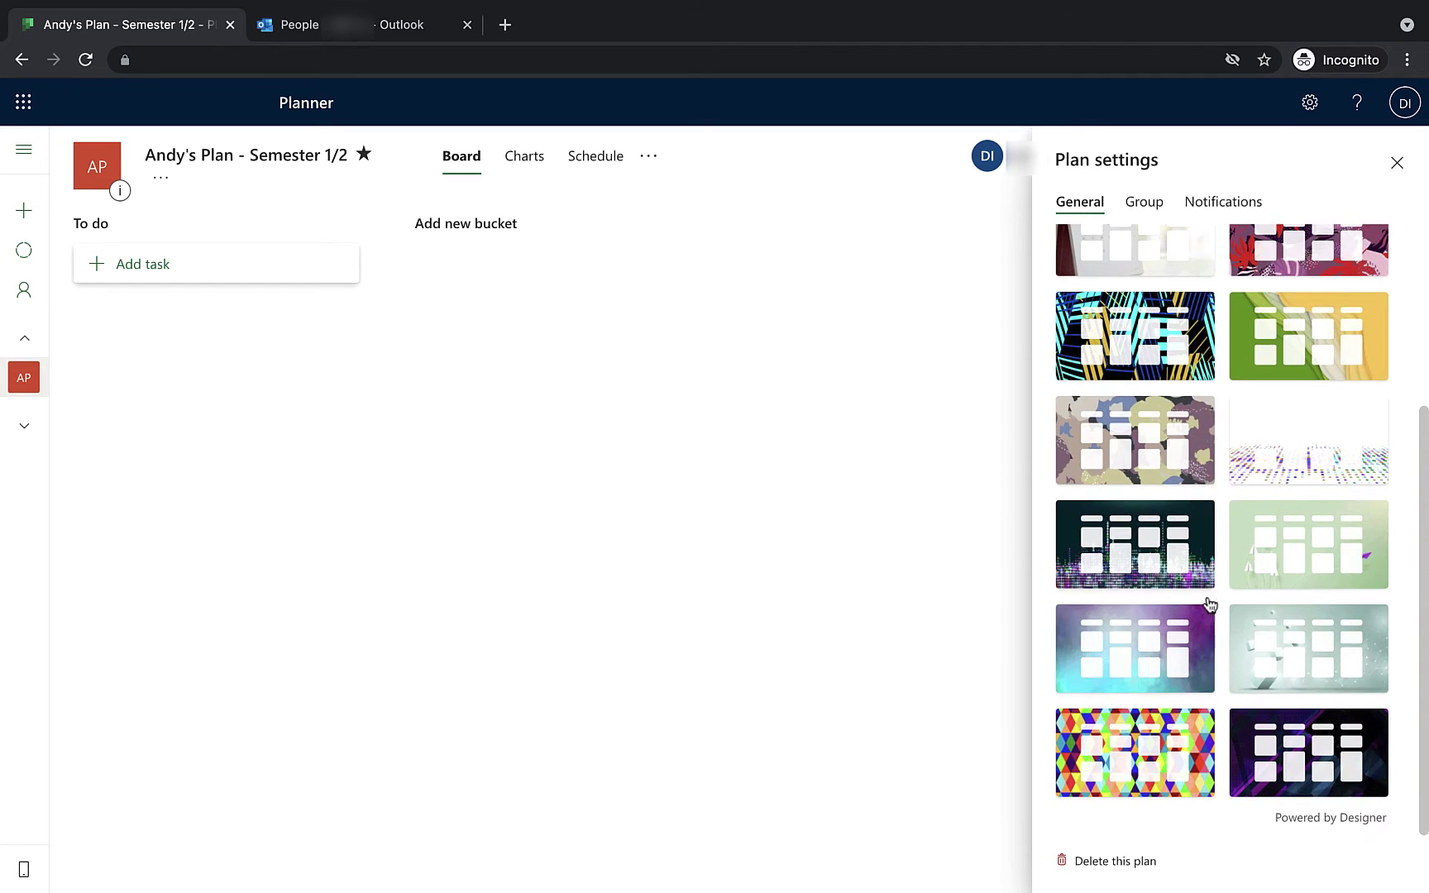
{"action": "left_click", "coordinate": [1120, 865]}
{"action": "left_click", "coordinate": [550, 504]}
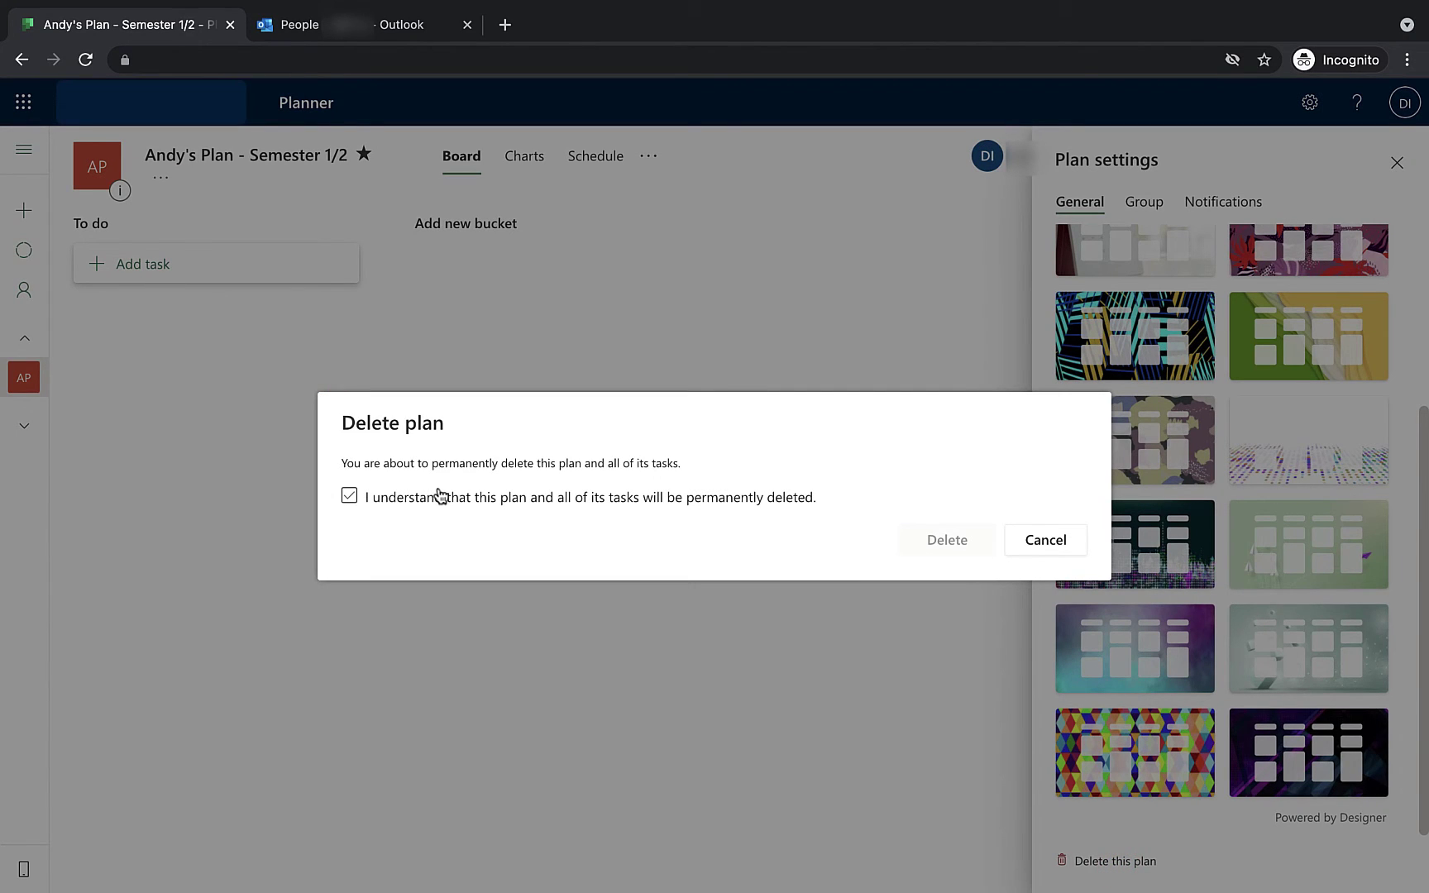
{"action": "left_click", "coordinate": [387, 506]}
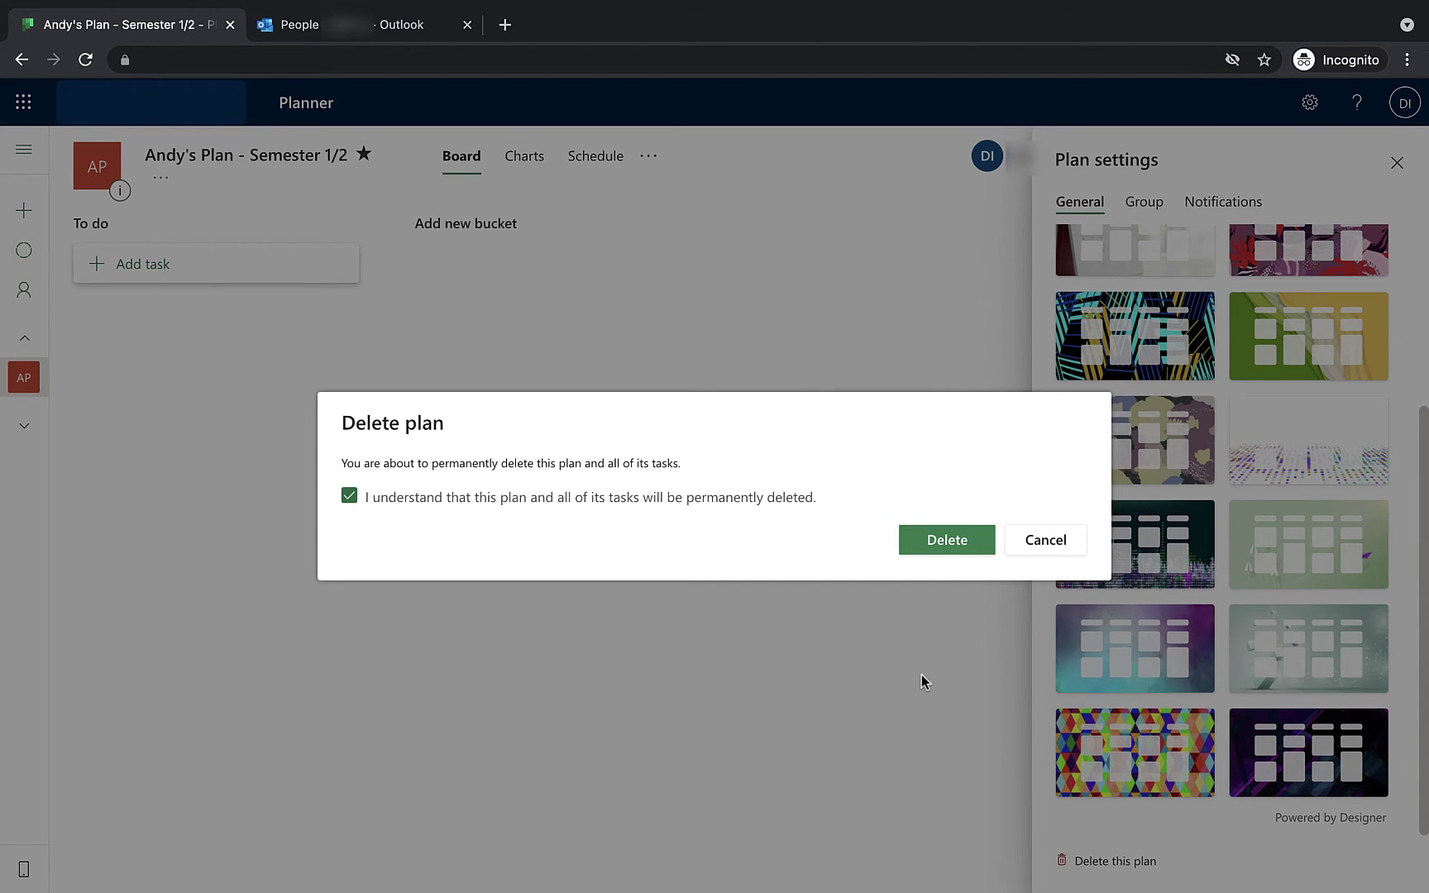
{"action": "left_click", "coordinate": [1059, 546]}
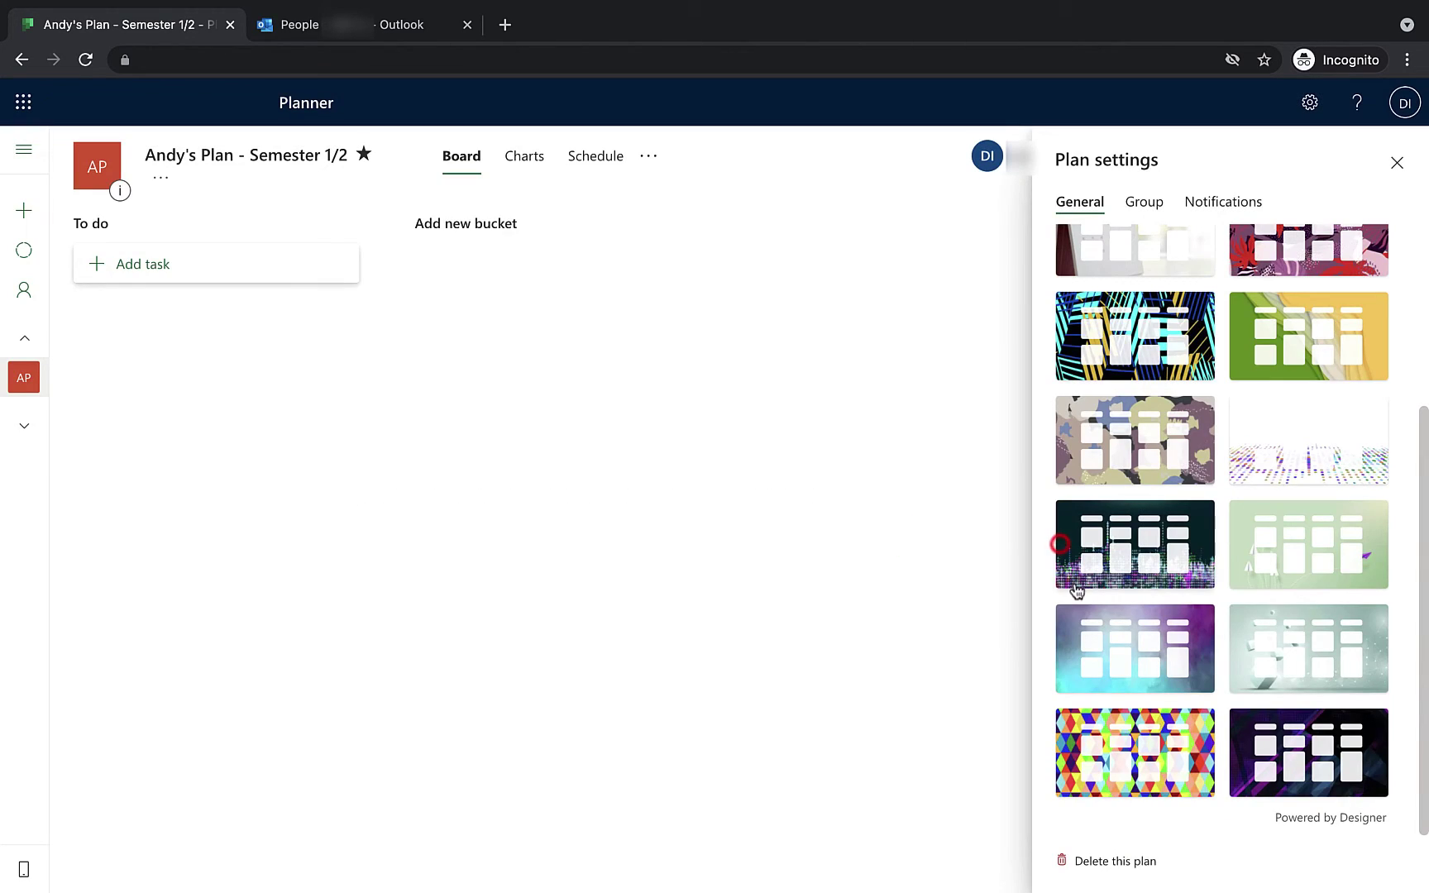
Open the plan's group settings, and switch to Outlook to examine the member, owner and deleted group lists.
{"action": "left_click", "coordinate": [1143, 198]}
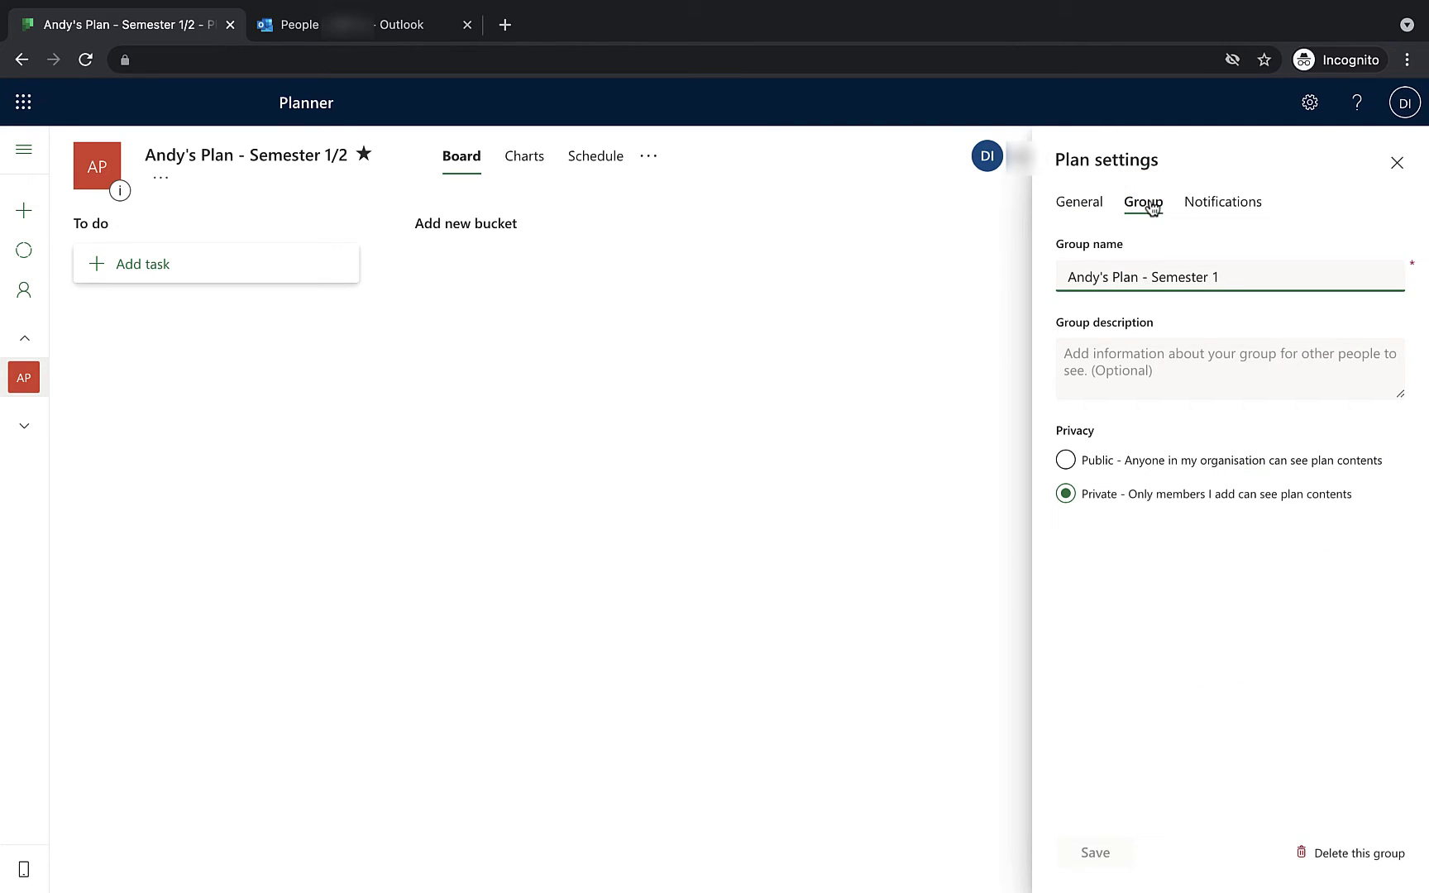
{"action": "left_click", "coordinate": [1281, 274]}
{"action": "left_click", "coordinate": [384, 35]}
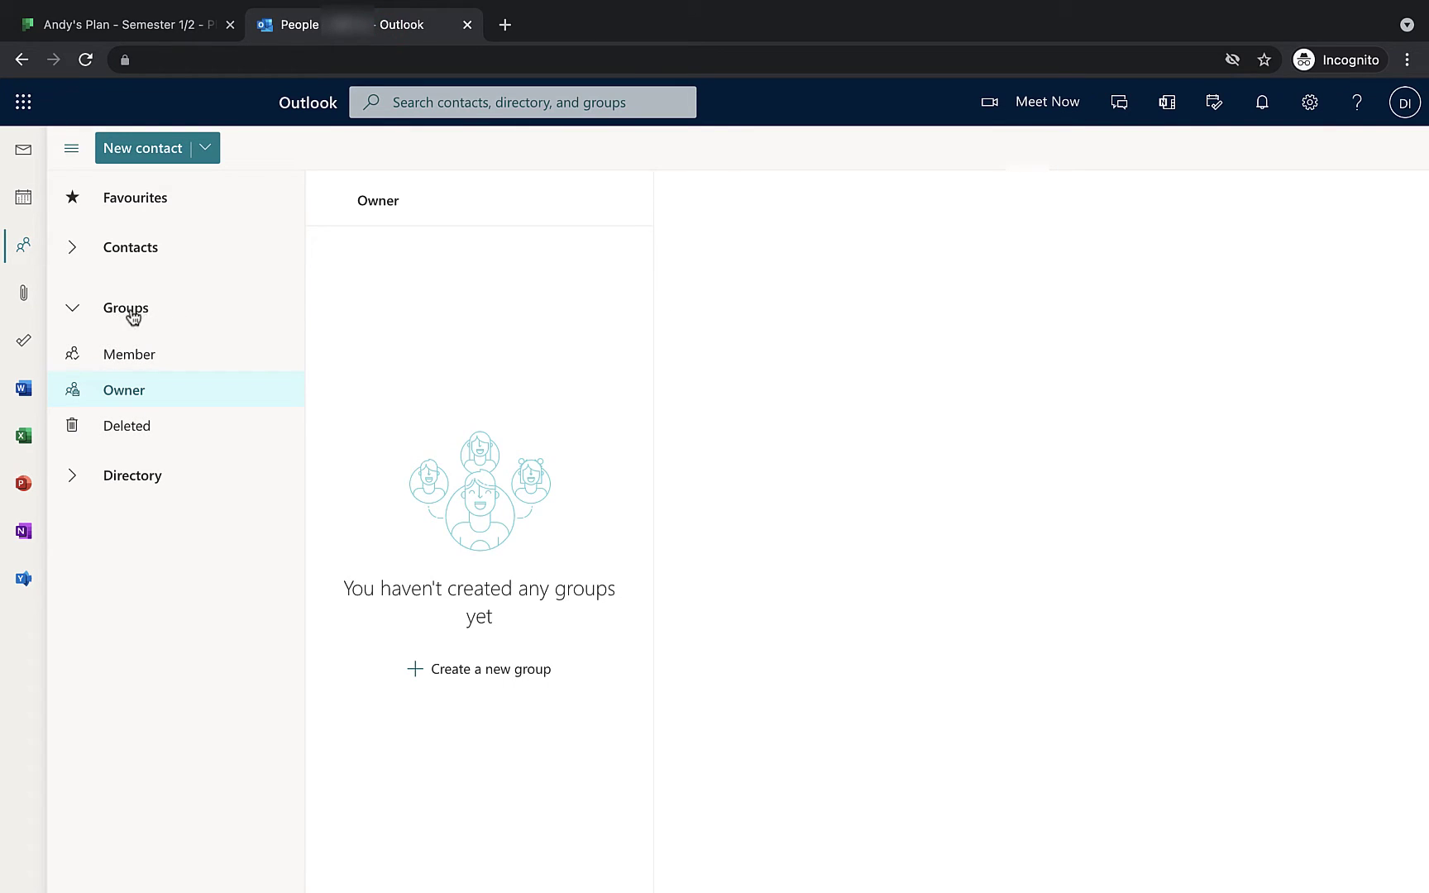
{"action": "left_click", "coordinate": [138, 354]}
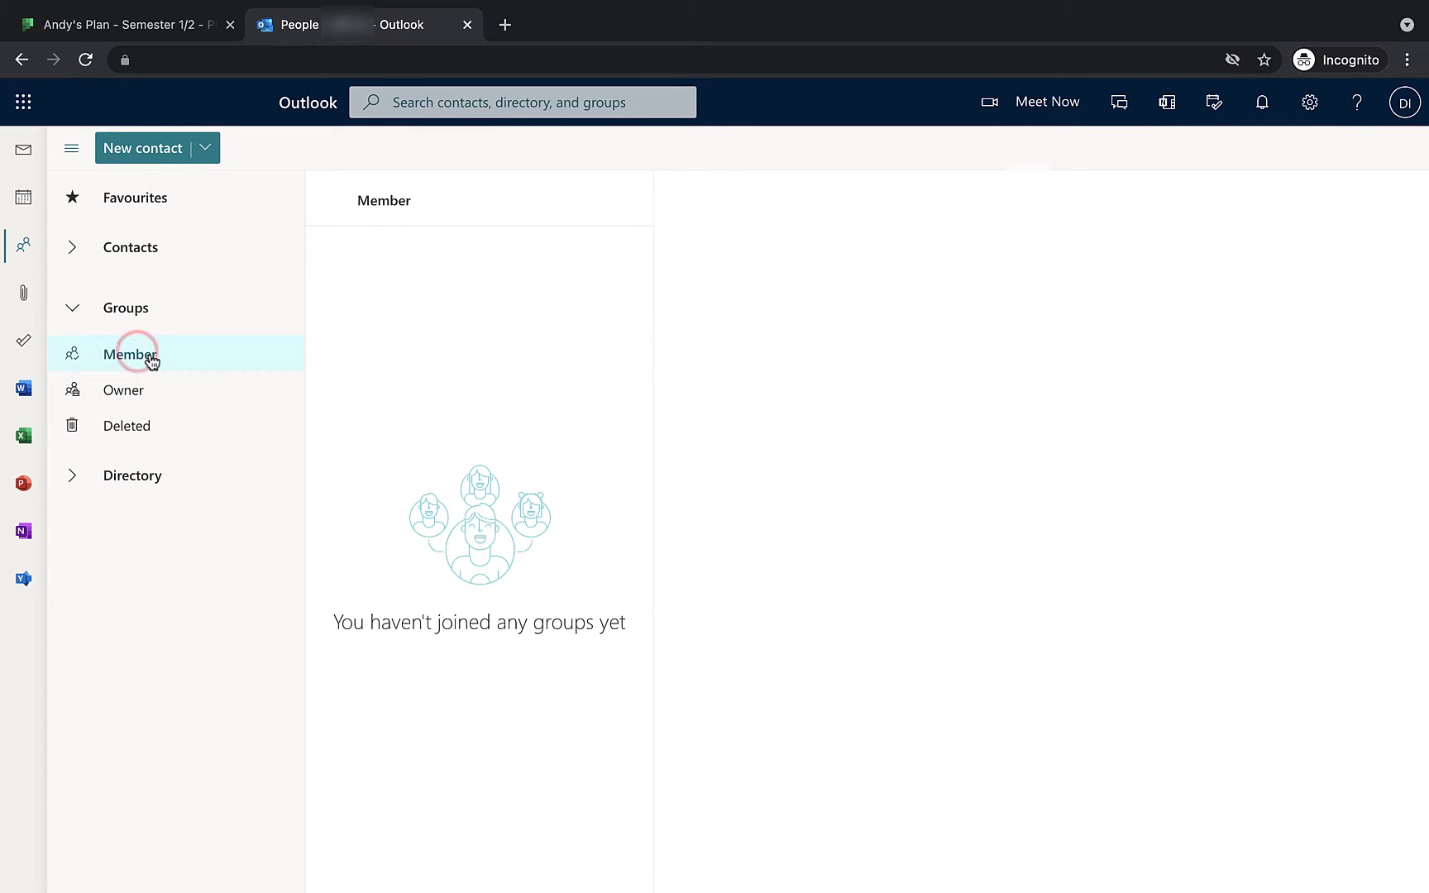
{"action": "left_click", "coordinate": [148, 389]}
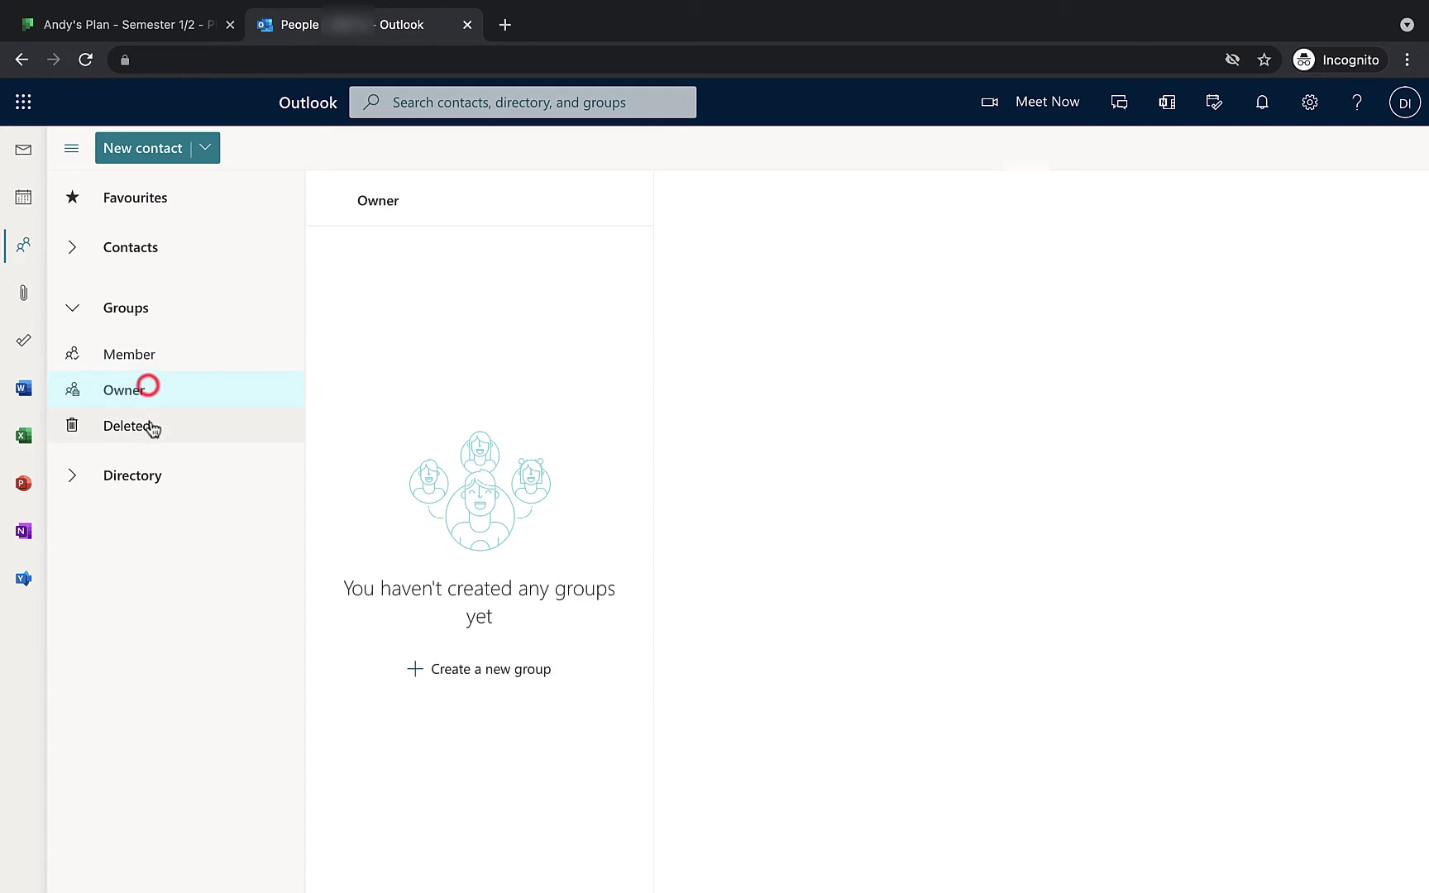
{"action": "left_click", "coordinate": [147, 424]}
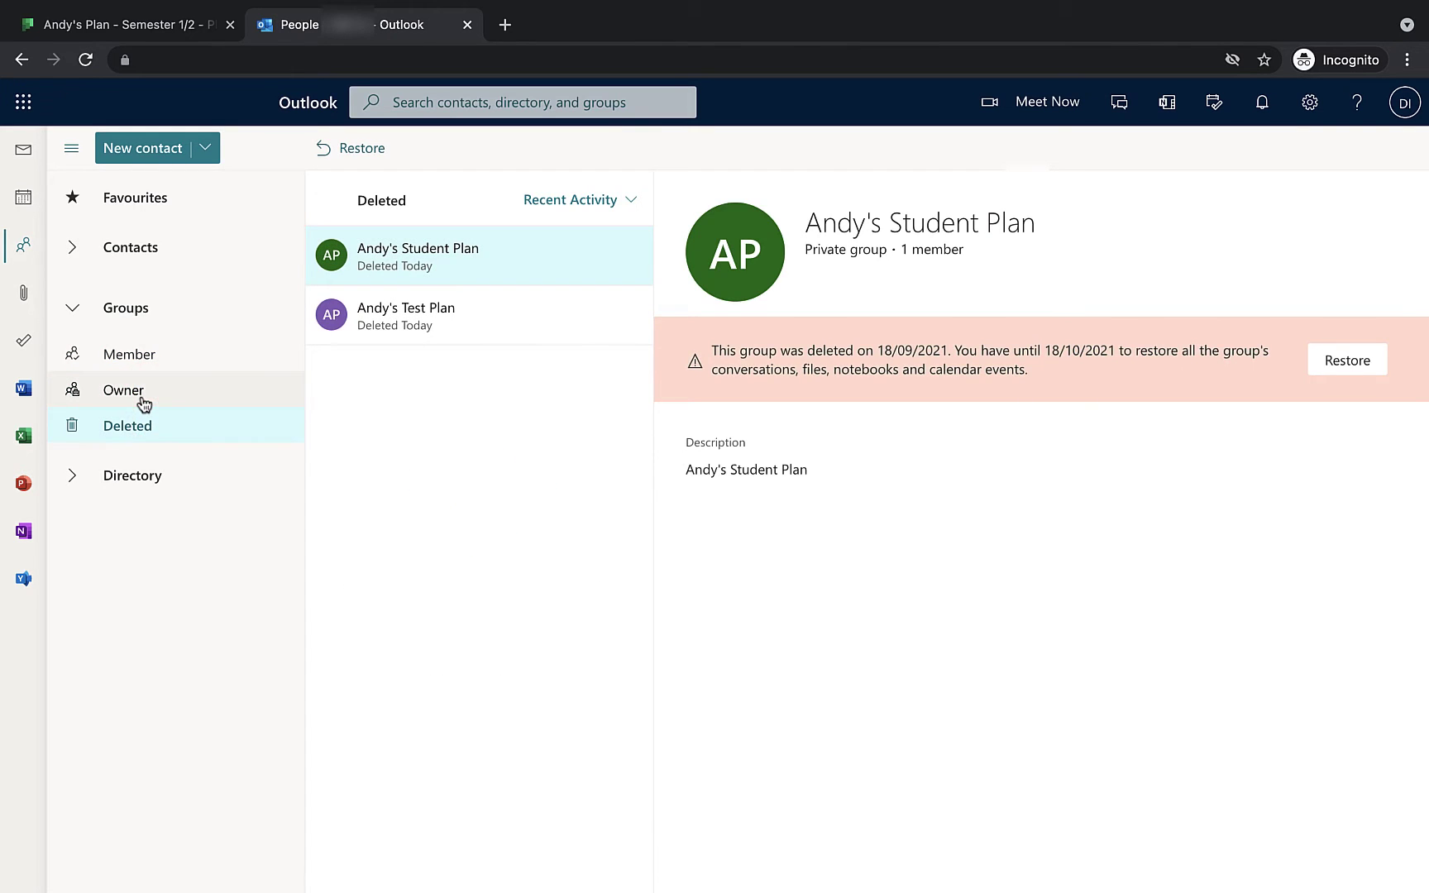
{"action": "left_click", "coordinate": [142, 395]}
{"action": "left_click", "coordinate": [138, 363]}
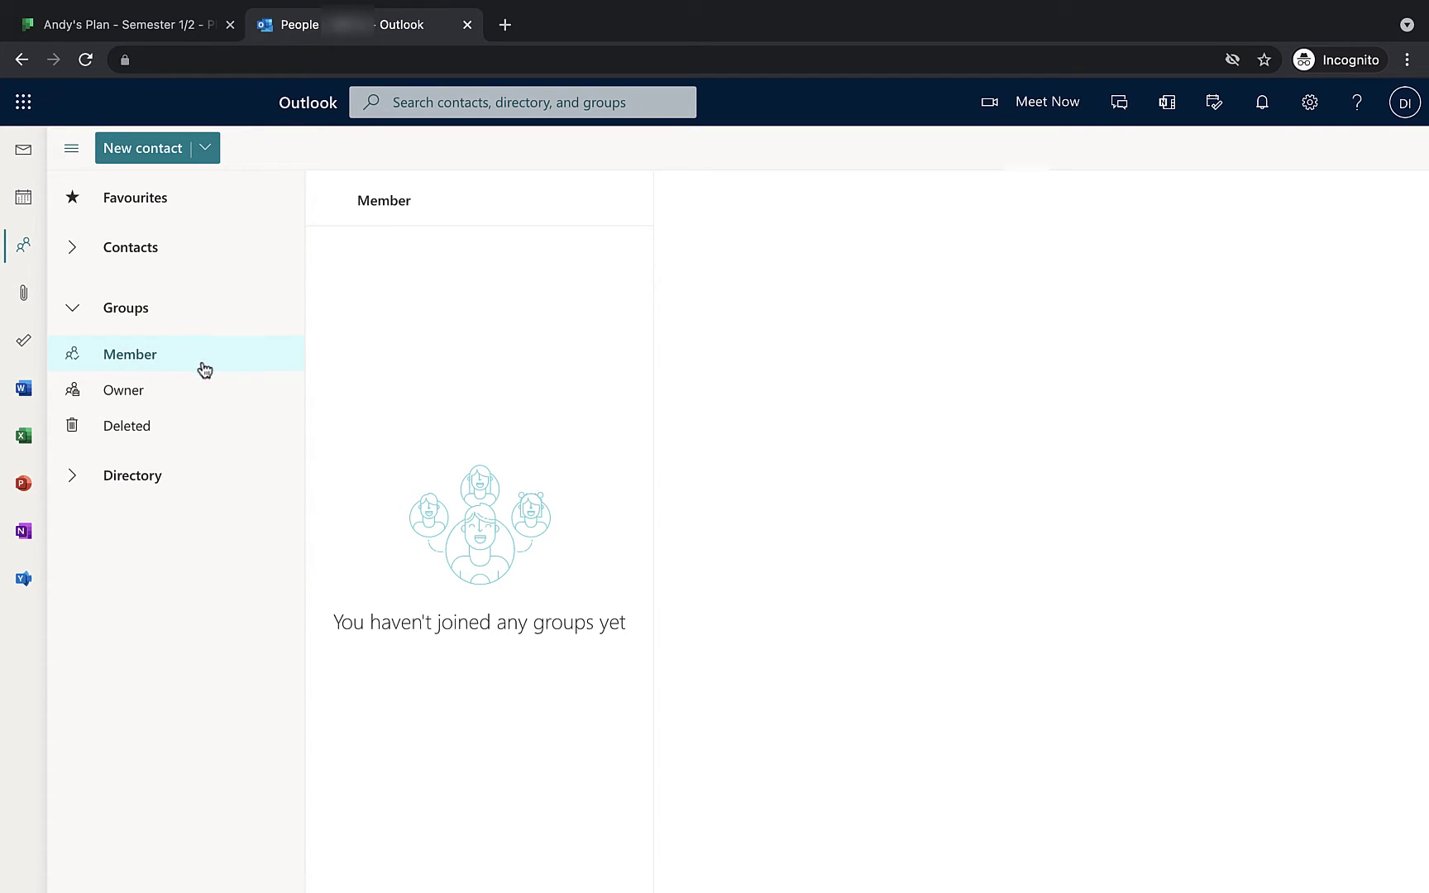
Return to Planner, view the plan's notification settings, and close the plan settings.
{"action": "left_click", "coordinate": [149, 30]}
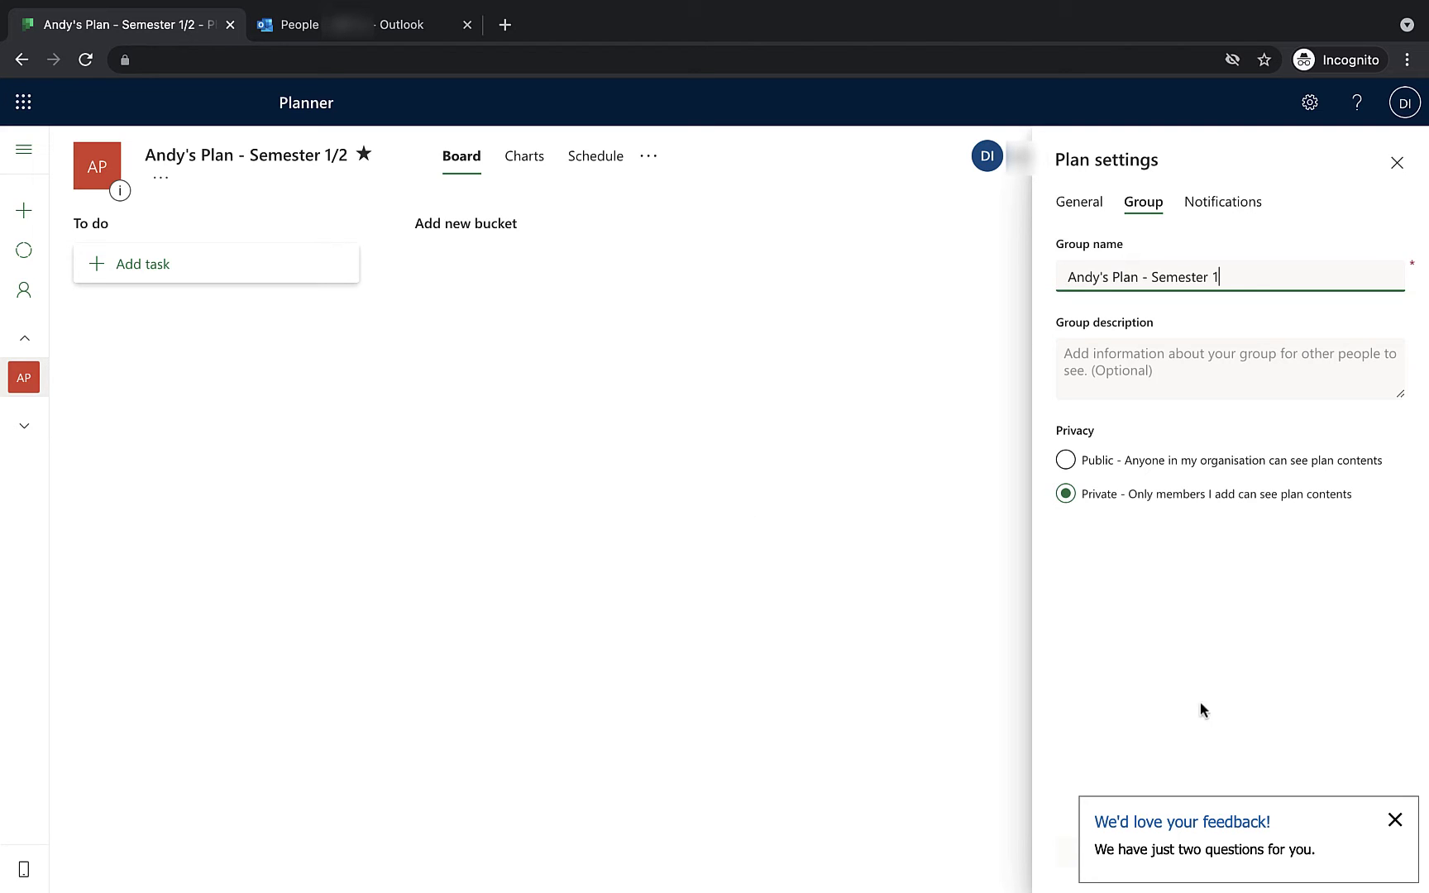
{"action": "left_click", "coordinate": [1395, 821]}
{"action": "left_click", "coordinate": [1208, 206]}
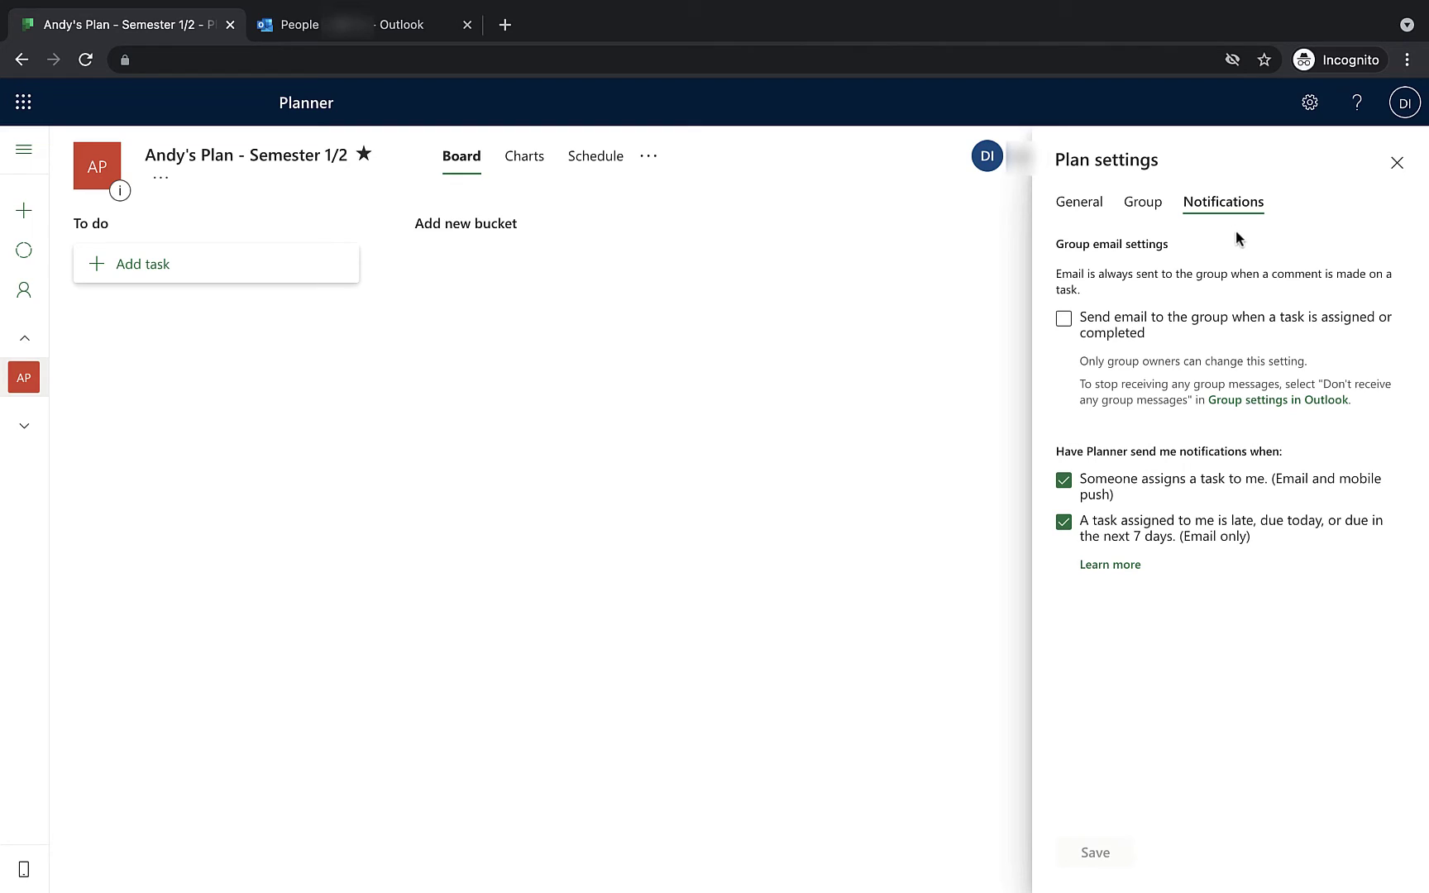
{"action": "left_click", "coordinate": [1397, 162]}
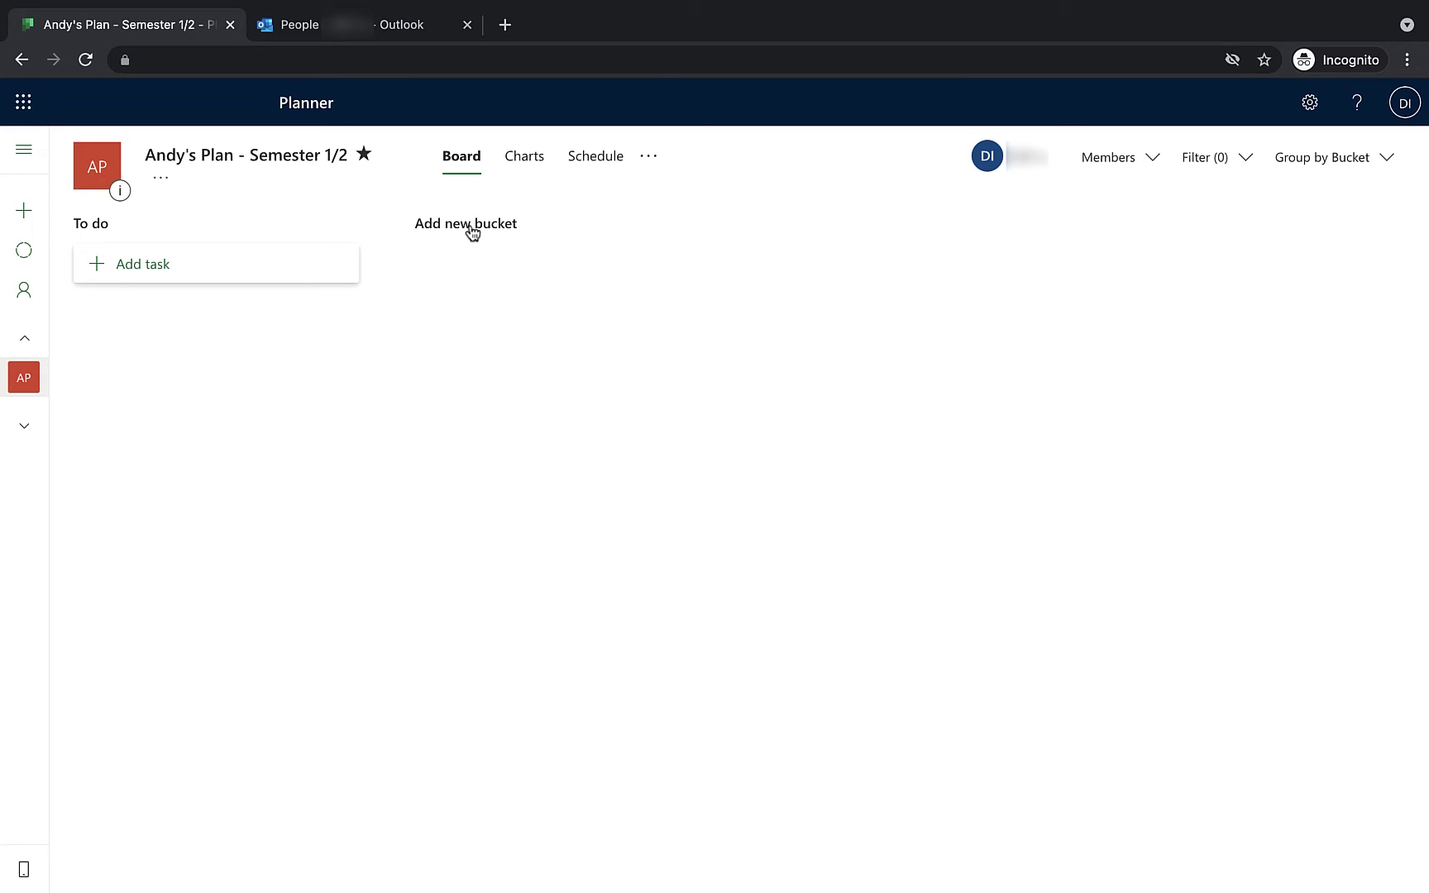
Rename the "To do" bucket to "Dissertation Work".
{"action": "left_click", "coordinate": [354, 225]}
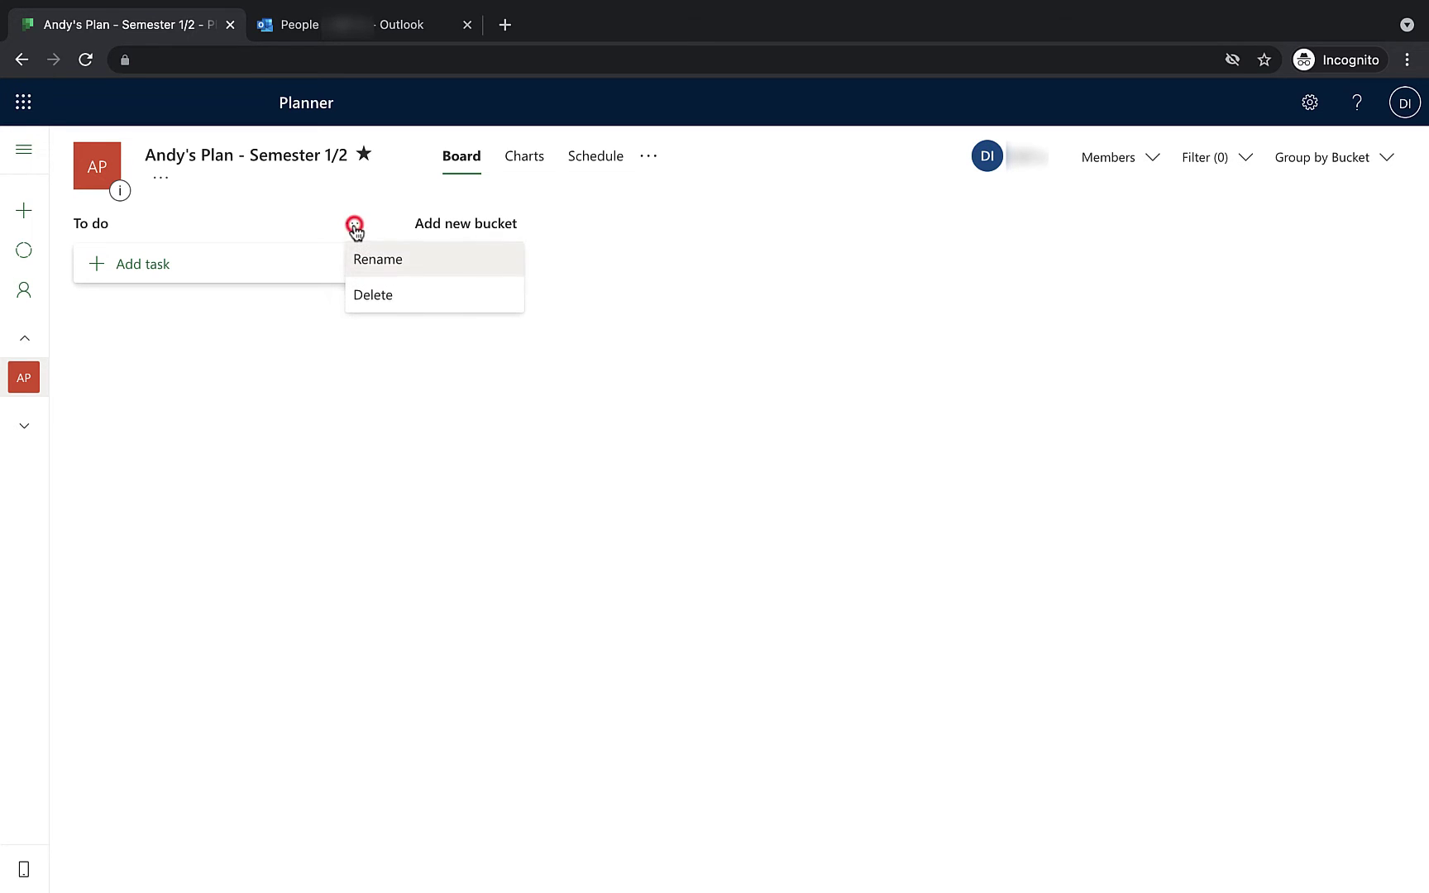
{"action": "left_click", "coordinate": [393, 262]}
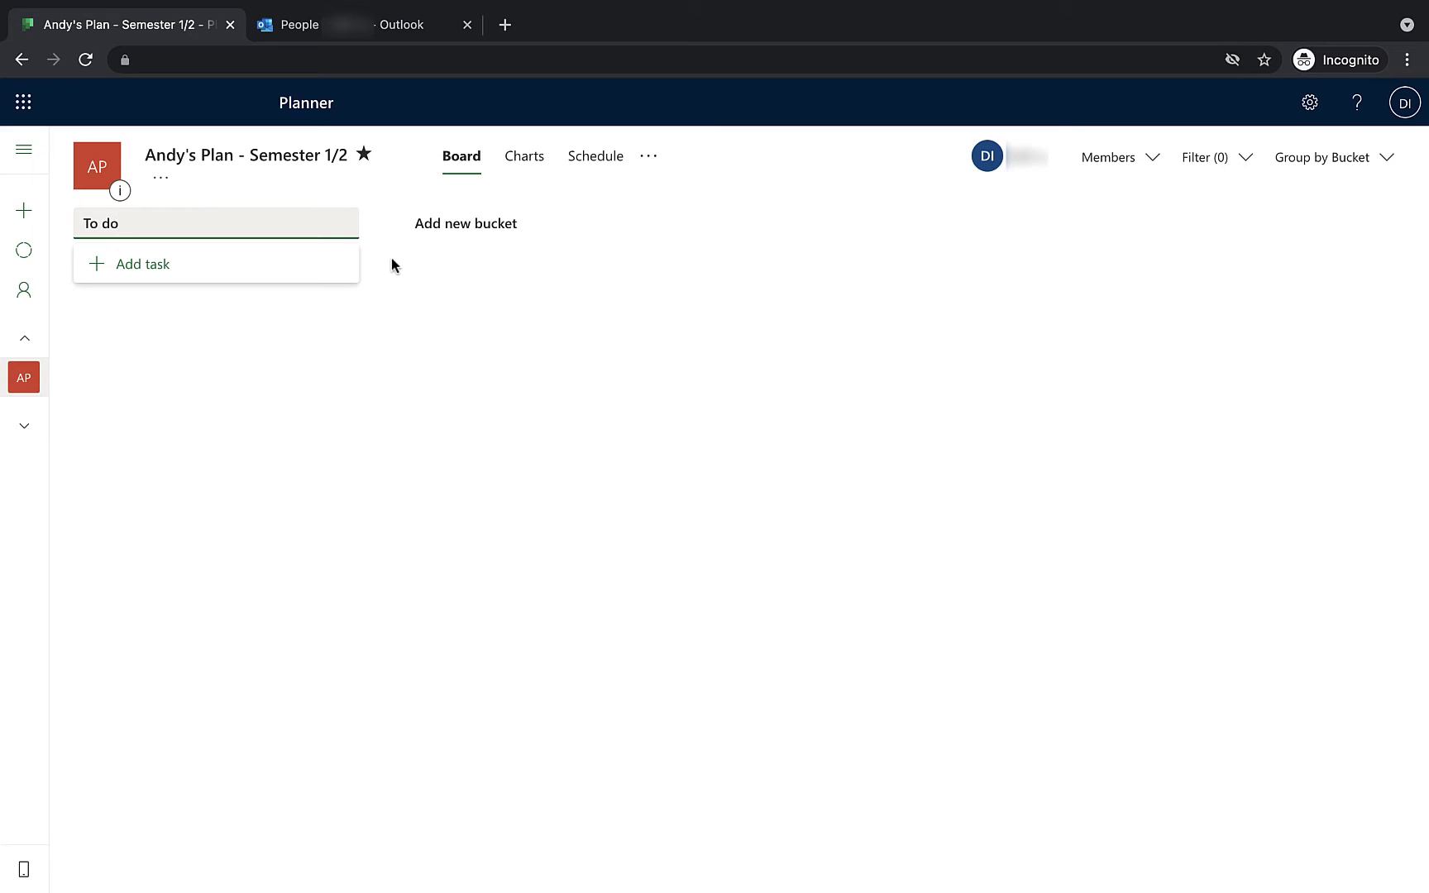
{"action": "key", "text": "BackSpace"}
{"action": "key", "text": "BackSpace"}
{"action": "key", "text": "BackSpace"}
{"action": "key", "text": "BackSpace"}
{"action": "key", "text": "BackSpace"}
{"action": "type", "text": "Dissertation Work"}
{"action": "key", "text": "Return"}
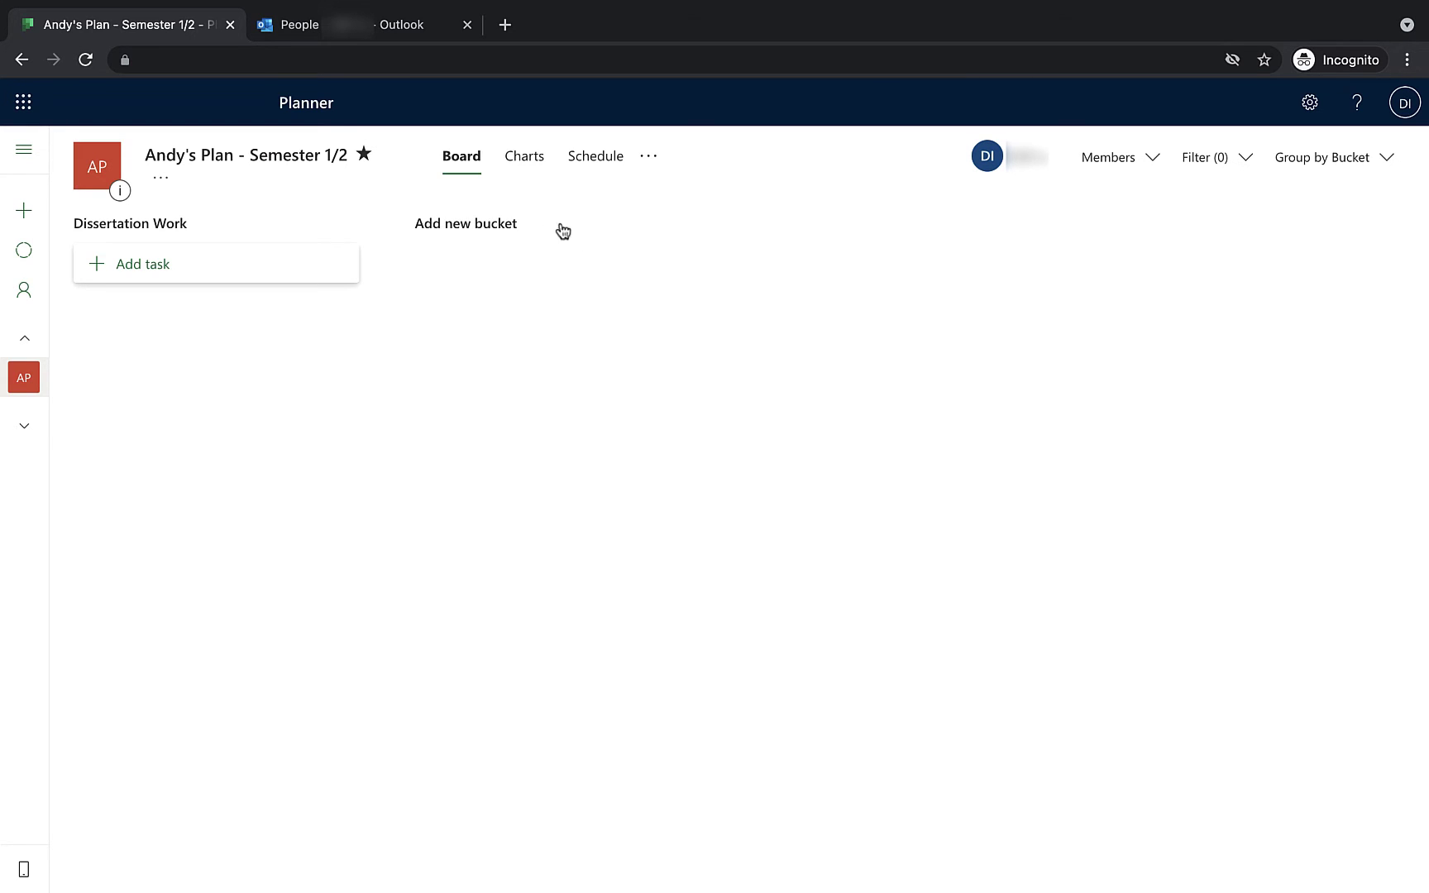
Add two new buckets to the board, named "Course Work" and "Society Duties".
{"action": "left_click", "coordinate": [438, 236]}
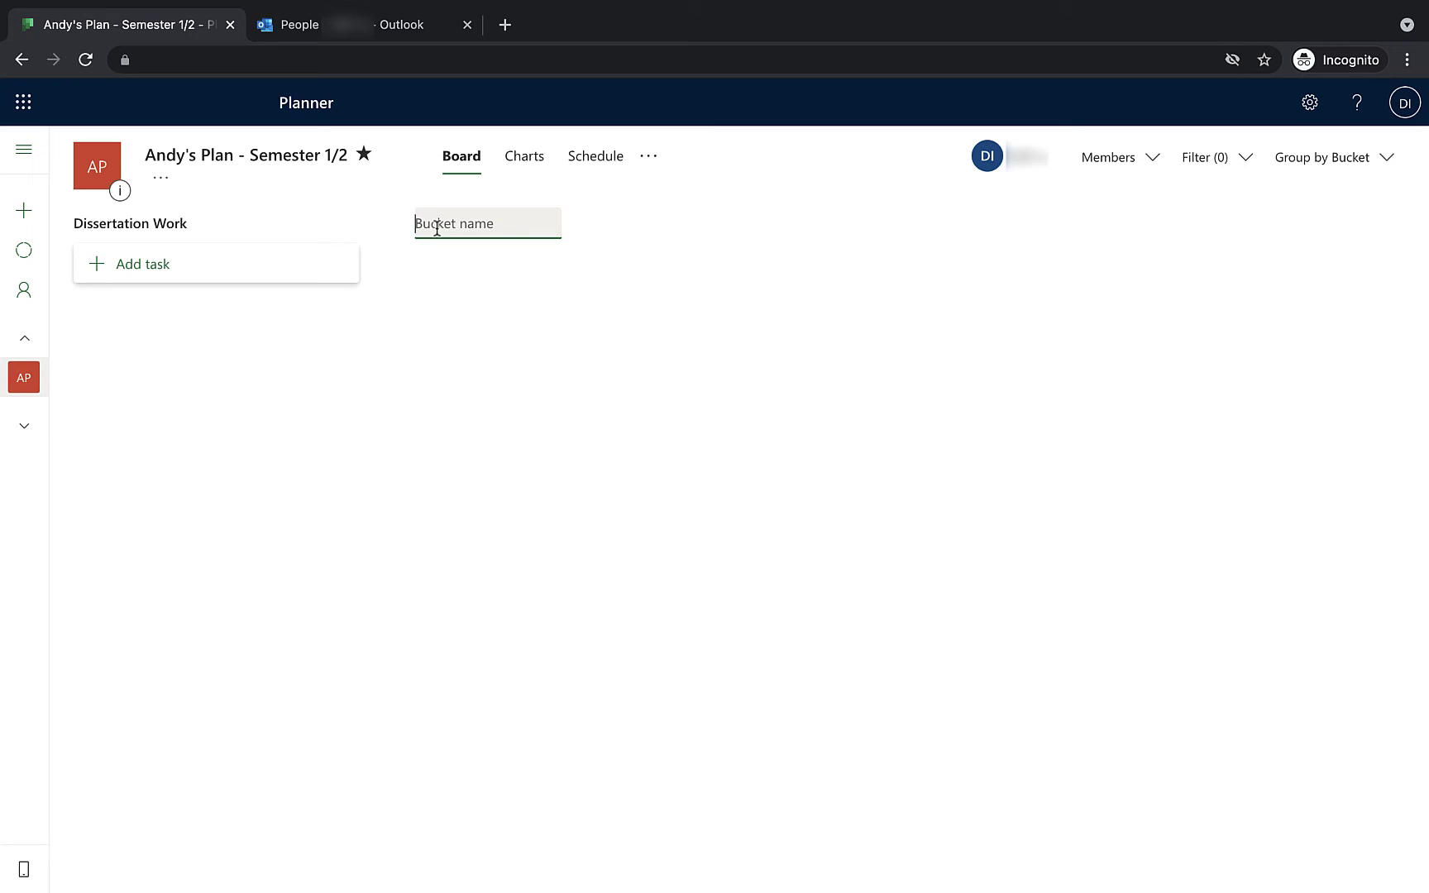
{"action": "type", "text": "Course Work"}
{"action": "key", "text": "Return"}
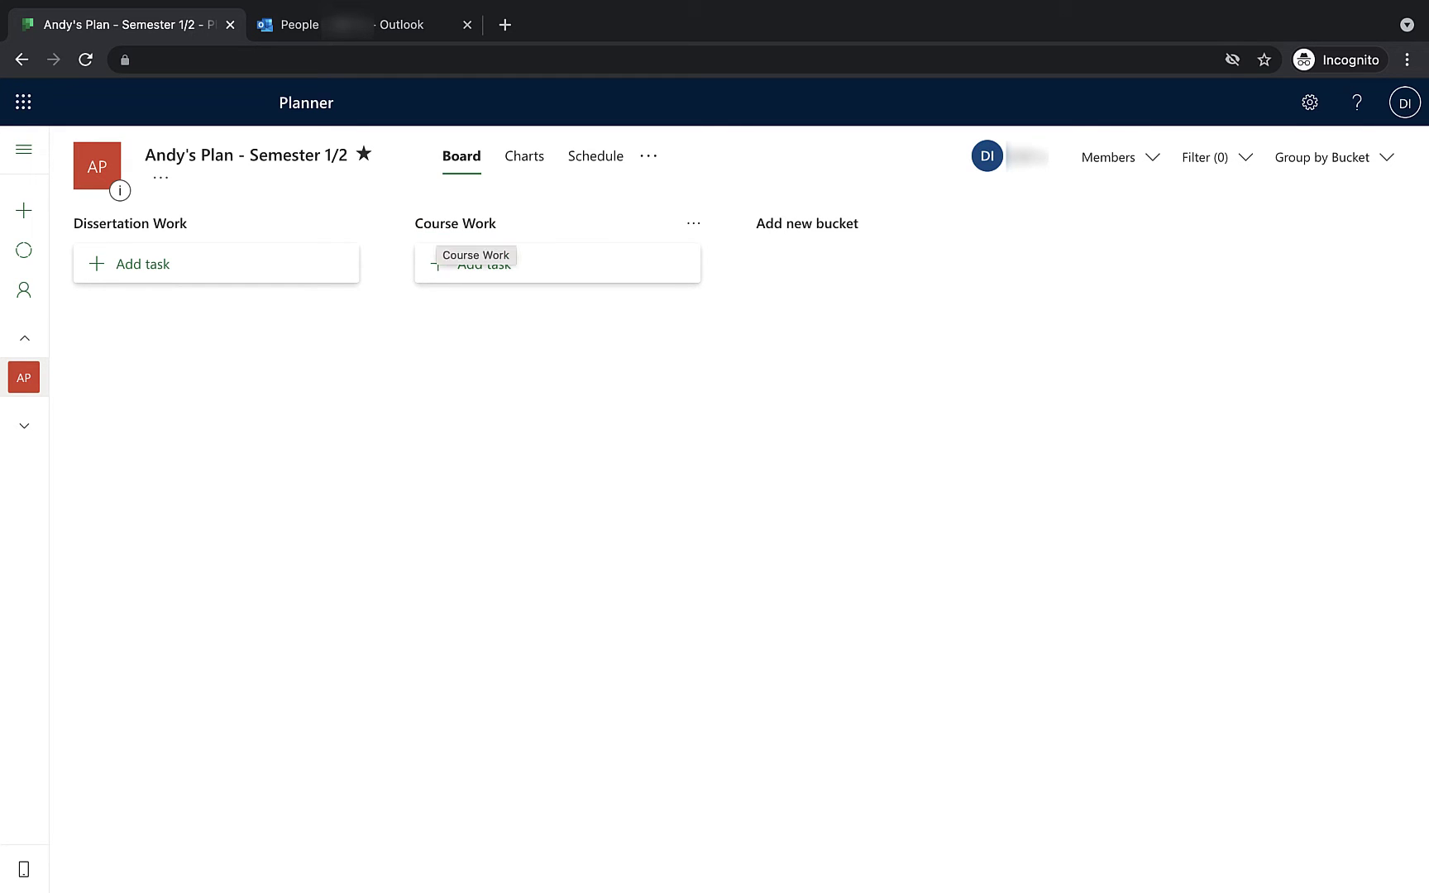
{"action": "left_click", "coordinate": [794, 224]}
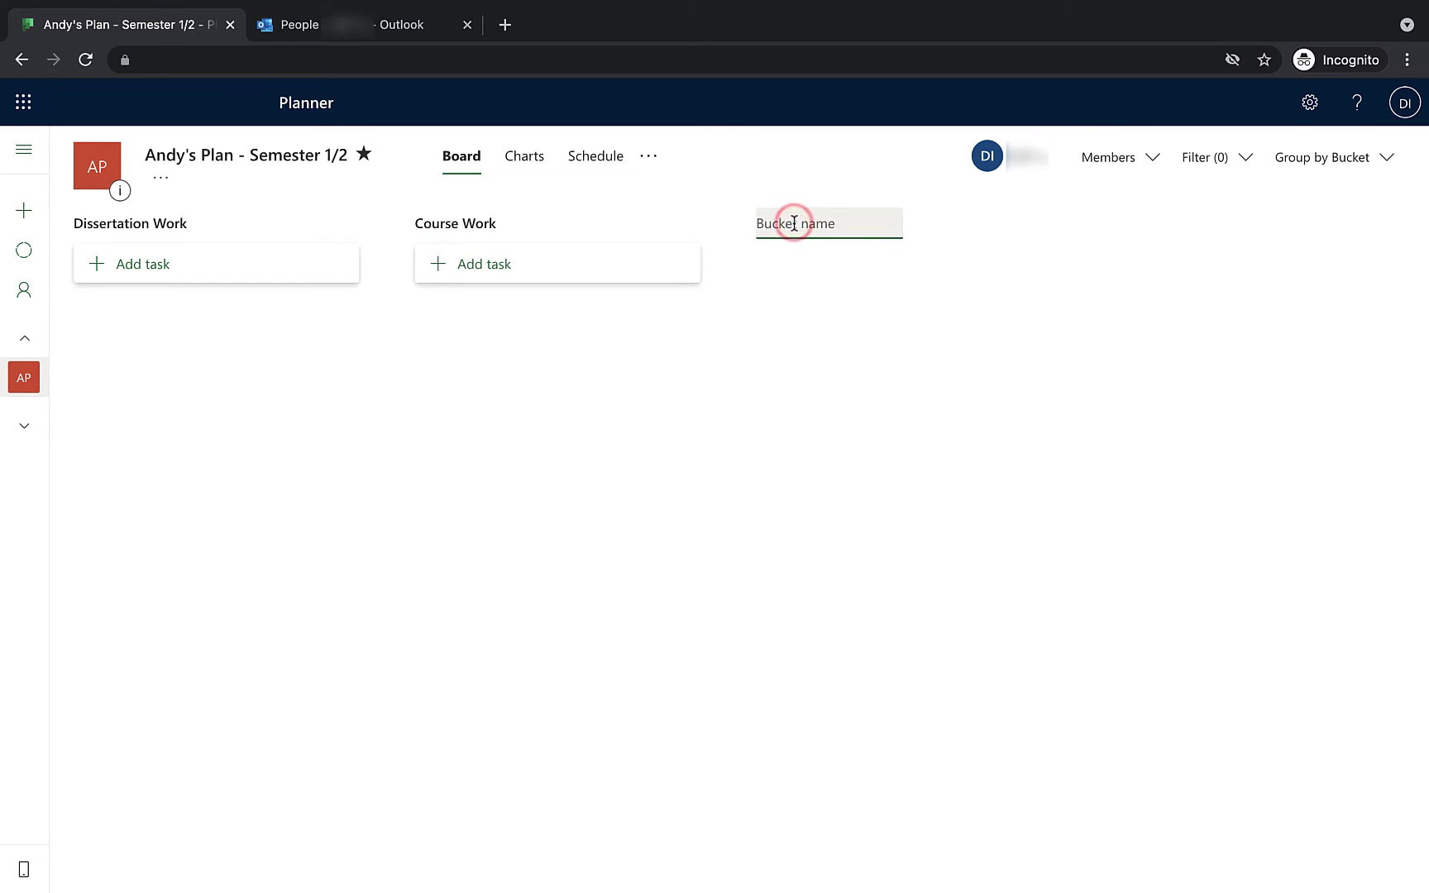
{"action": "type", "text": "Socier"}
{"action": "type", "text": "y Duties"}
{"action": "key", "text": "Return"}
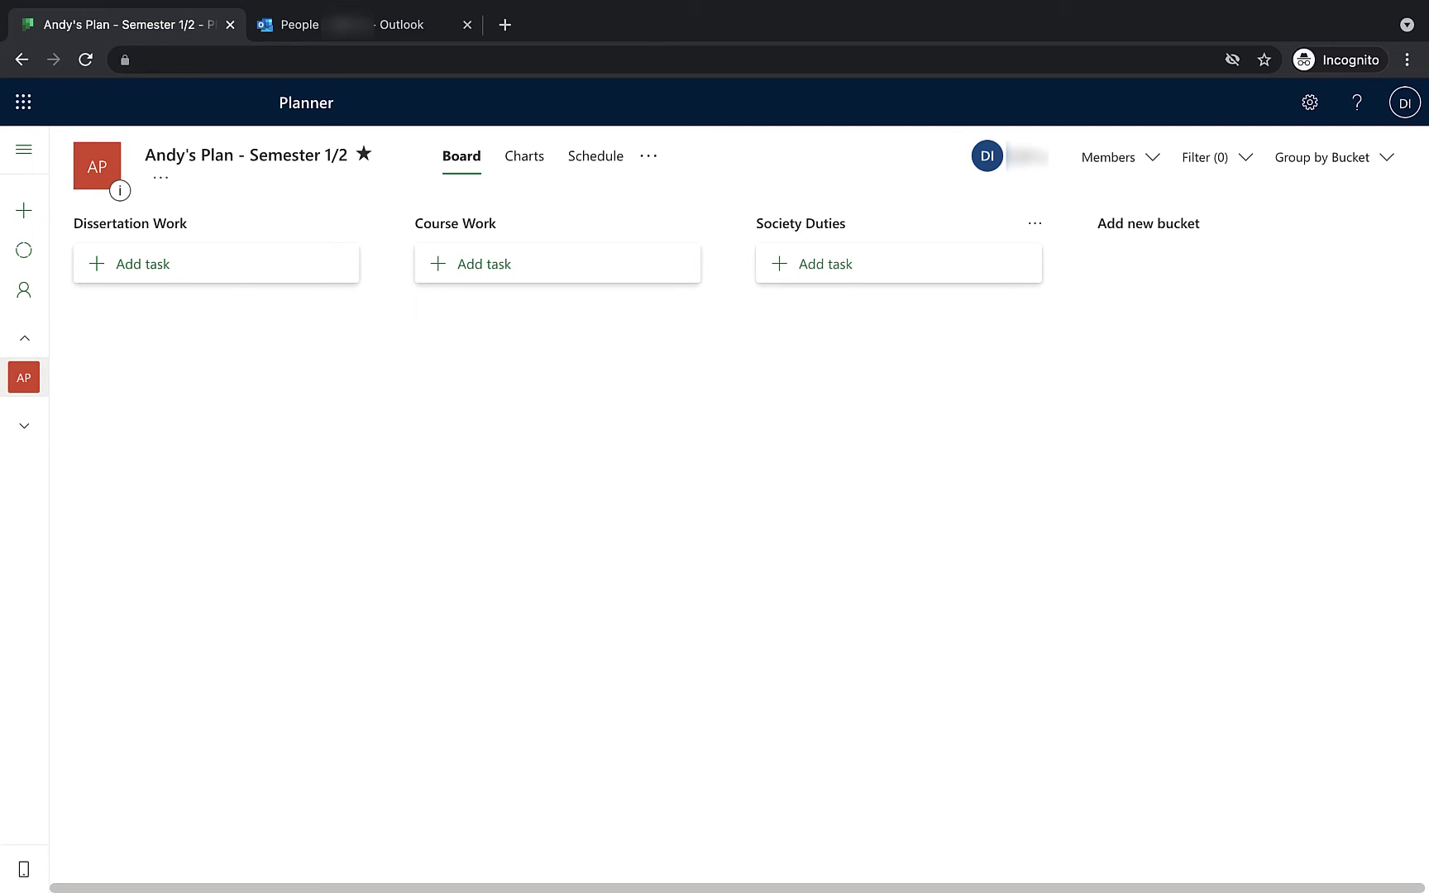
Add a bucket named "Personal" after the "Society Duties" bucket.
{"action": "left_click", "coordinate": [1133, 233]}
{"action": "type", "text": "Pers"}
{"action": "key", "text": "BackSpace"}
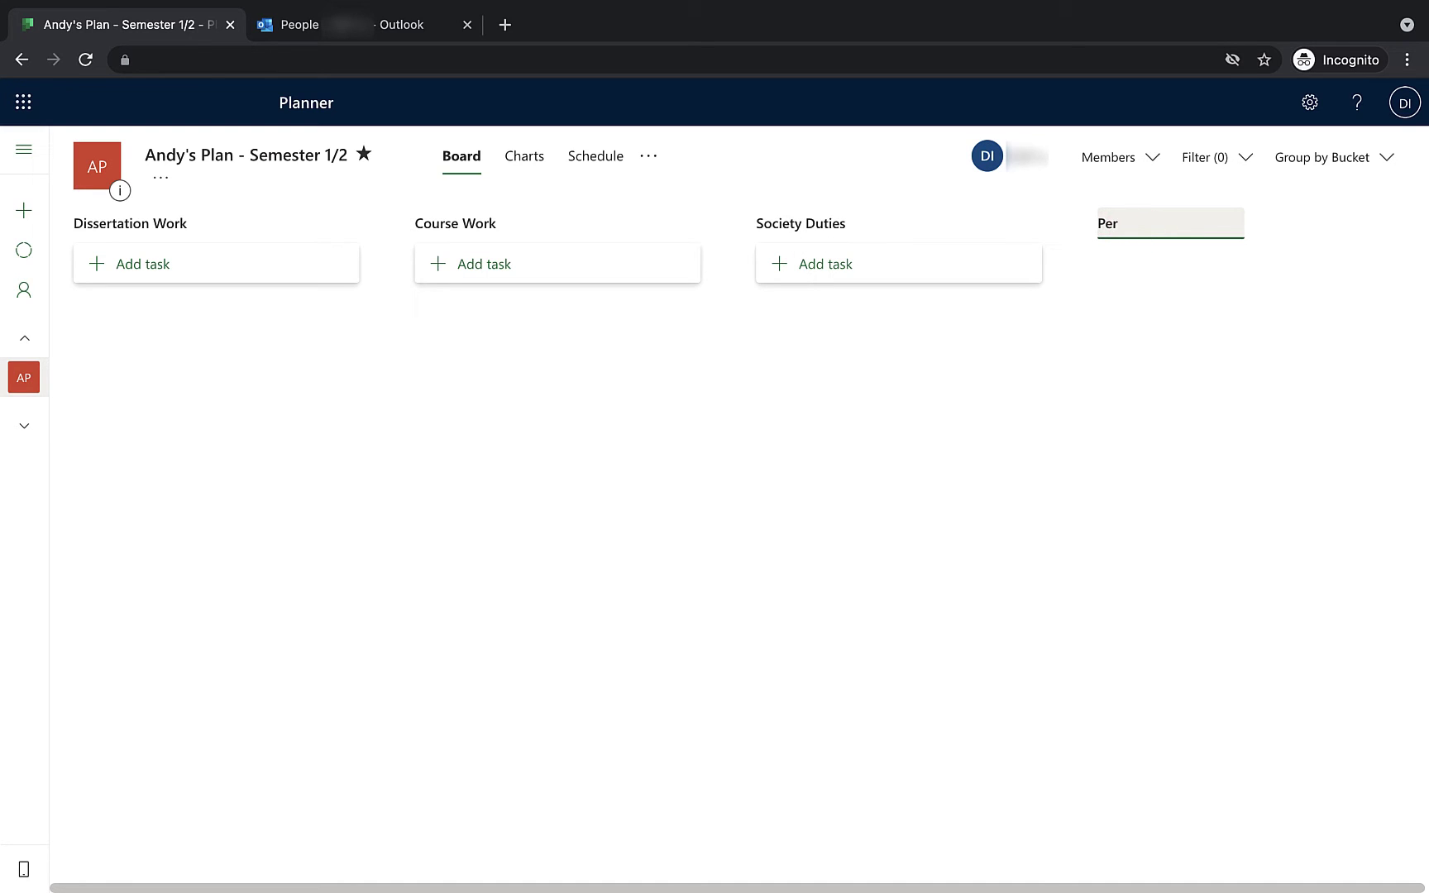
{"action": "type", "text": "sonal"}
{"action": "key", "text": "Return"}
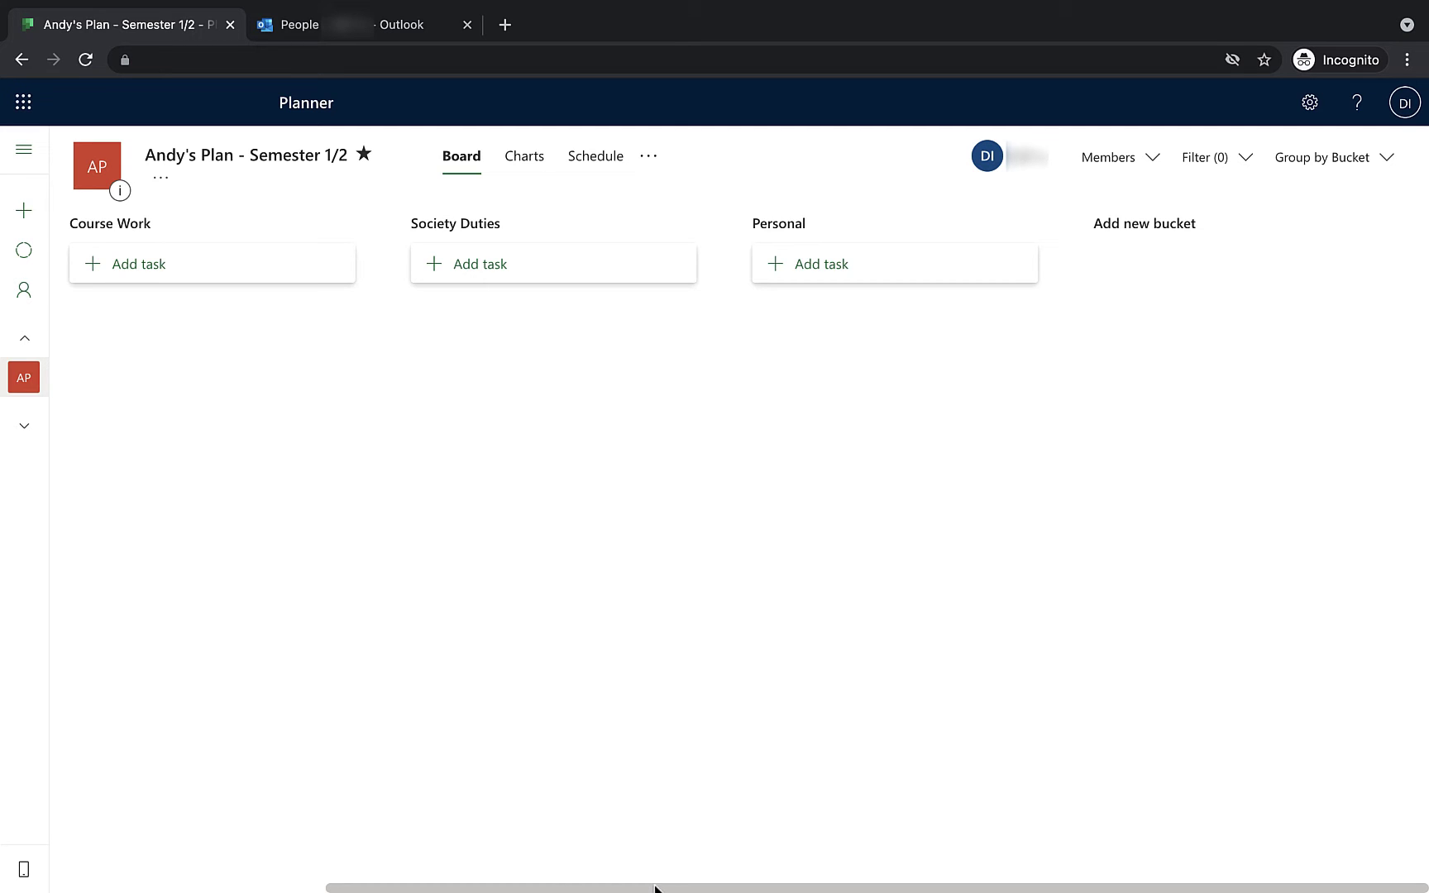
{"action": "left_click_drag", "start_coordinate": [671, 885], "coordinate": [367, 890]}
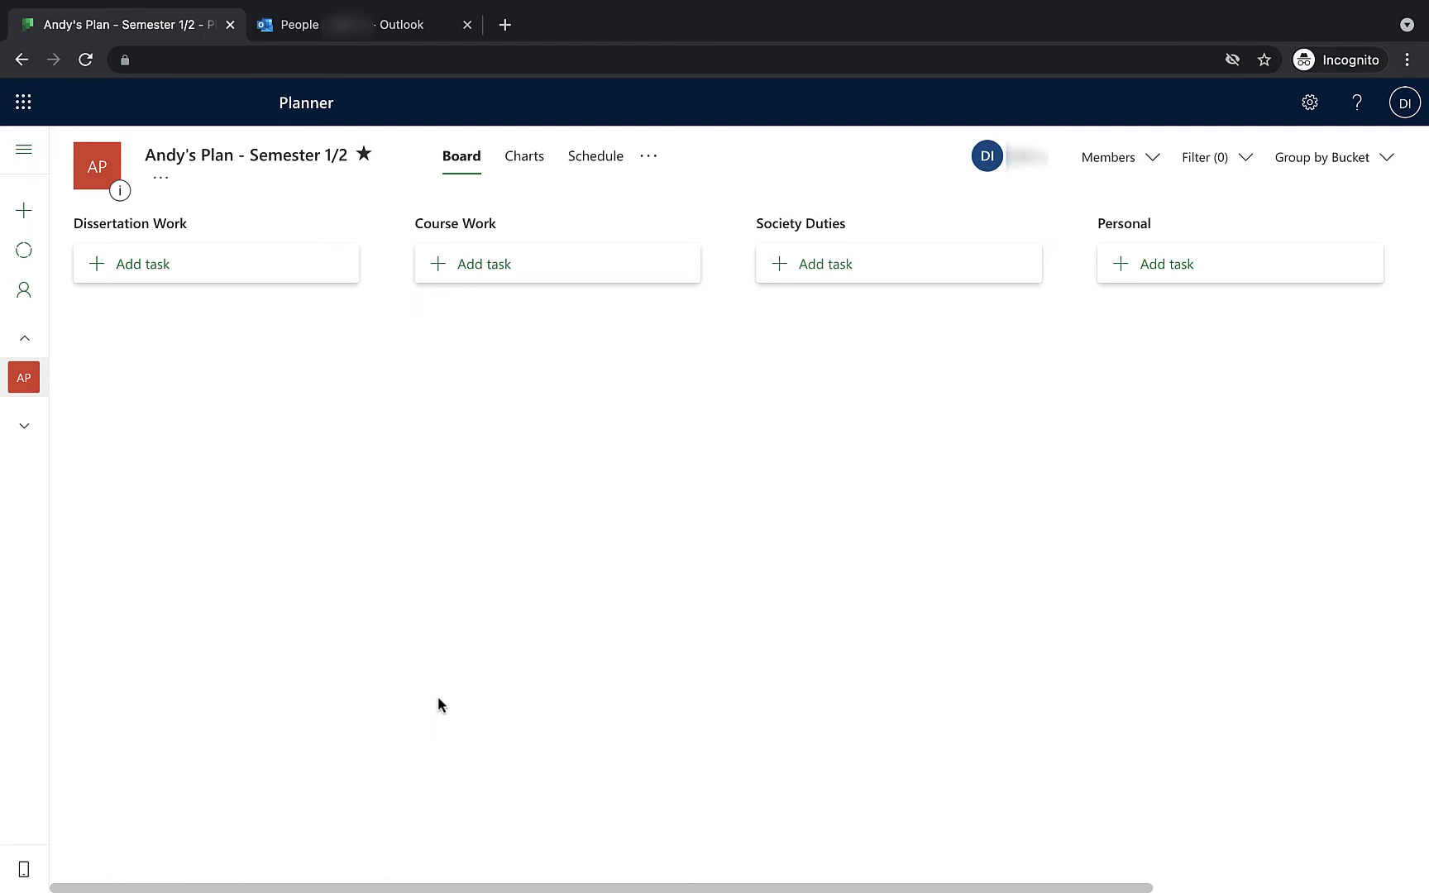
In the plan settings, apply the yellow light bulb background to the plan and close the settings.
{"action": "left_click", "coordinate": [647, 160]}
{"action": "left_click", "coordinate": [722, 522]}
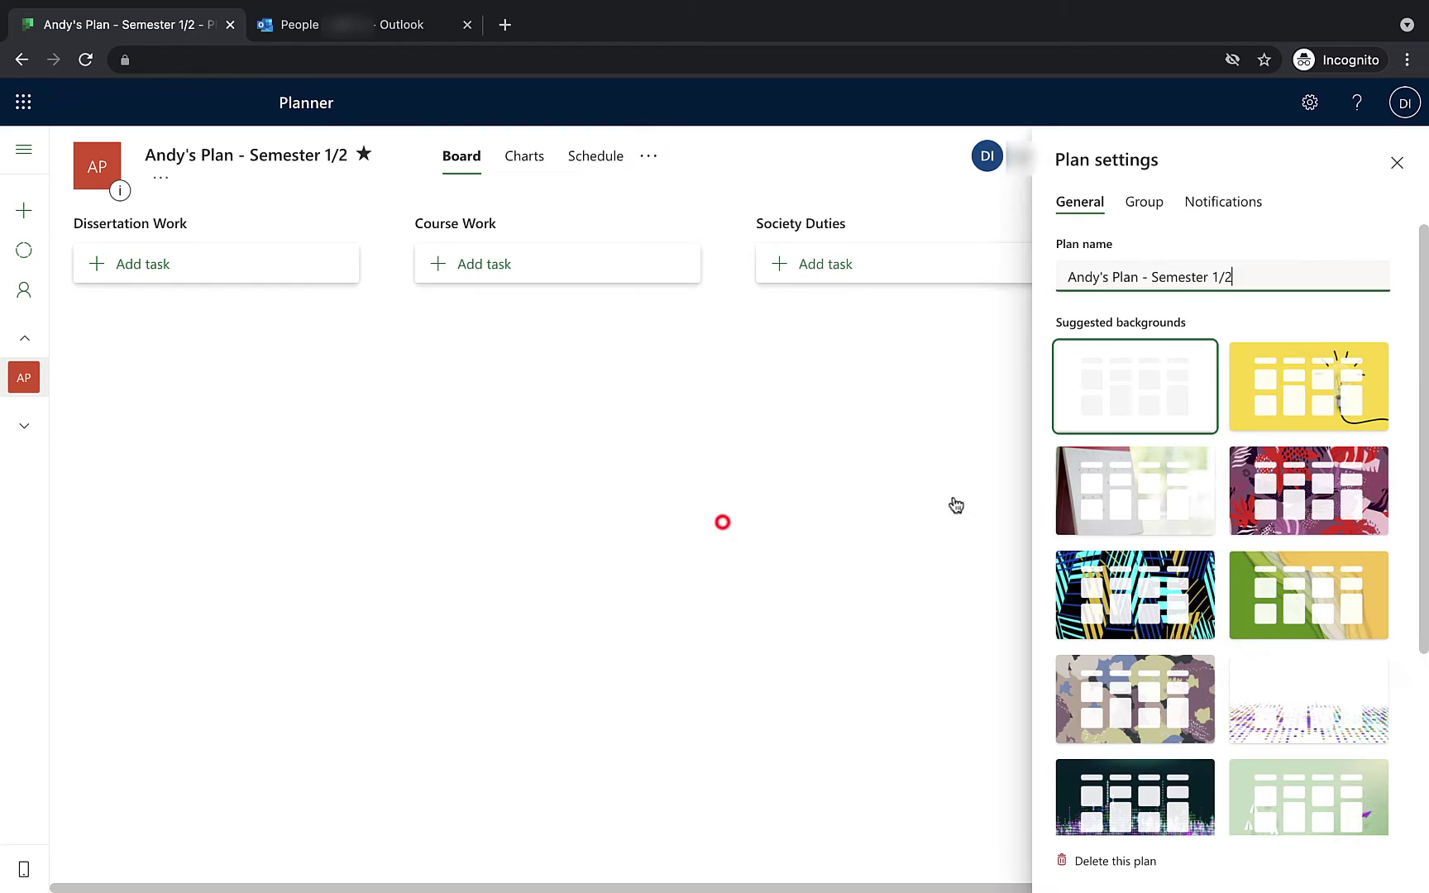
{"action": "left_click", "coordinate": [1328, 400]}
{"action": "left_click", "coordinate": [1394, 164]}
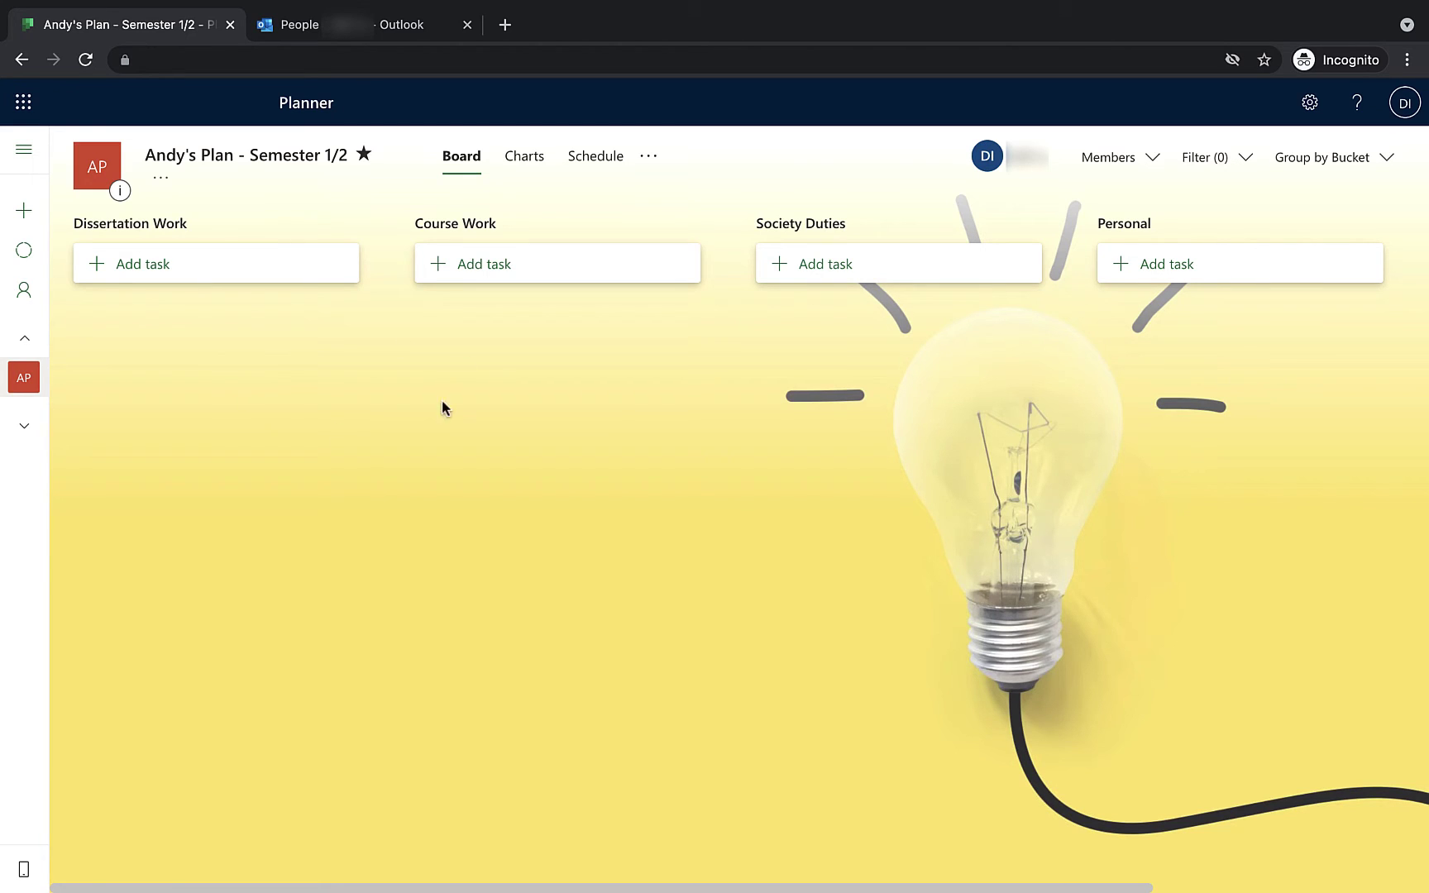
Start a task named "Write Introduction" in the "Dissertation Work" bucket and set its due date to 30 September 2021.
{"action": "left_click", "coordinate": [133, 266]}
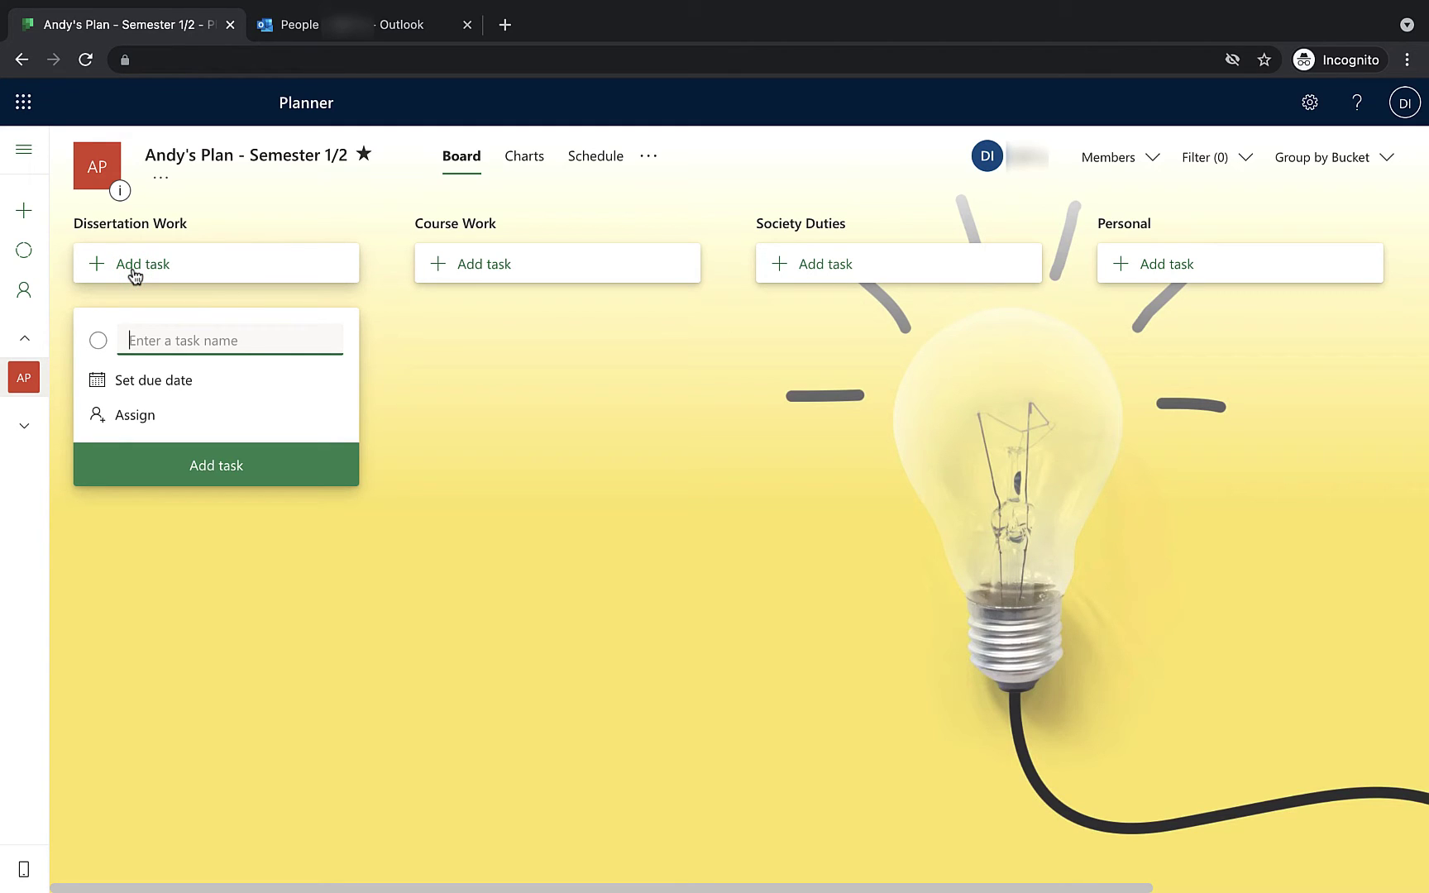
{"action": "type", "text": "Write Introduction"}
{"action": "left_click", "coordinate": [155, 389]}
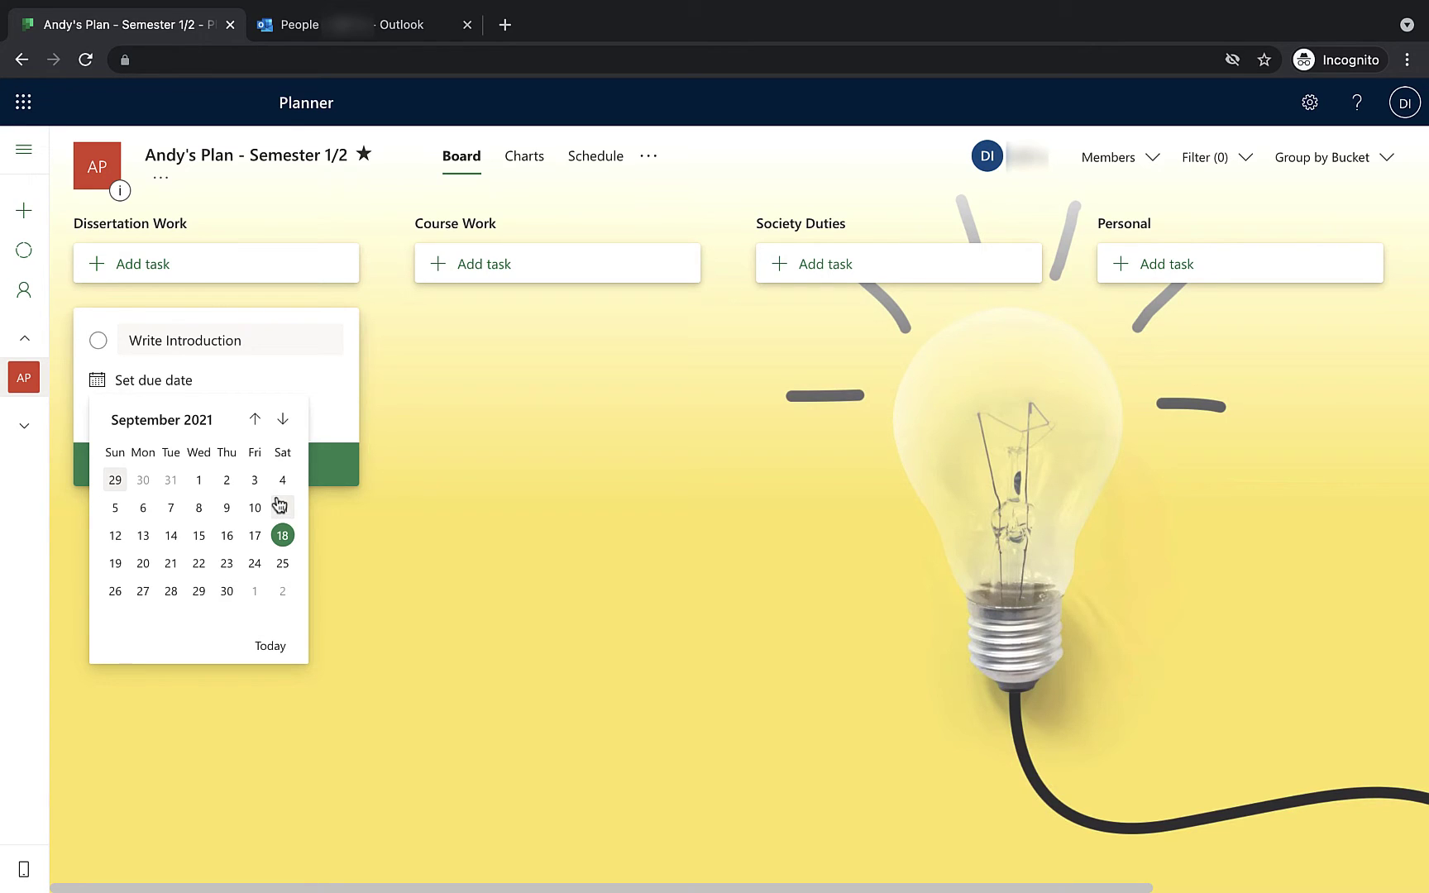
{"action": "left_click", "coordinate": [226, 592]}
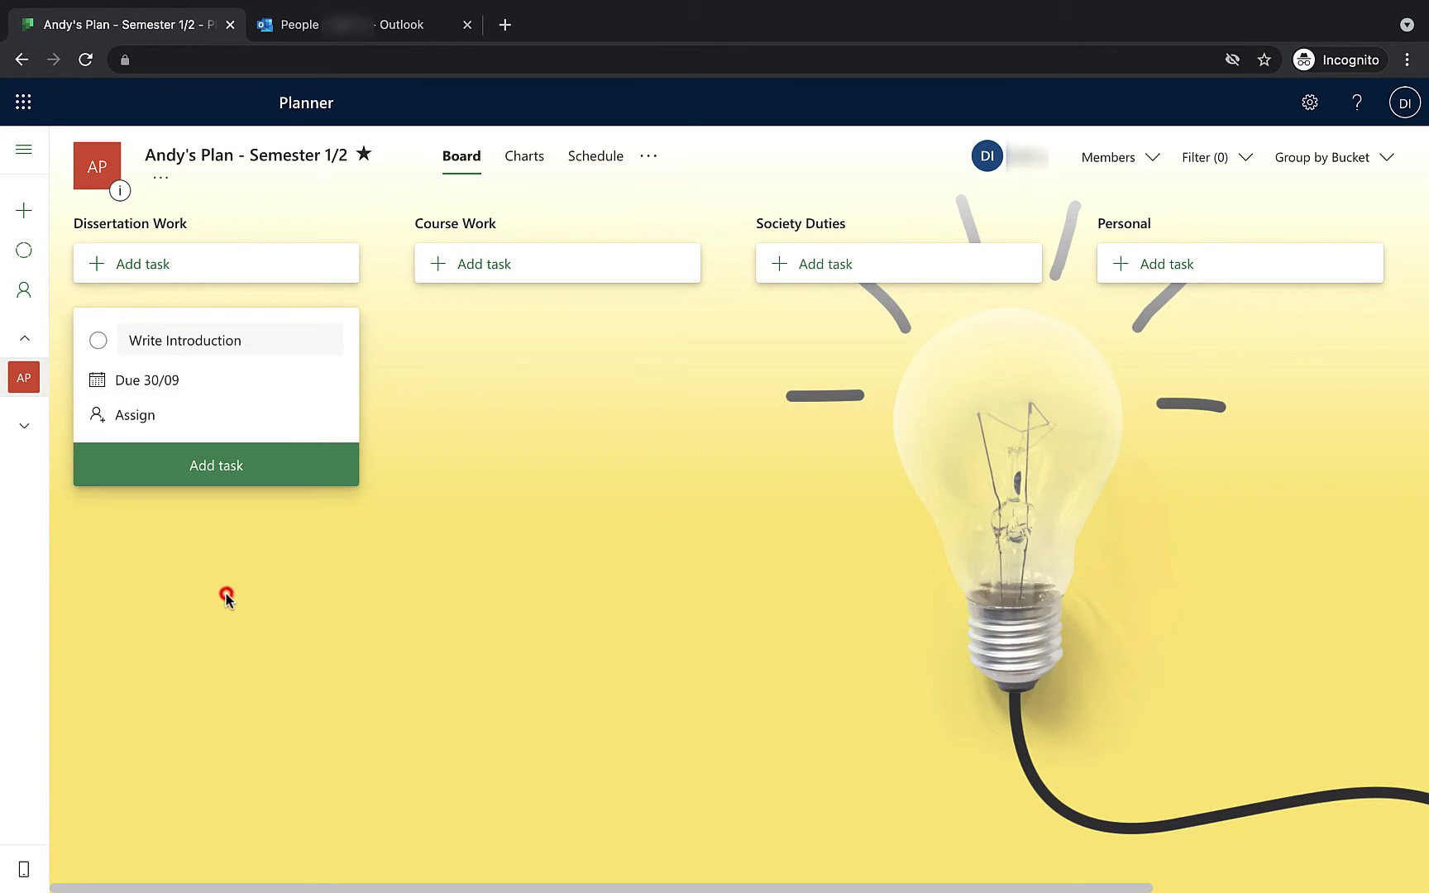
Assign the new "Write Introduction" task to the suggested plan member and remove that assignment.
{"action": "left_click", "coordinate": [137, 424]}
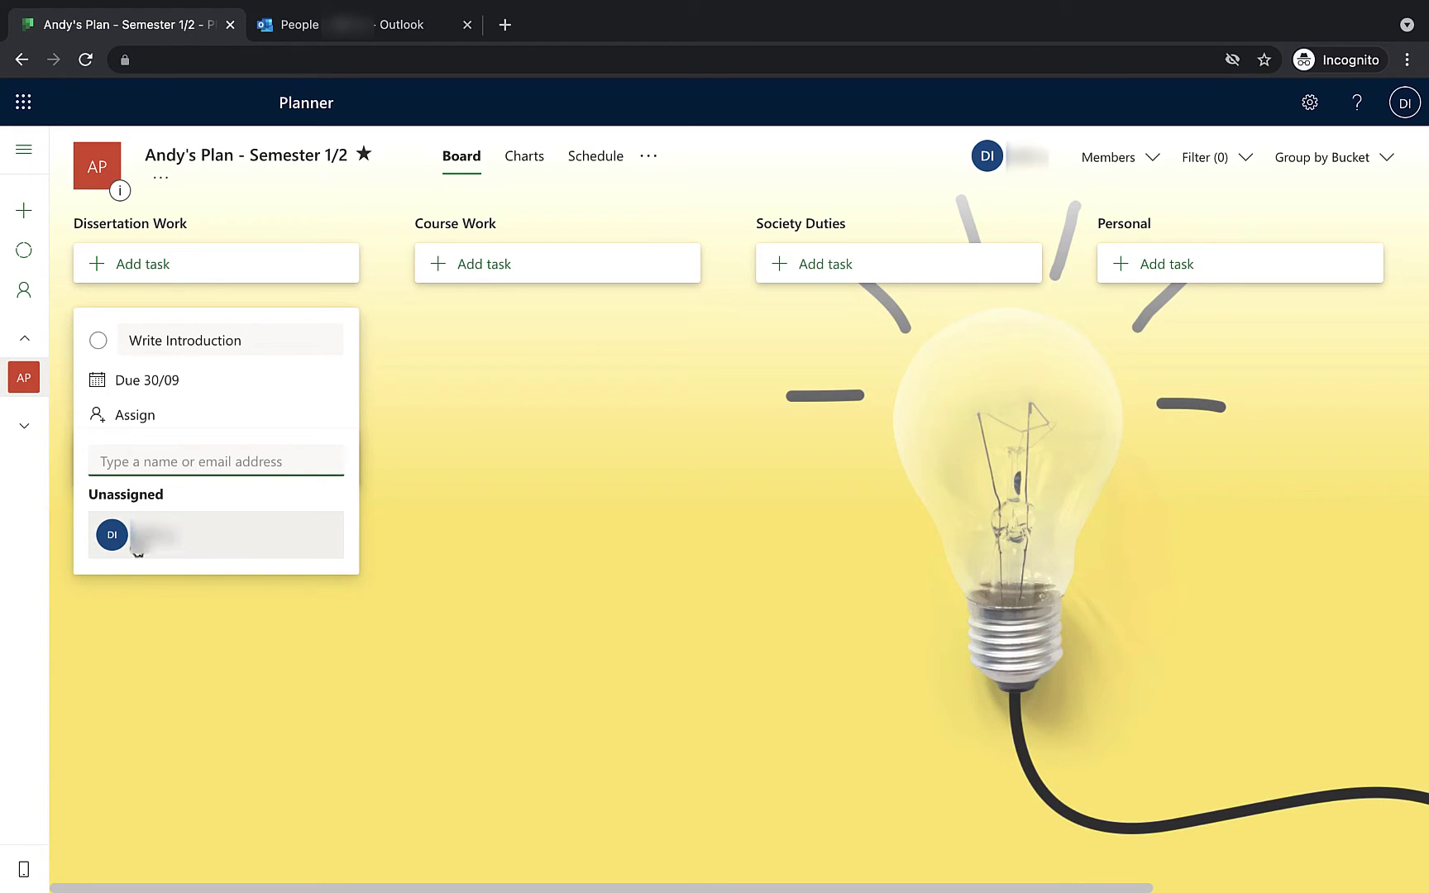
{"action": "left_click", "coordinate": [182, 553]}
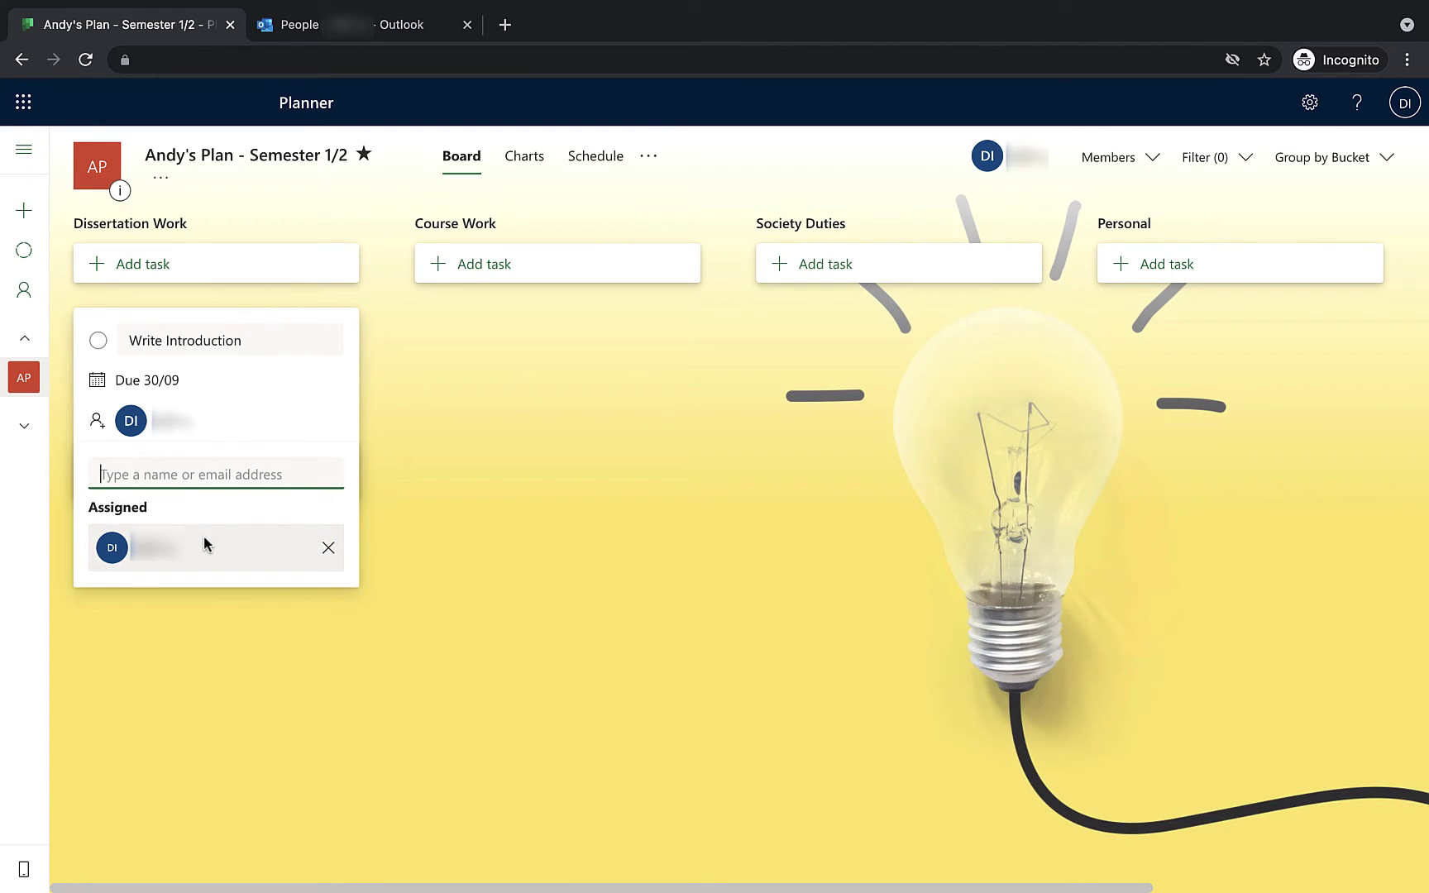
{"action": "left_click", "coordinate": [330, 550]}
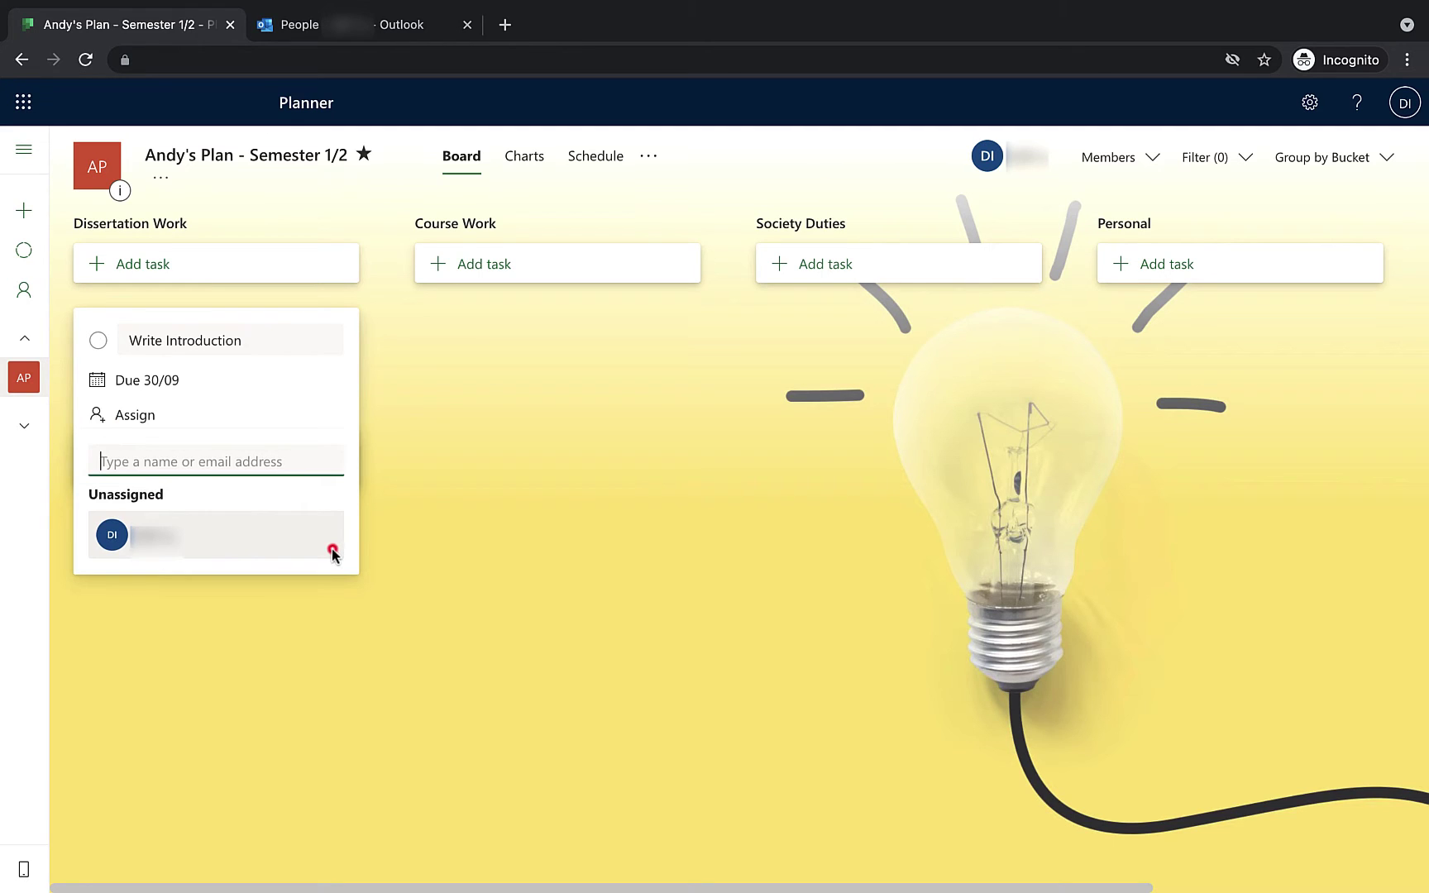
{"action": "left_click", "coordinate": [268, 342]}
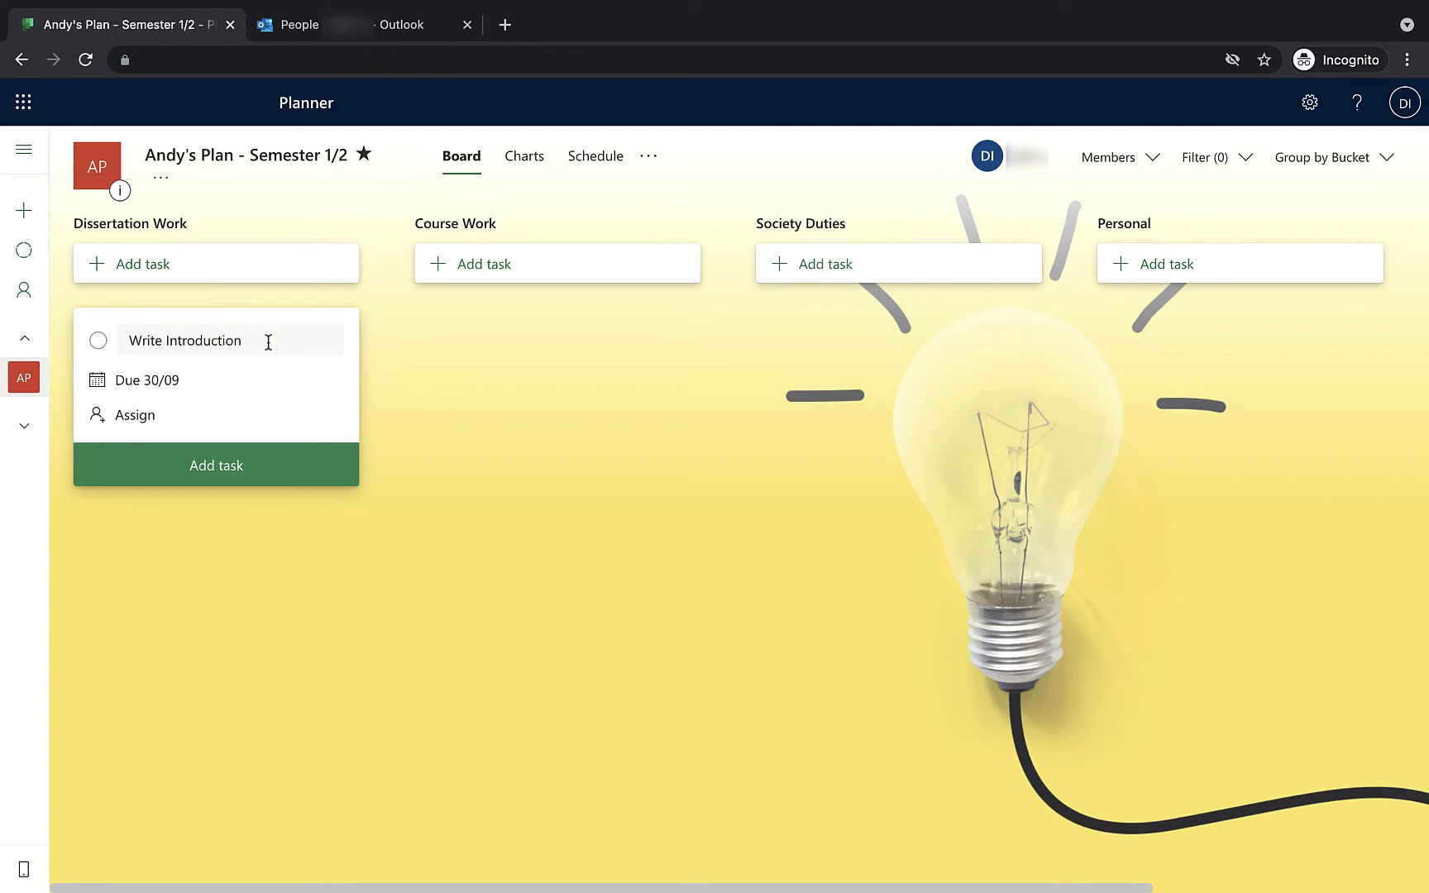
Leave the drafted "Write Introduction" task unassigned and add it to the "Dissertation Work" bucket.
{"action": "left_click", "coordinate": [248, 421]}
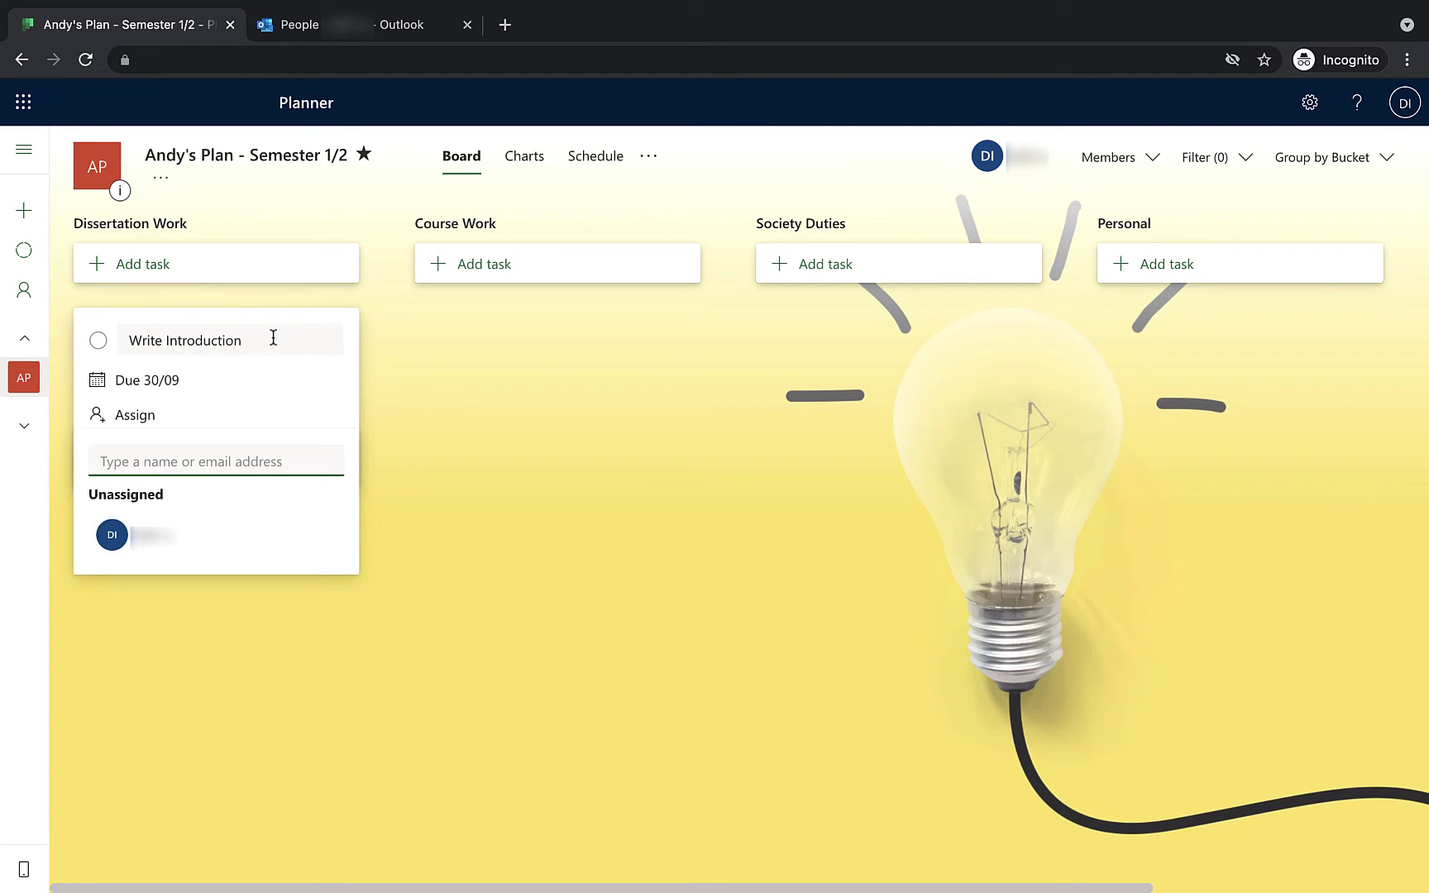
{"action": "left_click", "coordinate": [273, 338]}
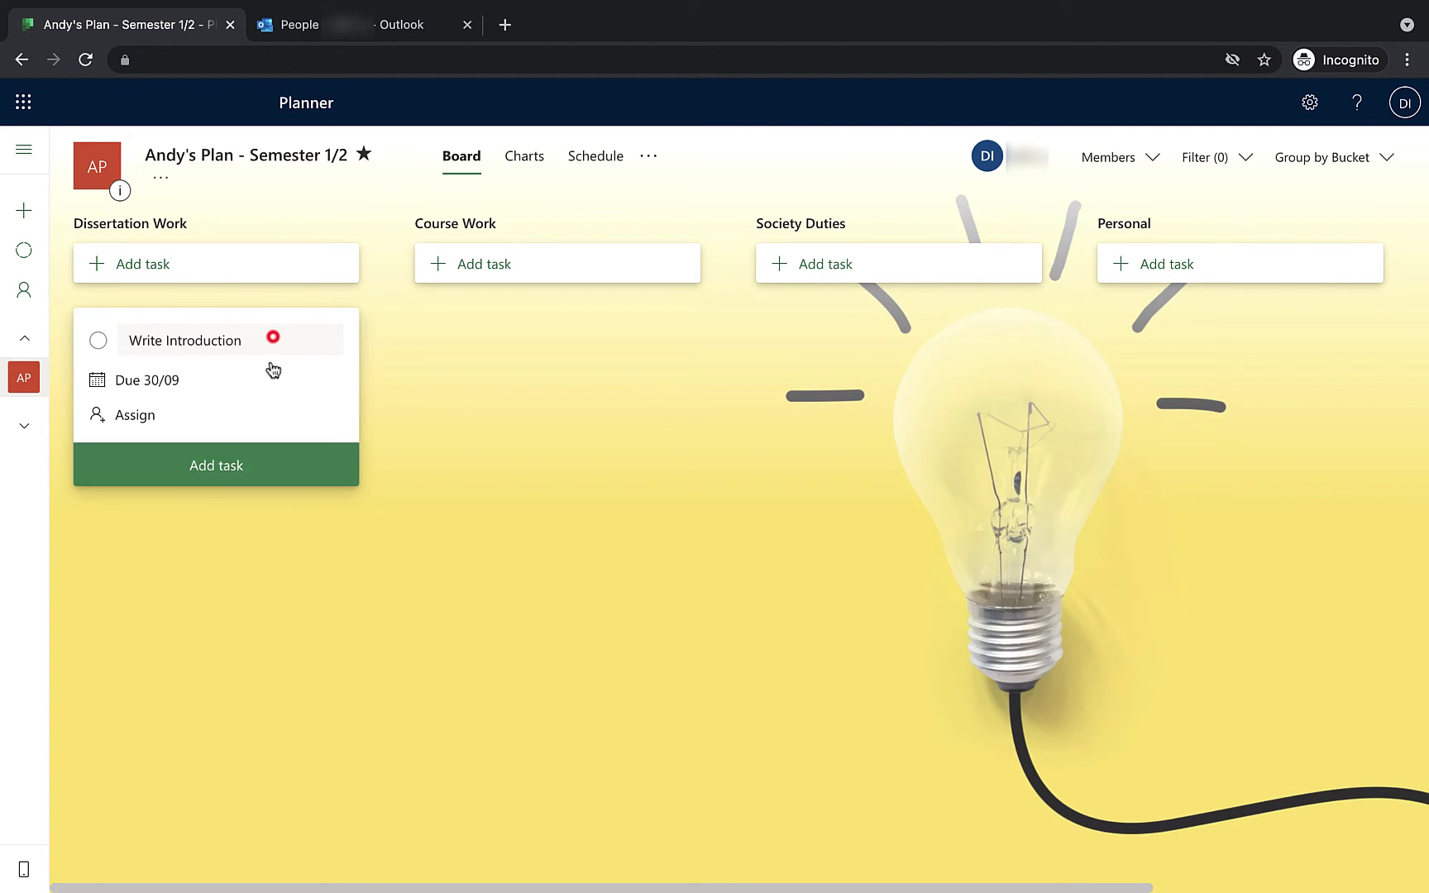
{"action": "left_click", "coordinate": [218, 467]}
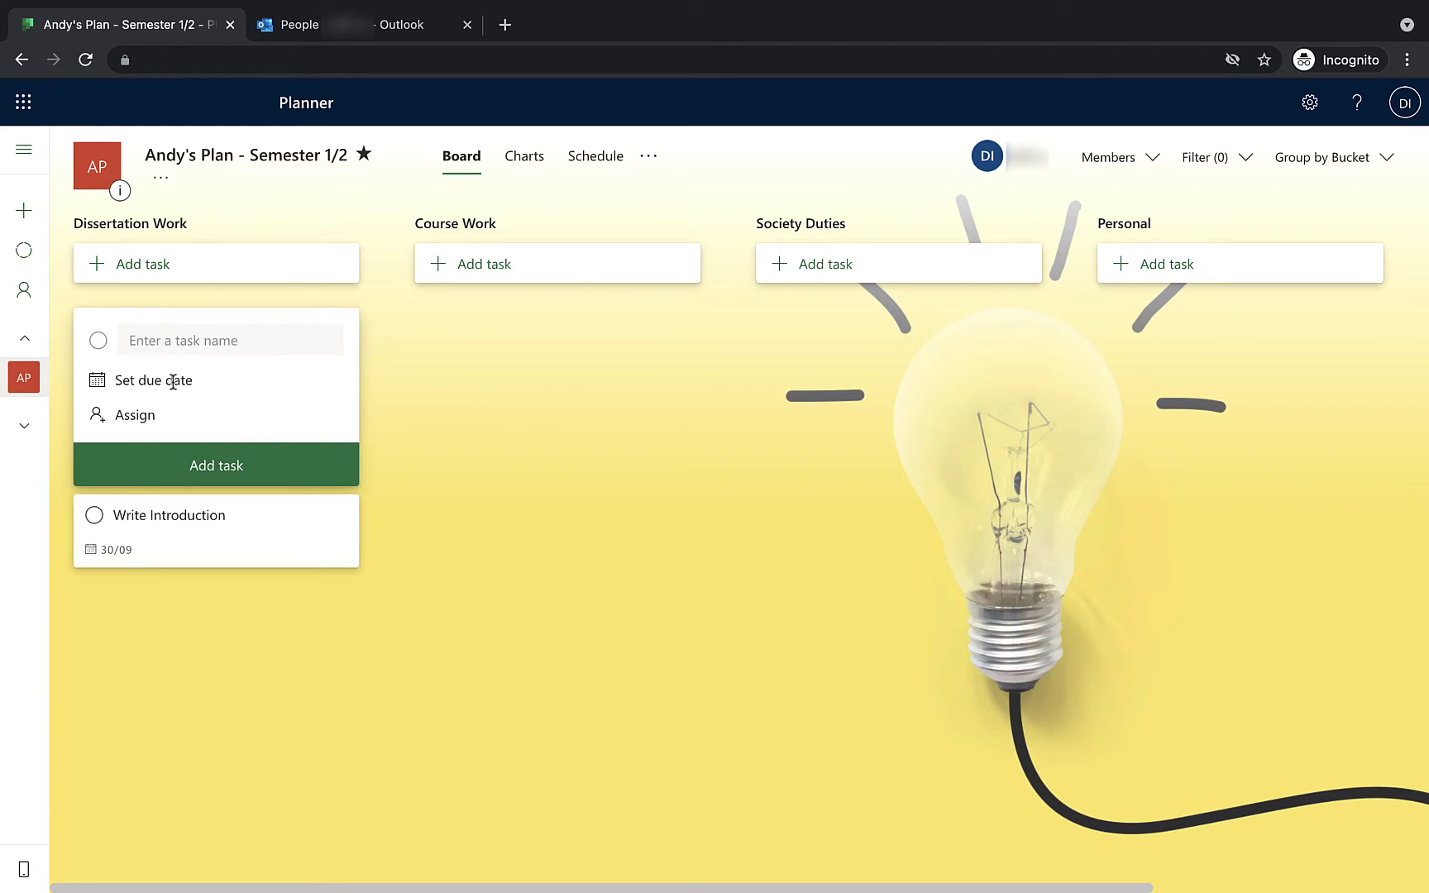
Add a task named "Compile some references" to the "Dissertation Work" bucket with the due date 30 November 2021.
{"action": "left_click", "coordinate": [185, 340]}
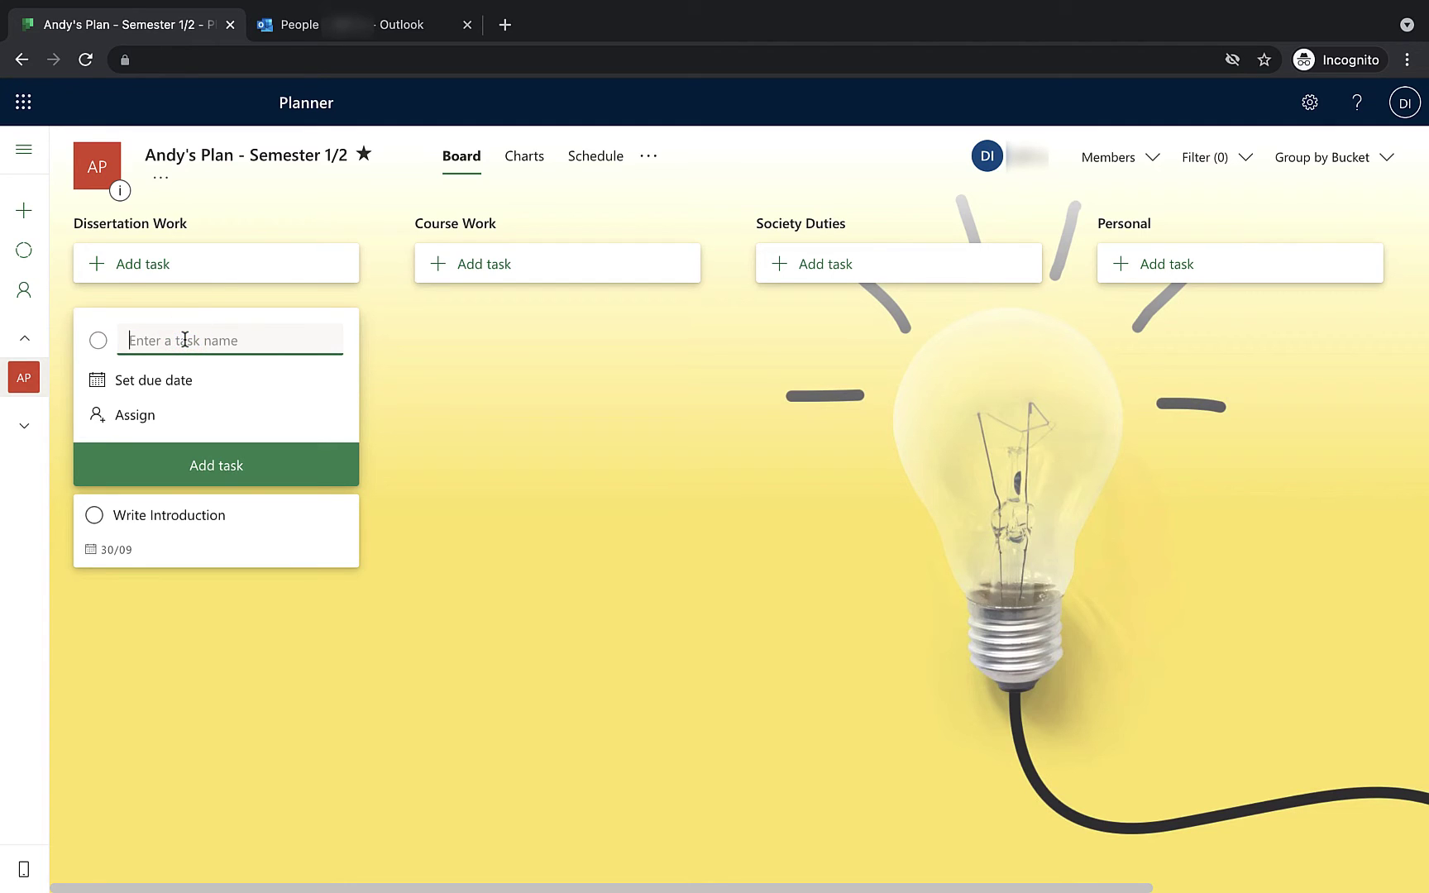
{"action": "type", "text": "Compliile some references"}
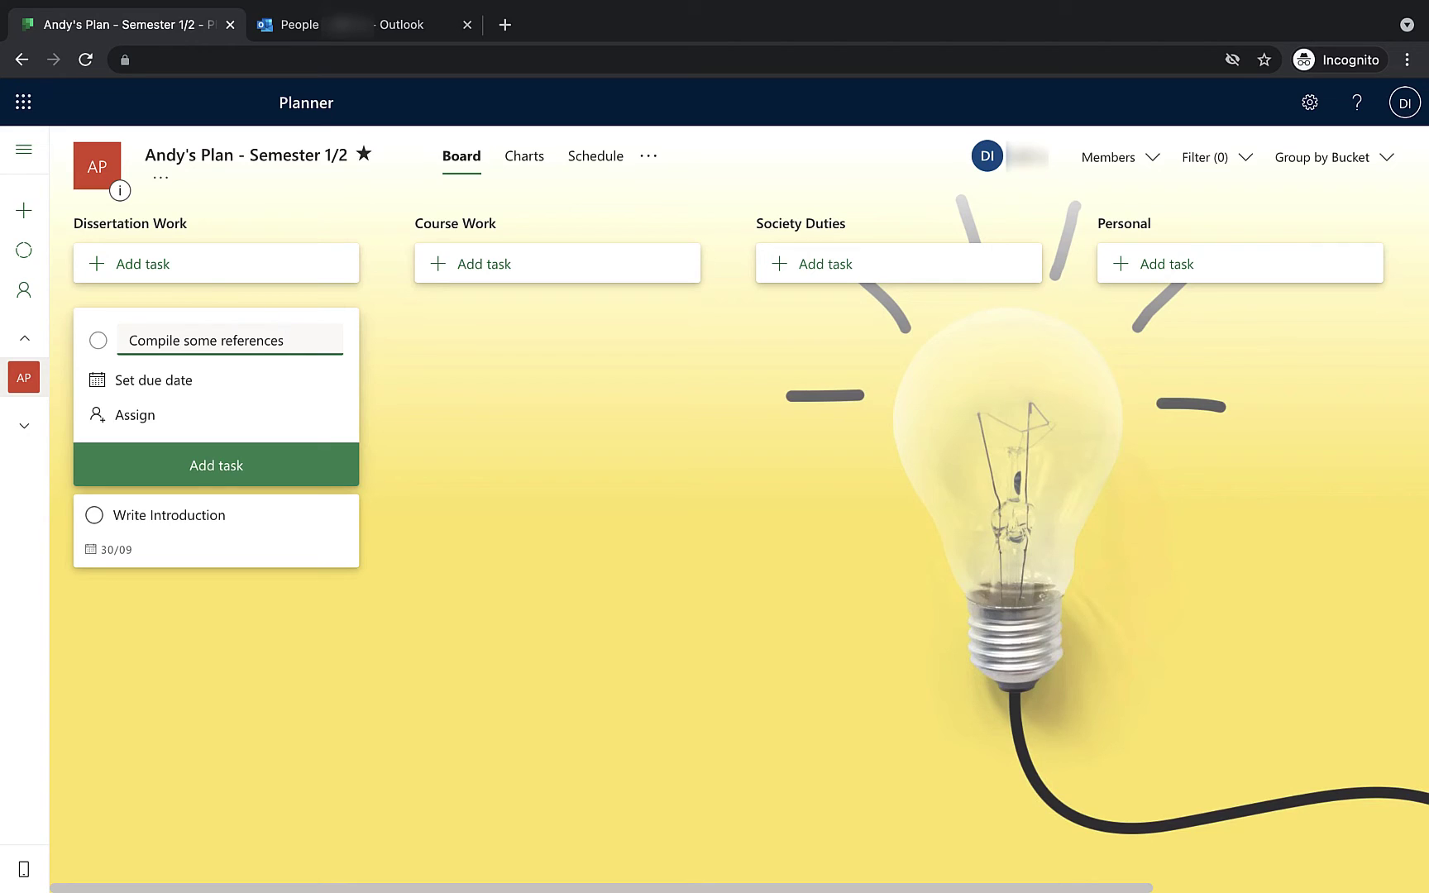
{"action": "left_click", "coordinate": [174, 386]}
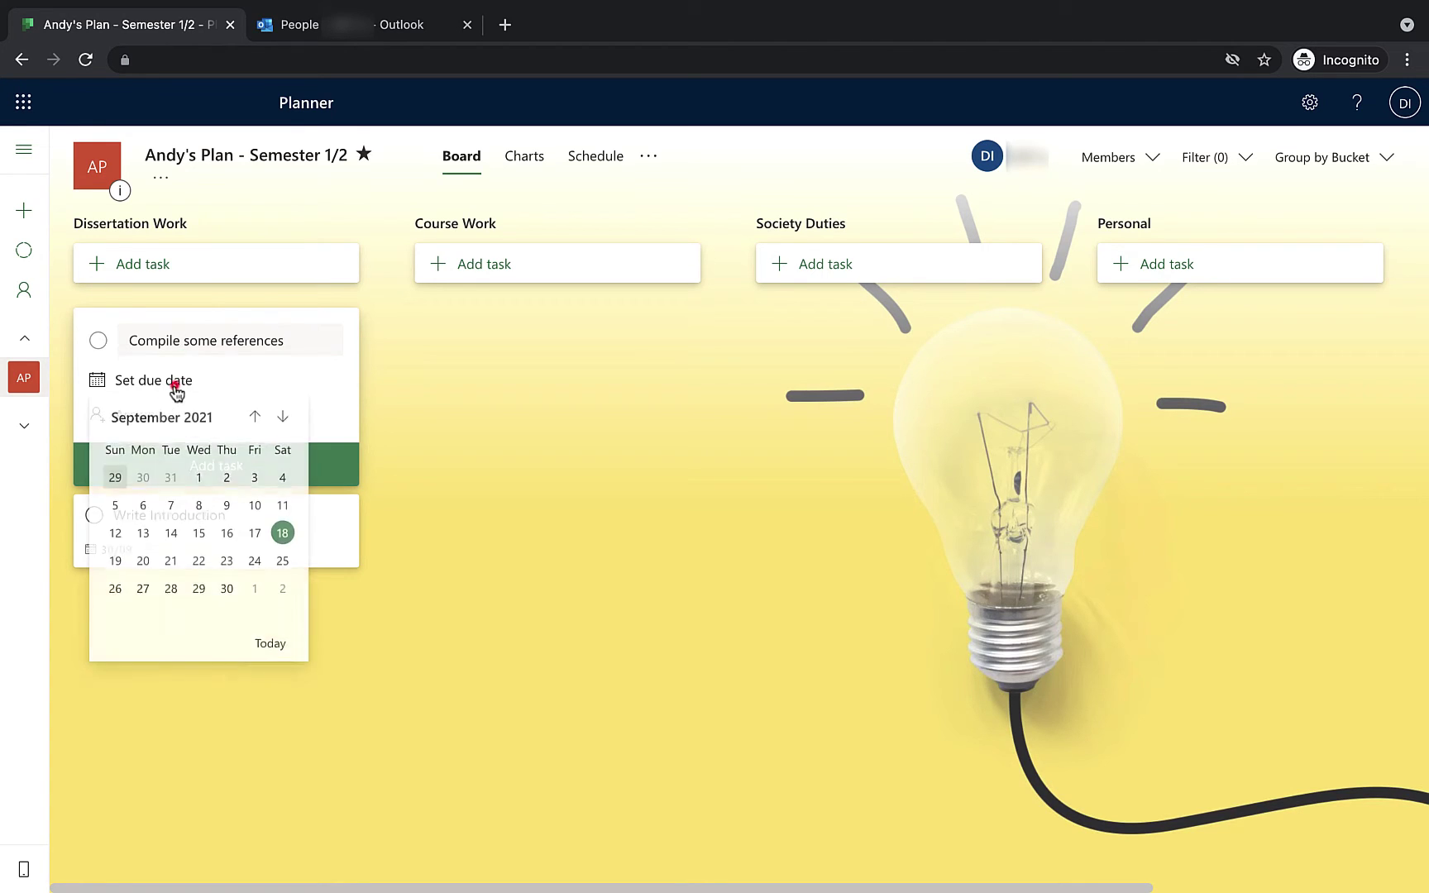
{"action": "left_click", "coordinate": [282, 420]}
{"action": "left_click", "coordinate": [282, 421]}
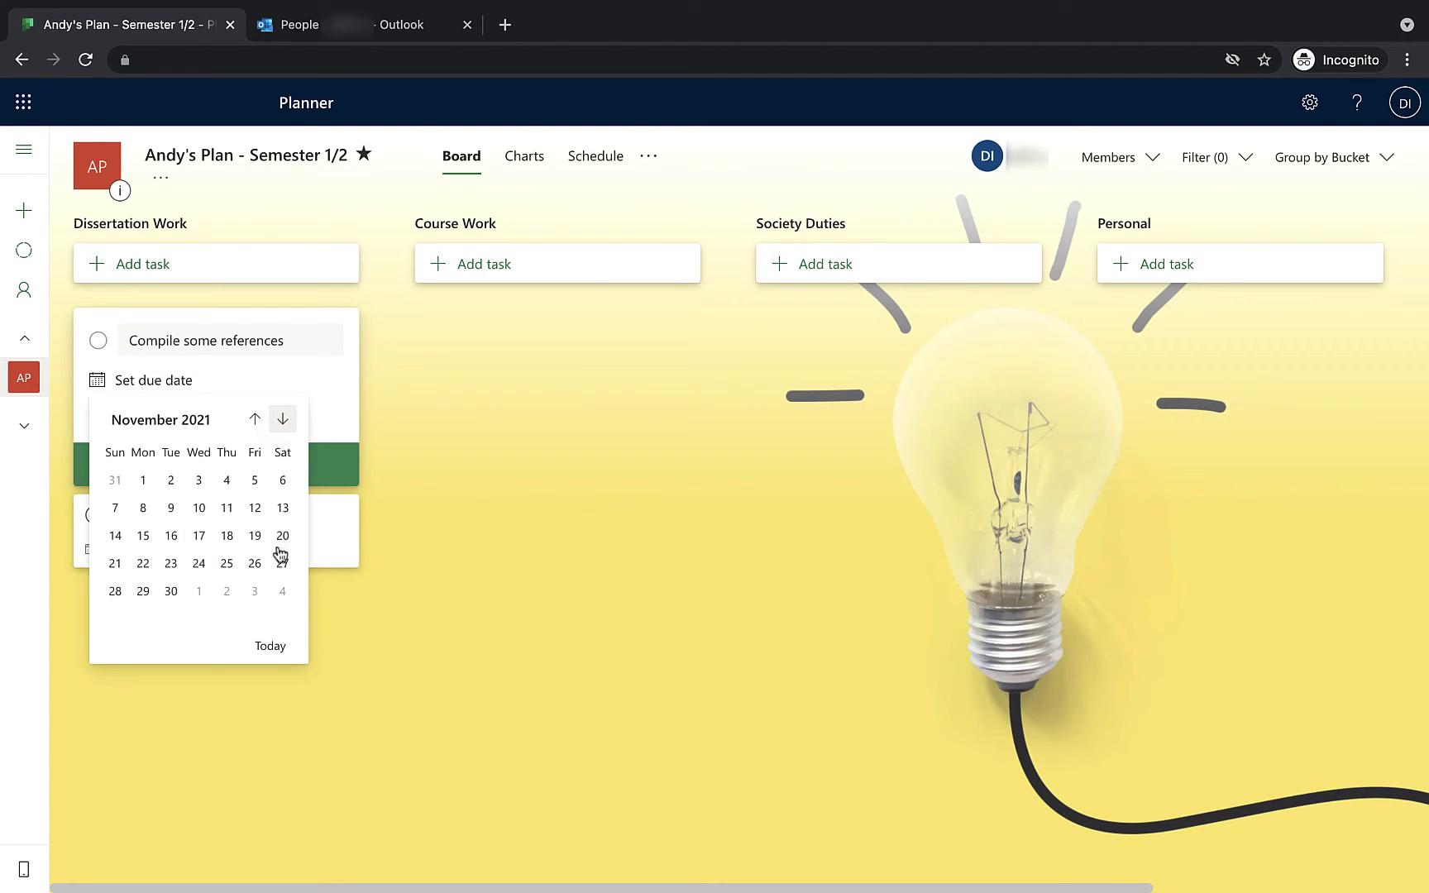
{"action": "left_click", "coordinate": [170, 591]}
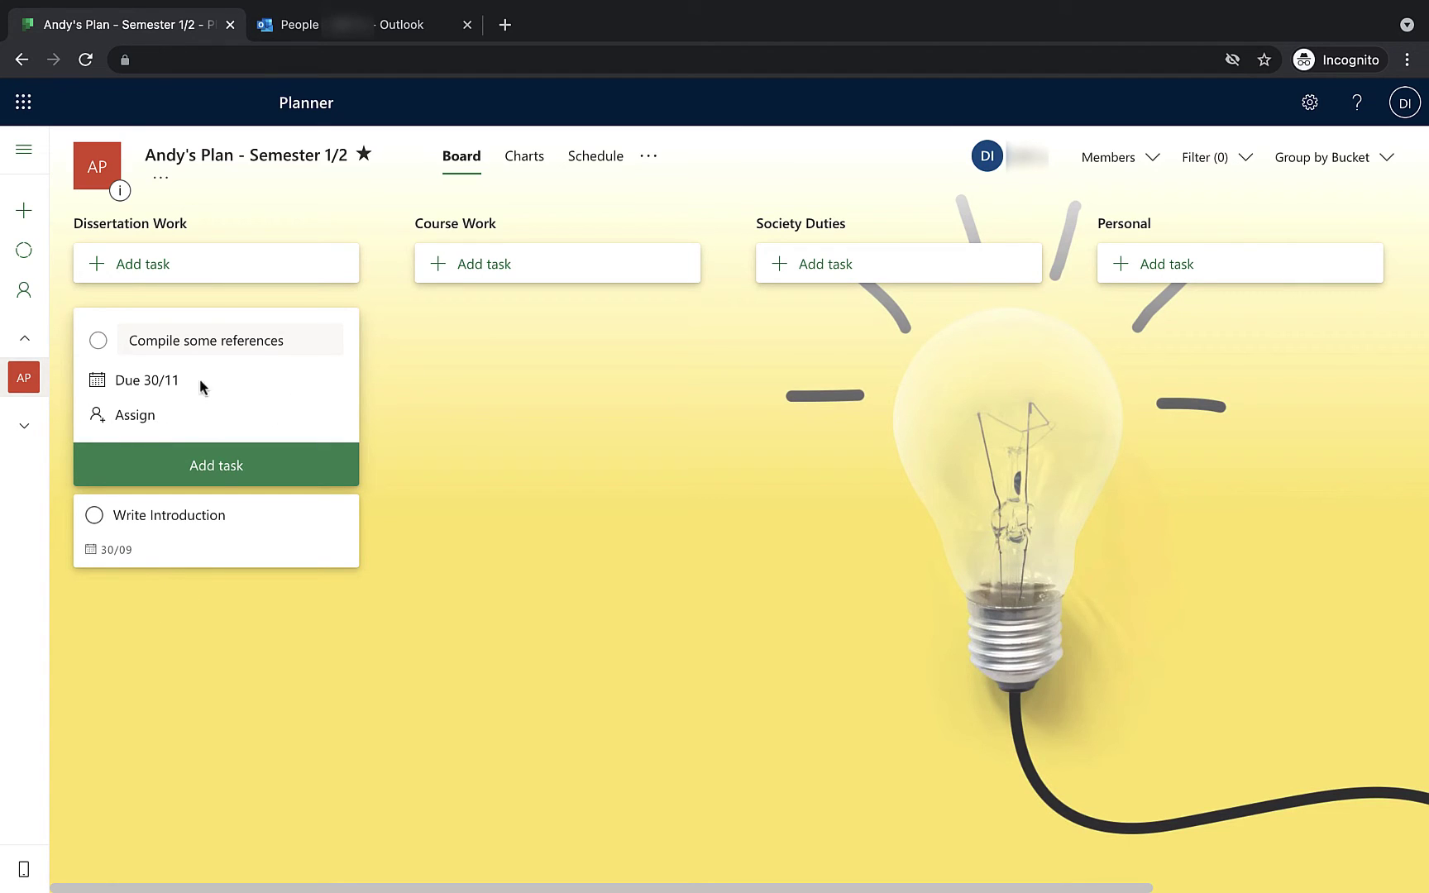
{"action": "left_click", "coordinate": [221, 469]}
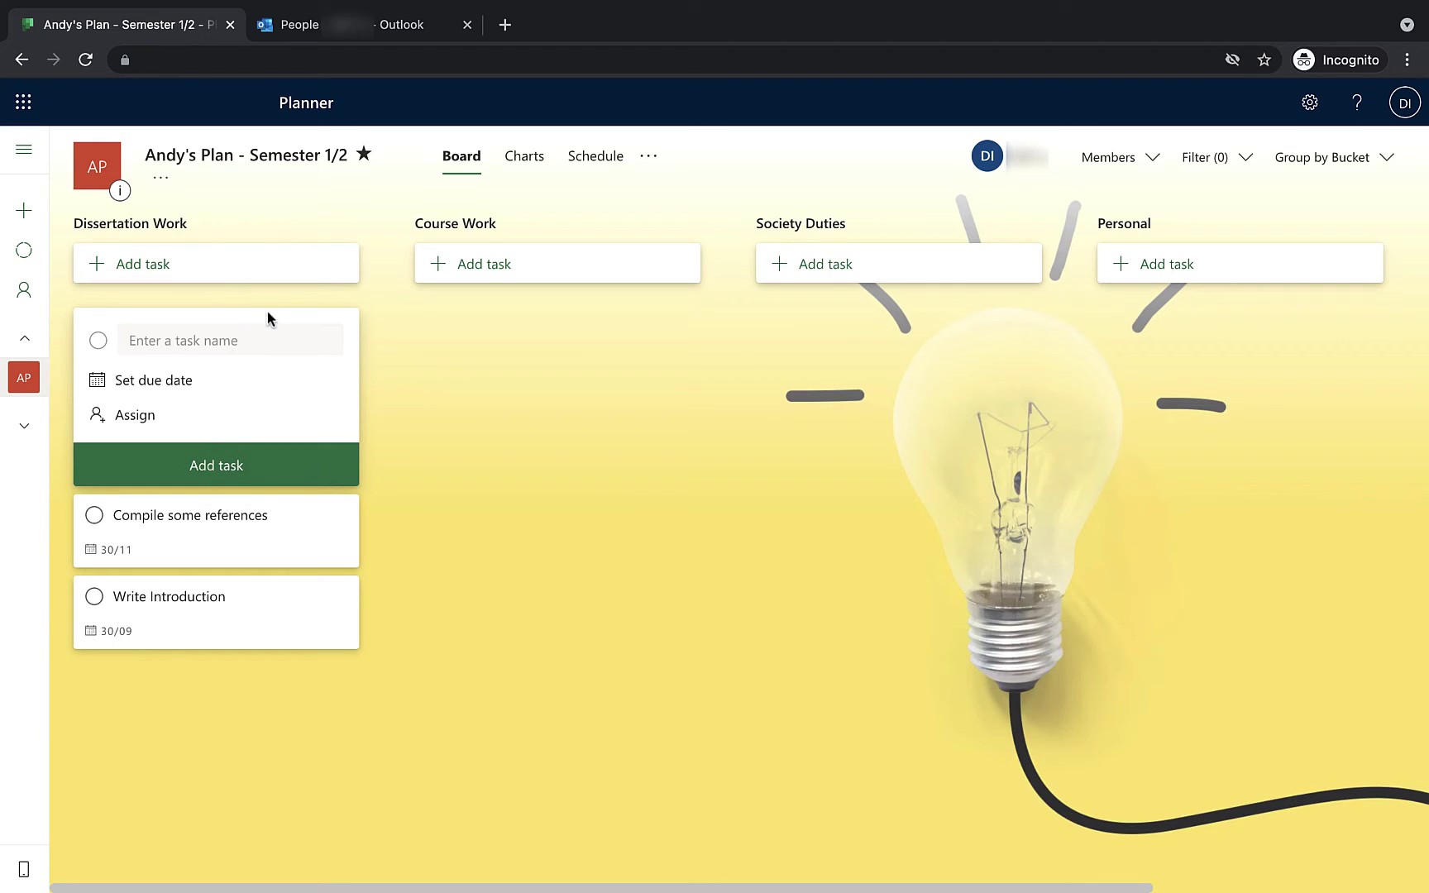
Add a task named "Meet with supervisor to discuss Intro" to the "Dissertation Work" bucket, due 18 October 2021.
{"action": "left_click", "coordinate": [172, 340]}
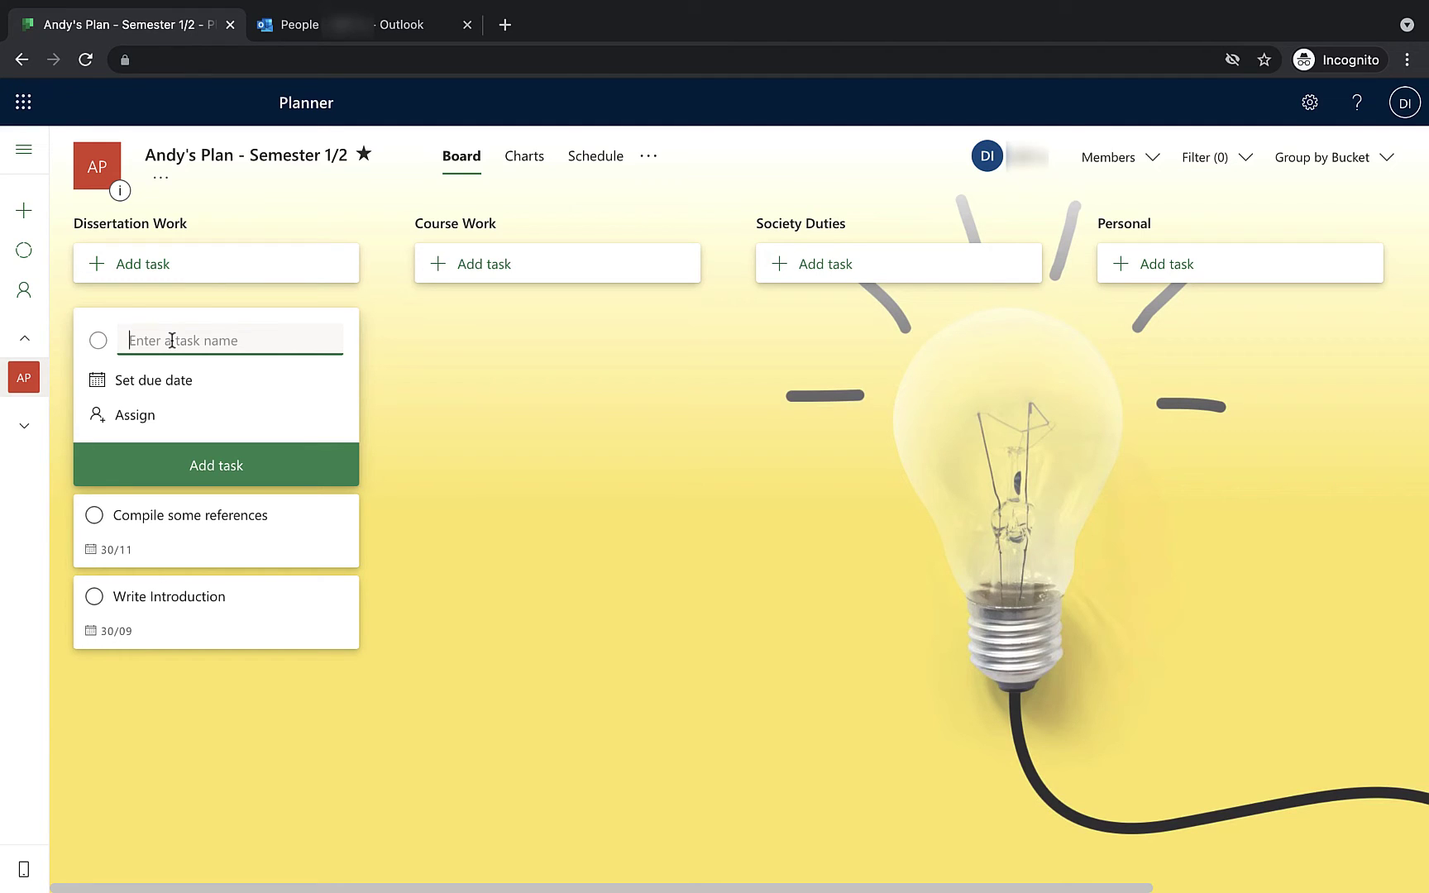
{"action": "type", "text": "Meet with supervisoror "}
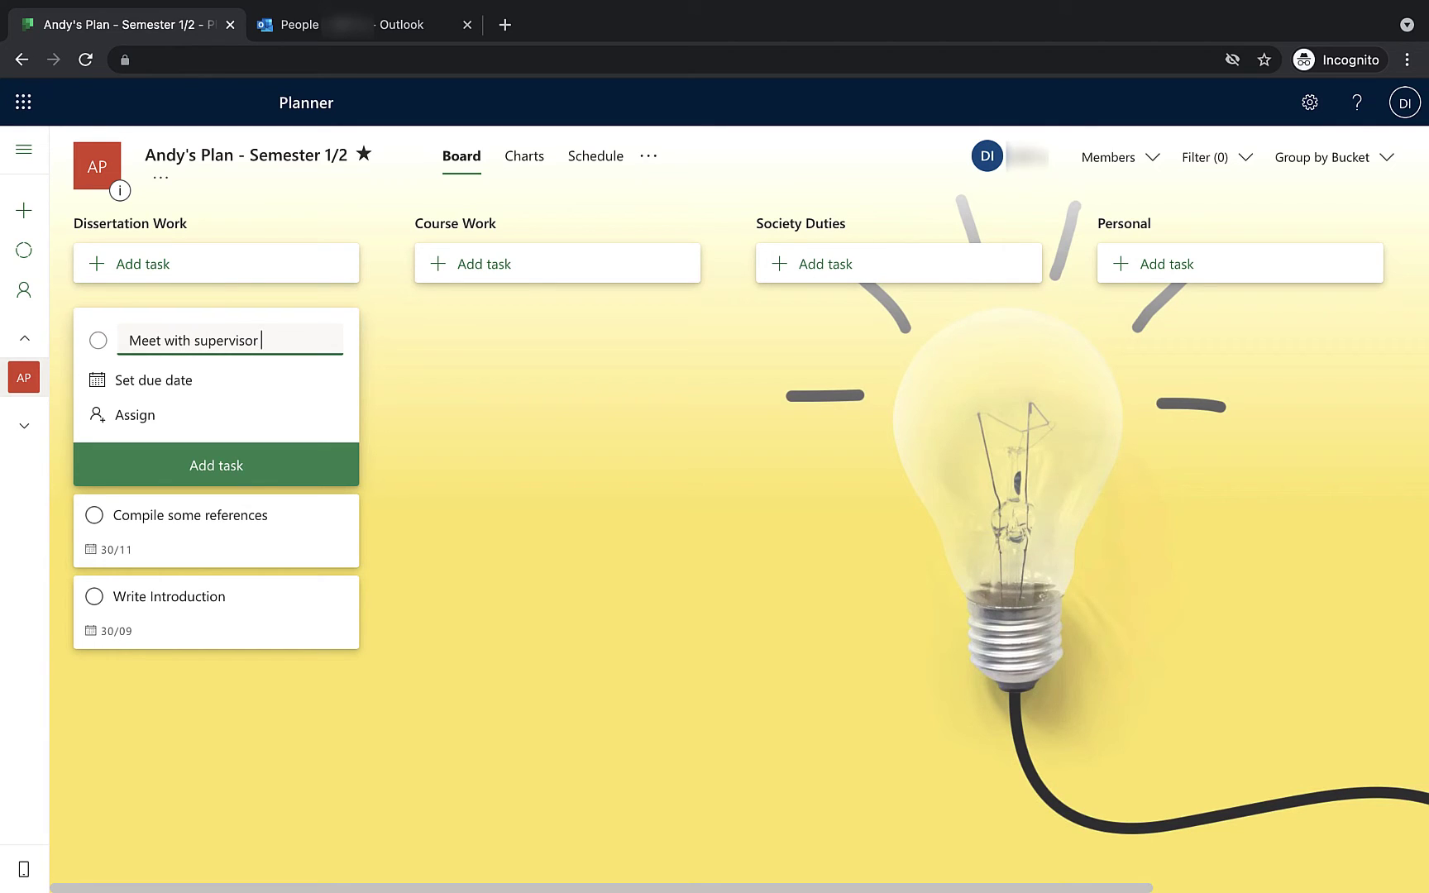
{"action": "type", "text": "to discuss Intro"}
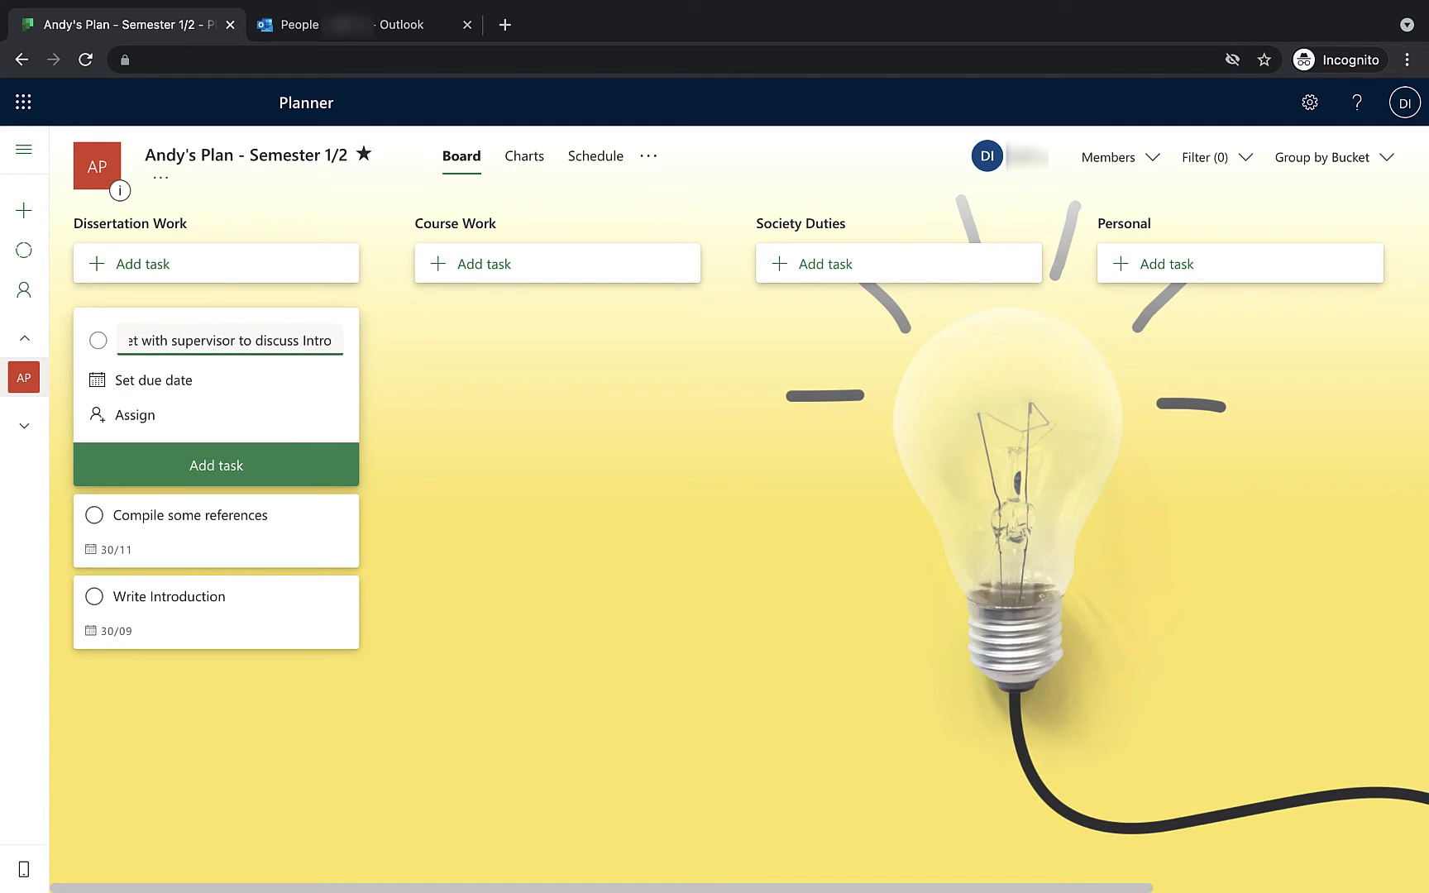
{"action": "left_click", "coordinate": [139, 369]}
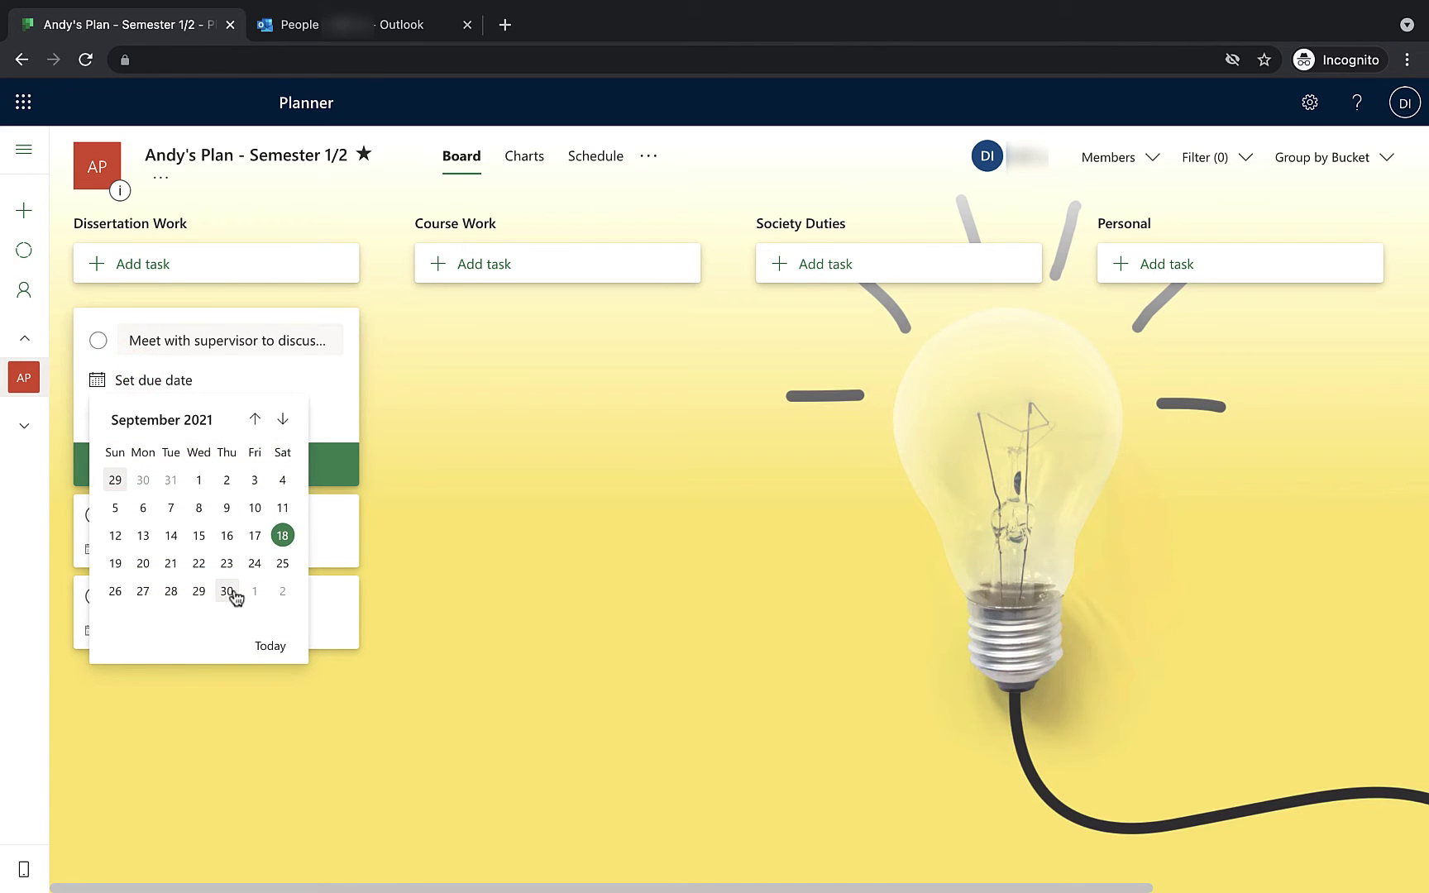
{"action": "left_click", "coordinate": [282, 421]}
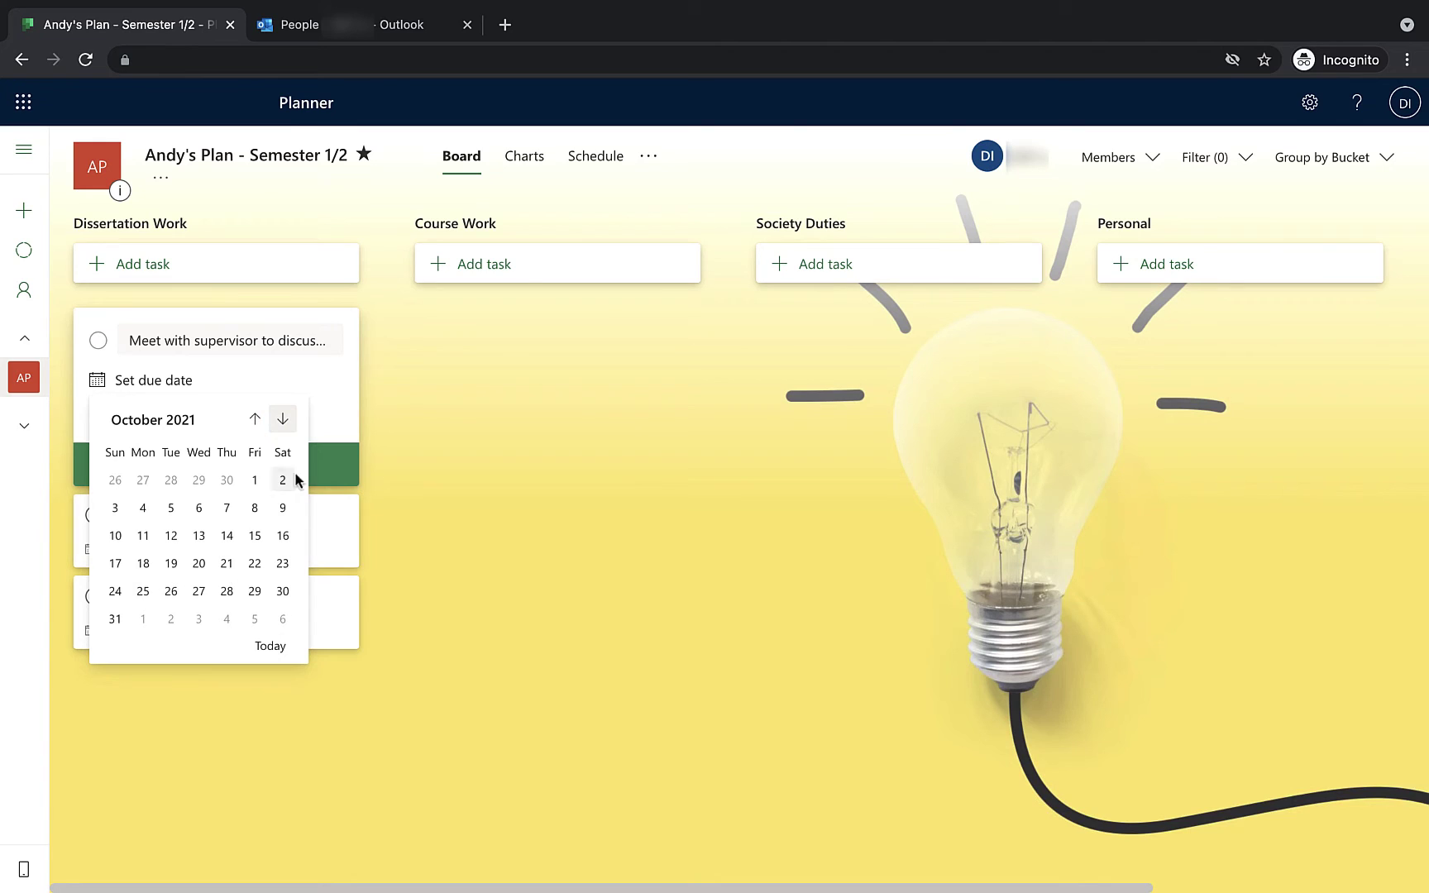
{"action": "left_click", "coordinate": [142, 563]}
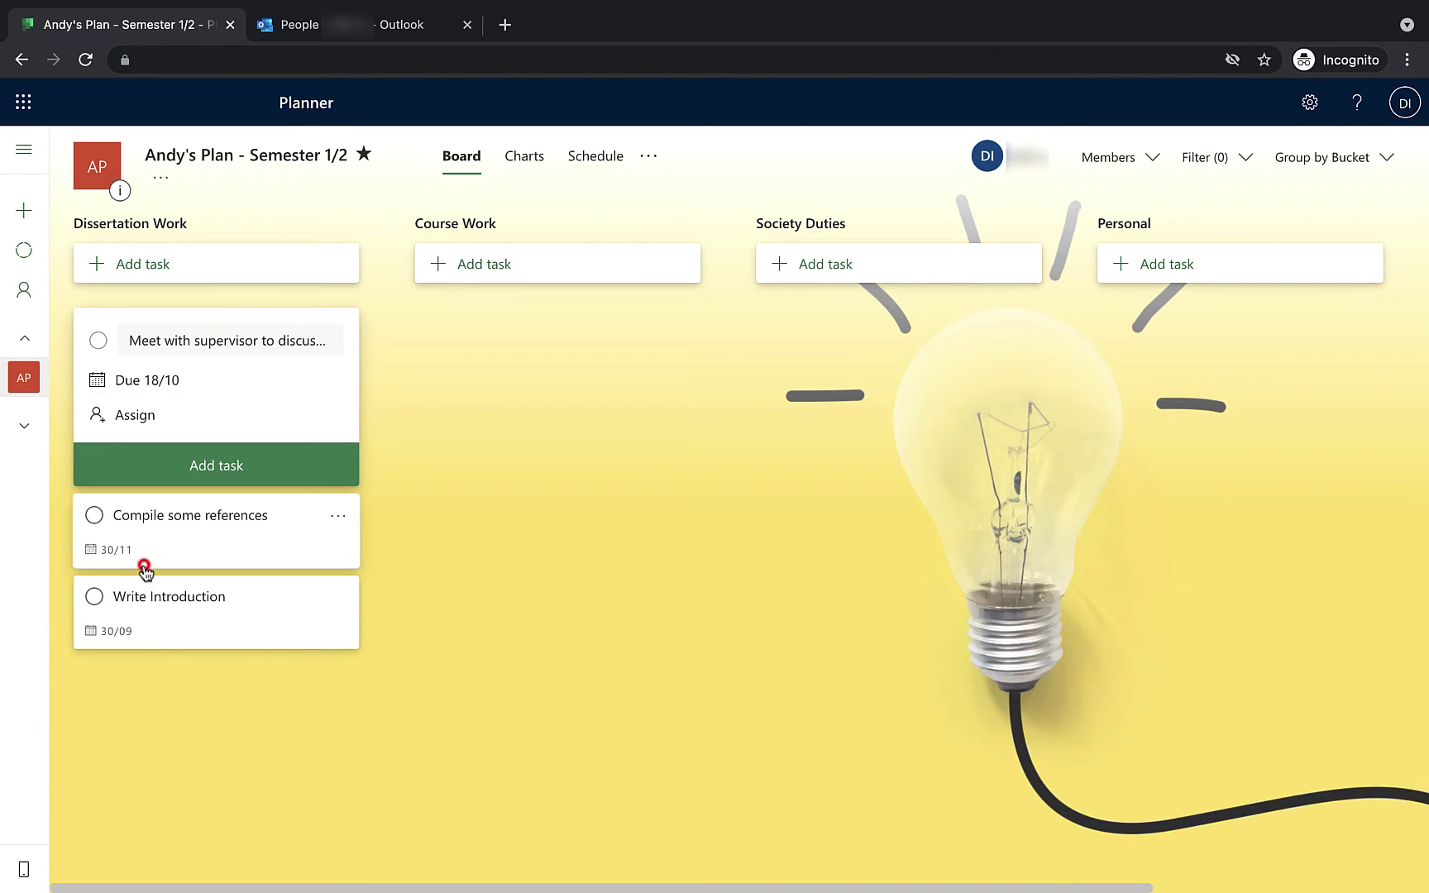
{"action": "left_click", "coordinate": [233, 475]}
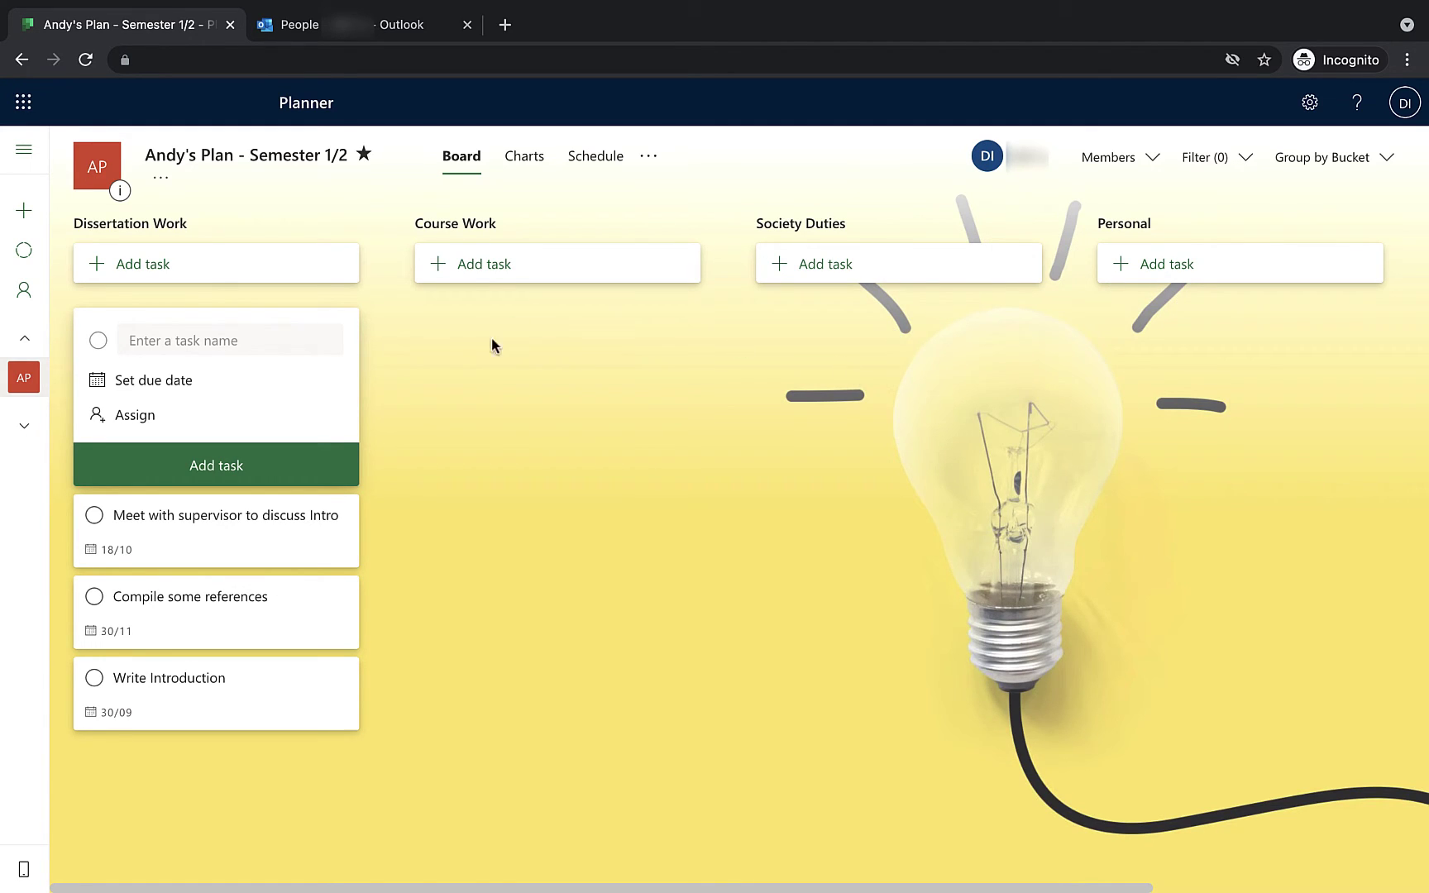
Add a task named "Complete user testing for project" to the "Course Work" bucket, due 22 October 2021.
{"action": "left_click", "coordinate": [497, 266]}
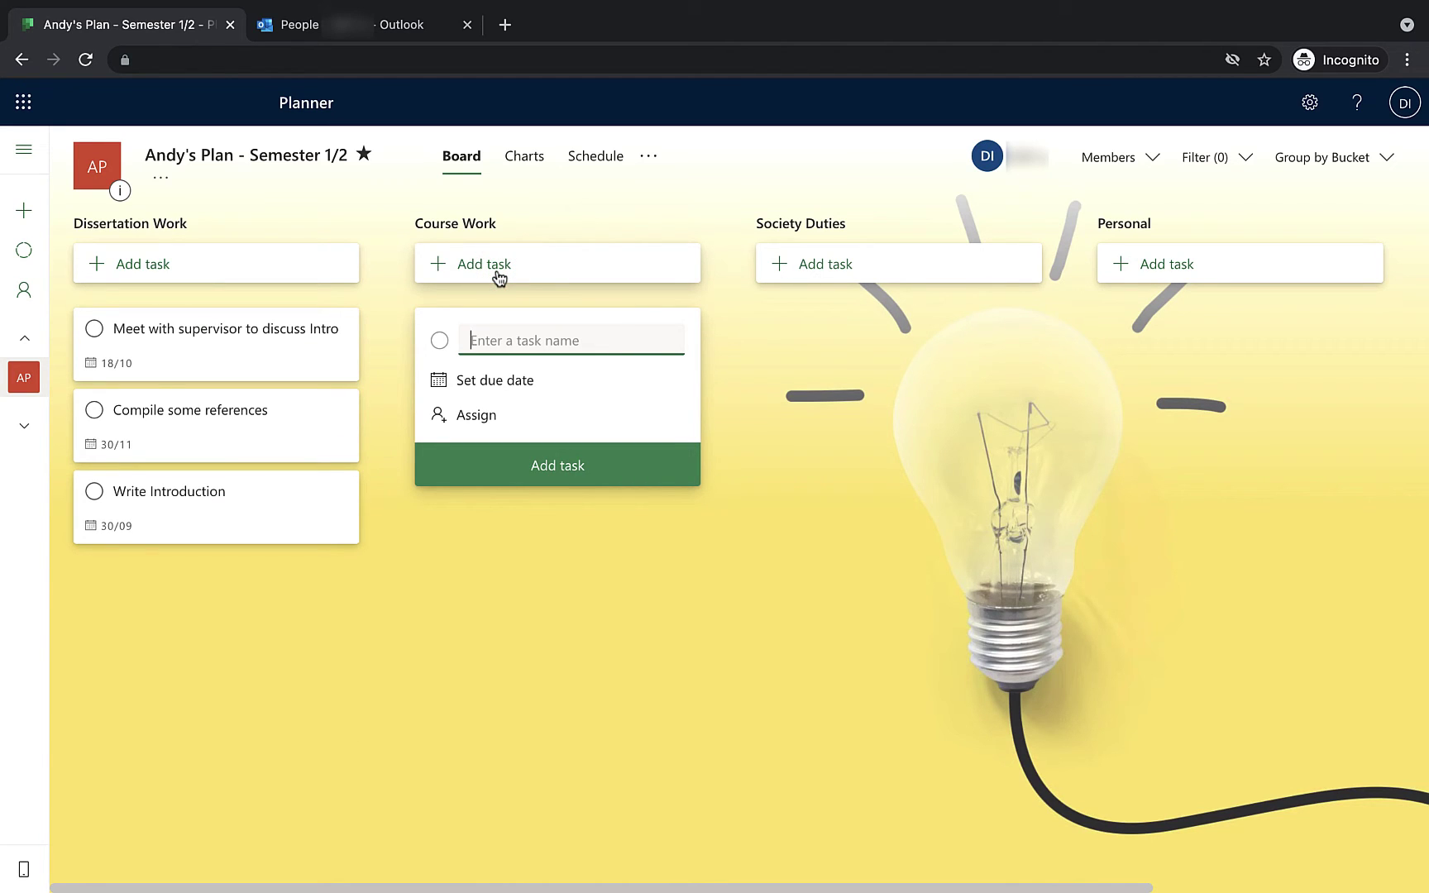
{"action": "type", "text": "Complete user testing for "}
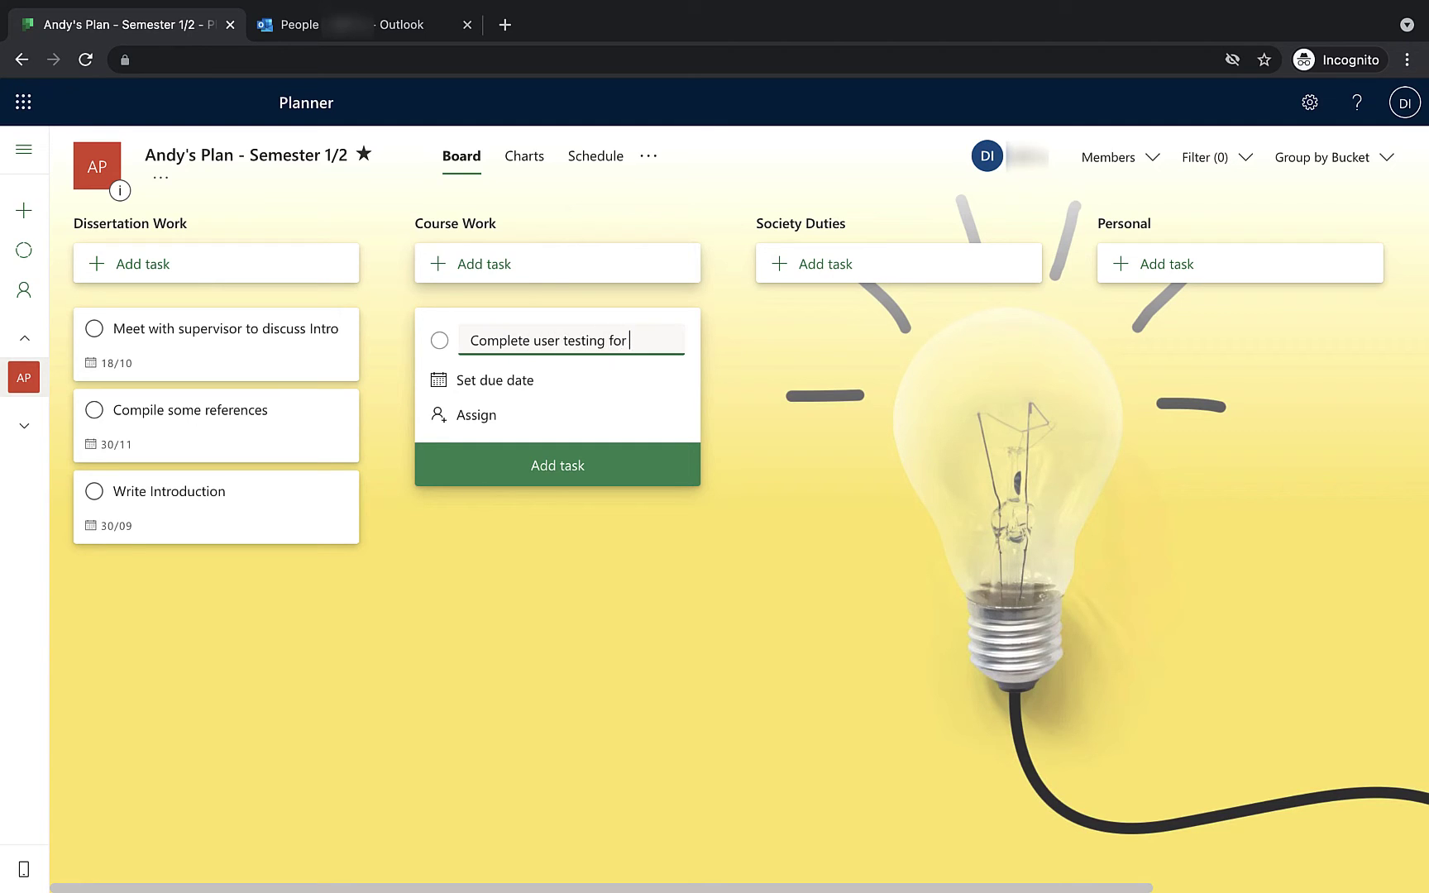
{"action": "type", "text": "project"}
{"action": "left_click", "coordinate": [502, 370]}
{"action": "left_click", "coordinate": [622, 419]}
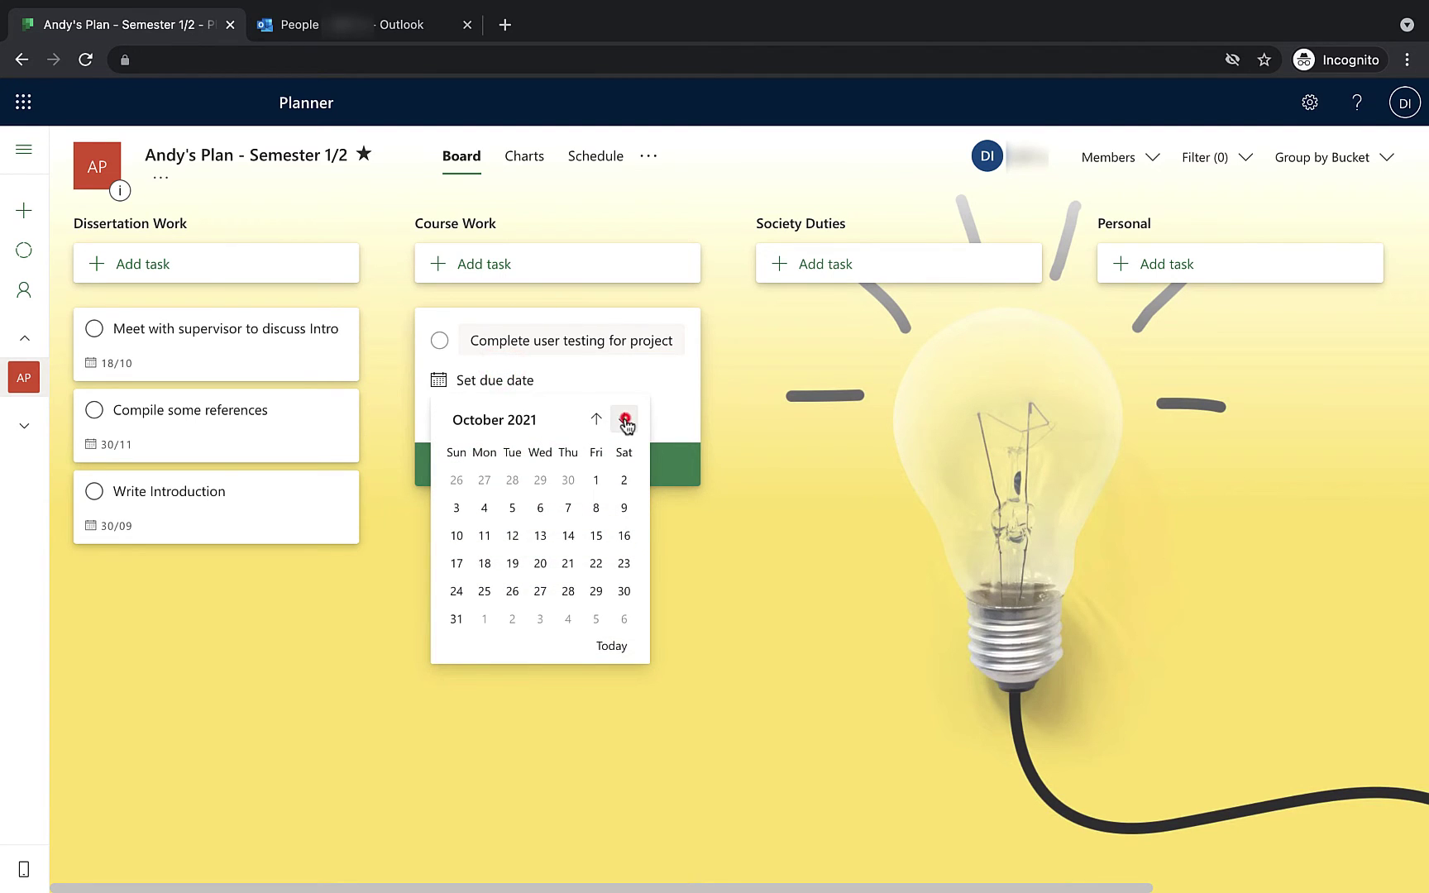
{"action": "left_click", "coordinate": [595, 563]}
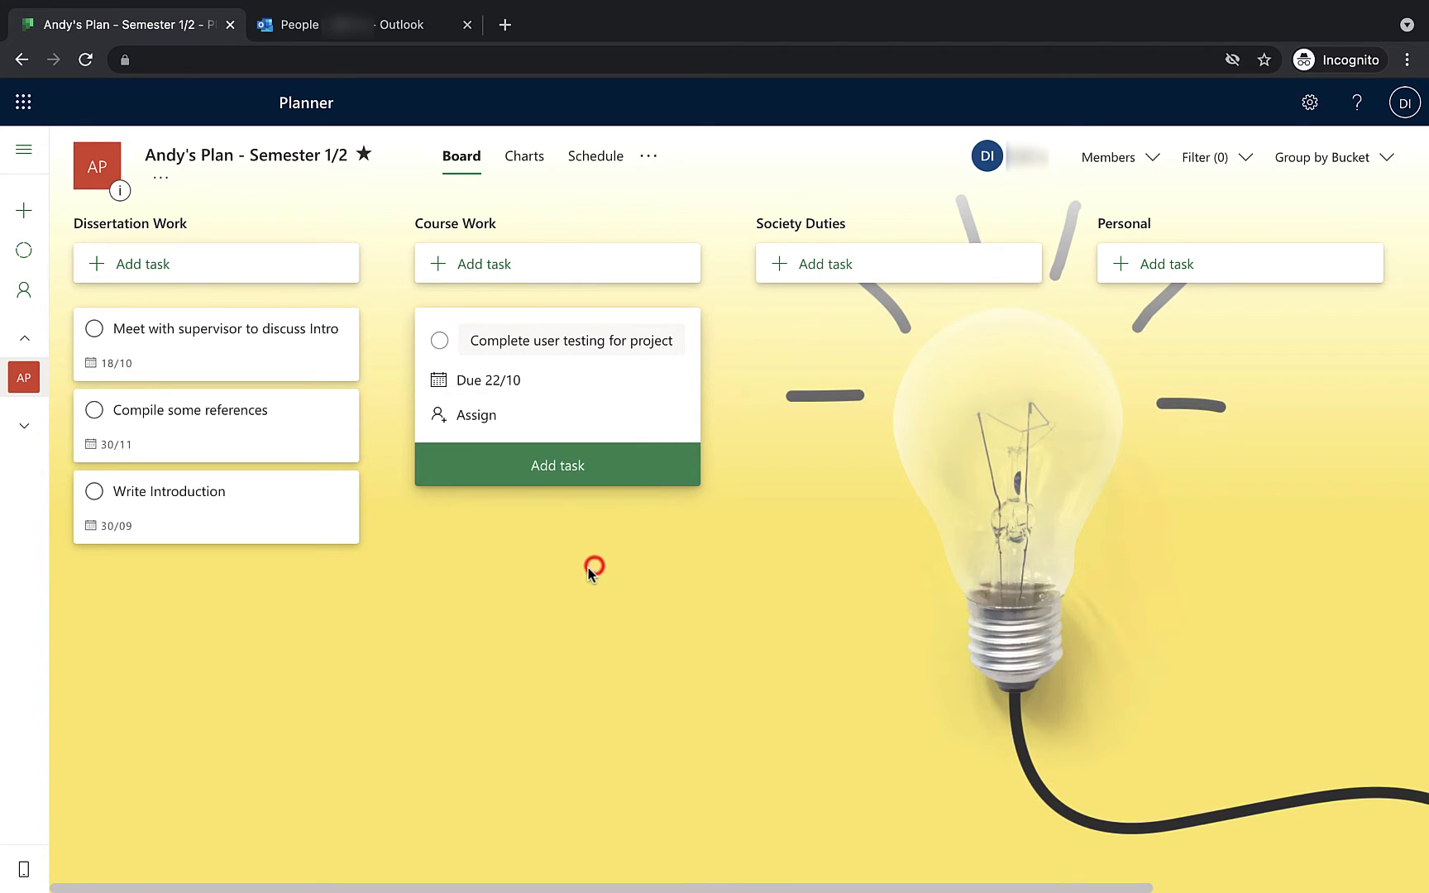
{"action": "left_click", "coordinate": [550, 477]}
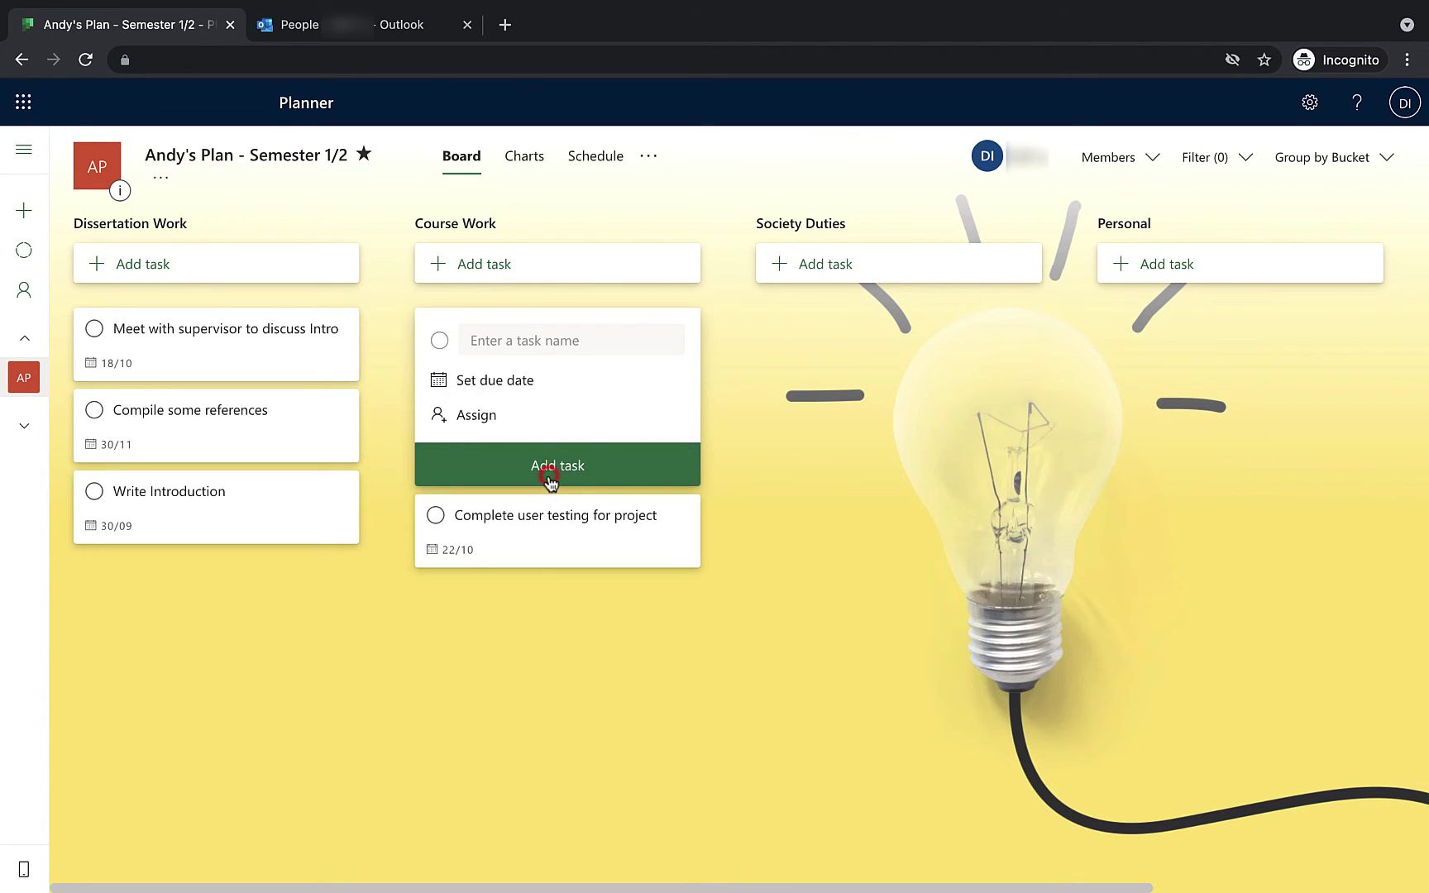
Add a task named "Submit SG56 Report" to the "Course Work" bucket with the due date 1 December 2021.
{"action": "left_click", "coordinate": [530, 341]}
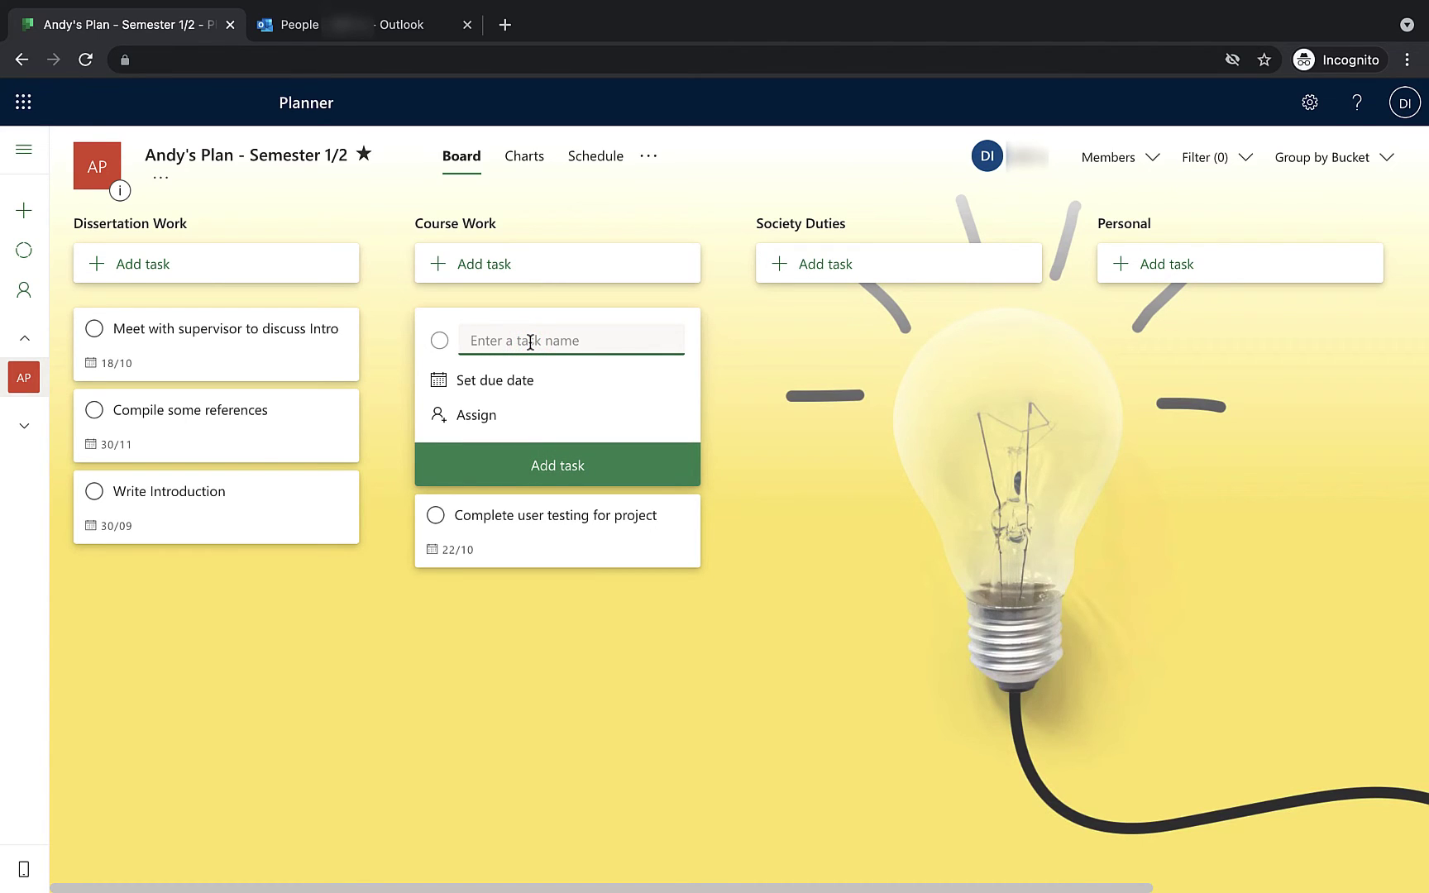
{"action": "type", "text": "Submit SG56 Report"}
{"action": "left_click", "coordinate": [520, 374]}
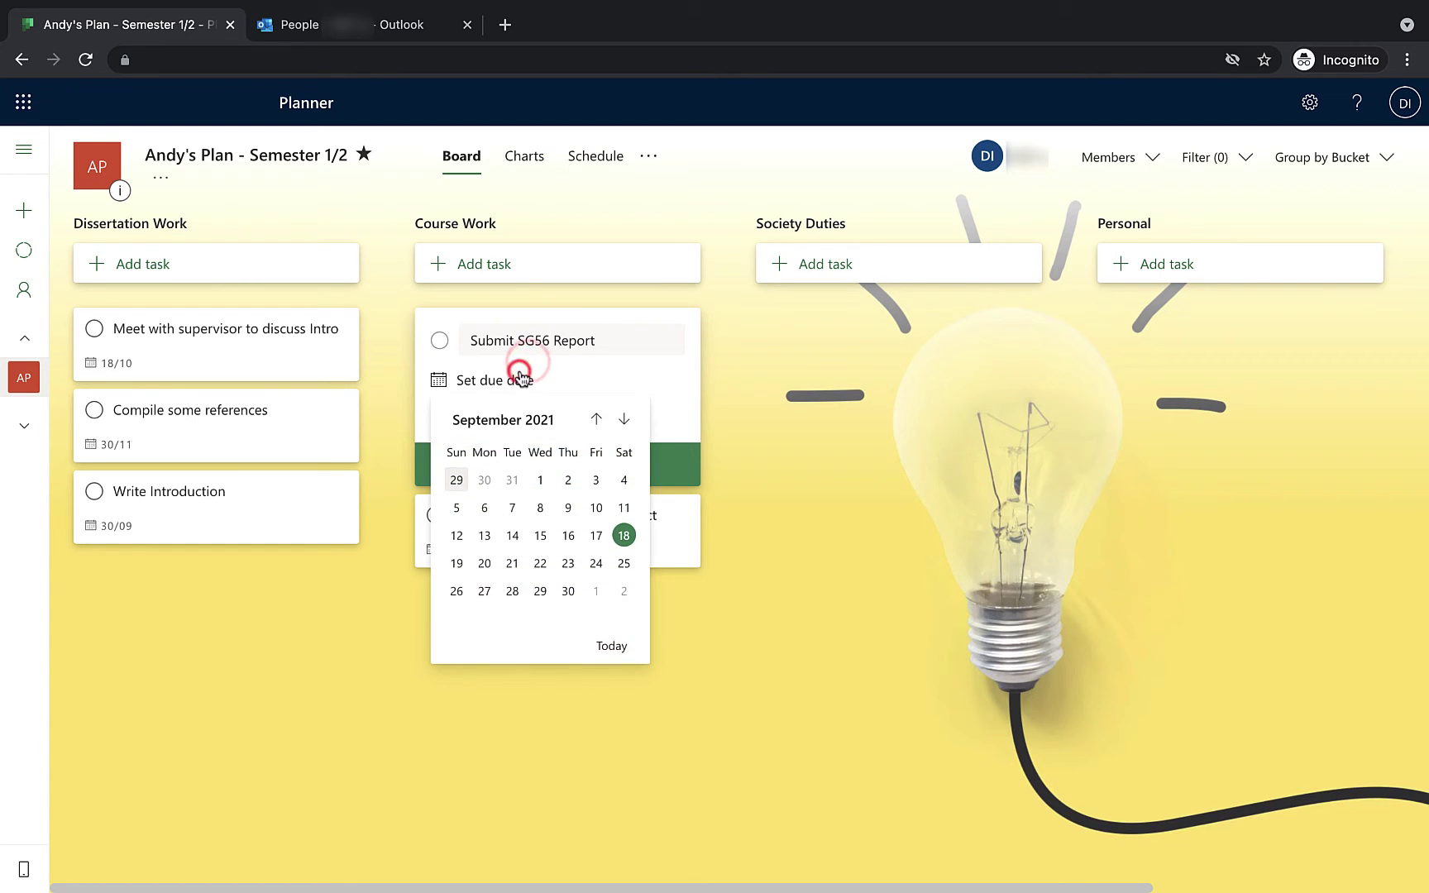
{"action": "left_click", "coordinate": [624, 419]}
{"action": "left_click", "coordinate": [623, 420]}
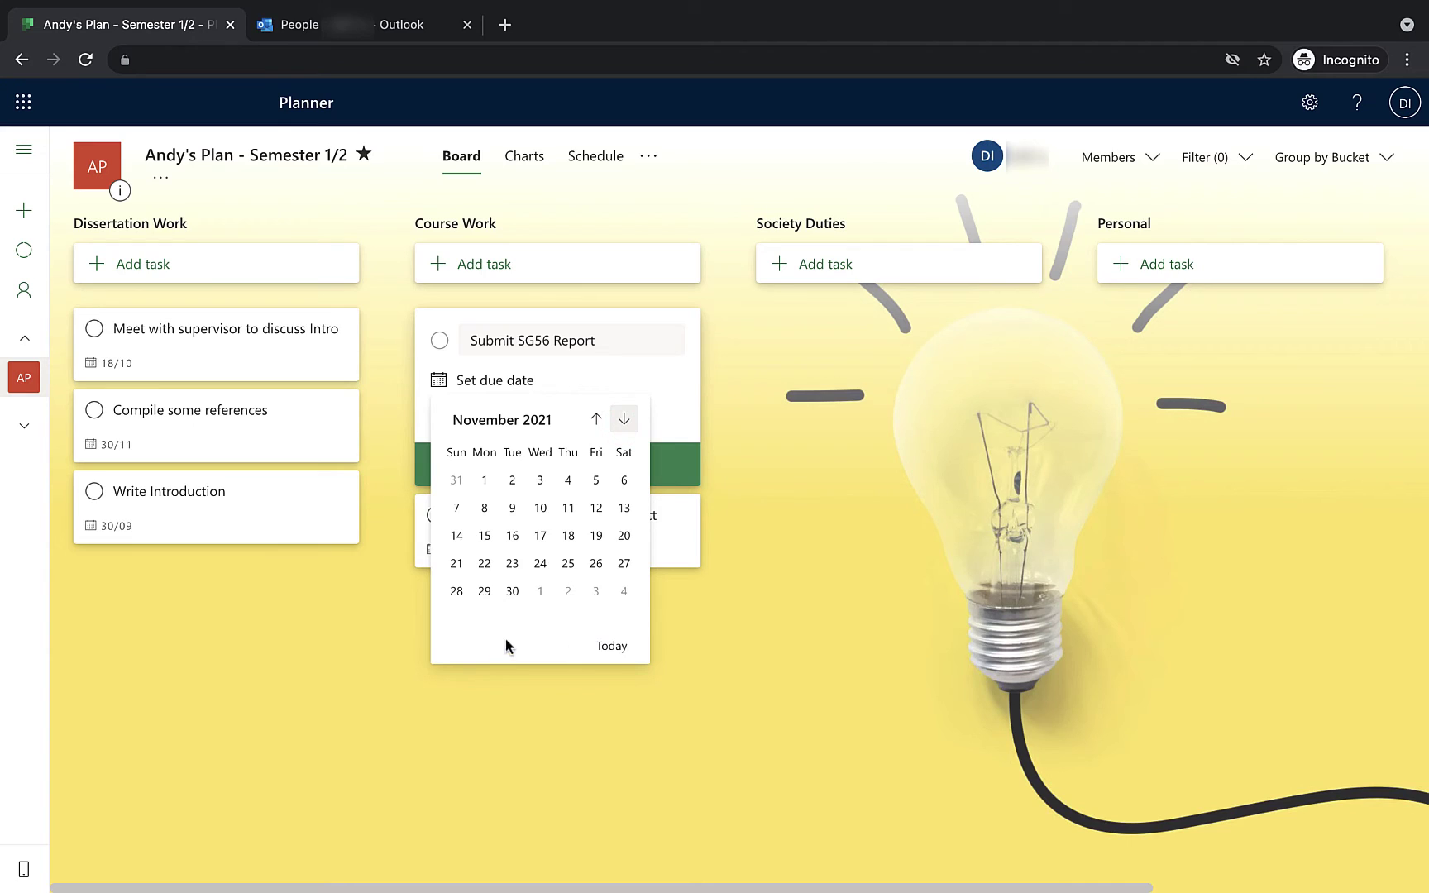
{"action": "left_click", "coordinate": [541, 592]}
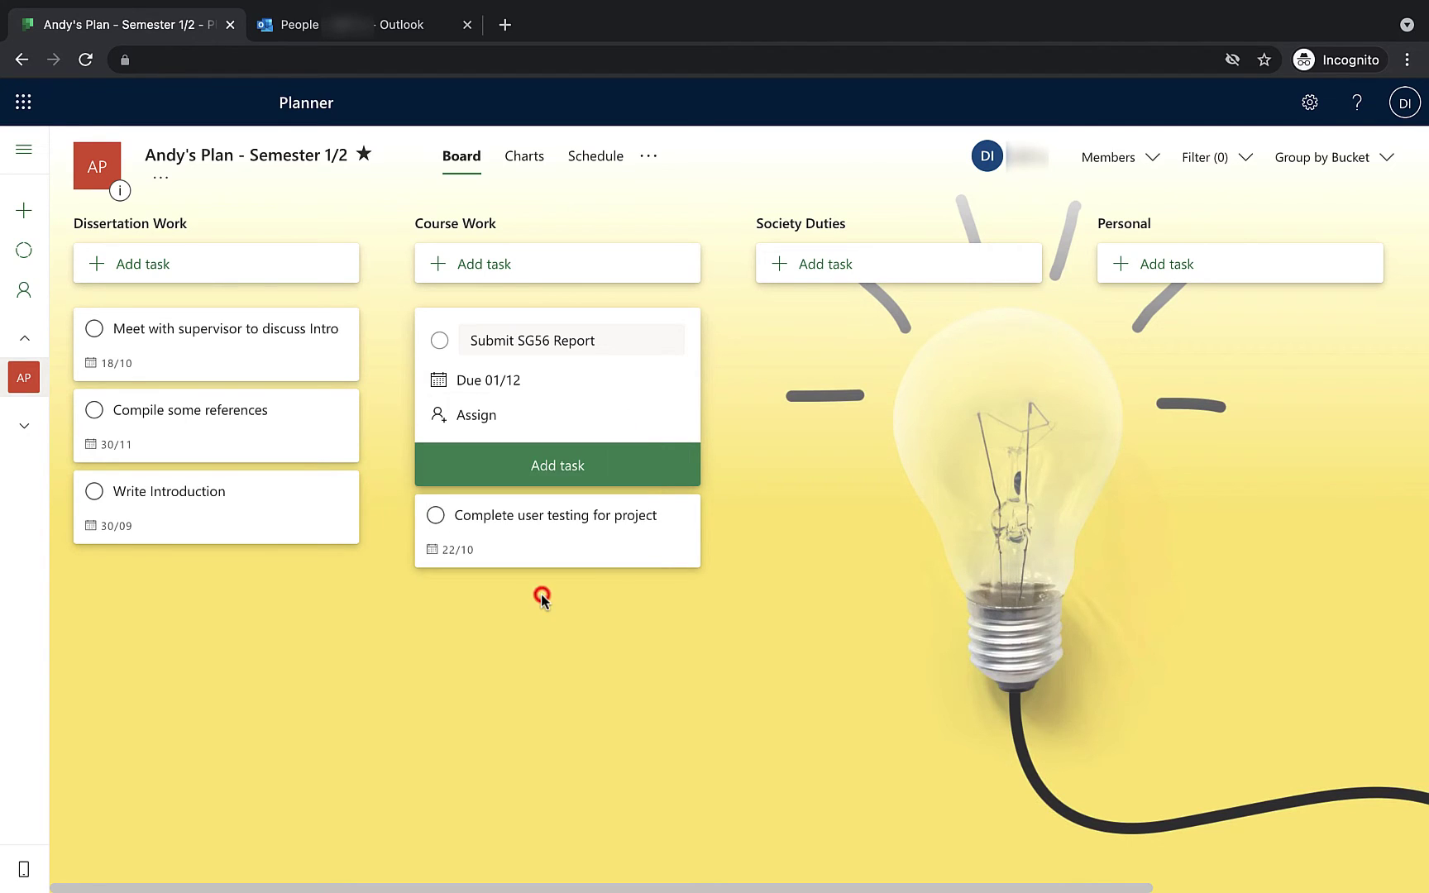
{"action": "left_click", "coordinate": [551, 466]}
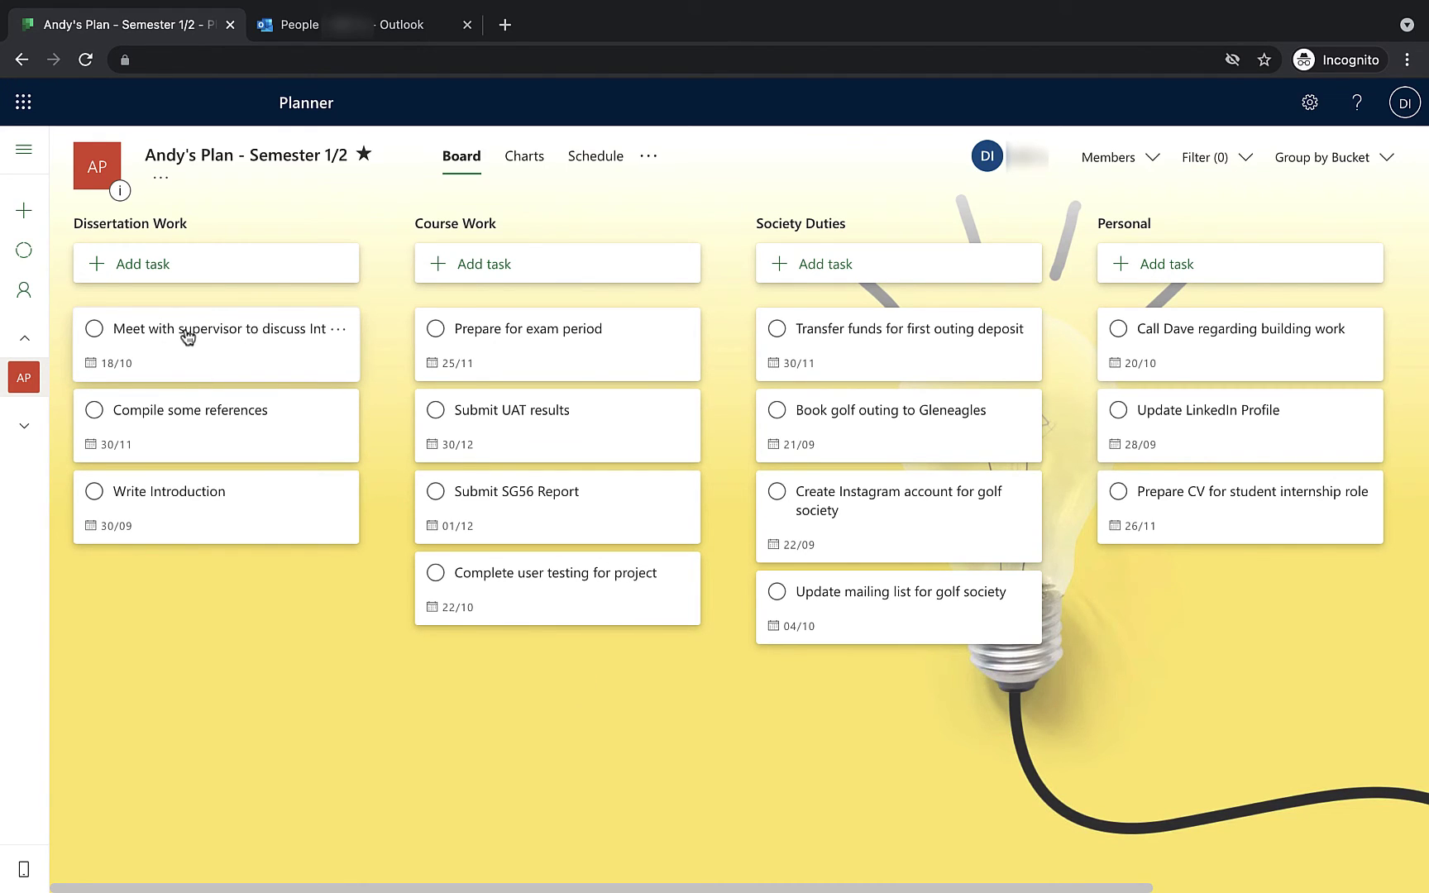
Open the details of "Meet with supervisor to discuss Intro", move it to the "Course Work" bucket and return it to "Dissertation Work".
{"action": "left_click", "coordinate": [281, 346]}
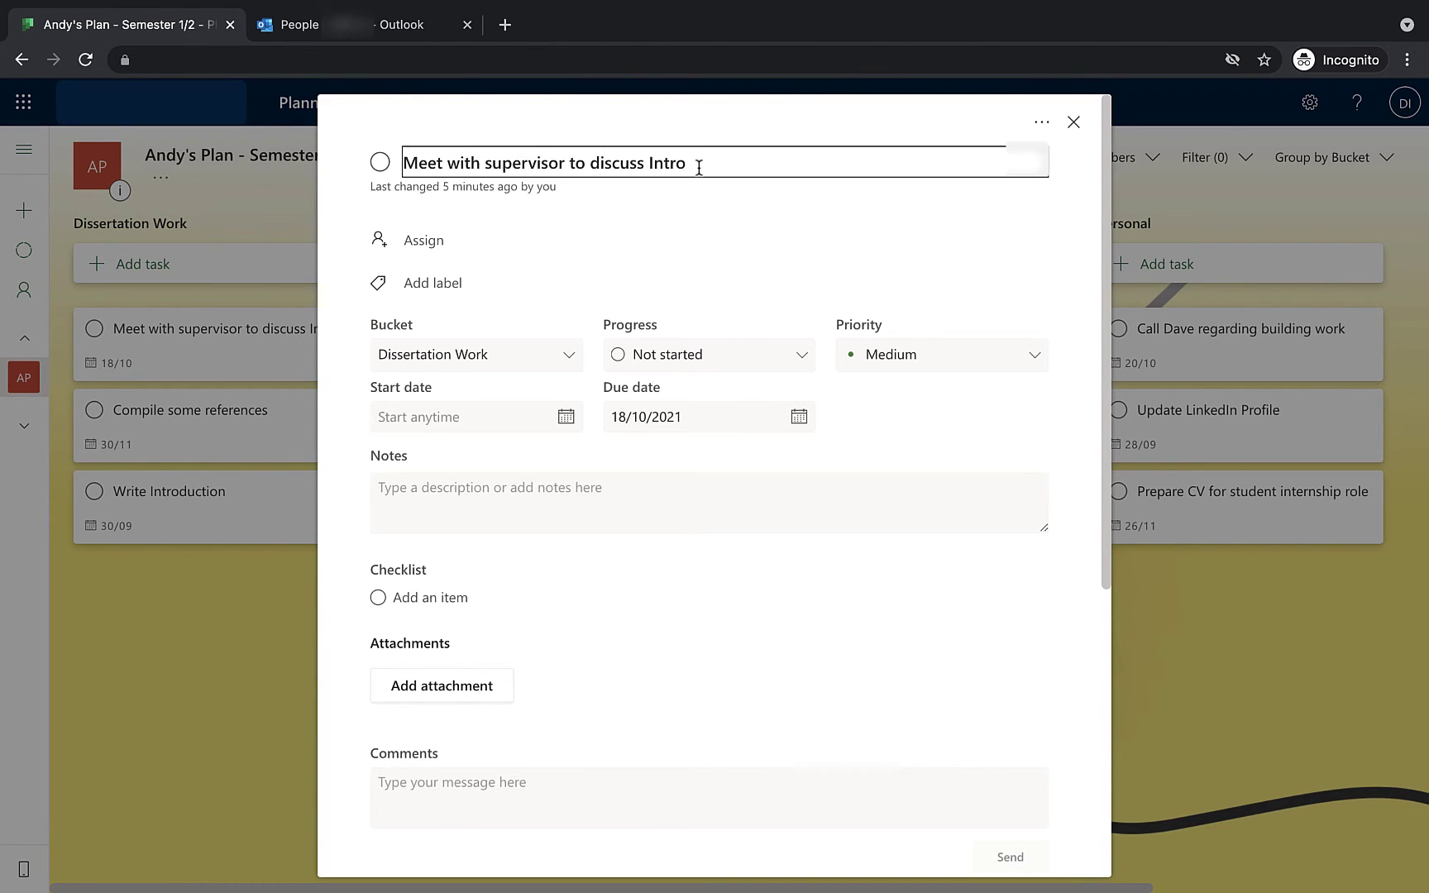
{"action": "left_click", "coordinate": [564, 359]}
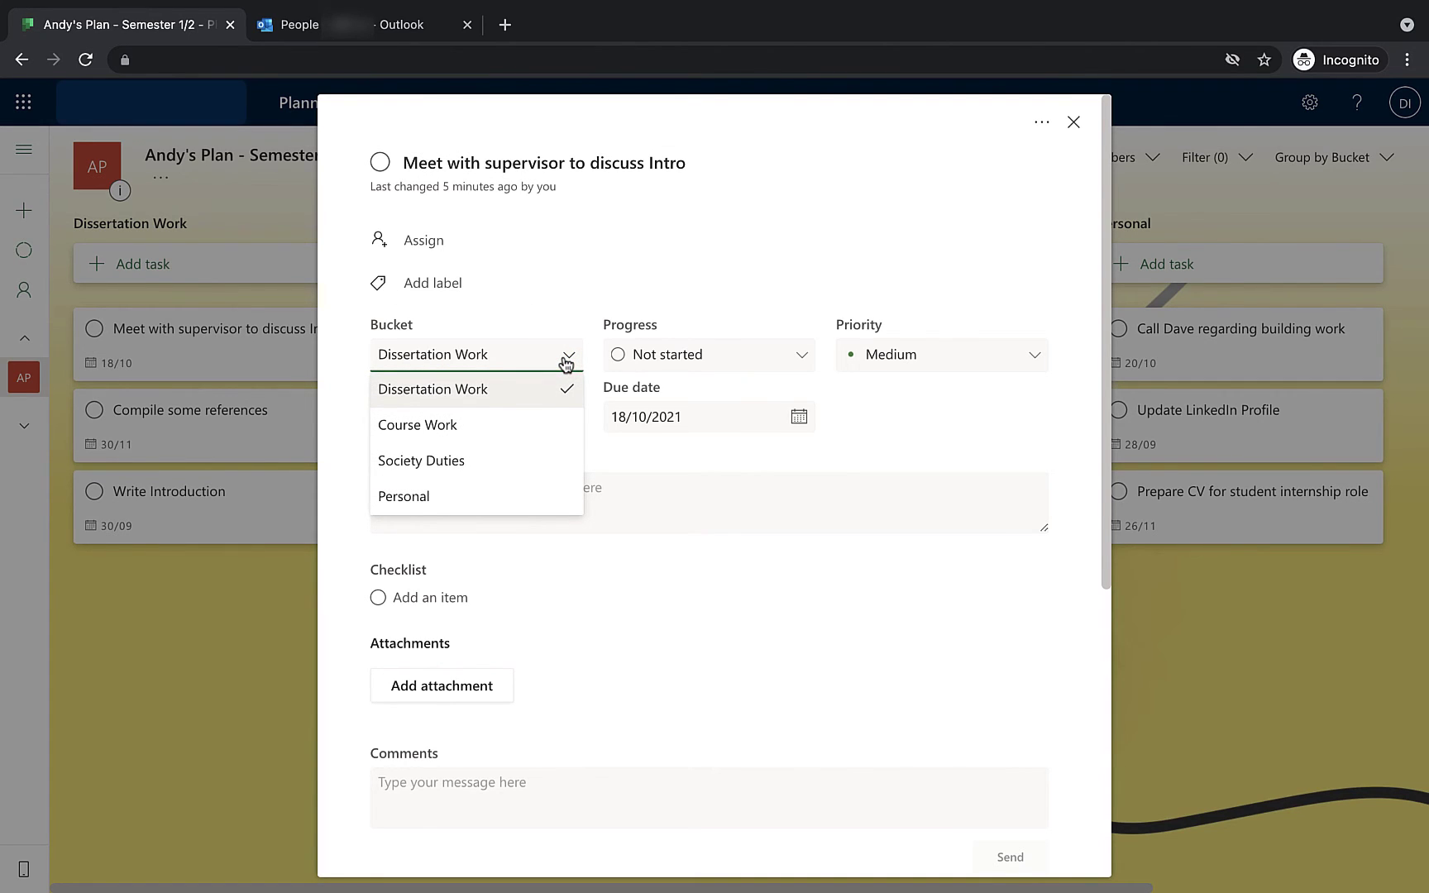
{"action": "left_click", "coordinate": [532, 426]}
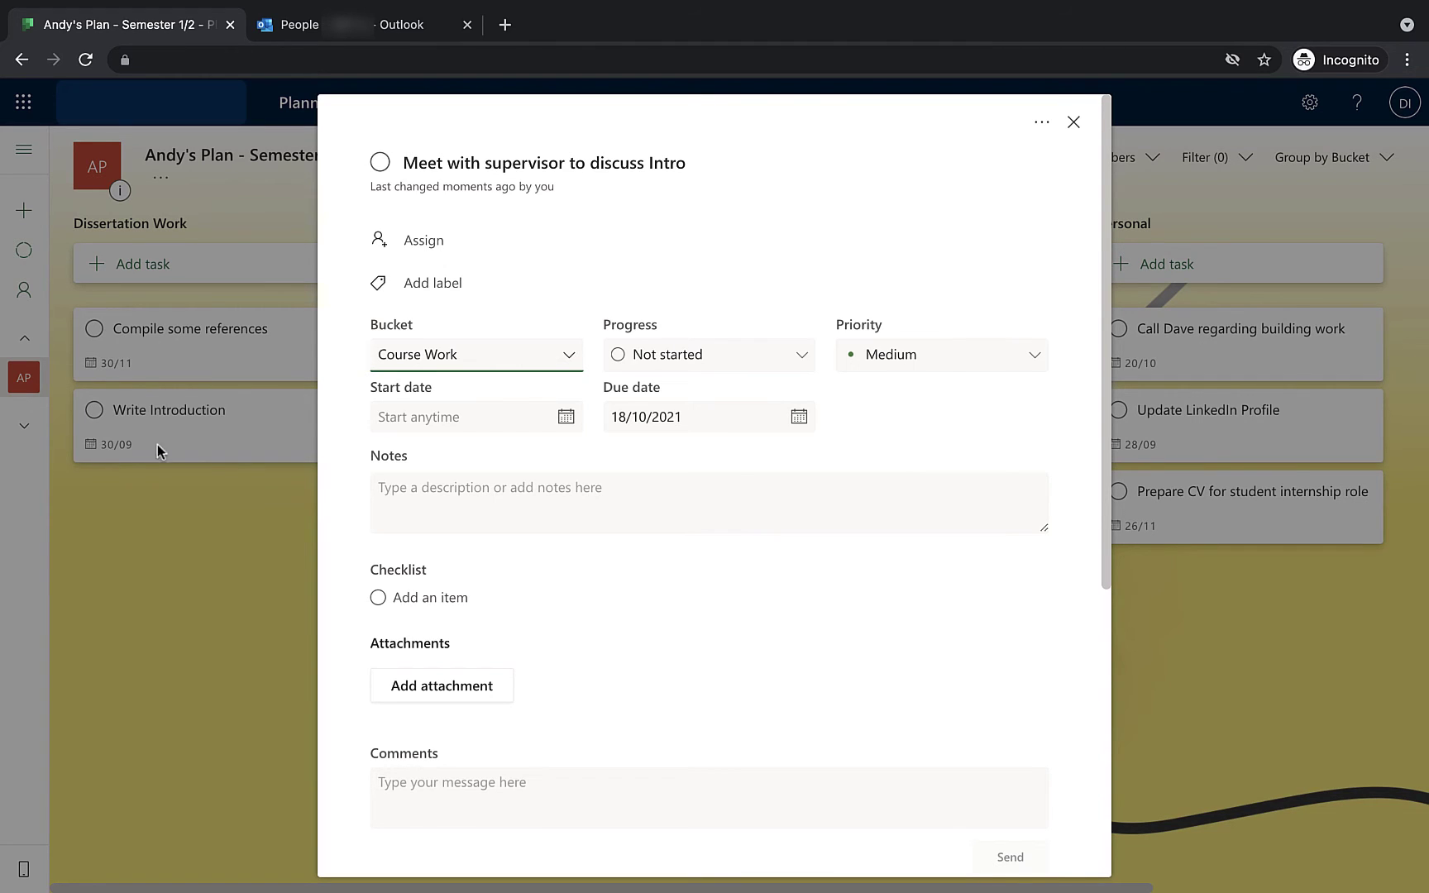
{"action": "left_click", "coordinate": [408, 344]}
{"action": "left_click", "coordinate": [482, 391]}
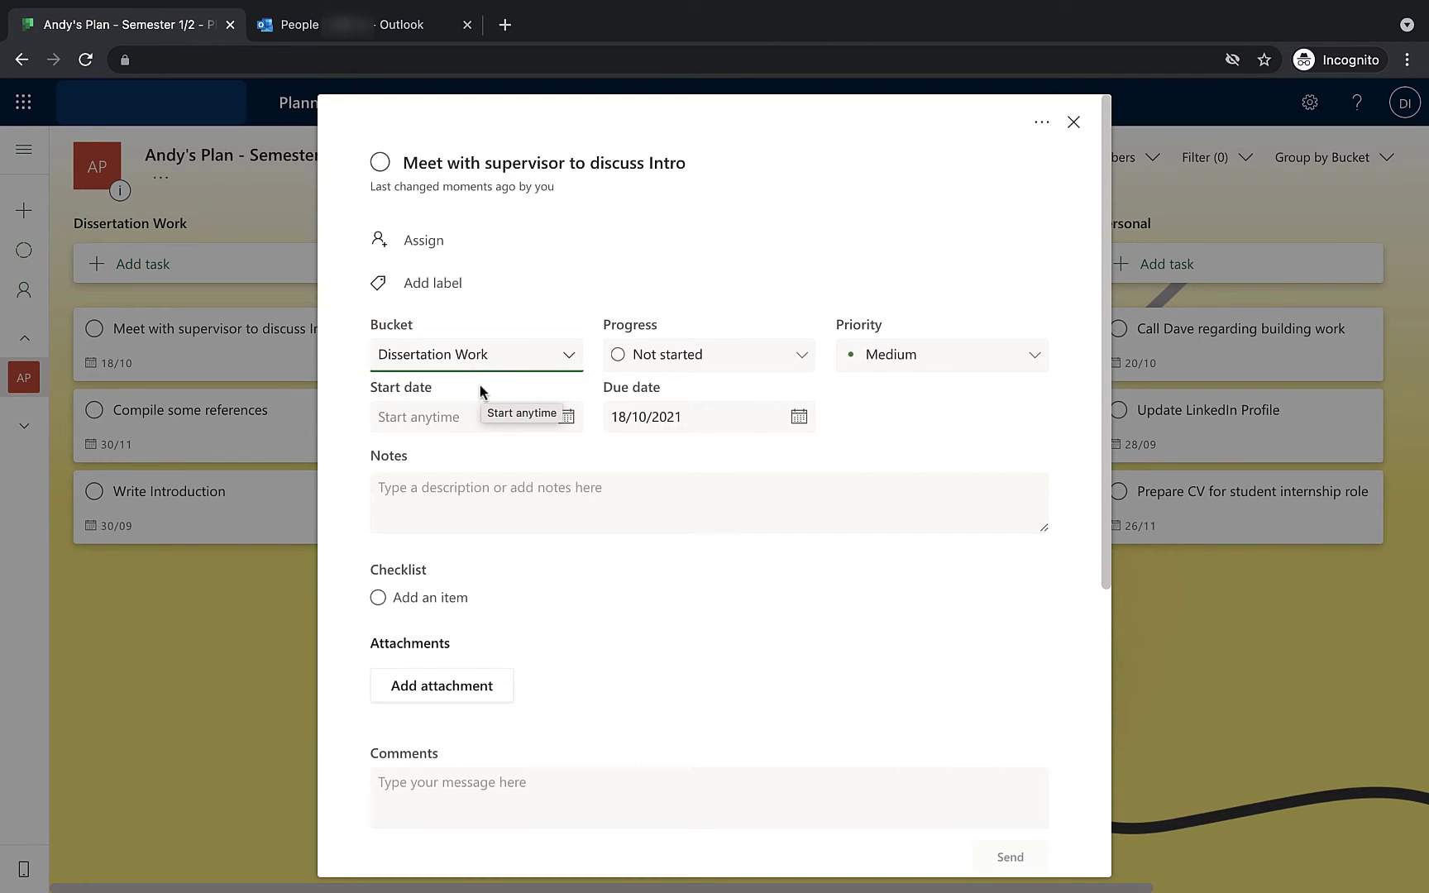
Set the progress of the "Meet with supervisor to discuss Intro" task to In progress.
{"action": "left_click", "coordinate": [720, 364]}
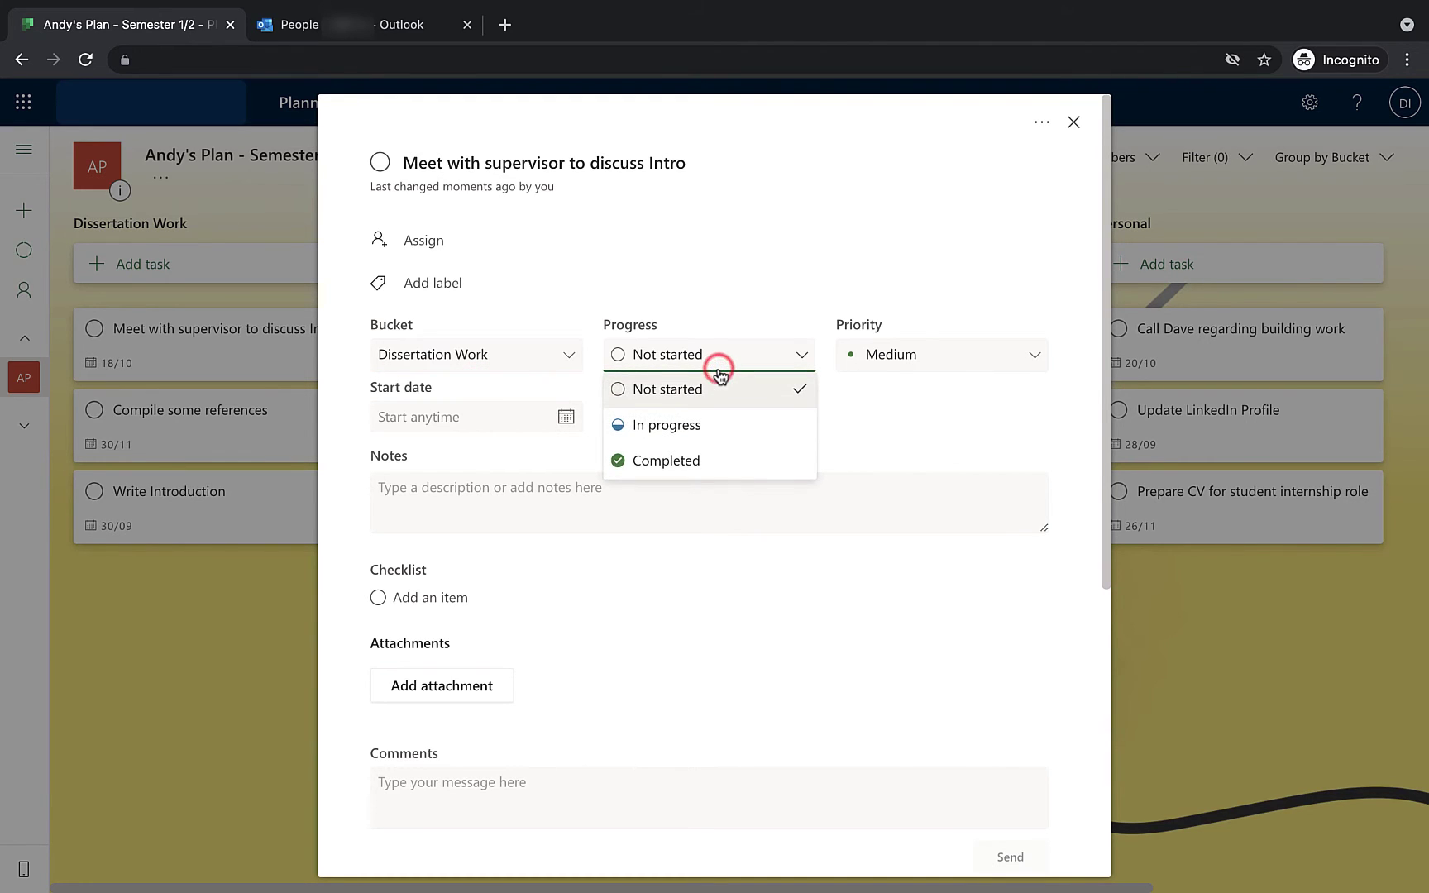
{"action": "left_click", "coordinate": [734, 283]}
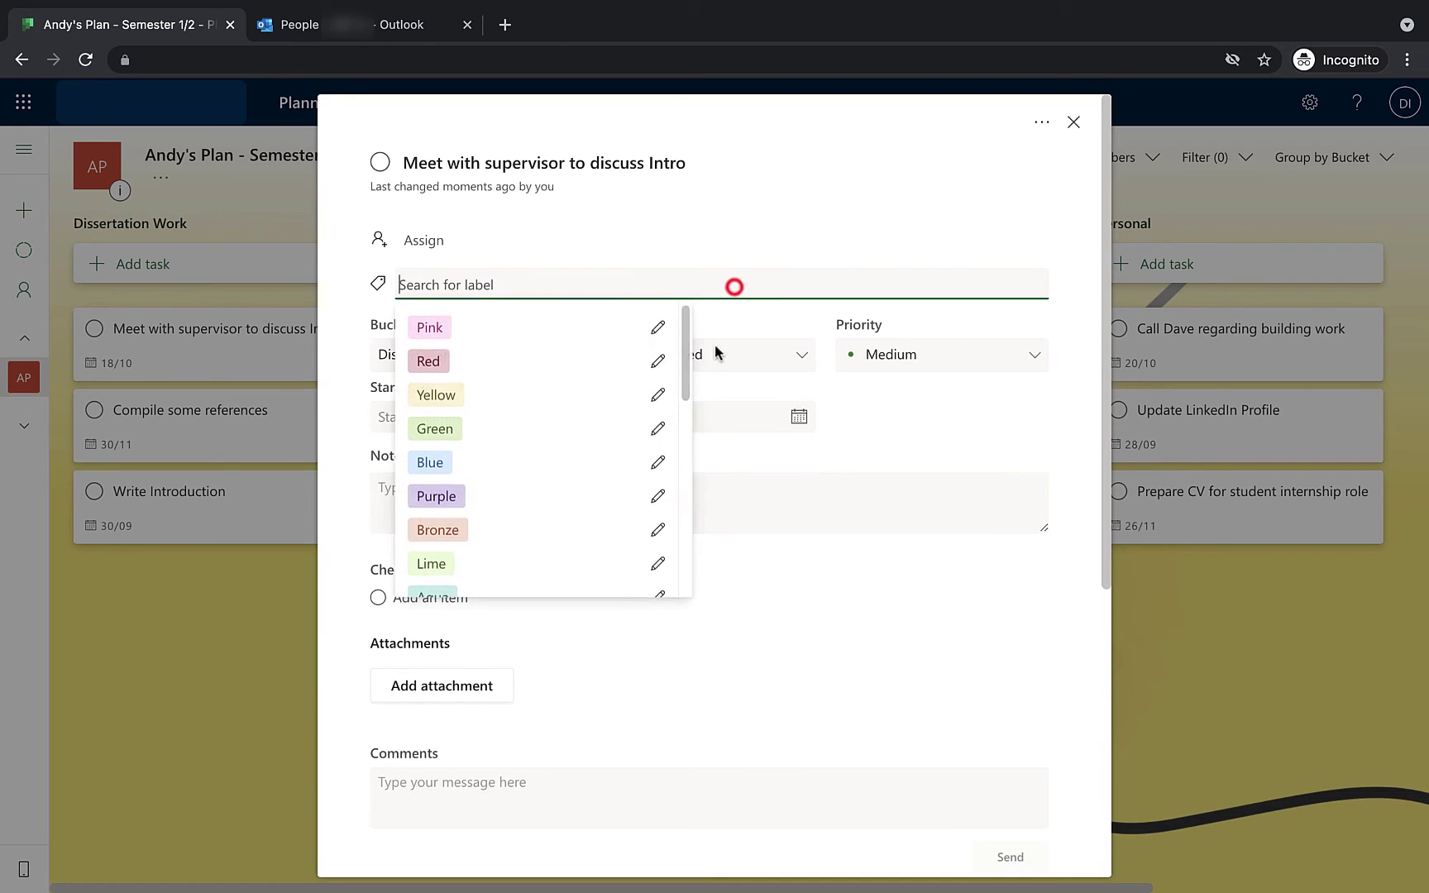
{"action": "left_click", "coordinate": [815, 220]}
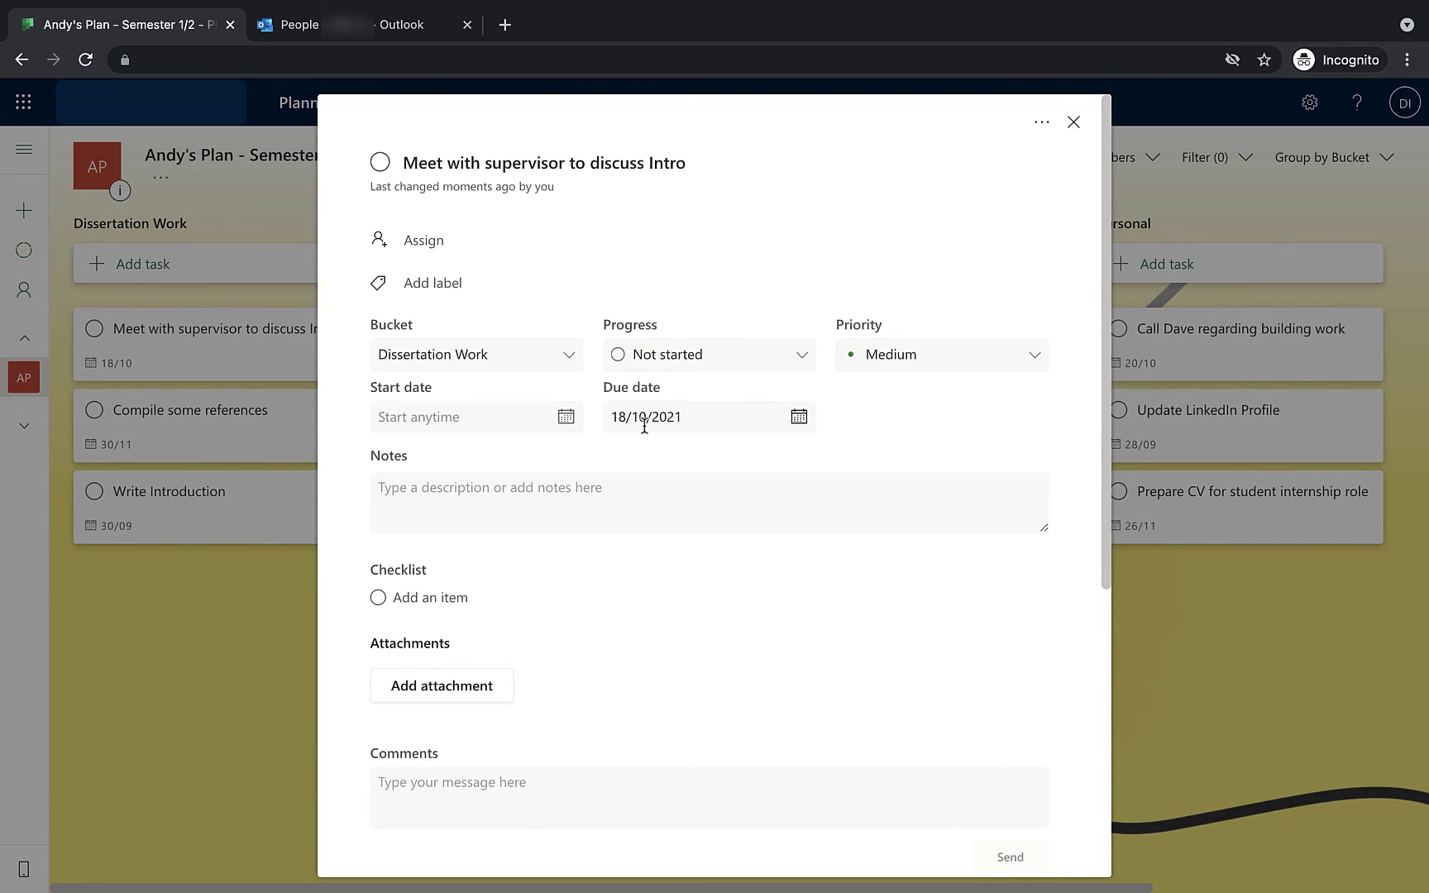
{"action": "left_click", "coordinate": [751, 358]}
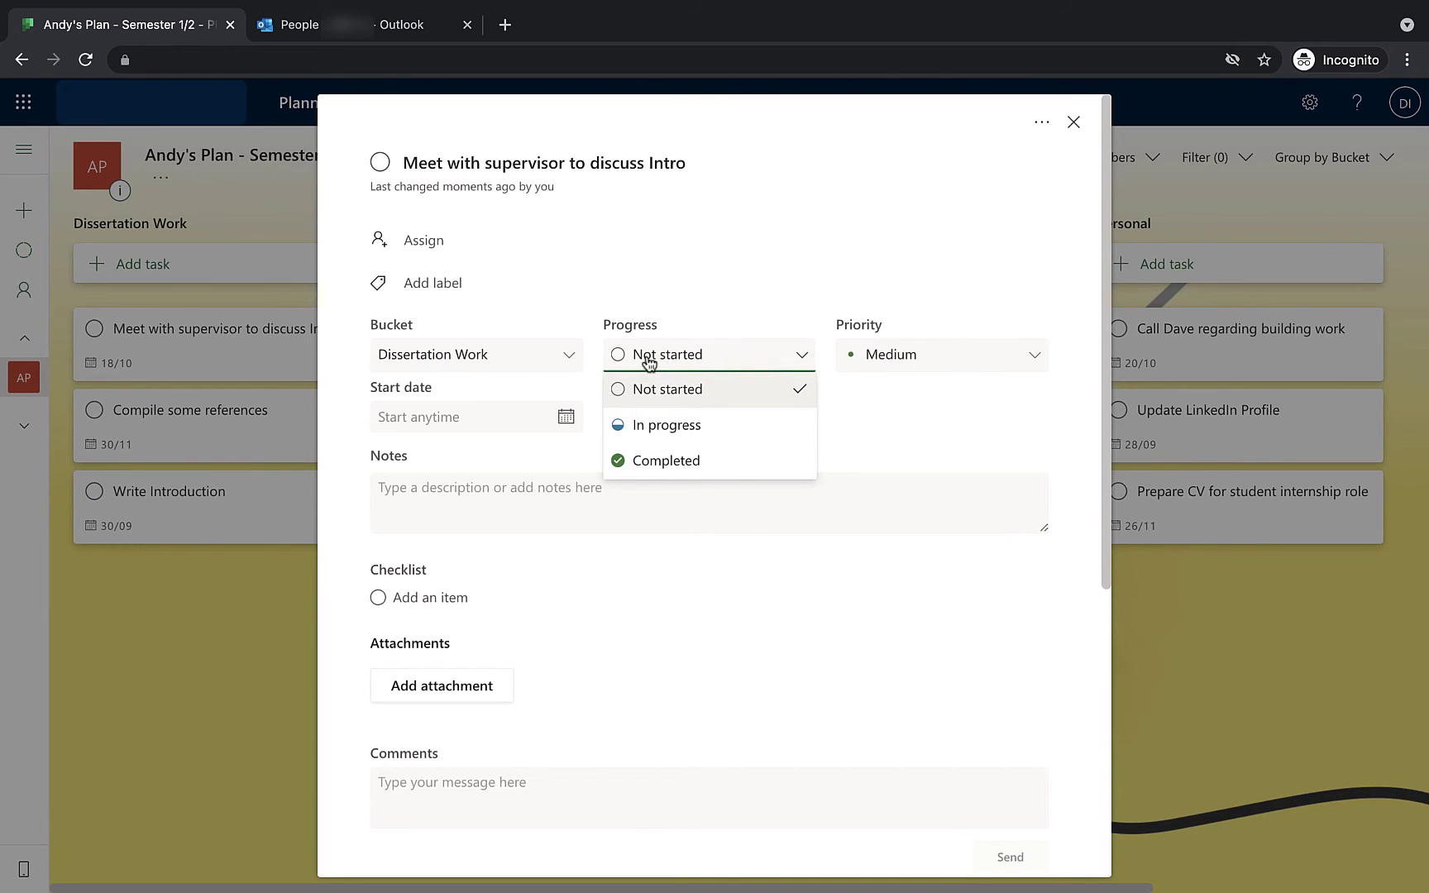
{"action": "left_click", "coordinate": [704, 431]}
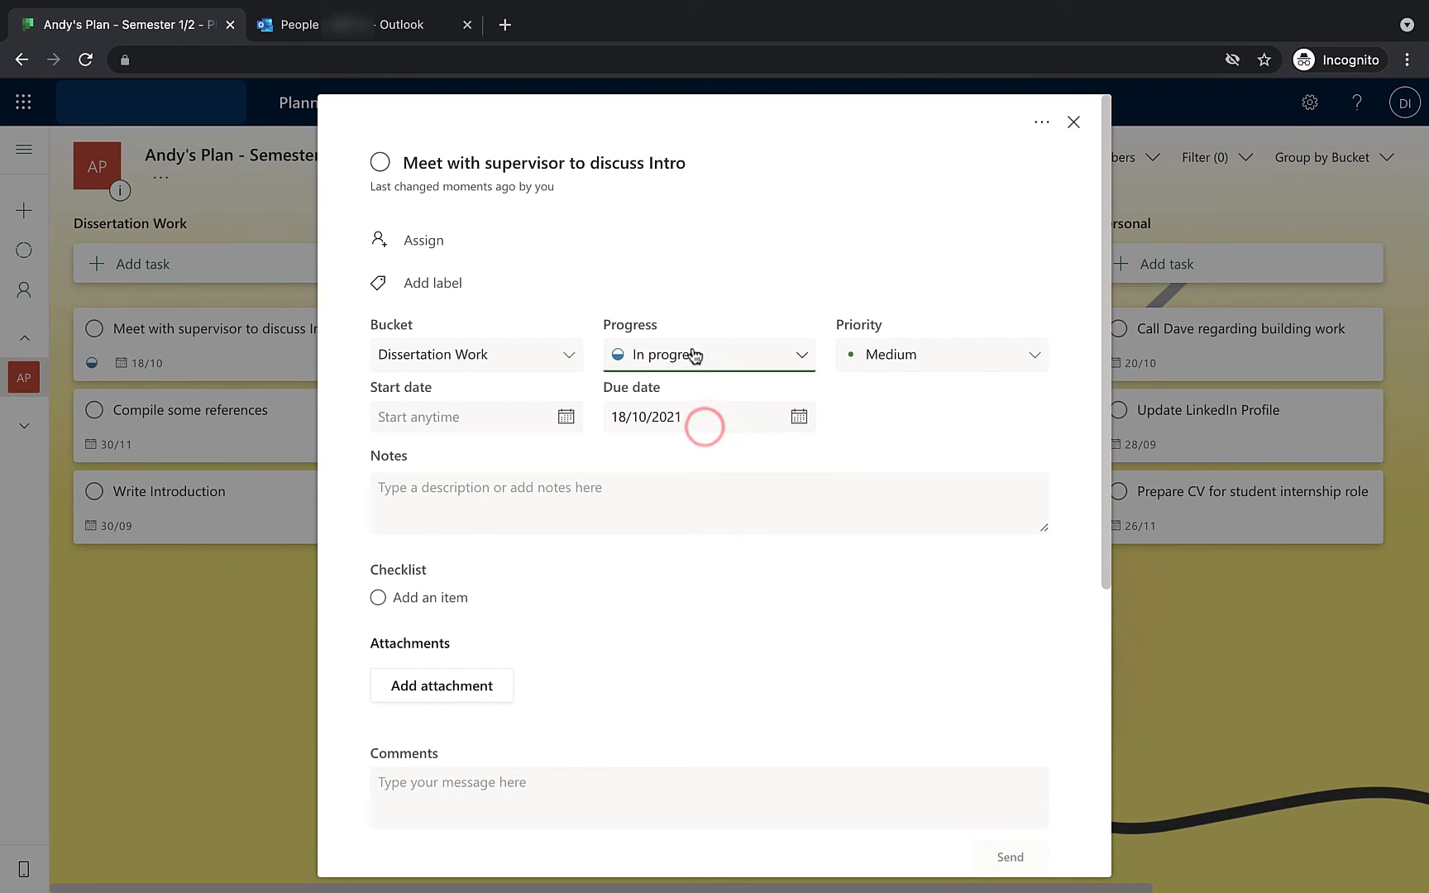
Set the progress of "Meet with supervisor to discuss Intro" to Not started and view its priority options.
{"action": "left_click", "coordinate": [659, 354]}
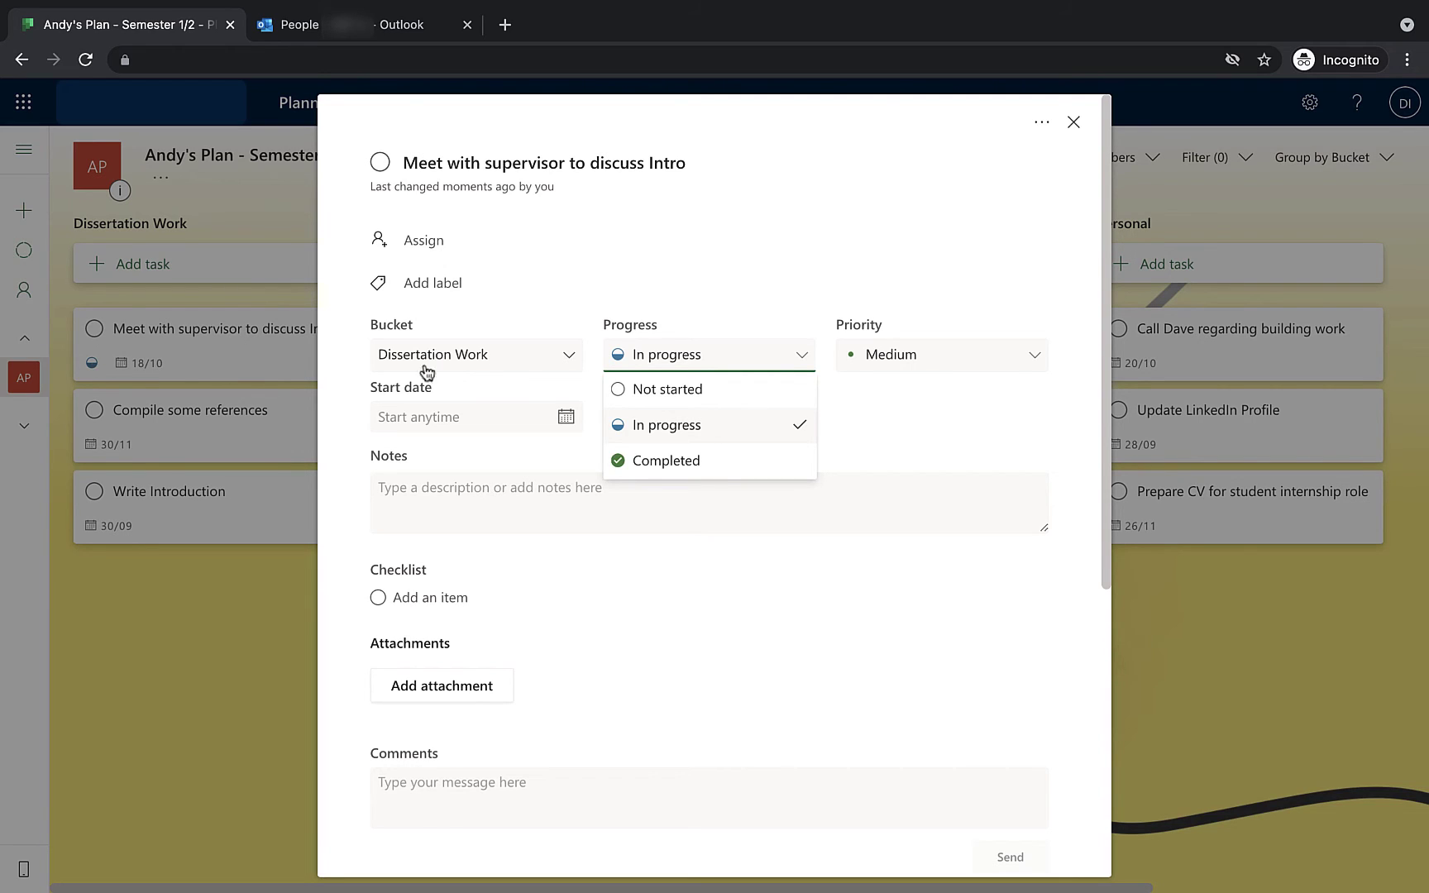
{"action": "left_click", "coordinate": [689, 401]}
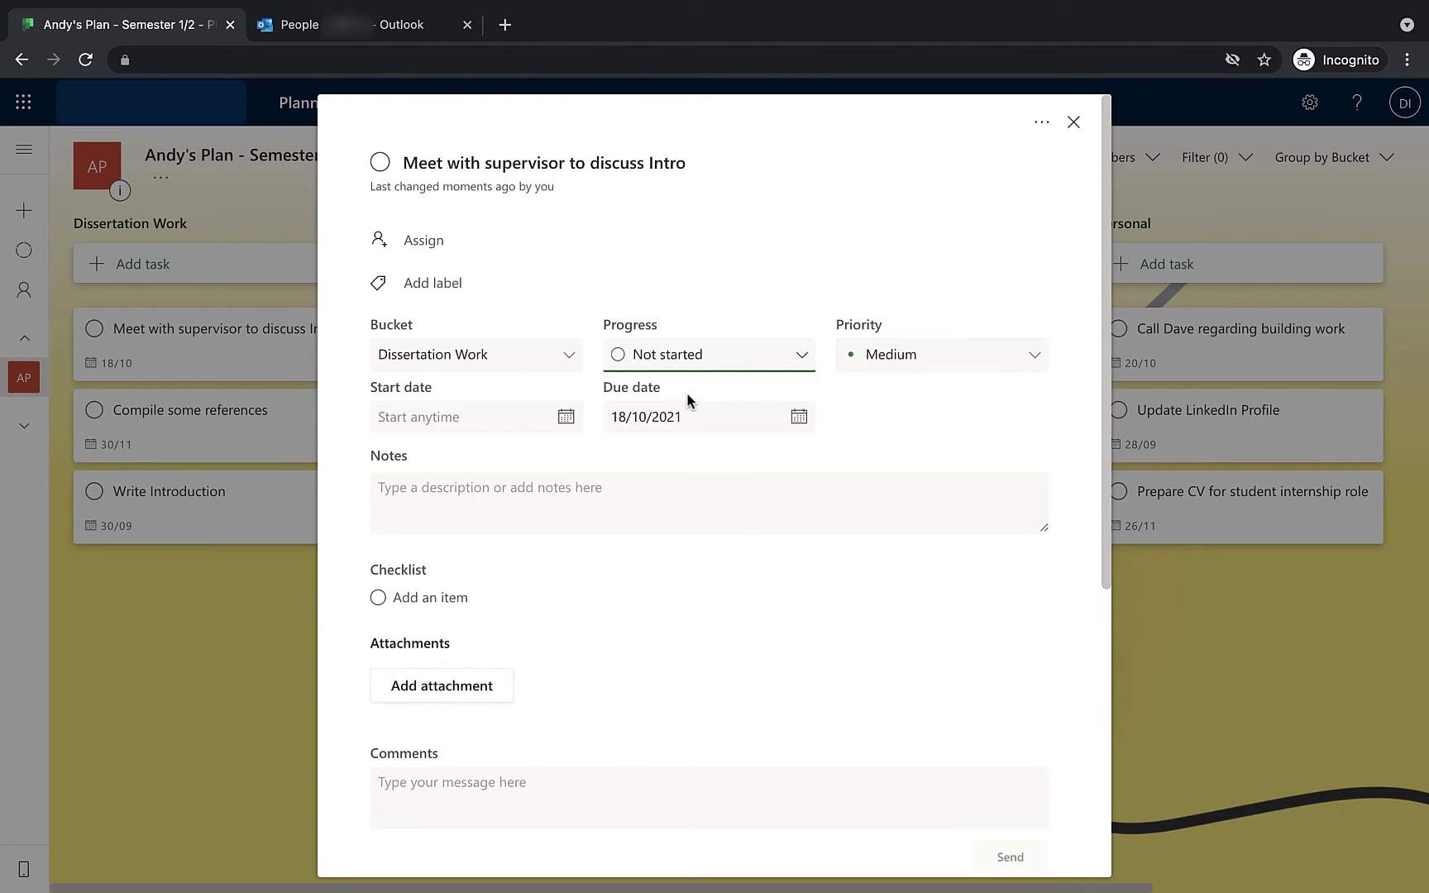
{"action": "left_click", "coordinate": [974, 352]}
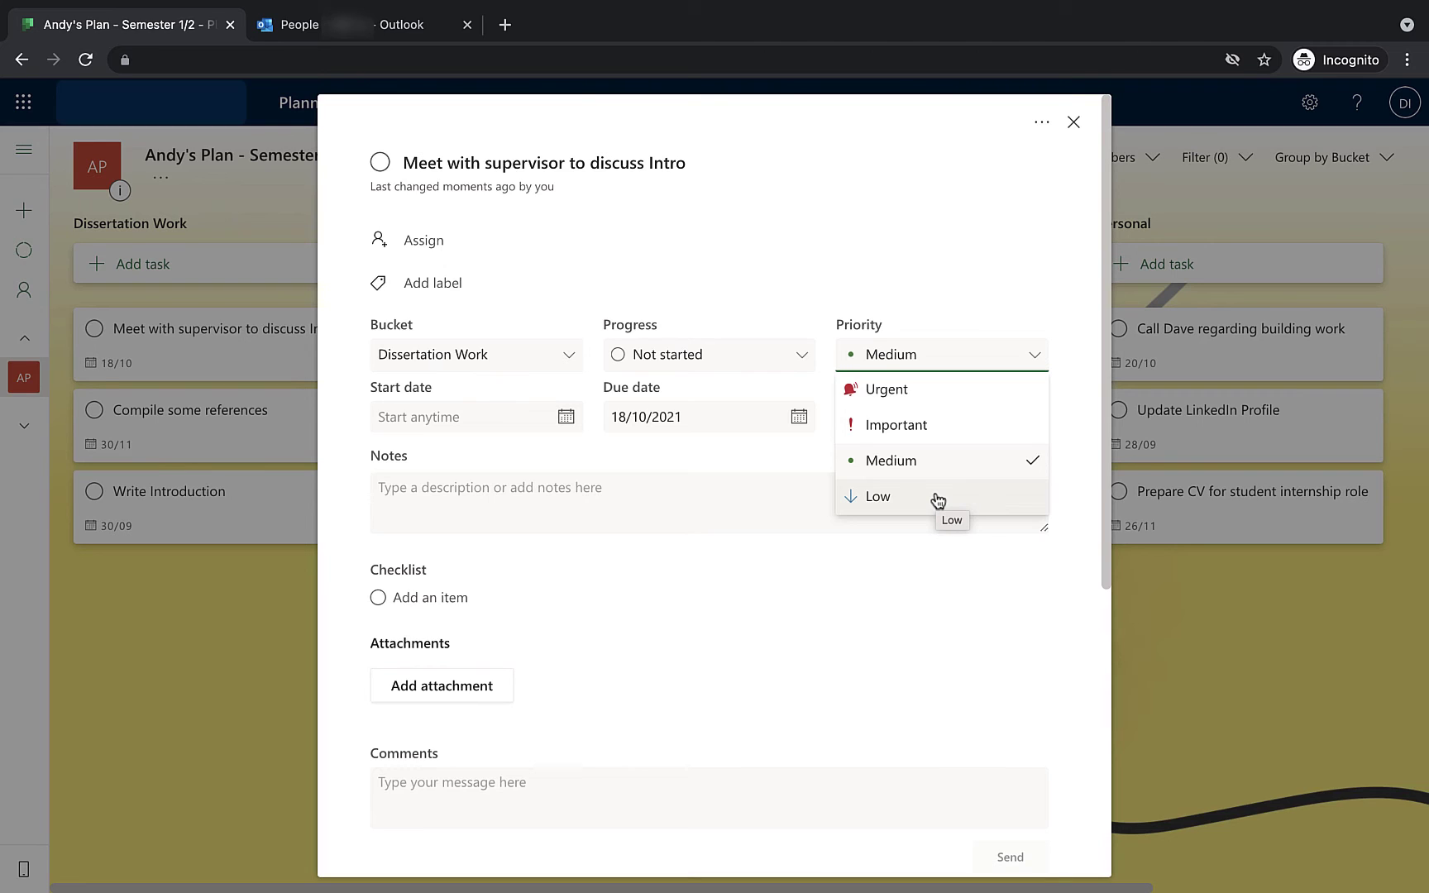
{"action": "left_click", "coordinate": [973, 257]}
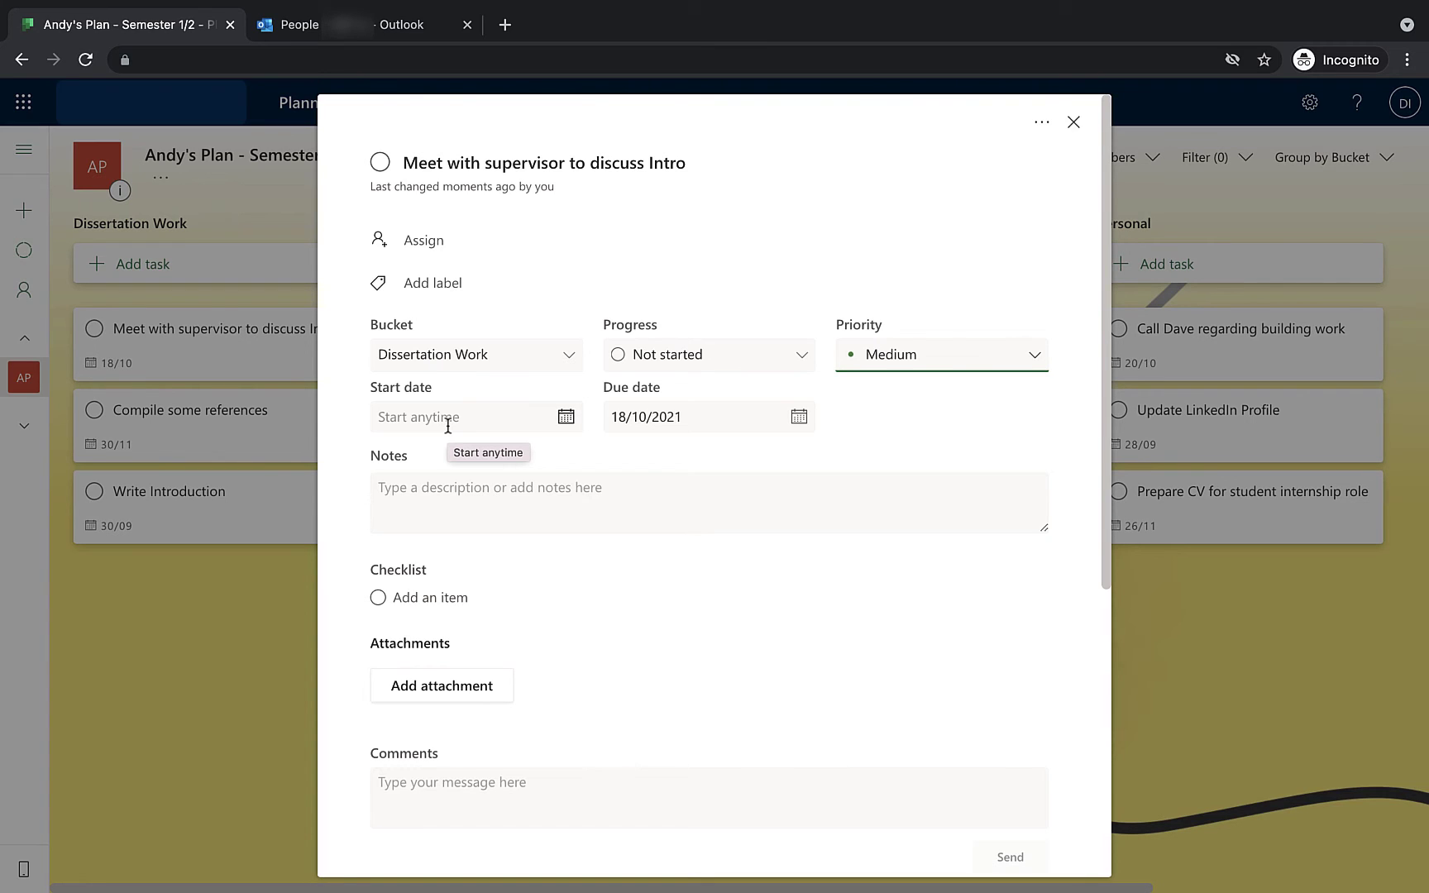
Add the note "View invite in calendar to obtain meeting link", show it on the card and hide it again.
{"action": "left_click", "coordinate": [505, 489]}
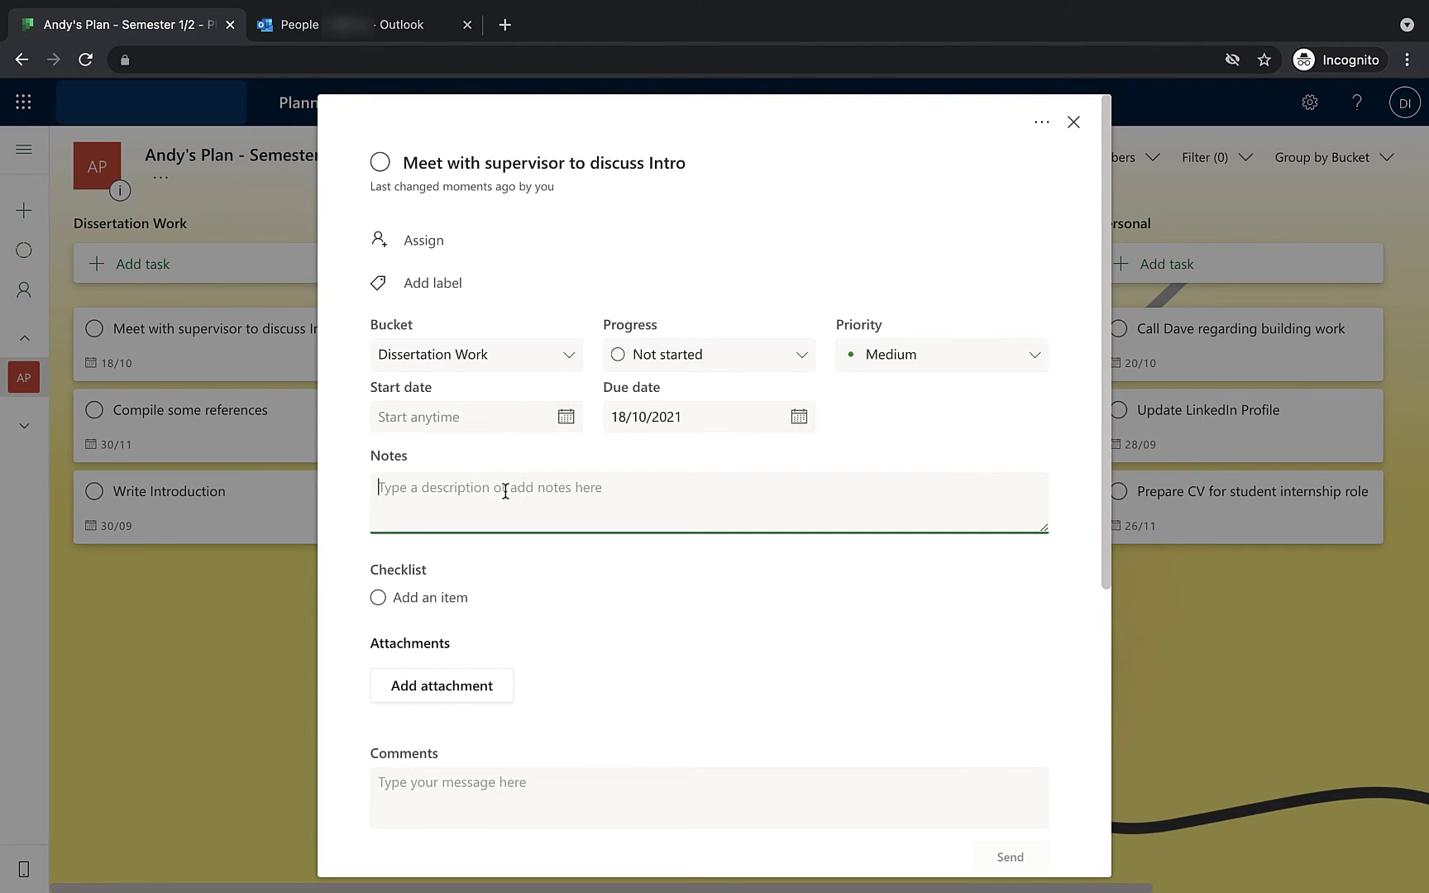
{"action": "type", "text": "View in"}
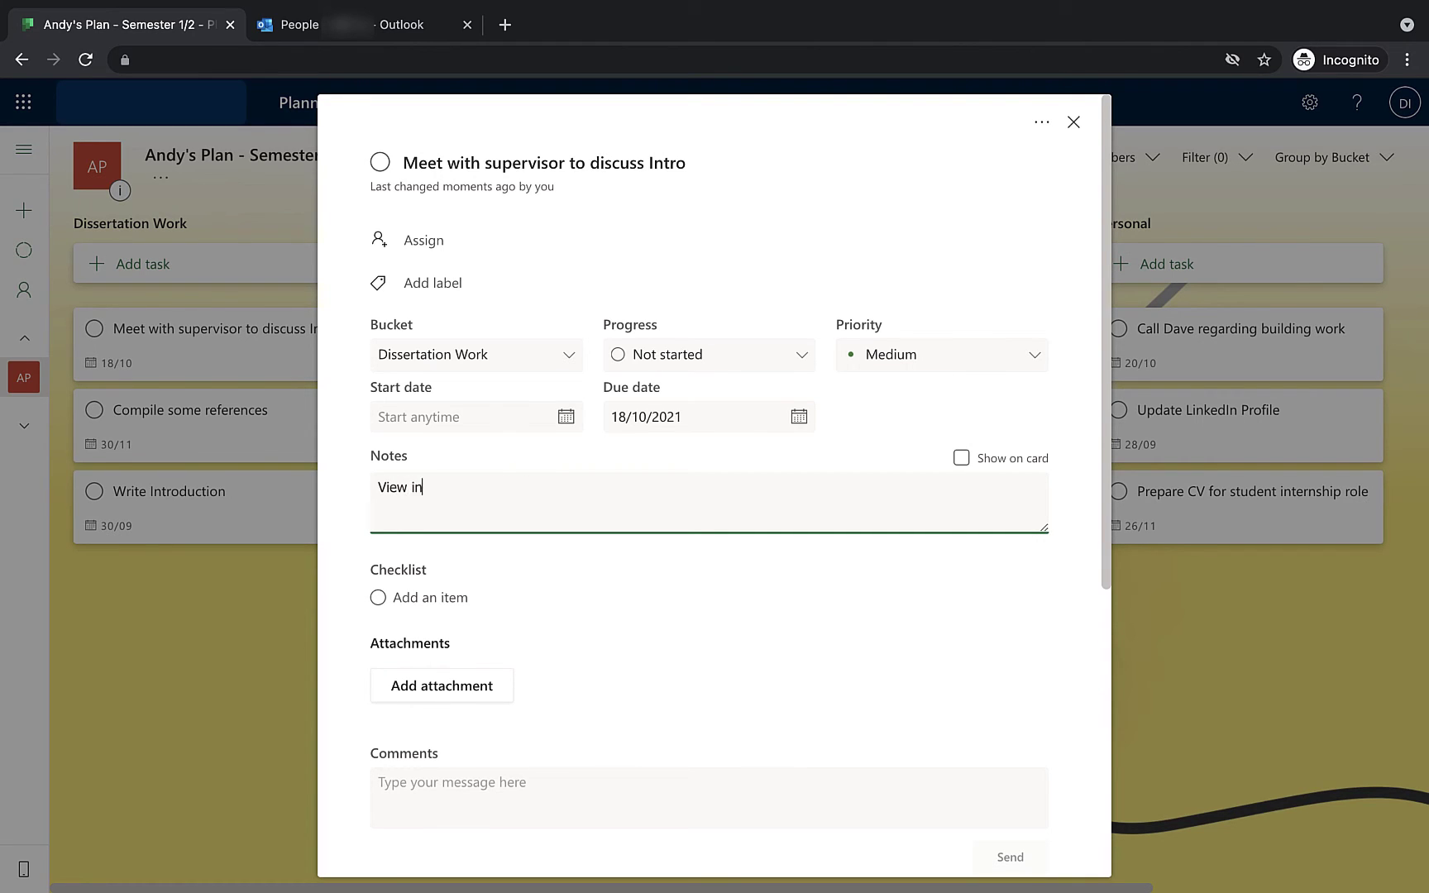
{"action": "type", "text": "vite in calendar to obtain meeting link"}
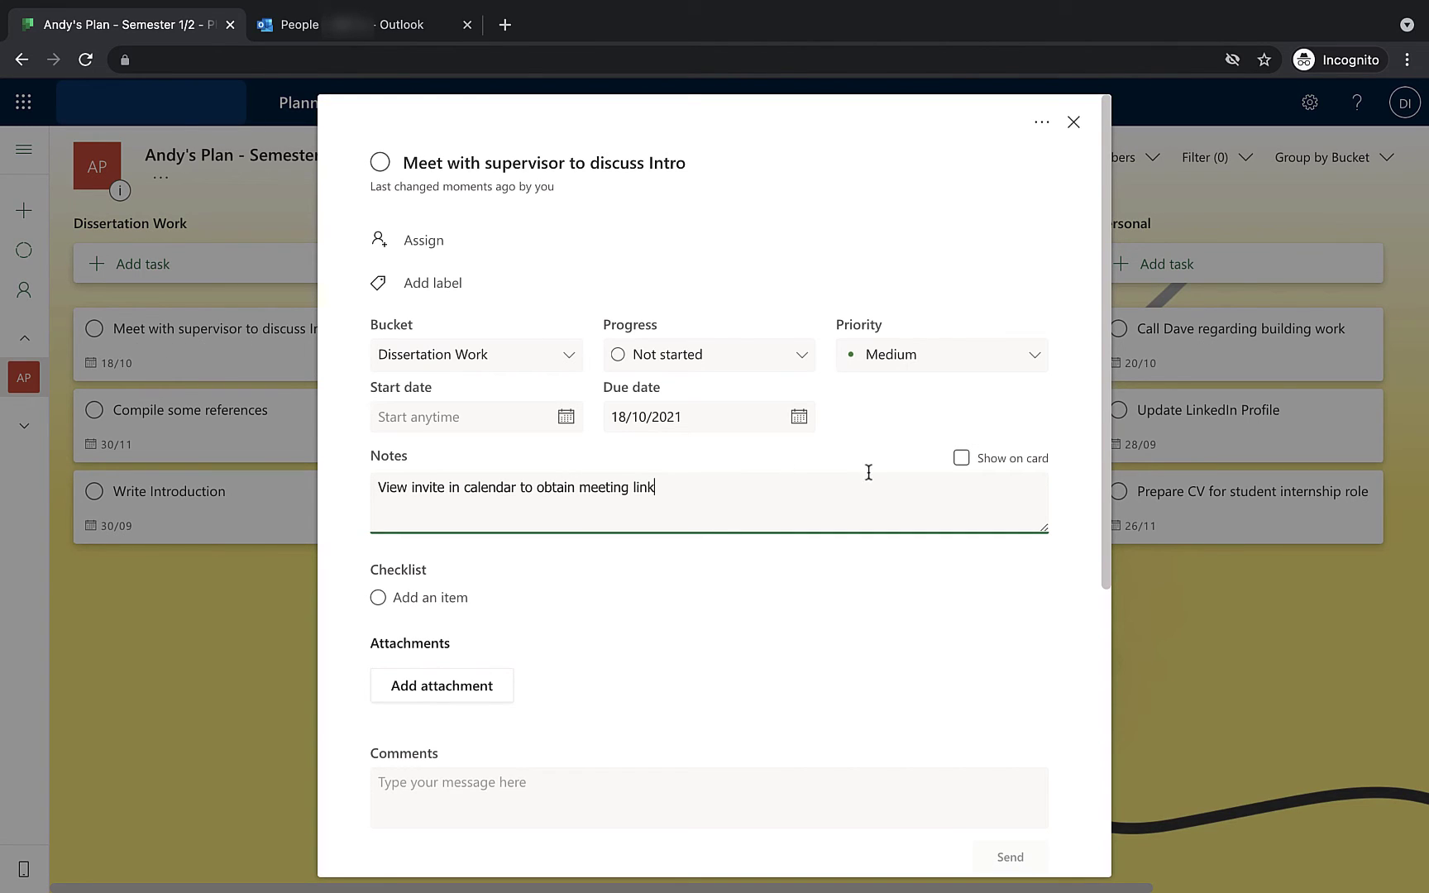
{"action": "left_click", "coordinate": [962, 459]}
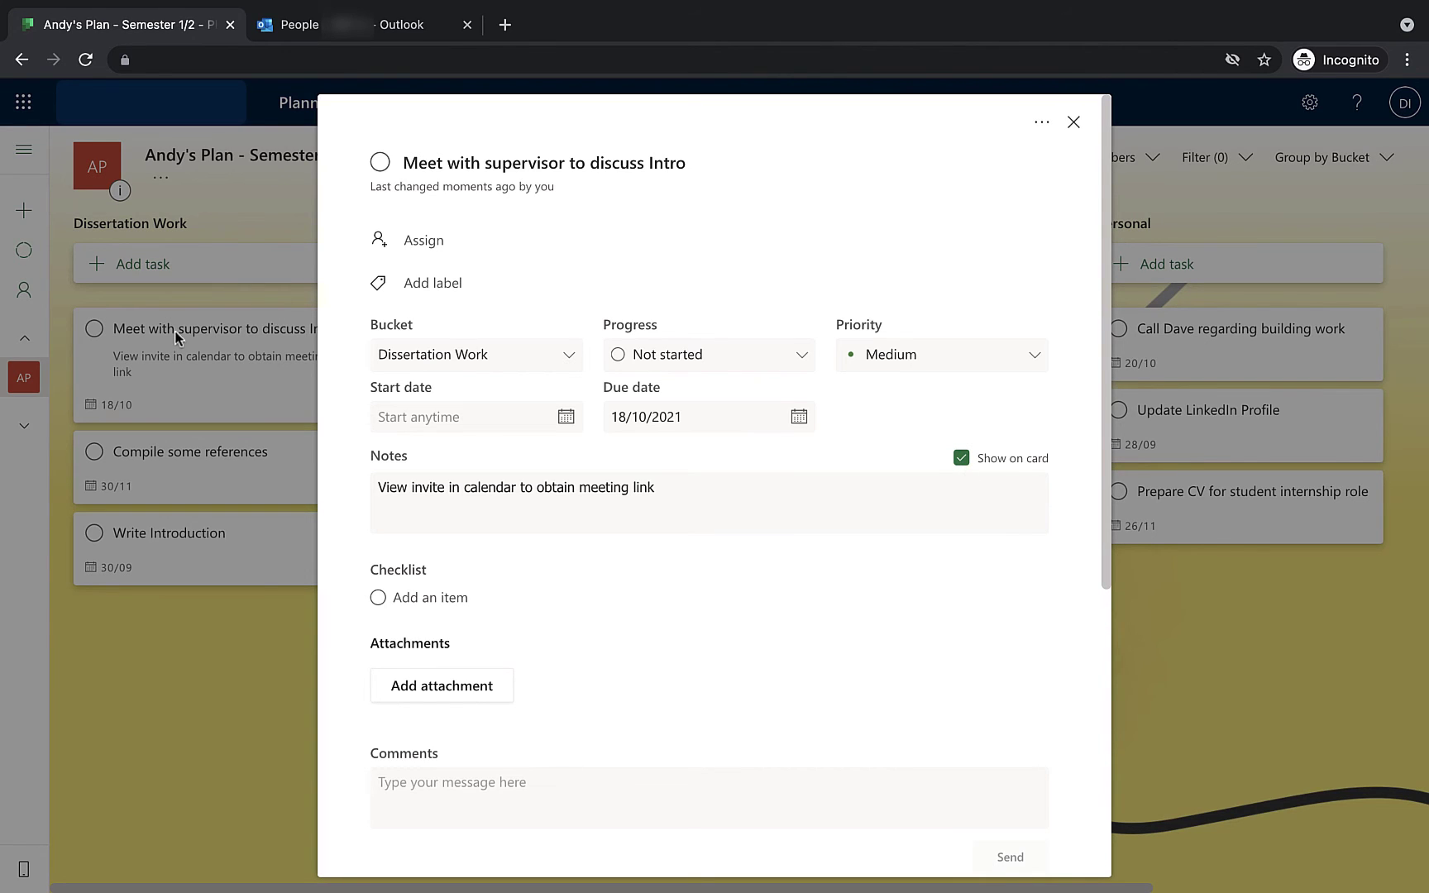
{"action": "left_click", "coordinate": [951, 465]}
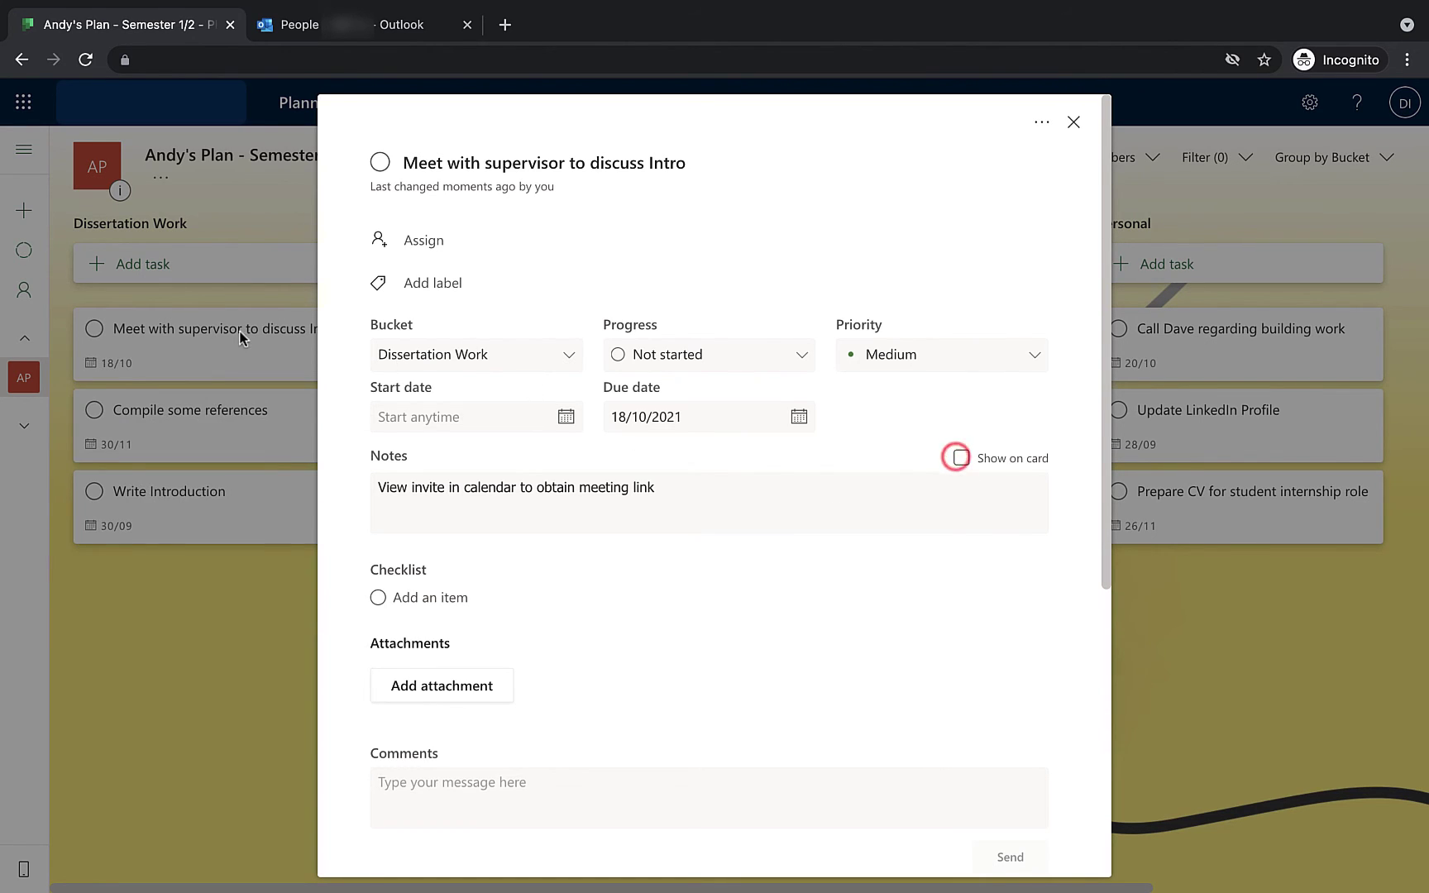
Add the checklist item "Book meeting" to the "Meet with supervisor to discuss Intro" task.
{"action": "left_click", "coordinate": [429, 597]}
{"action": "type", "text": "Book meetring"}
{"action": "key", "text": "BackSpace"}
{"action": "key", "text": "BackSpace"}
{"action": "key", "text": "BackSpace"}
{"action": "key", "text": "BackSpace"}
{"action": "type", "text": "ing"}
{"action": "key", "text": "Return"}
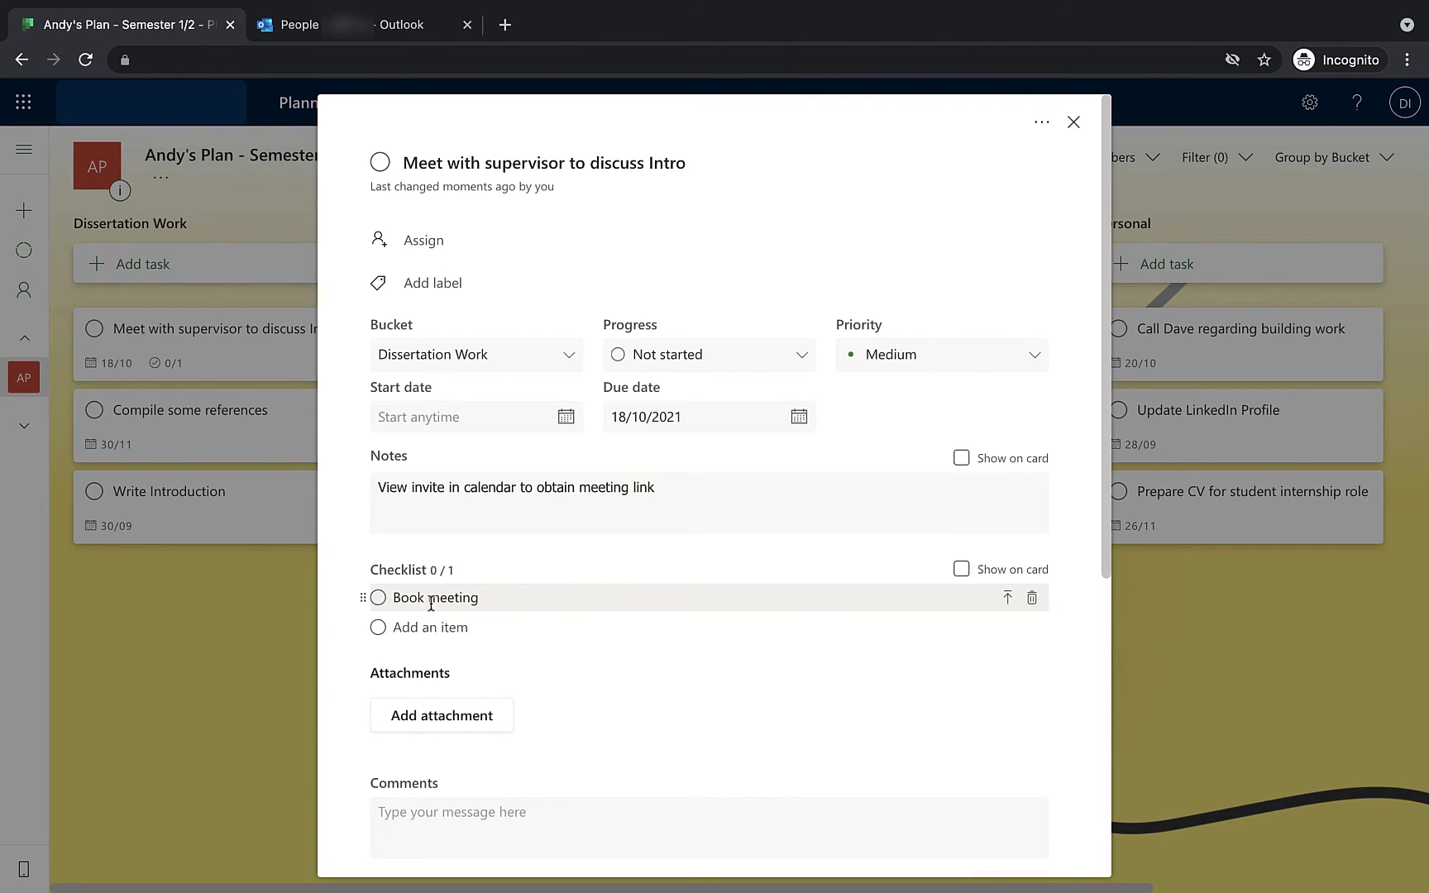
Add the checklist items "Write my intro", "Arrange a follow up meeting" and "Sign off on intro text".
{"action": "left_click", "coordinate": [446, 633]}
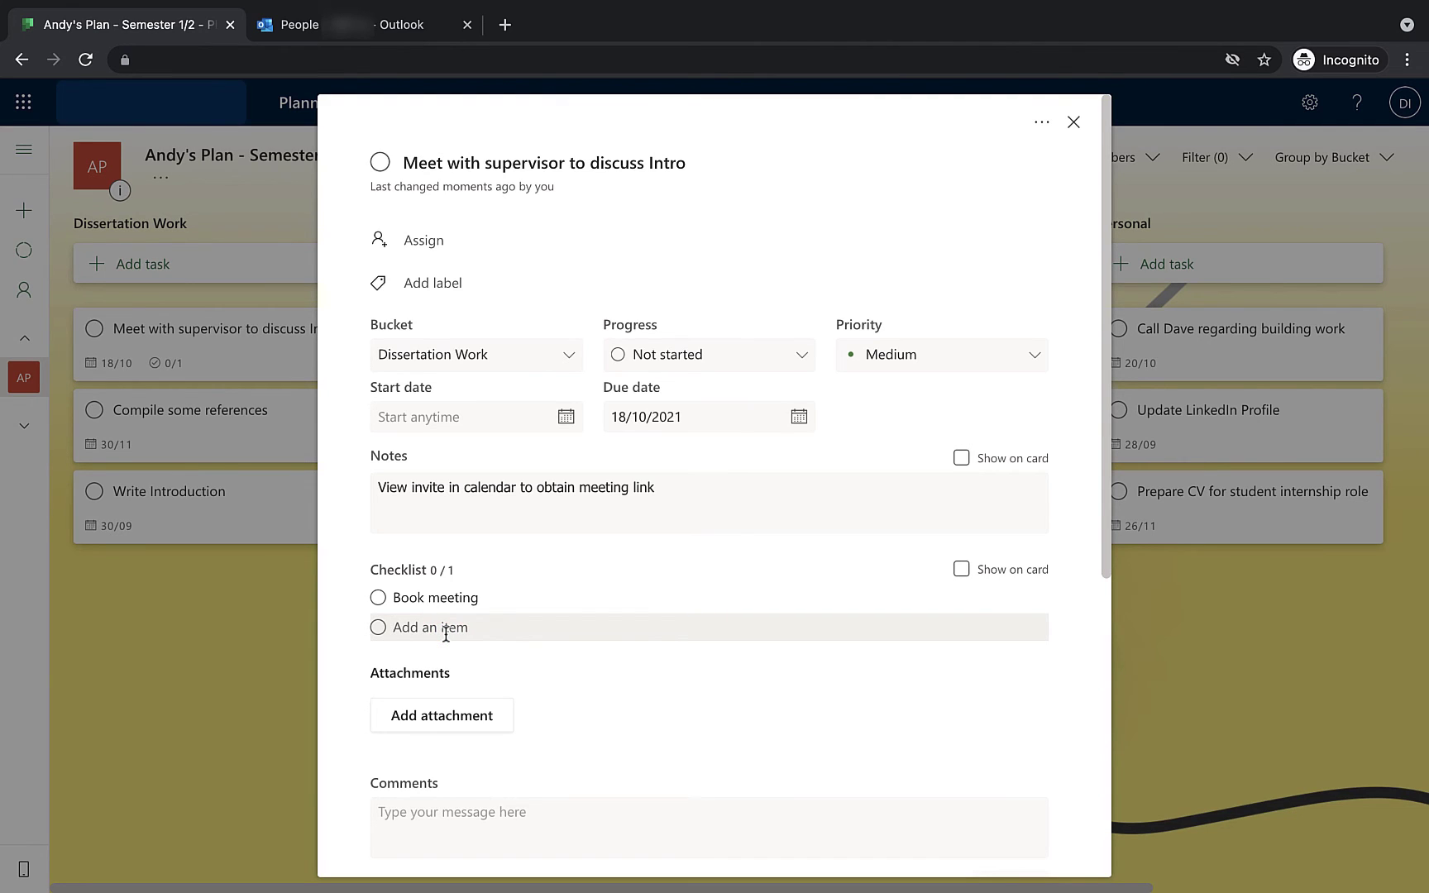
{"action": "type", "text": "Write my intro"}
{"action": "key", "text": "Return"}
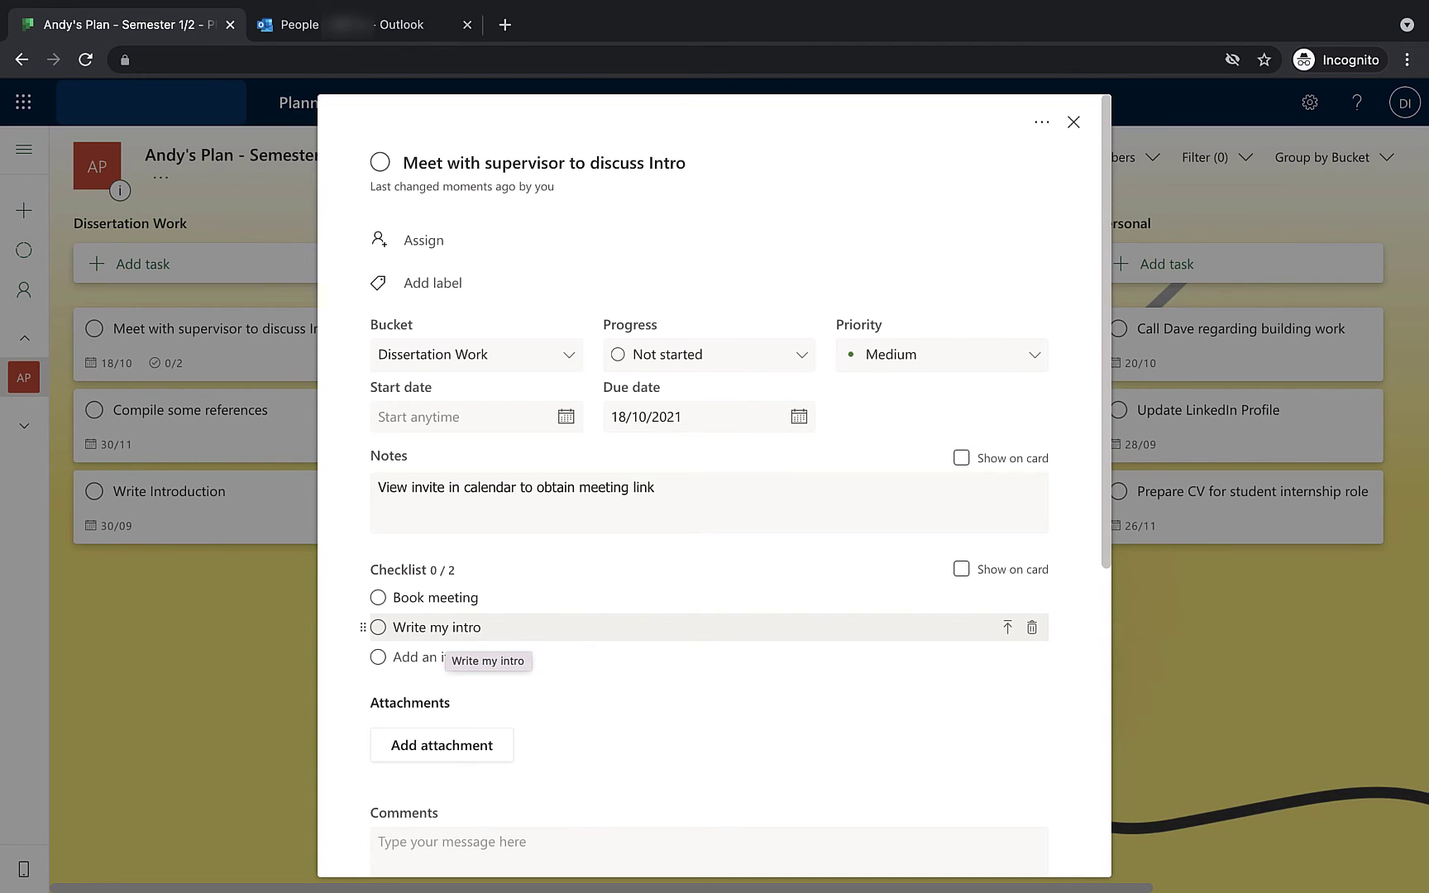
{"action": "type", "text": "Arrange a fol"}
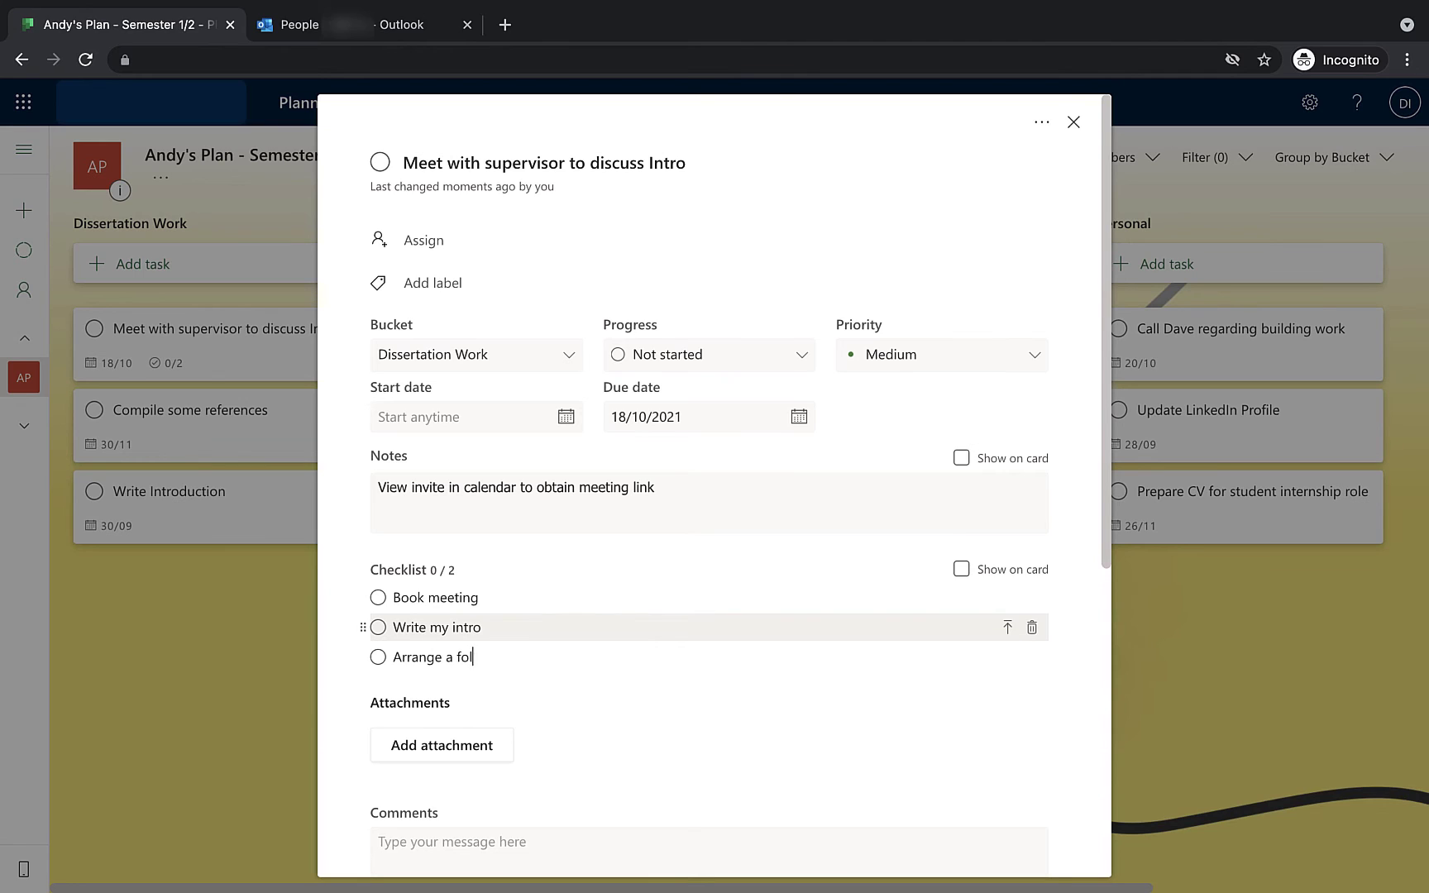
{"action": "type", "text": "low up meeting"}
{"action": "key", "text": "Return"}
{"action": "type", "text": "S"}
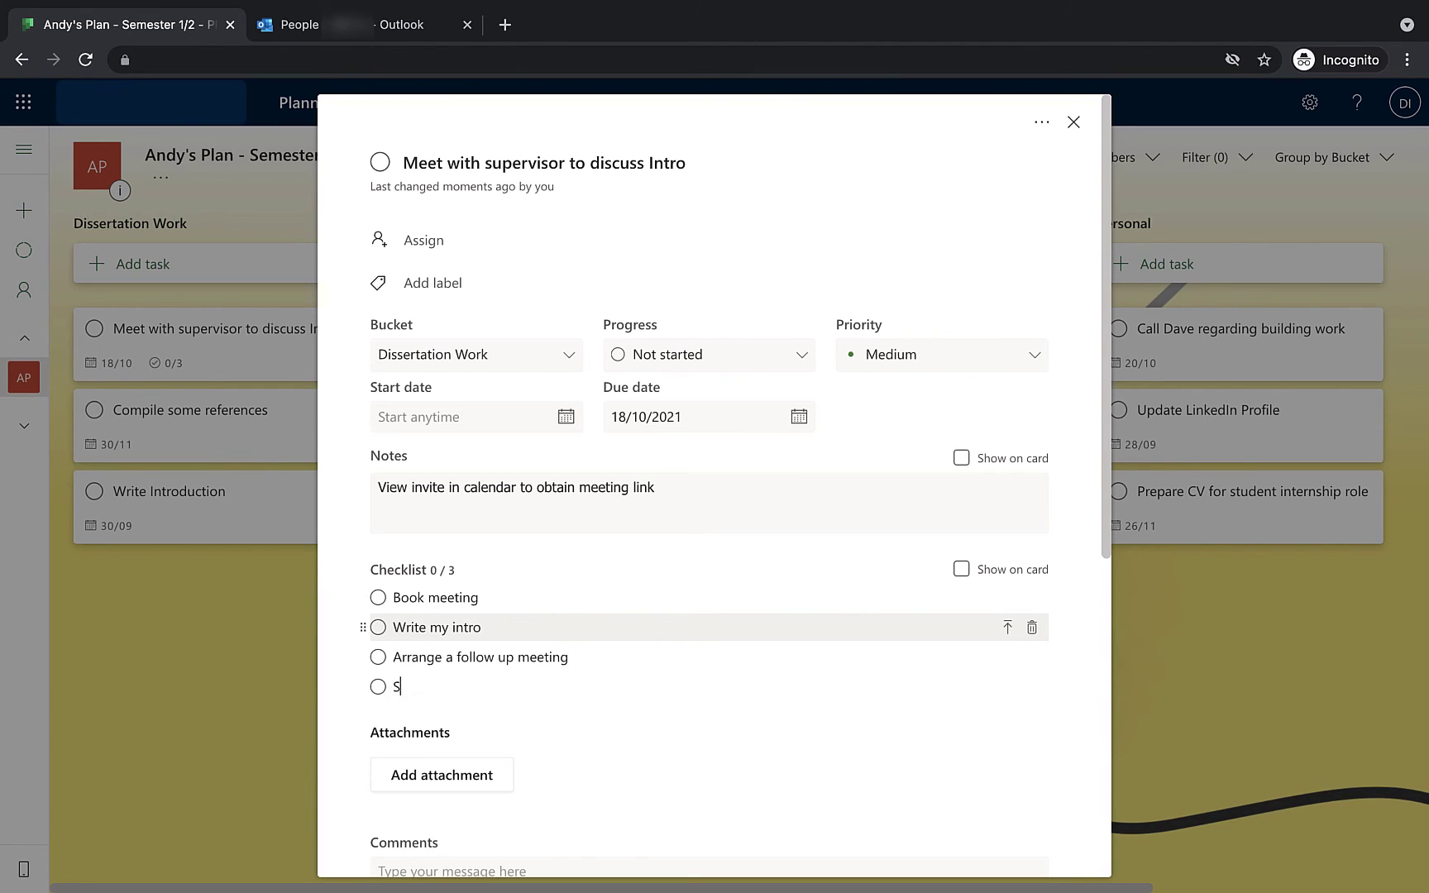
{"action": "type", "text": "ign off on intro text"}
{"action": "key", "text": "Return"}
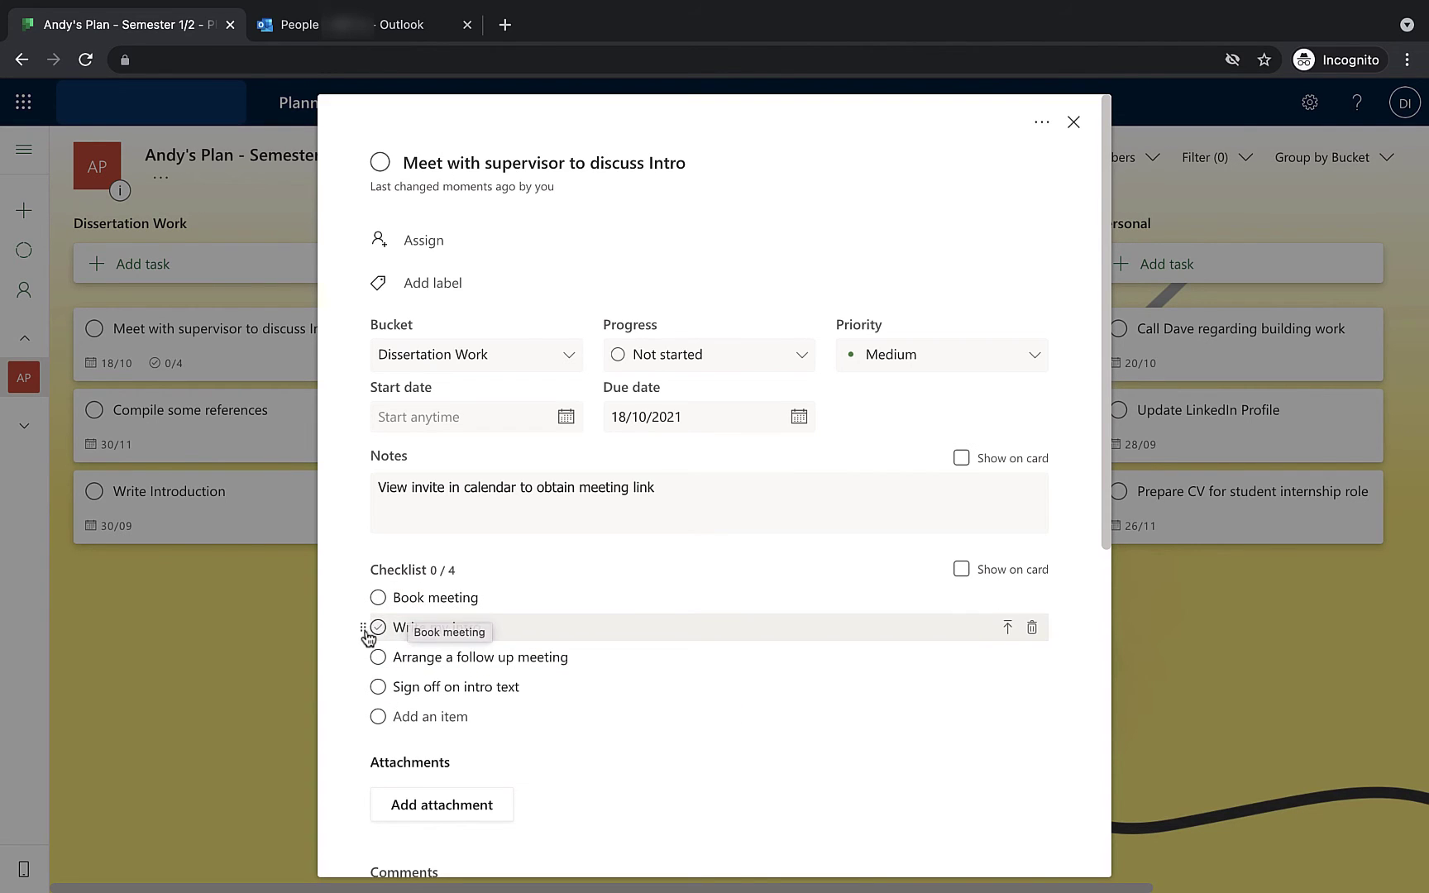
Swap the first two checklist items and restore their order, and show the checklist instead of the notes on the task card.
{"action": "left_click_drag", "start_coordinate": [364, 634], "coordinate": [367, 597]}
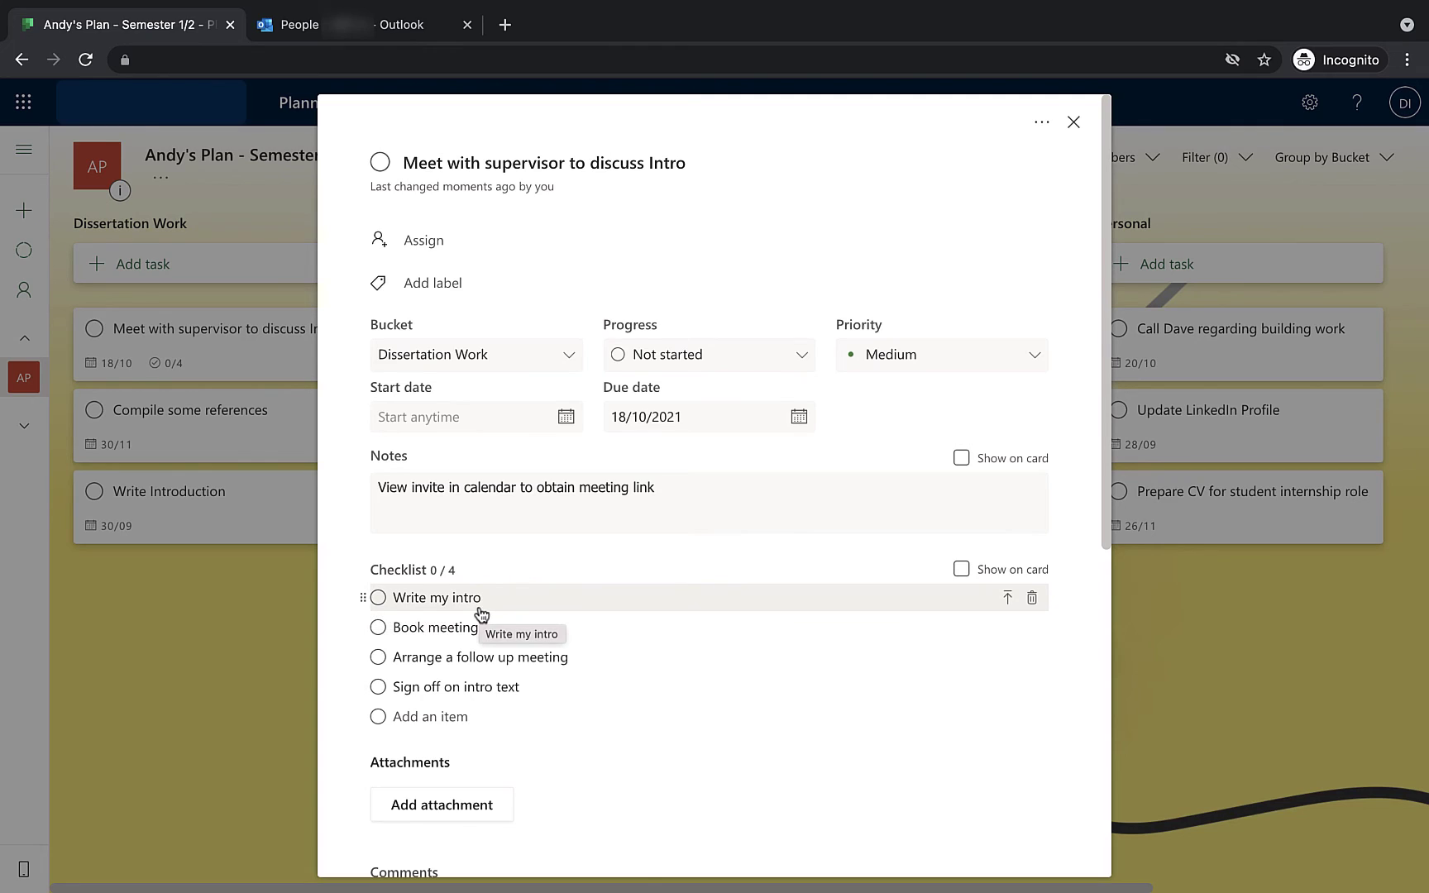
{"action": "left_click_drag", "start_coordinate": [364, 598], "coordinate": [365, 633]}
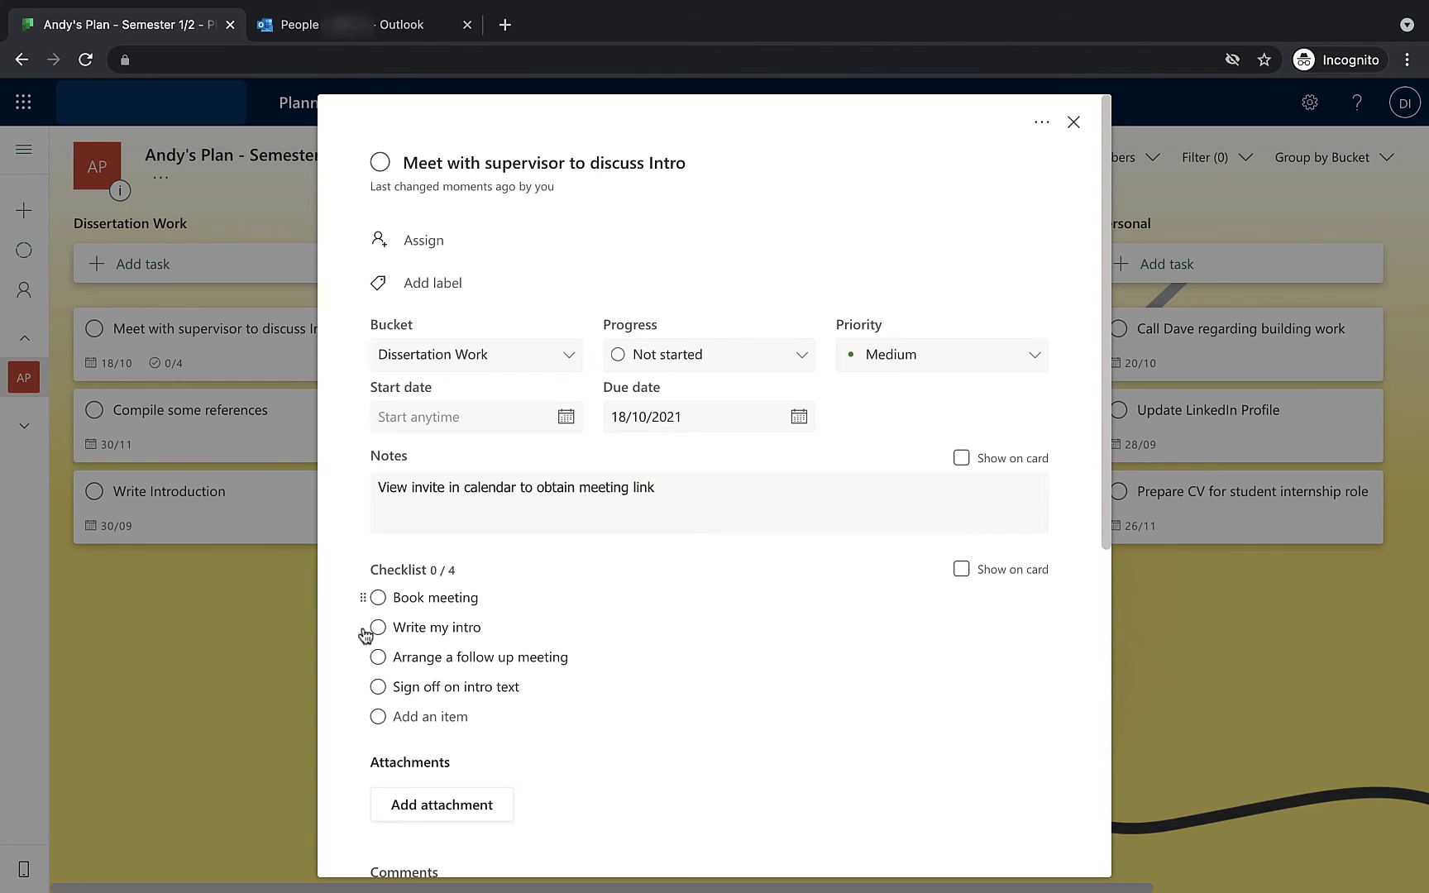
{"action": "left_click", "coordinate": [963, 574]}
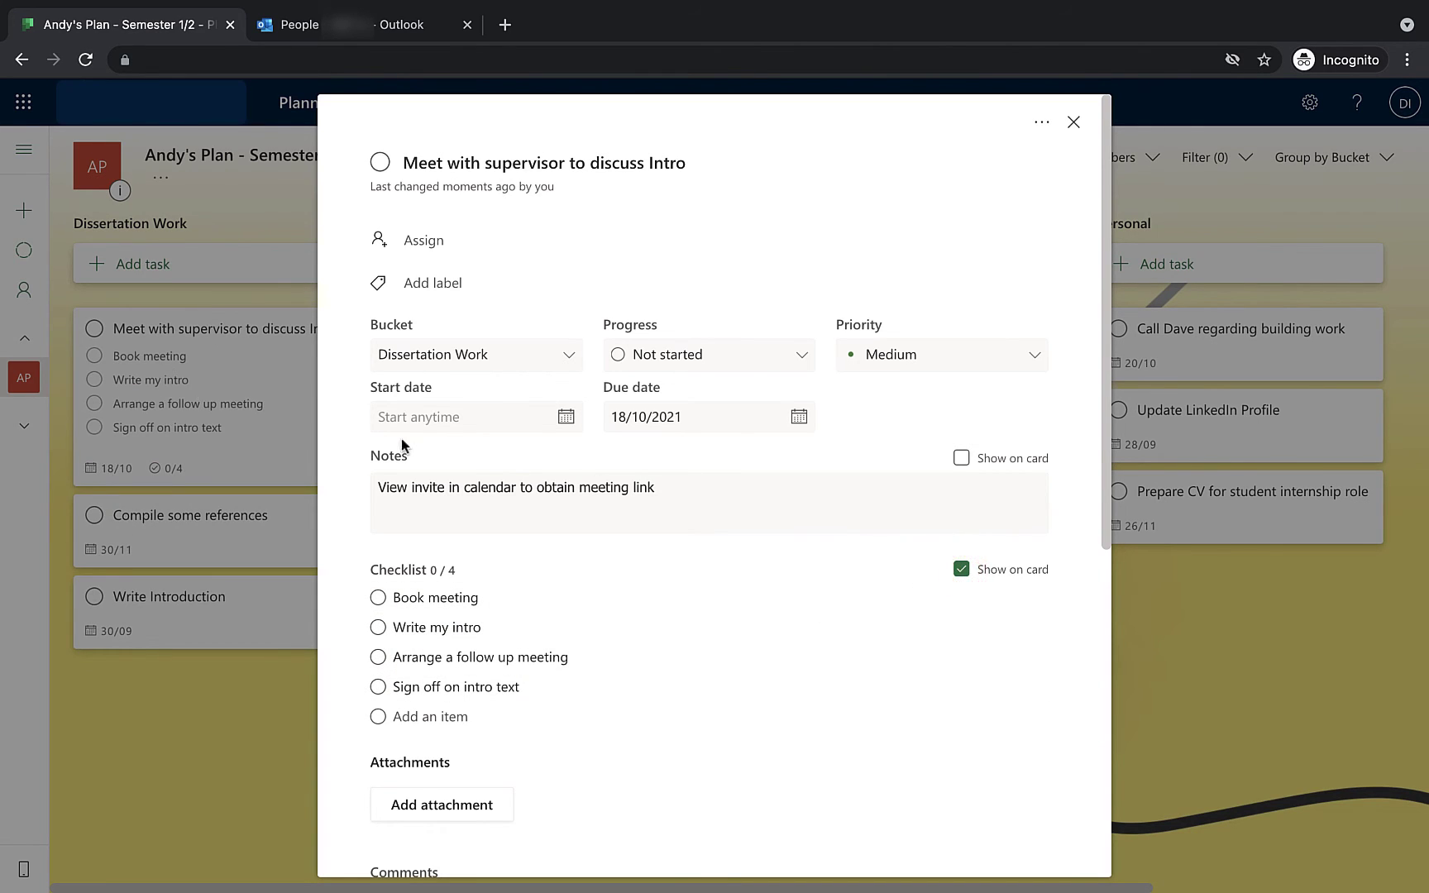
{"action": "left_click", "coordinate": [962, 461]}
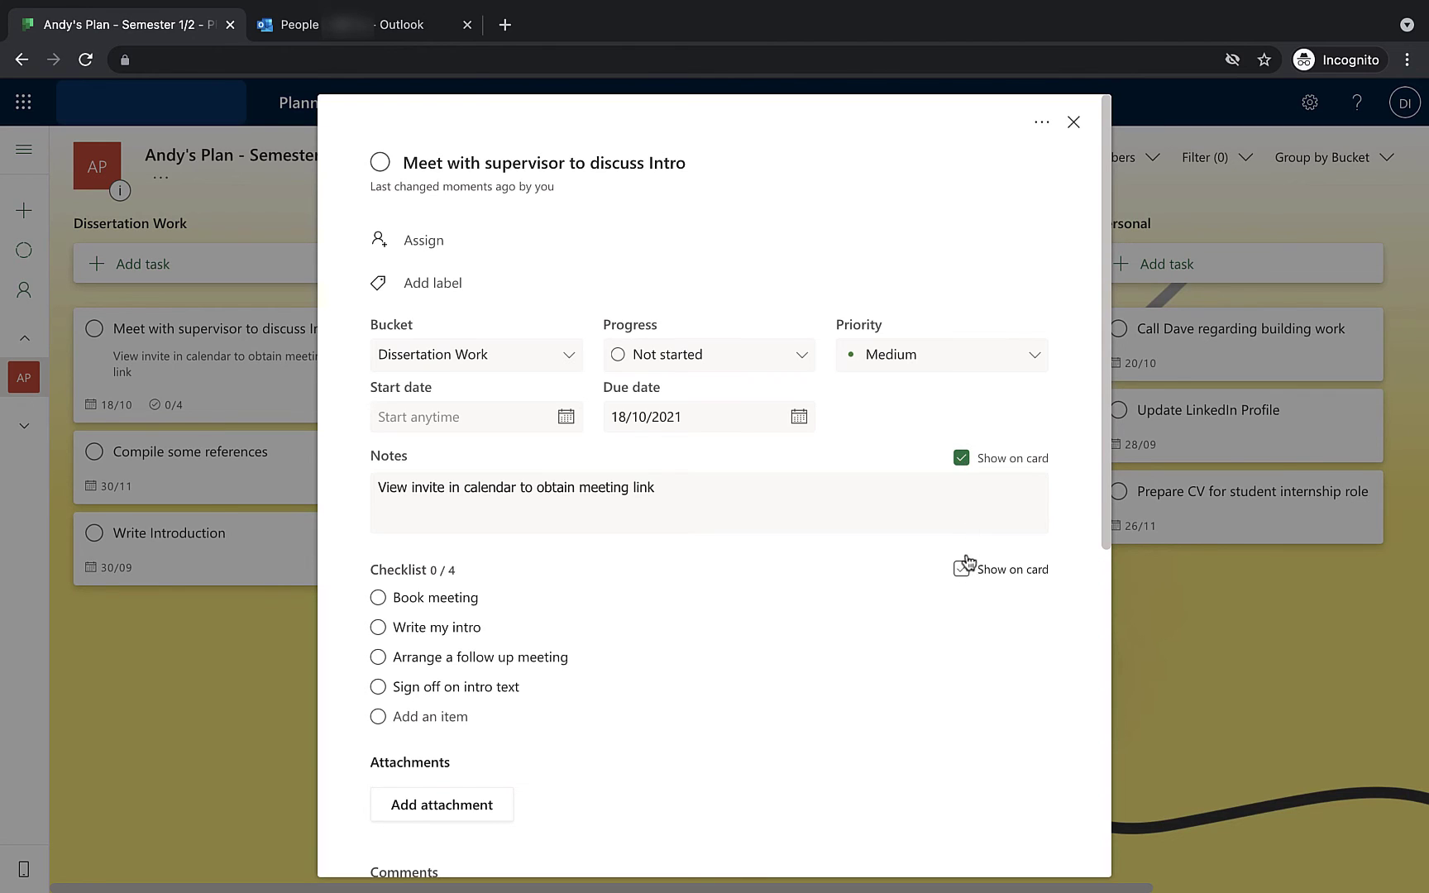
{"action": "left_click", "coordinate": [962, 570]}
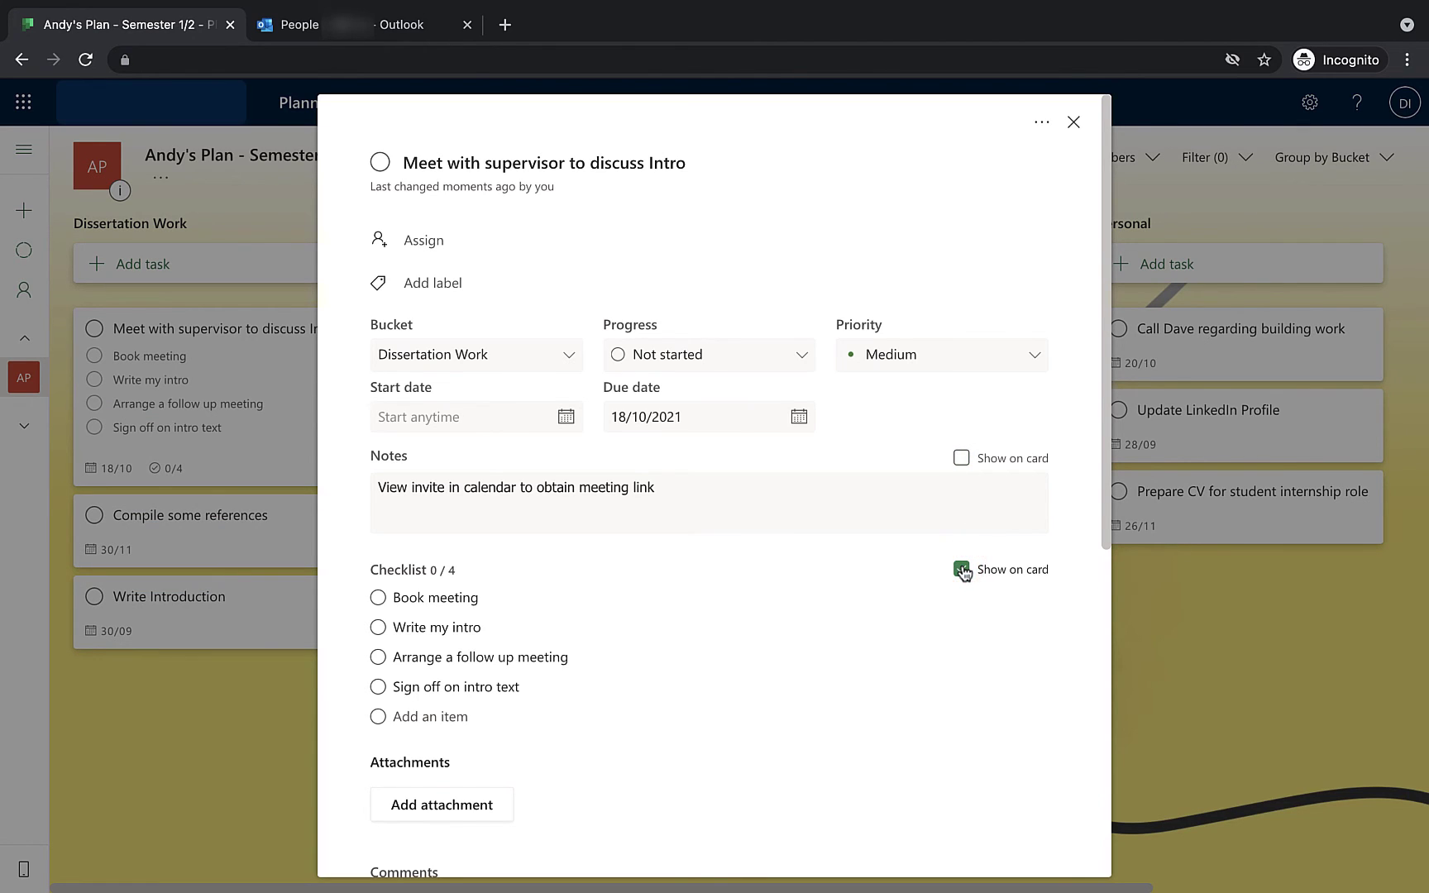
{"action": "scroll", "coordinate": [578, 593], "scroll_direction": "down", "scroll_amount": 3}
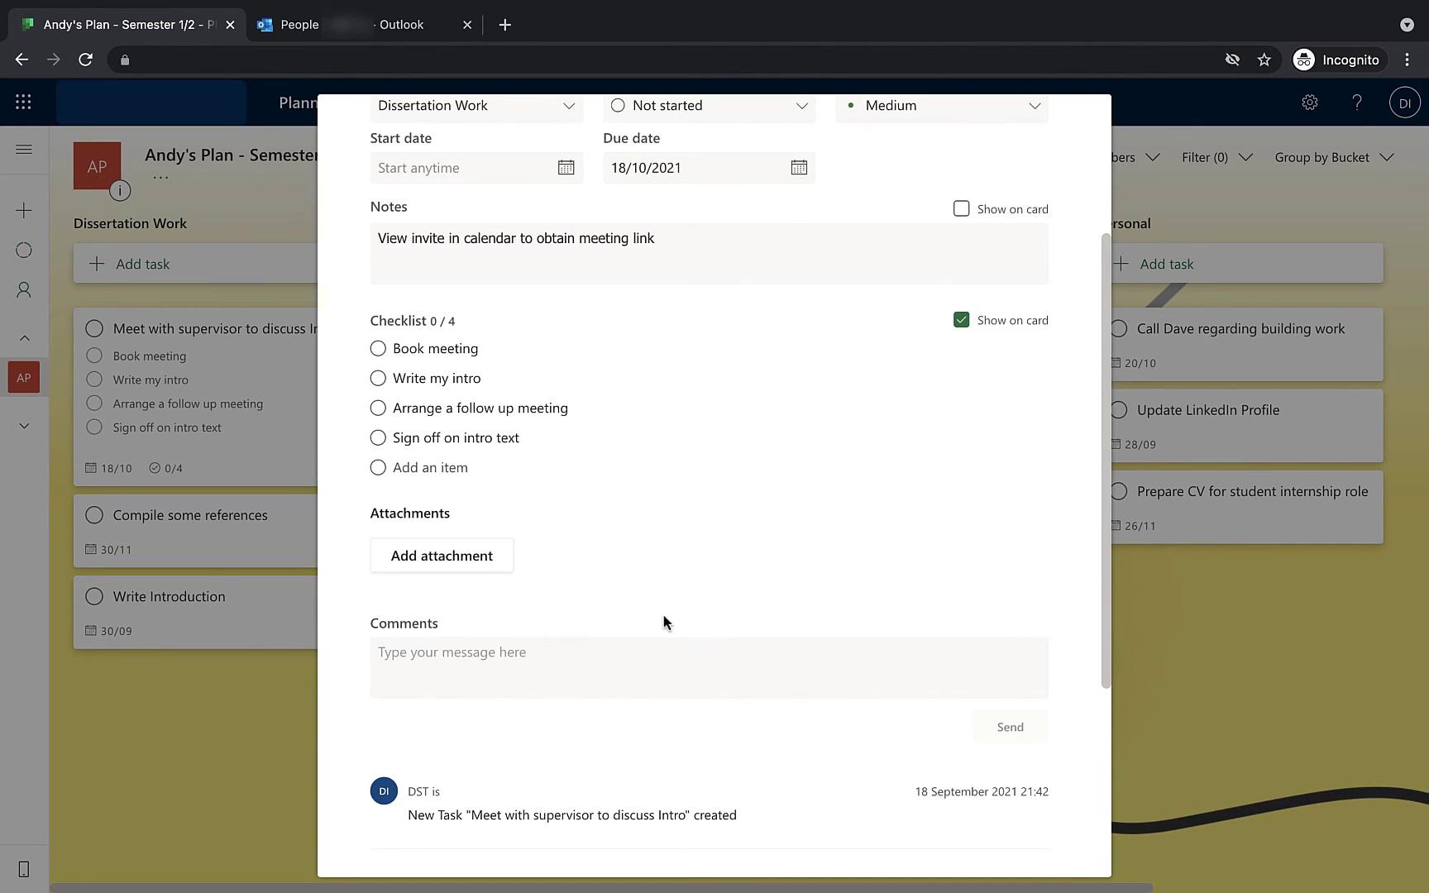
{"action": "scroll", "coordinate": [673, 610], "scroll_direction": "up", "scroll_amount": 3}
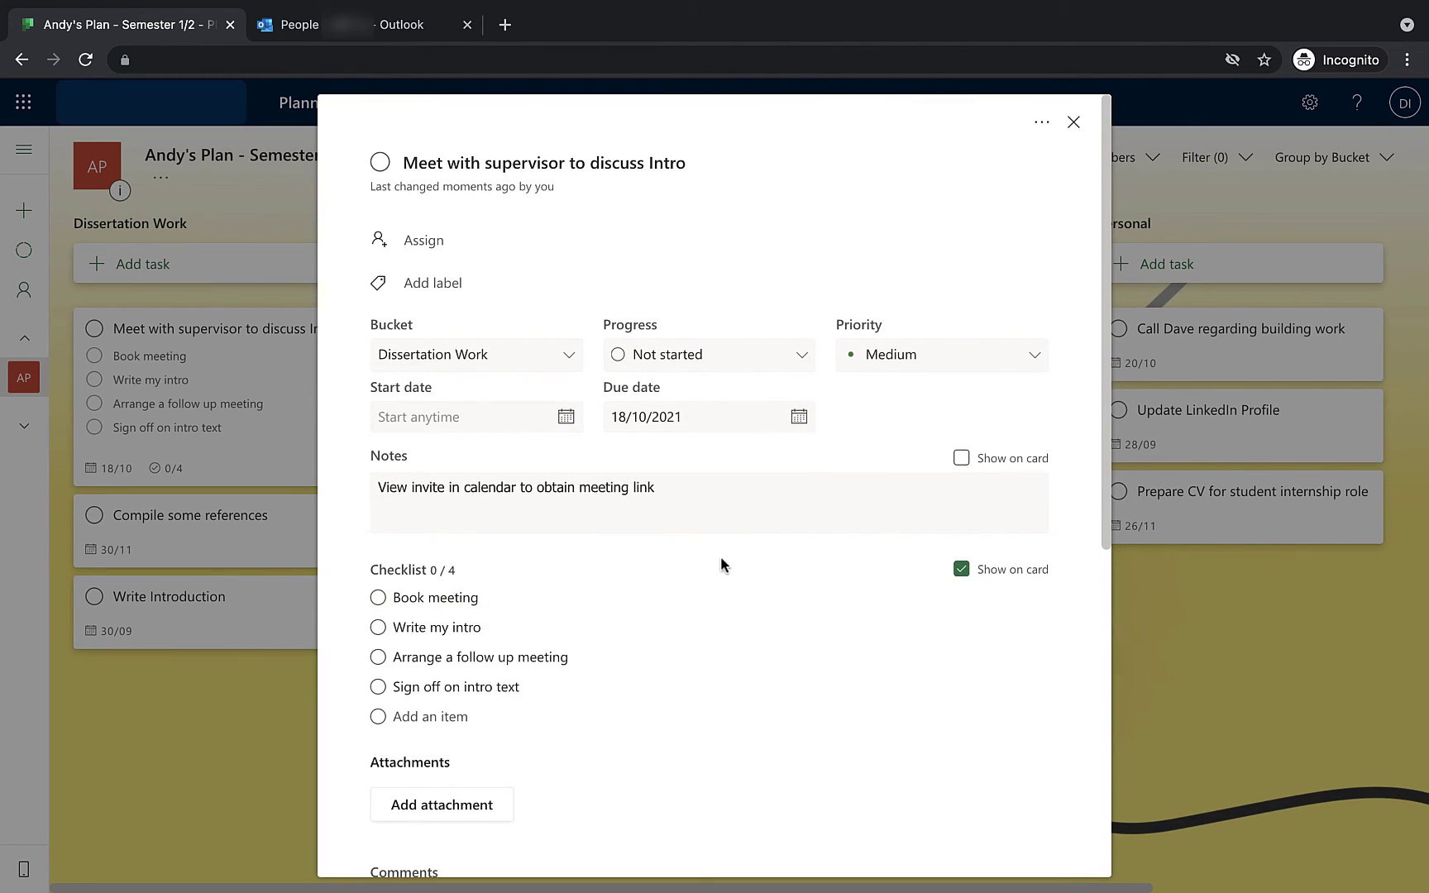
{"action": "left_click", "coordinate": [1193, 638]}
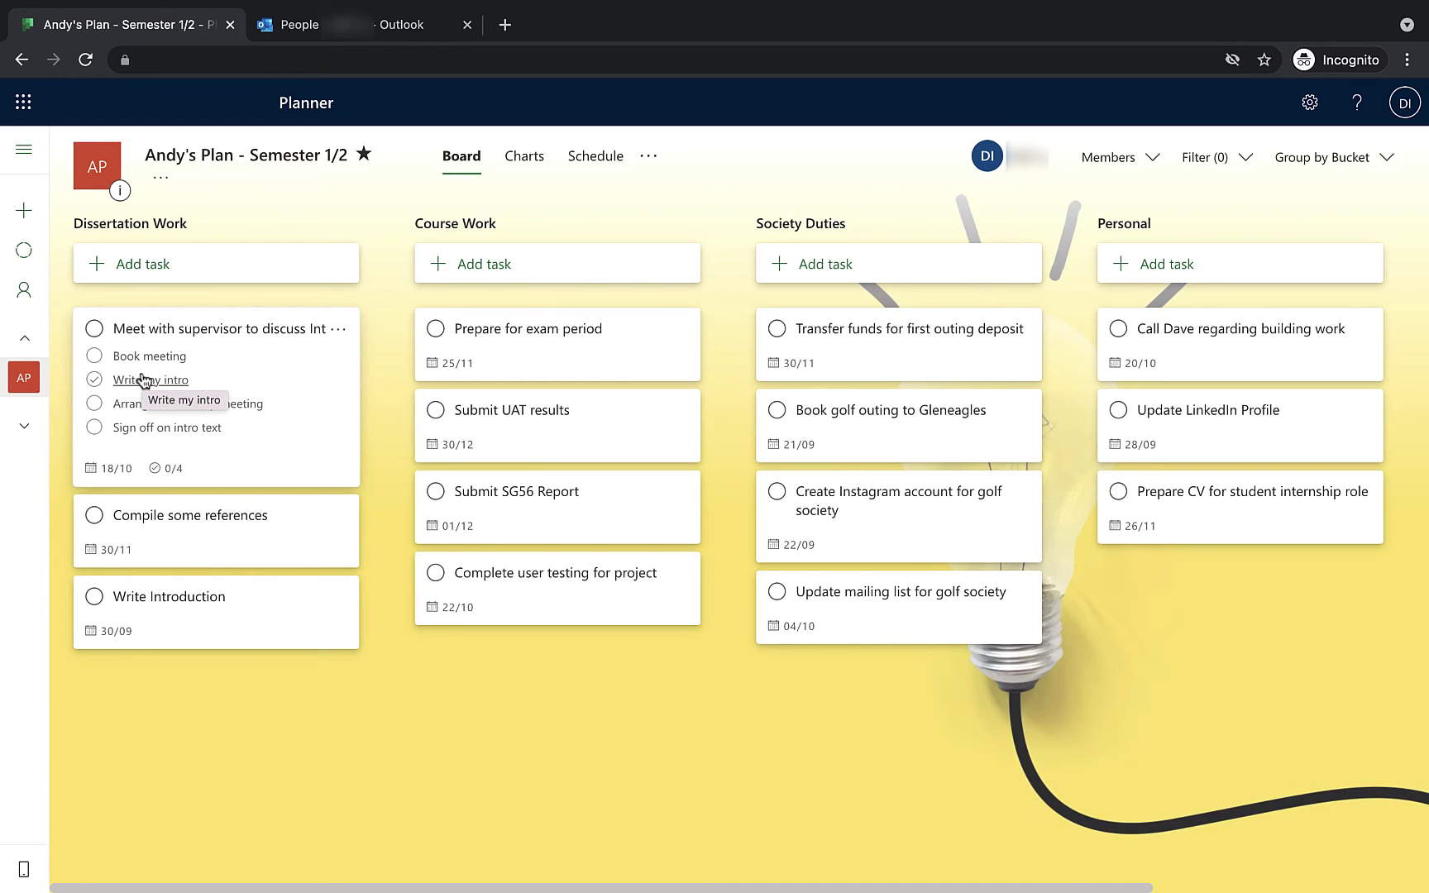
Mark "Book meeting" complete on the task card and "Write my intro" complete in the task details.
{"action": "left_click", "coordinate": [95, 358]}
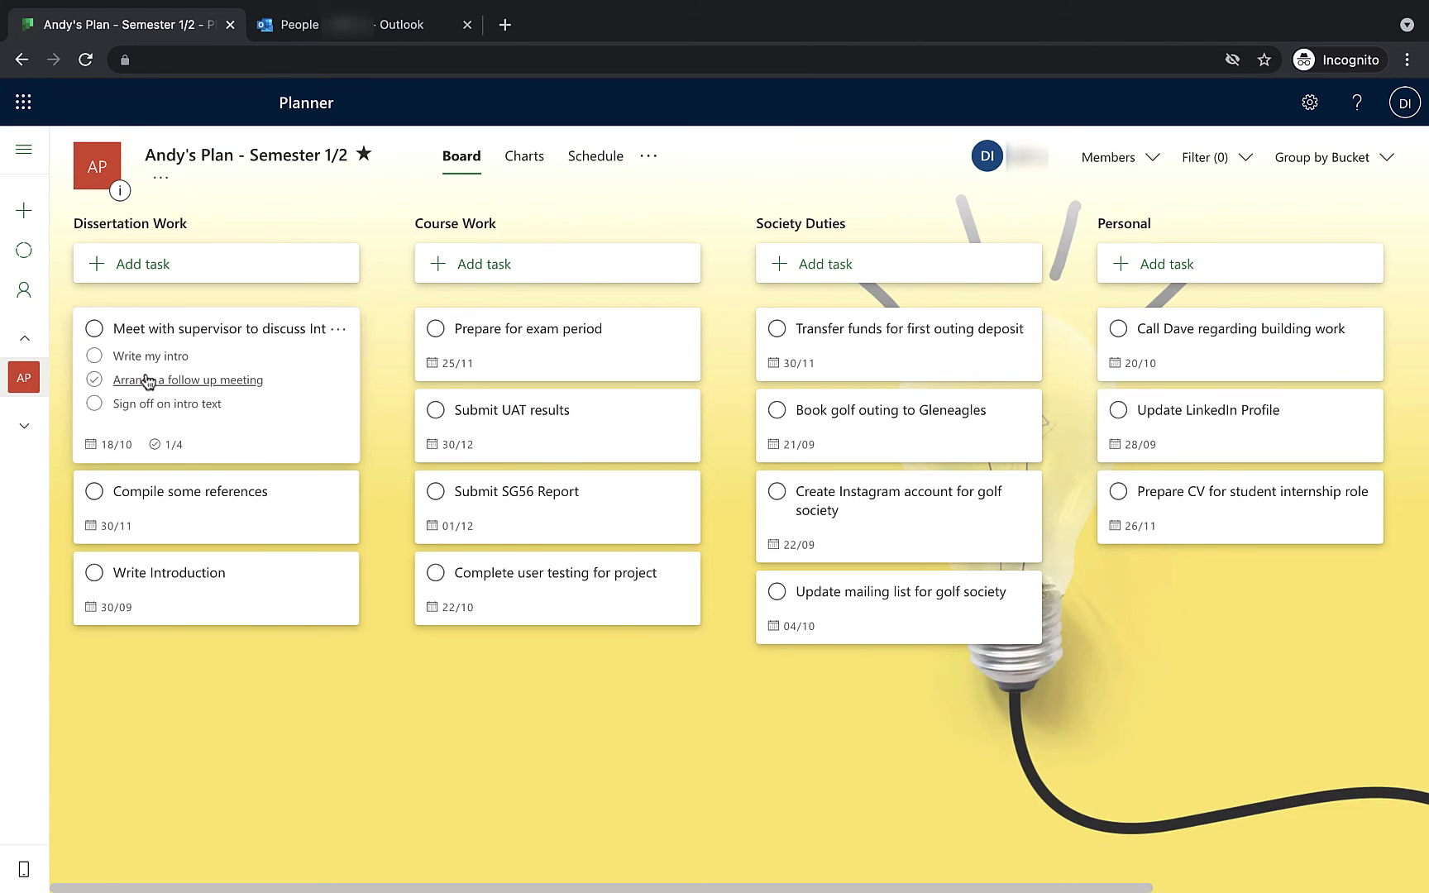
{"action": "left_click", "coordinate": [173, 451]}
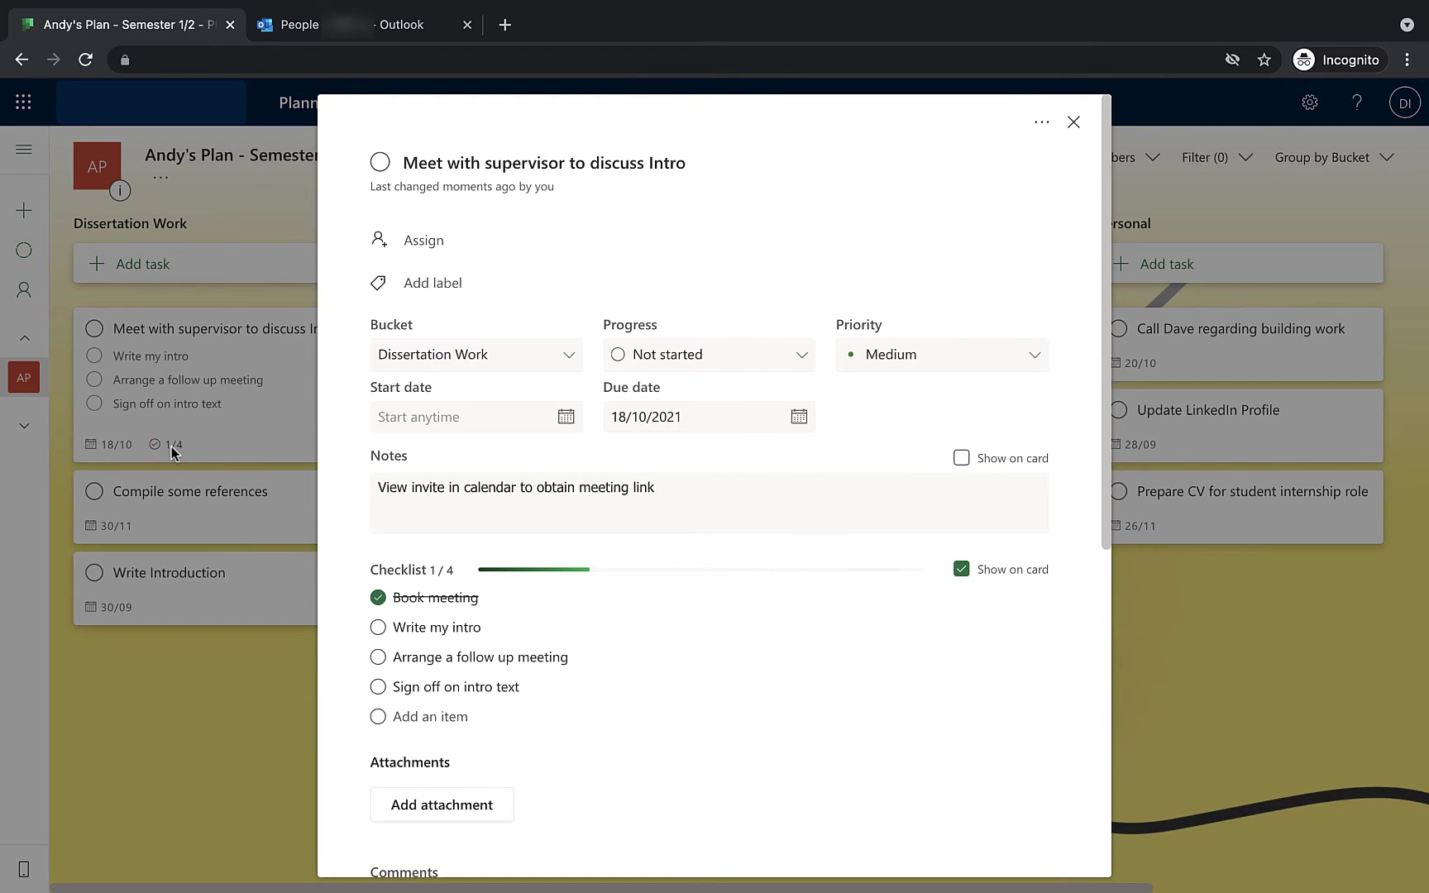
{"action": "left_click", "coordinate": [380, 598]}
{"action": "left_click", "coordinate": [380, 599]}
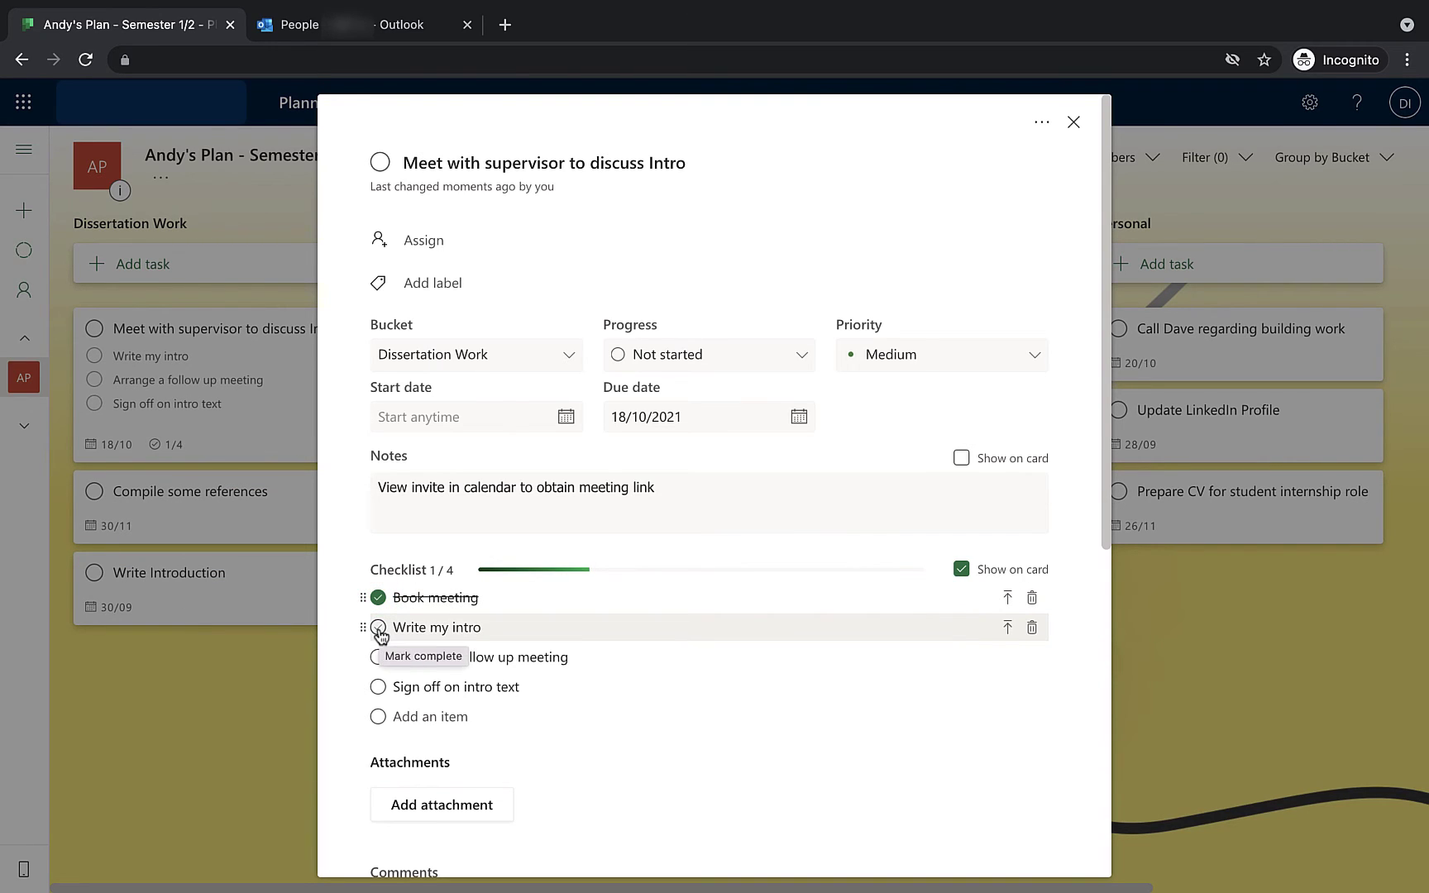
{"action": "left_click", "coordinate": [378, 627]}
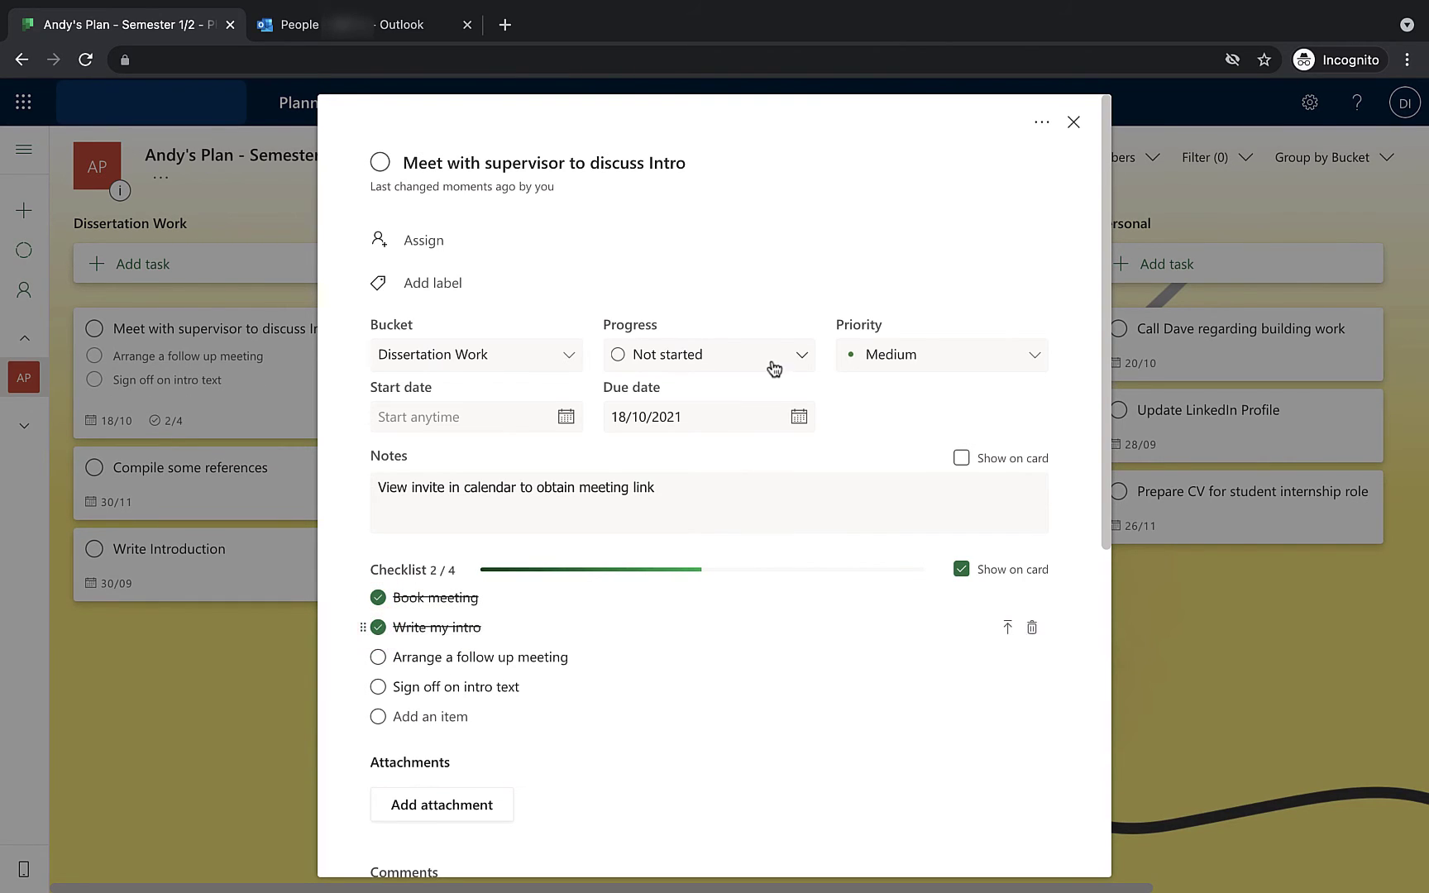
Apply the Pink label to "Meet with supervisor to discuss Intro" and close the task details.
{"action": "left_click", "coordinate": [429, 285]}
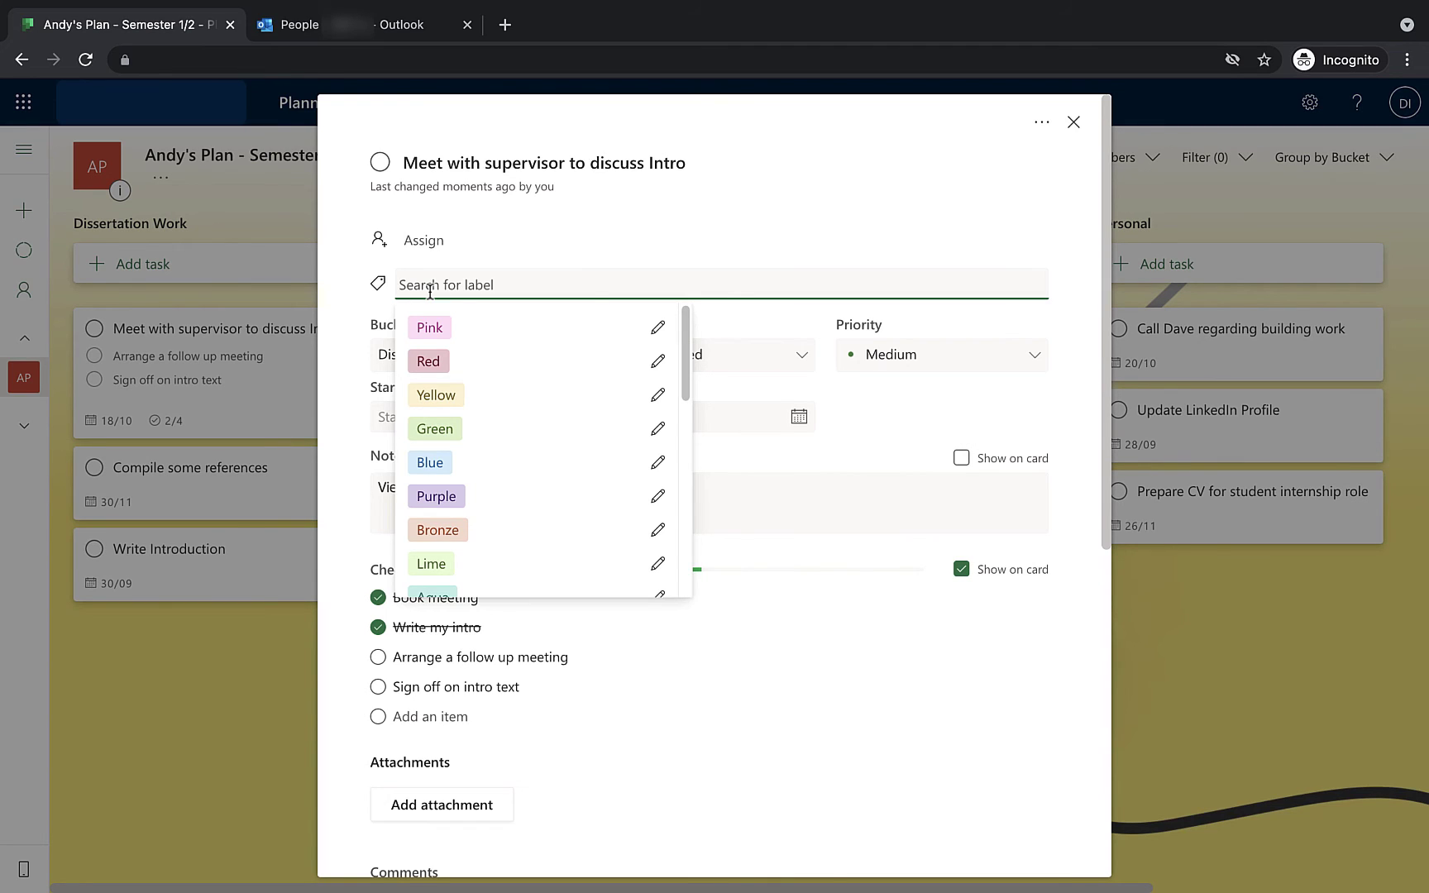
{"action": "left_click", "coordinate": [431, 327]}
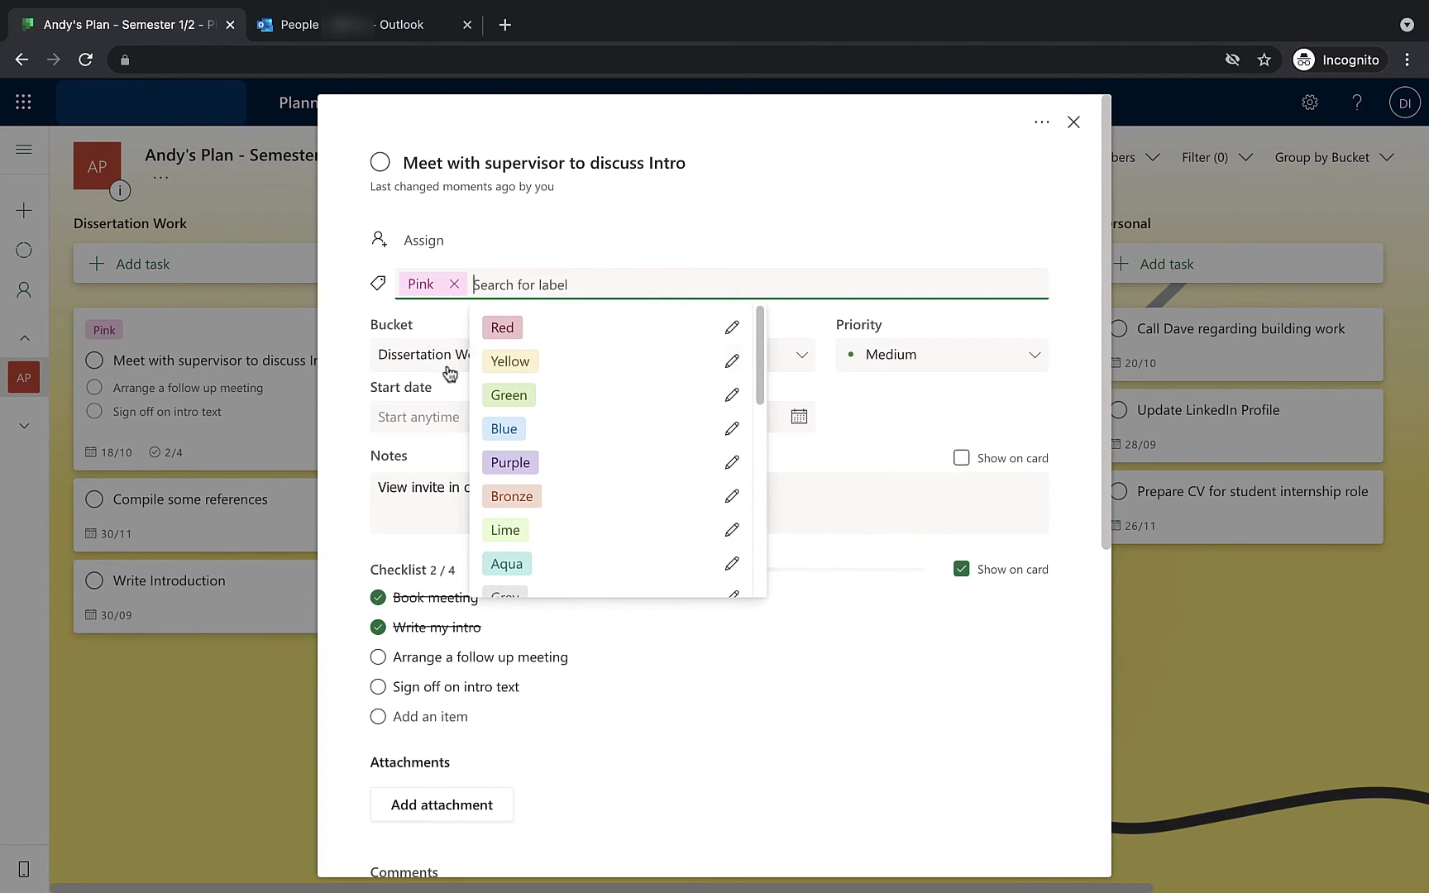
{"action": "left_click", "coordinate": [1073, 122]}
{"action": "left_click", "coordinate": [1074, 123]}
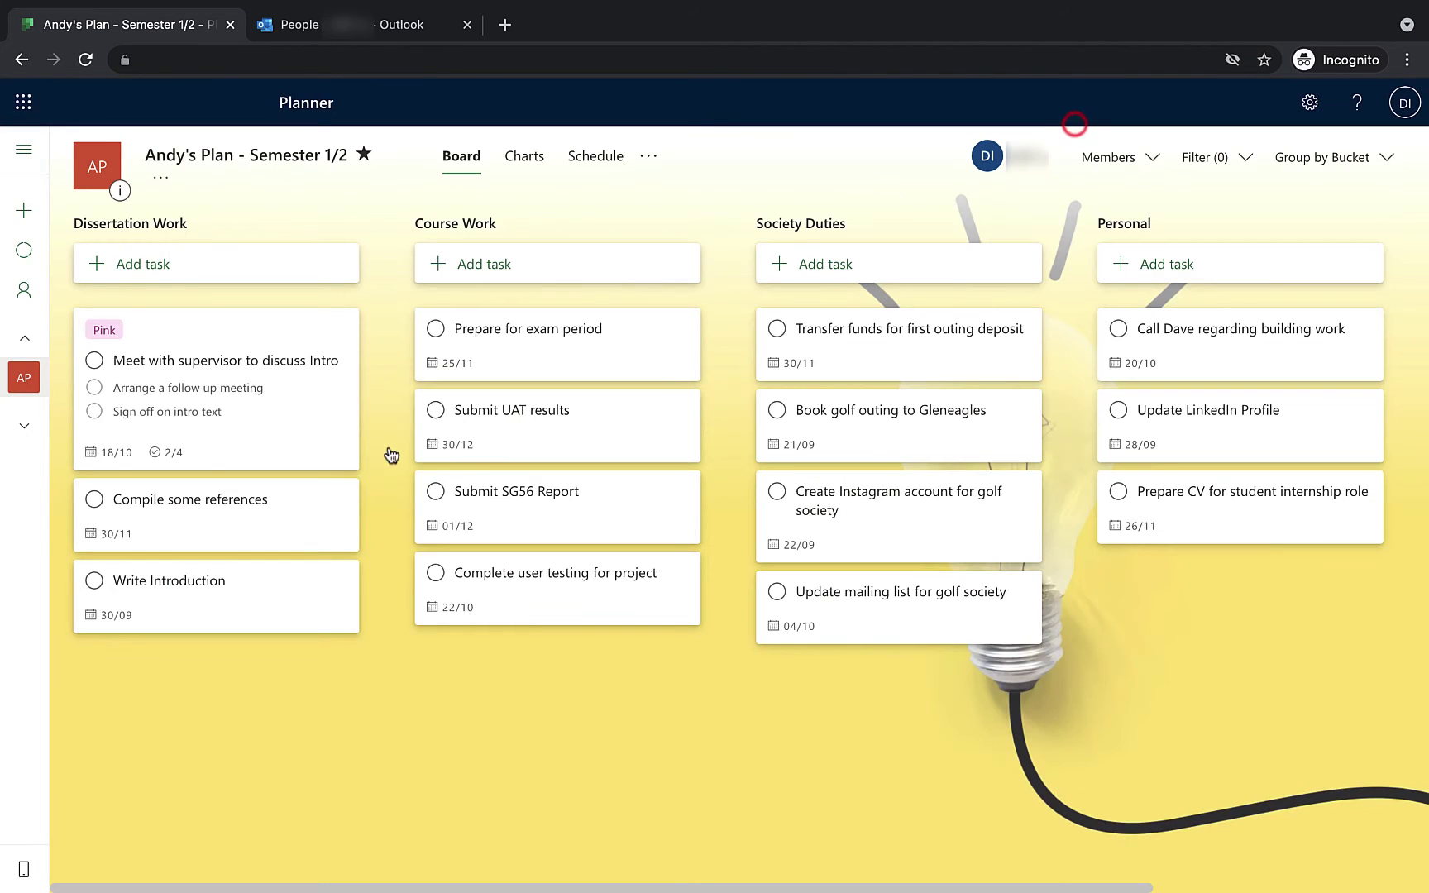
Apply the Pink label to the "Compile some references" task and close its details.
{"action": "left_click", "coordinate": [232, 536]}
{"action": "left_click", "coordinate": [420, 279]}
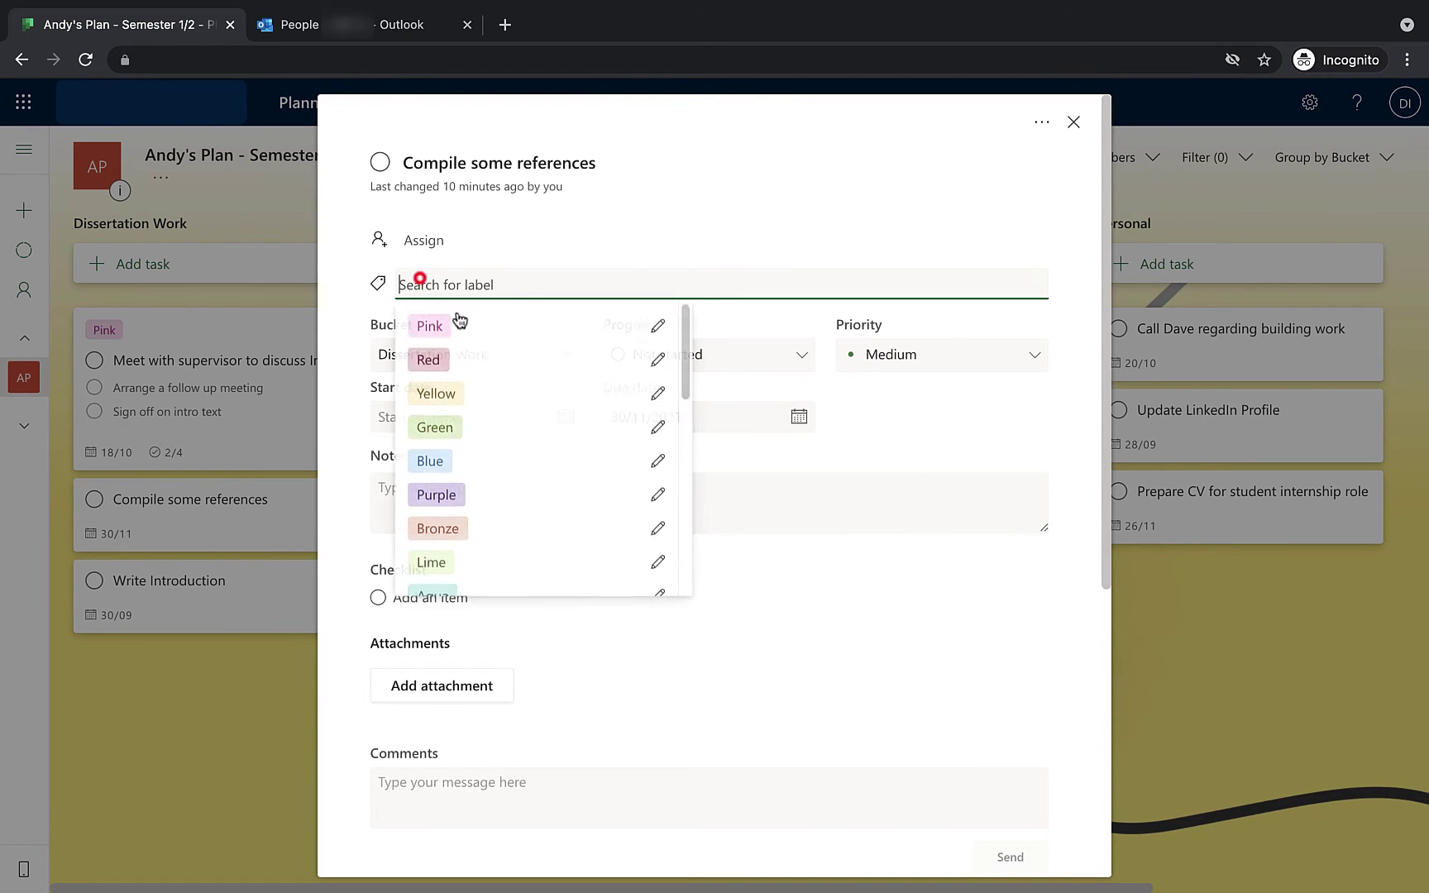
{"action": "left_click", "coordinate": [429, 329]}
{"action": "left_click", "coordinate": [1074, 122]}
{"action": "left_click", "coordinate": [1074, 122]}
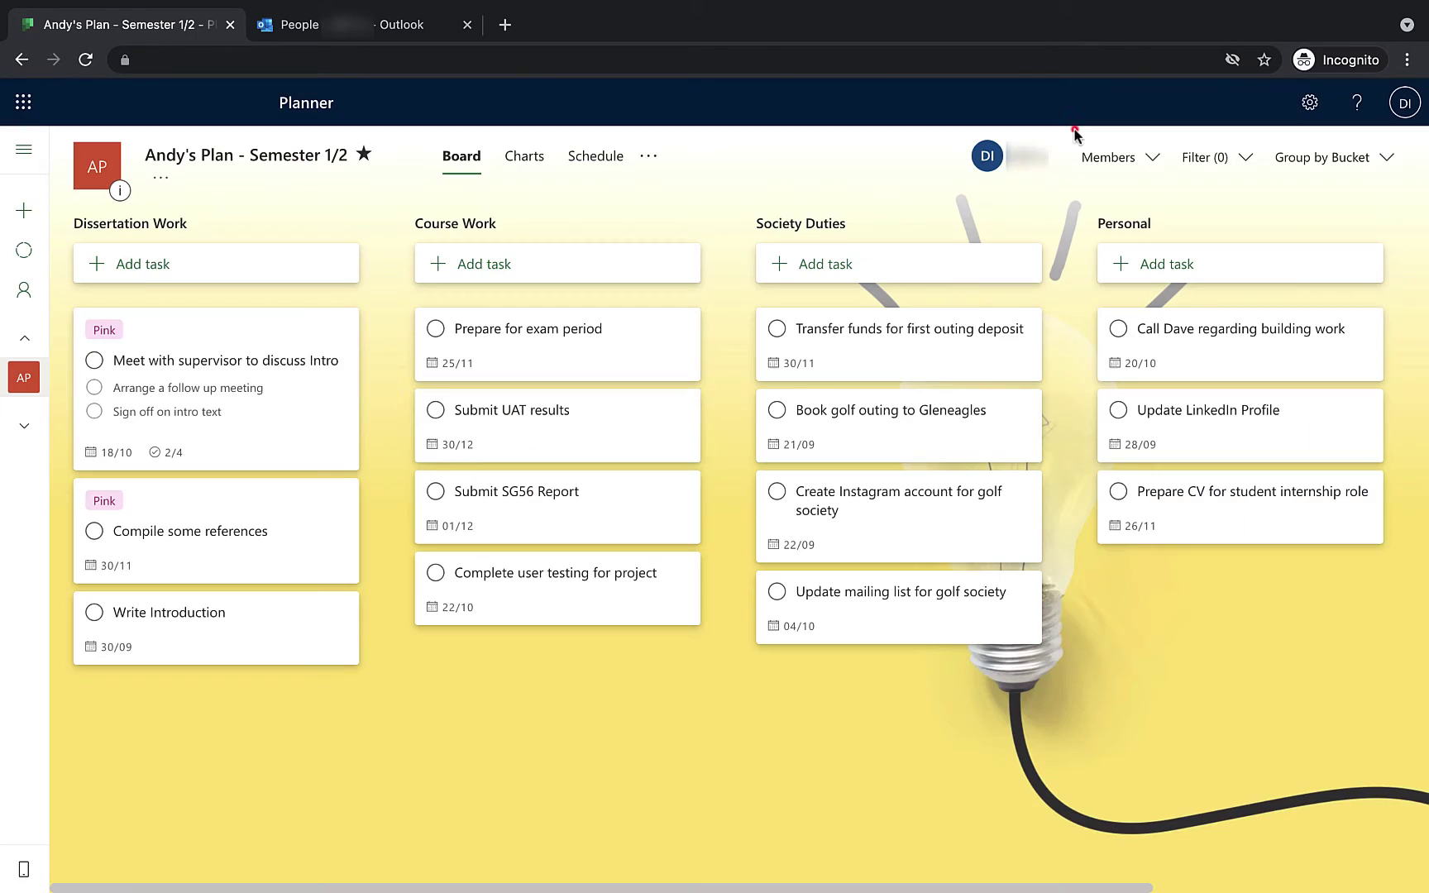
Apply the Pink label to the "Write Introduction" task in the "Dissertation Work" bucket.
{"action": "left_click", "coordinate": [252, 616]}
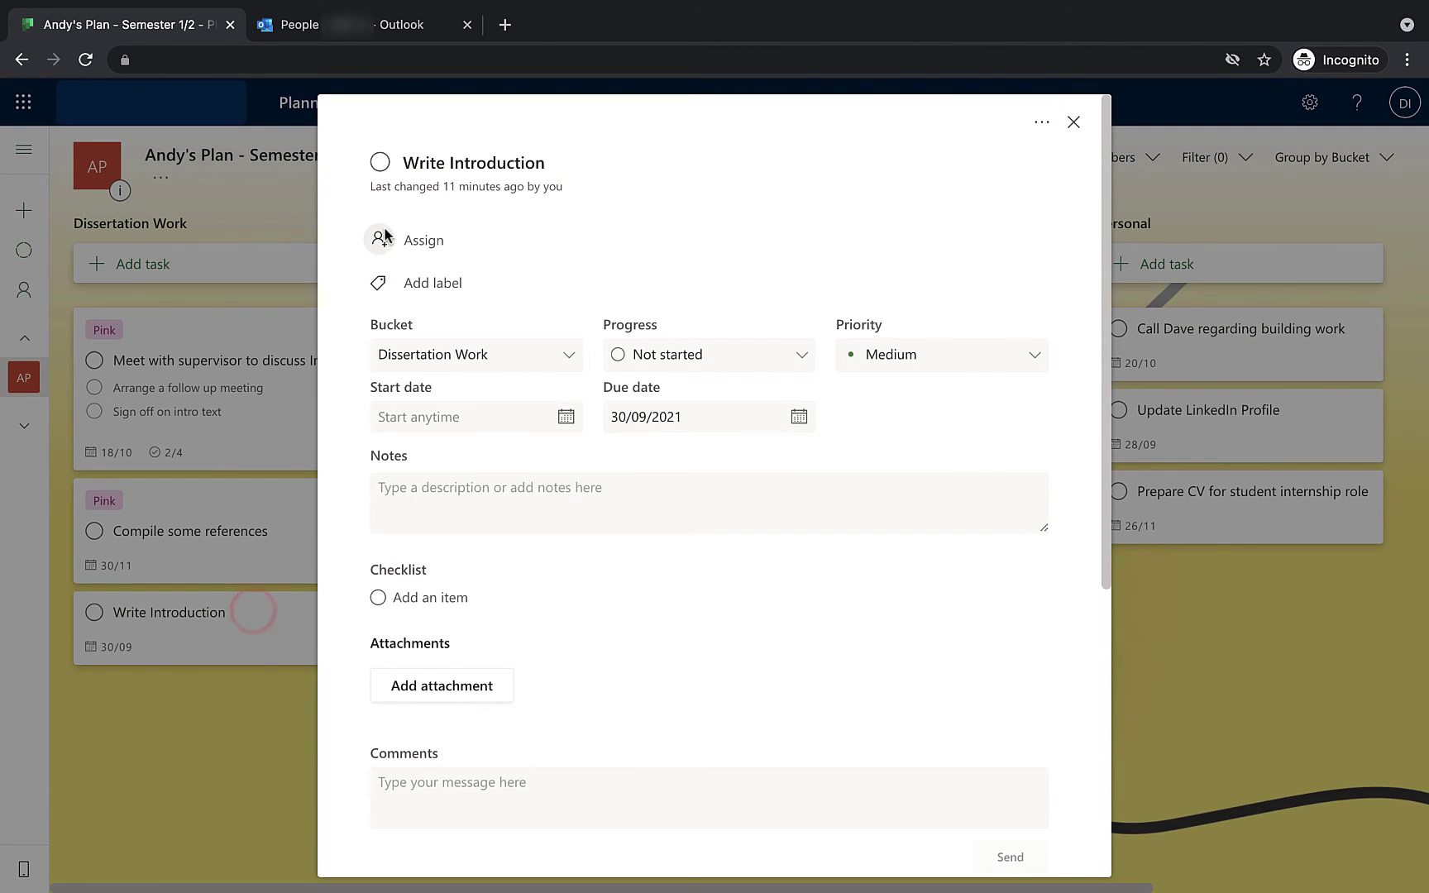
{"action": "left_click", "coordinate": [389, 283]}
{"action": "left_click", "coordinate": [431, 325]}
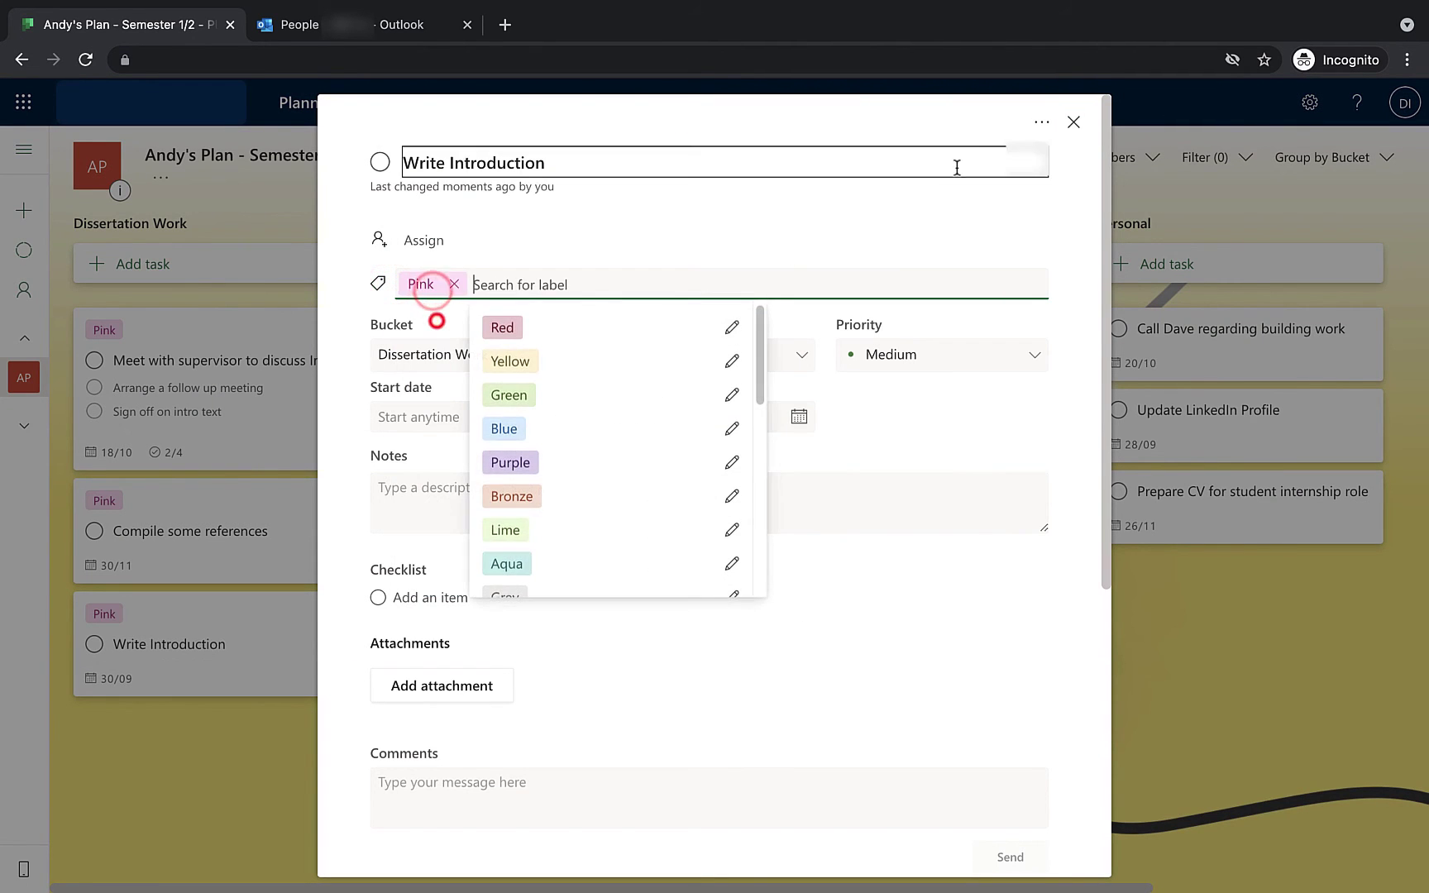
{"action": "left_click", "coordinate": [792, 221]}
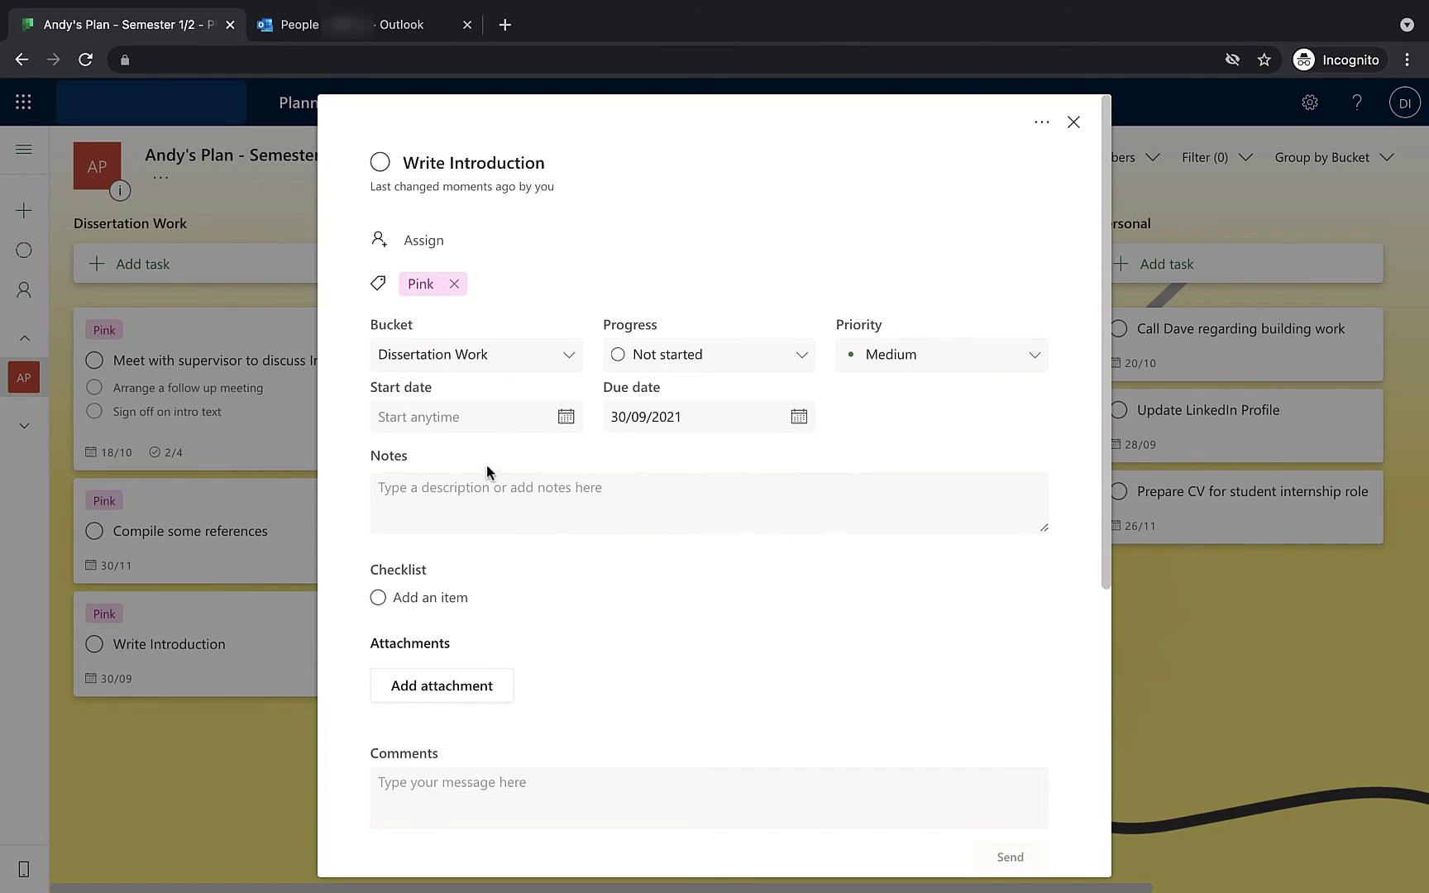
Set the "Write Introduction" task's start date to 18/09/2021, progress to In progress and priority to Important.
{"action": "left_click", "coordinate": [461, 416]}
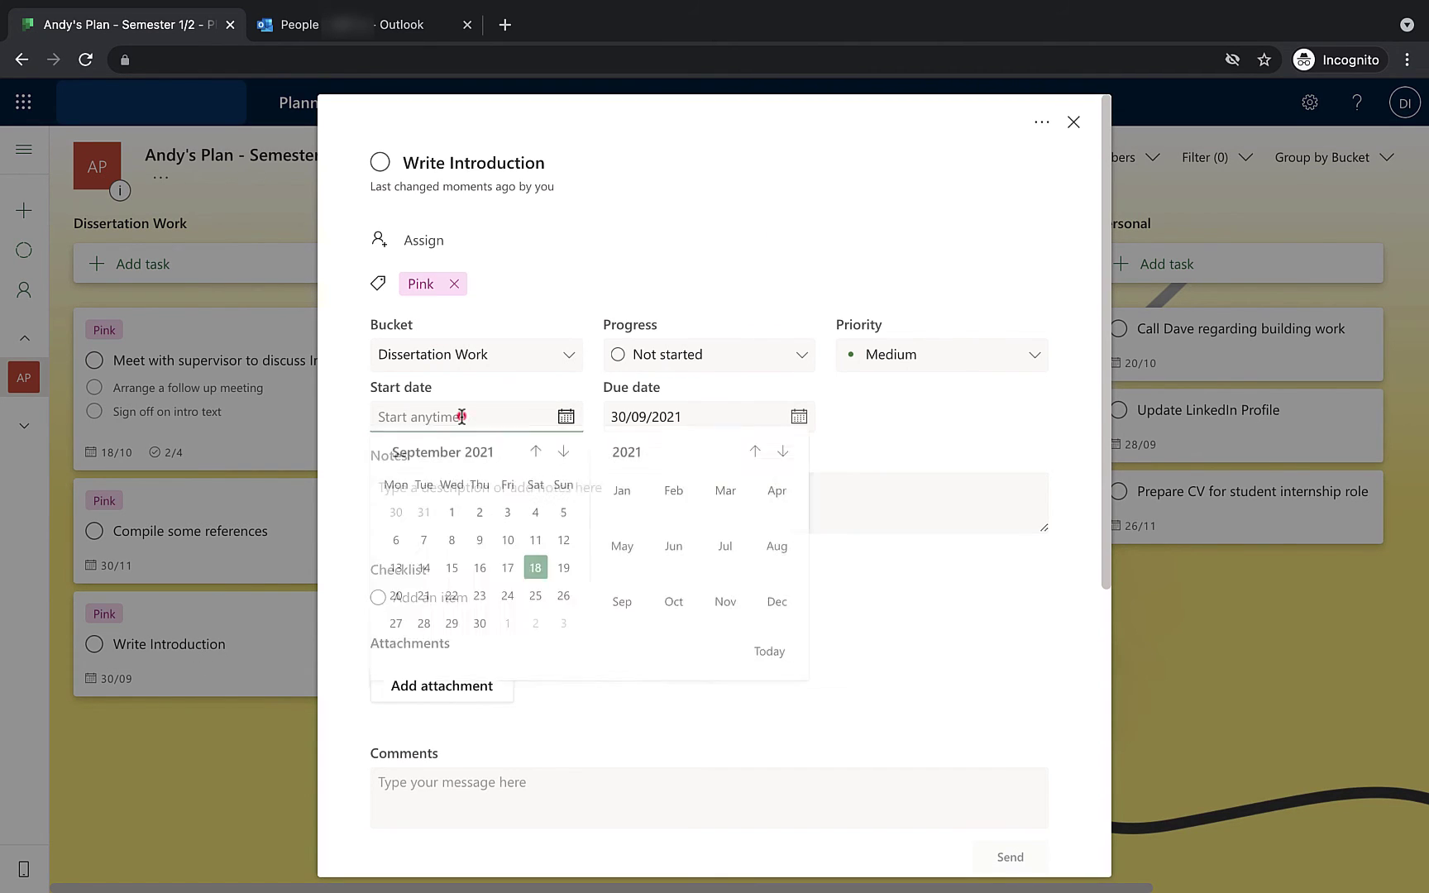
{"action": "left_click", "coordinate": [535, 574]}
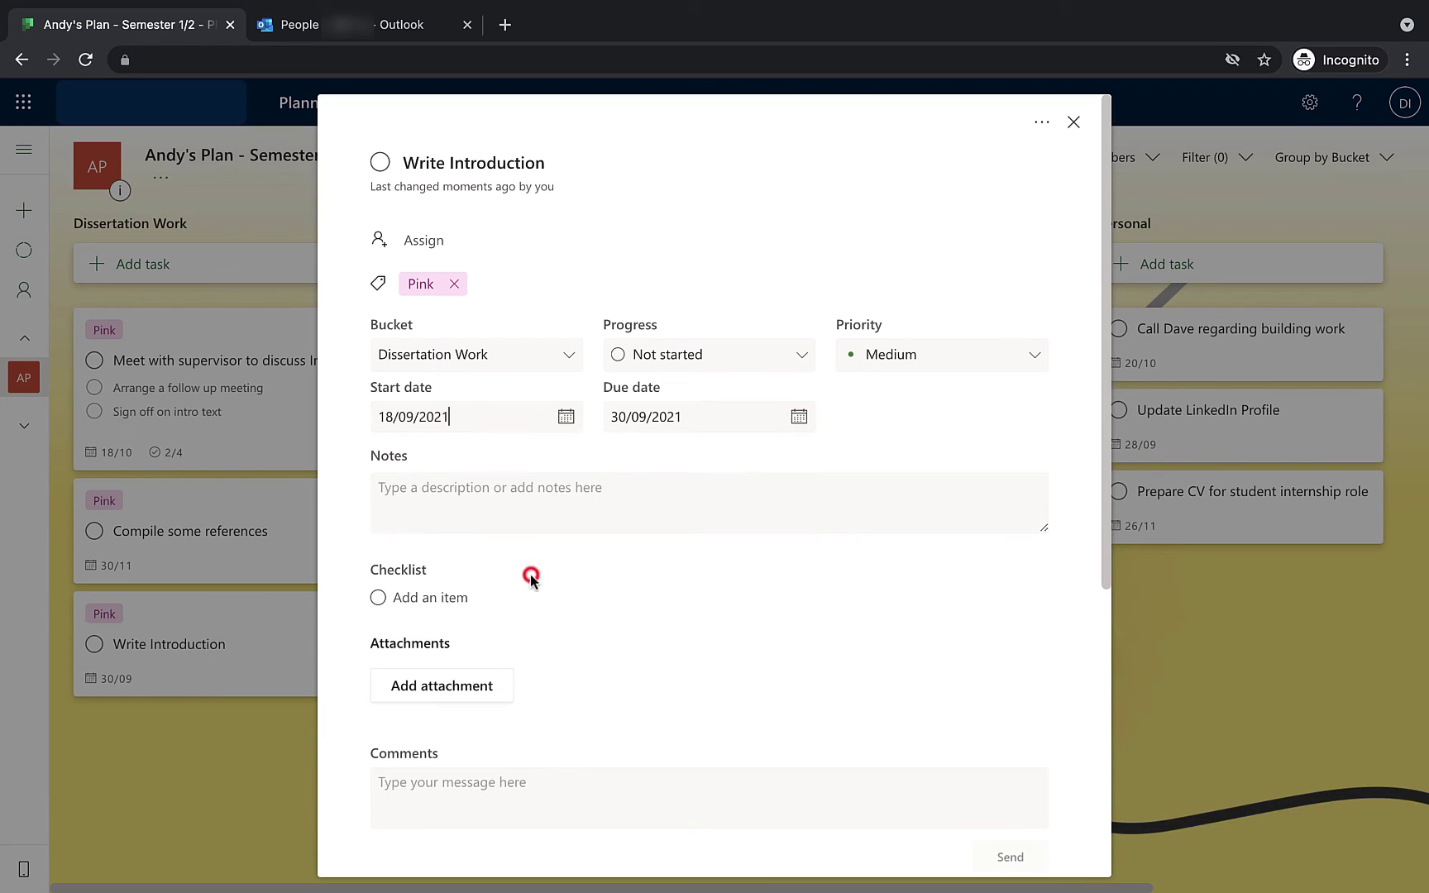
{"action": "left_click", "coordinate": [719, 357]}
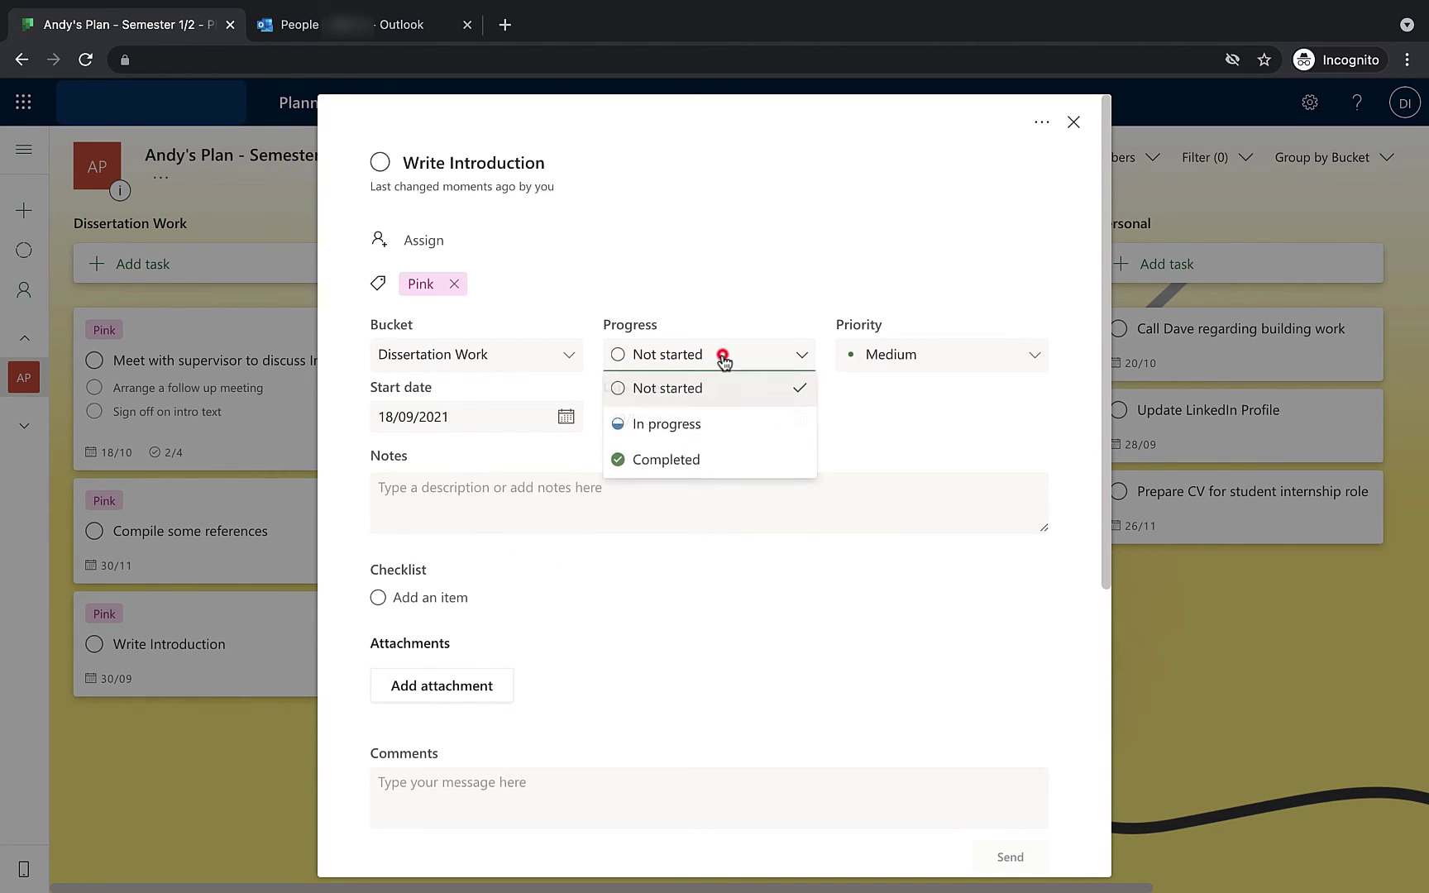
{"action": "left_click", "coordinate": [699, 426]}
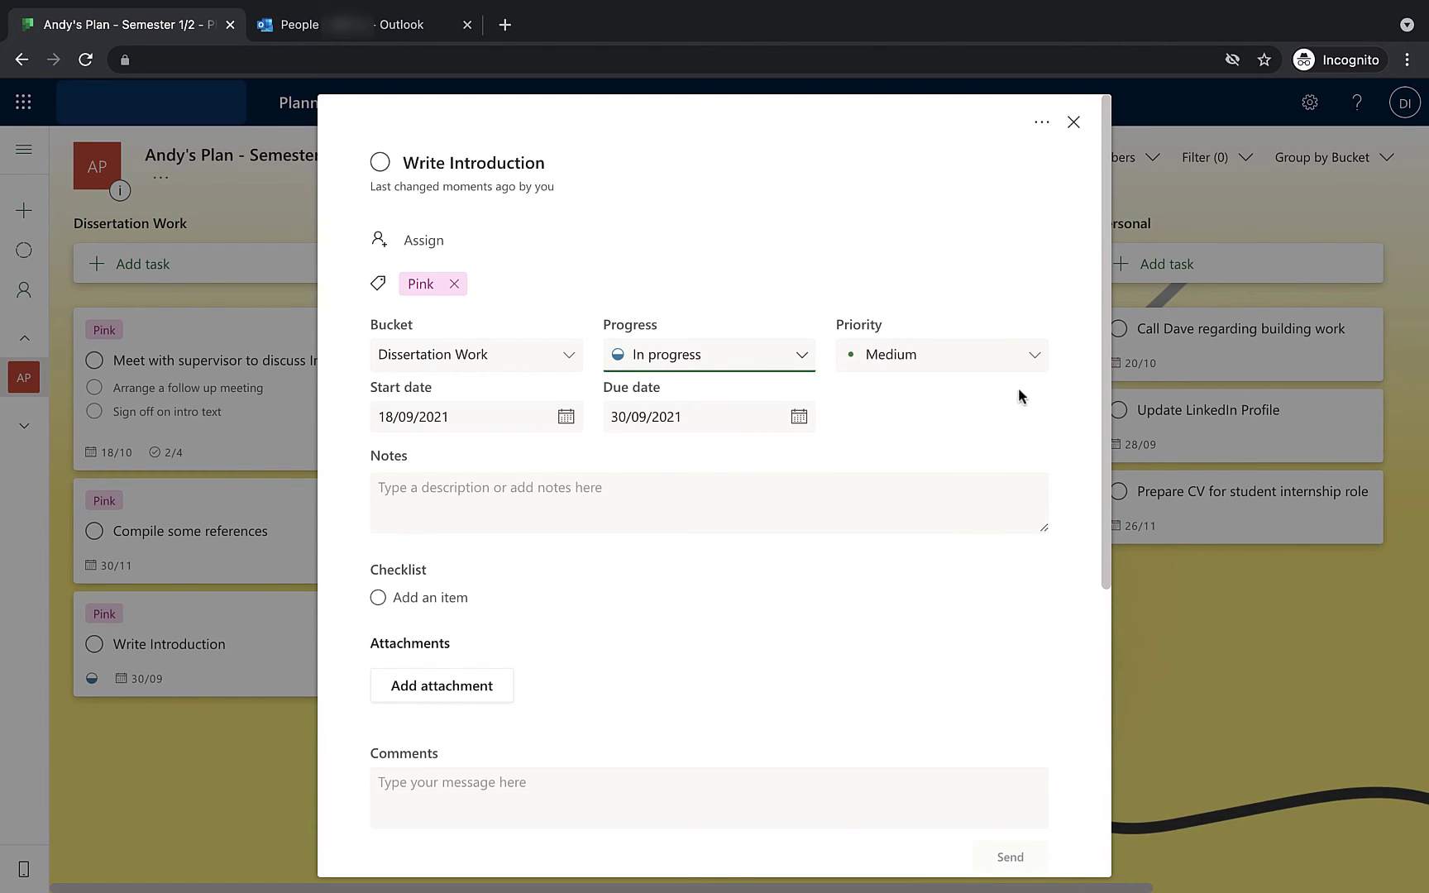
{"action": "left_click", "coordinate": [900, 354]}
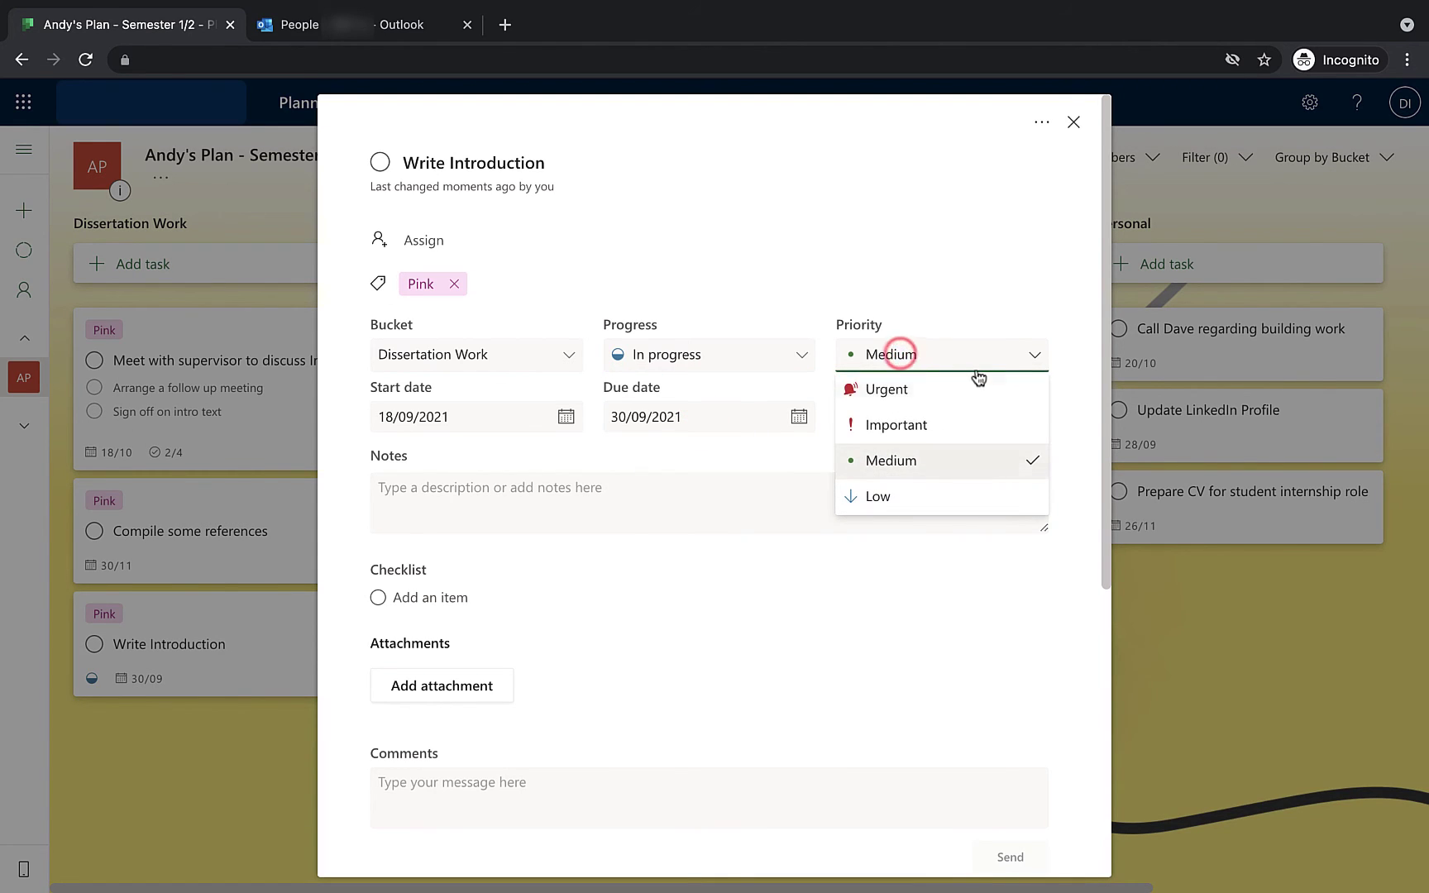
{"action": "left_click", "coordinate": [905, 430]}
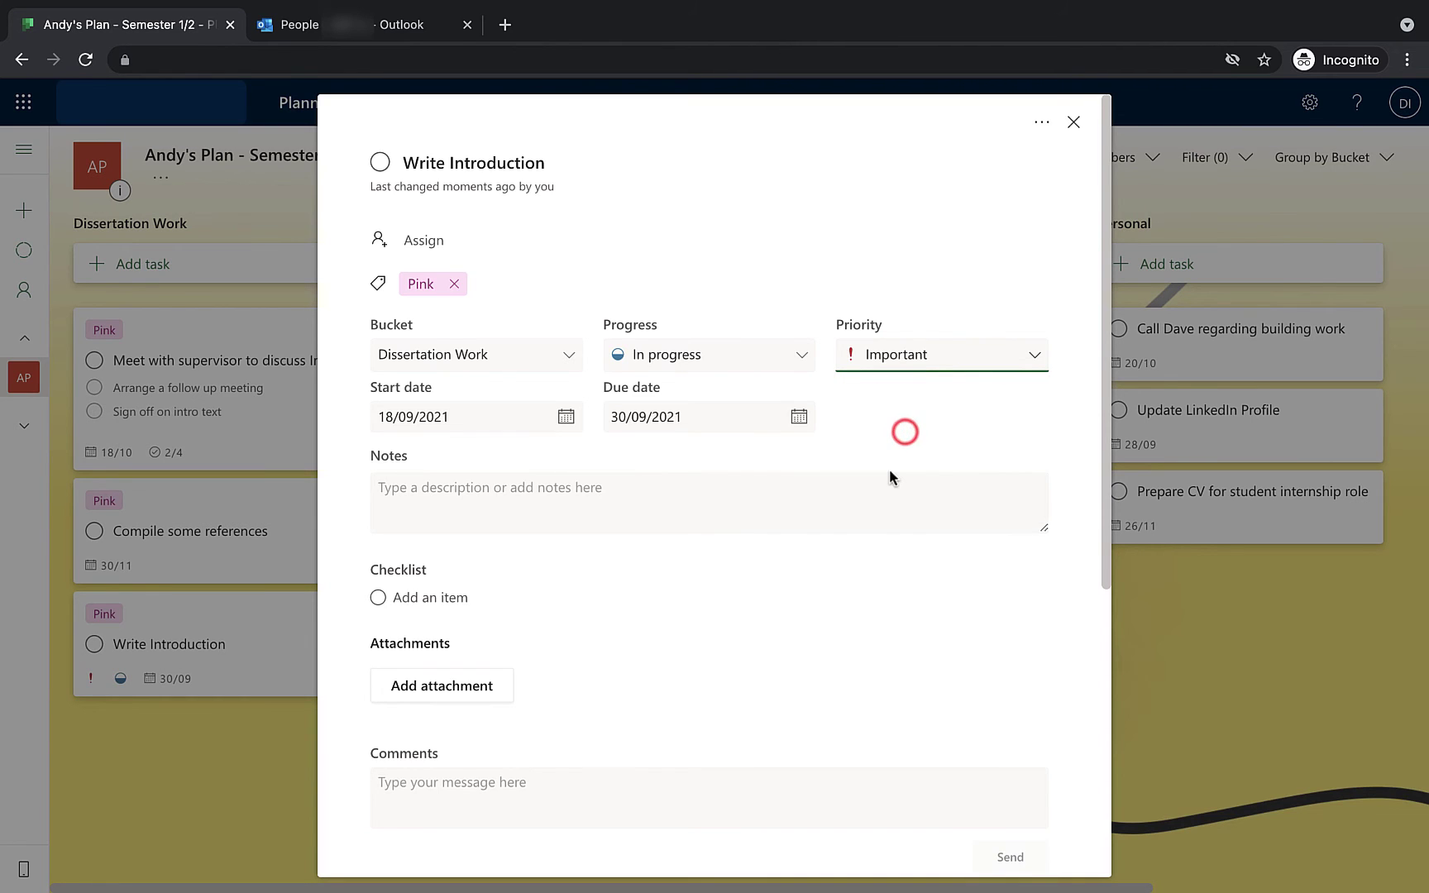
Post the comment "Writing began on 18th Sept. 300 words complete." on the "Write Introduction" task and close its details.
{"action": "scroll", "coordinate": [892, 478], "scroll_direction": "down", "scroll_amount": 6}
{"action": "scroll", "coordinate": [890, 475], "scroll_direction": "up", "scroll_amount": 2}
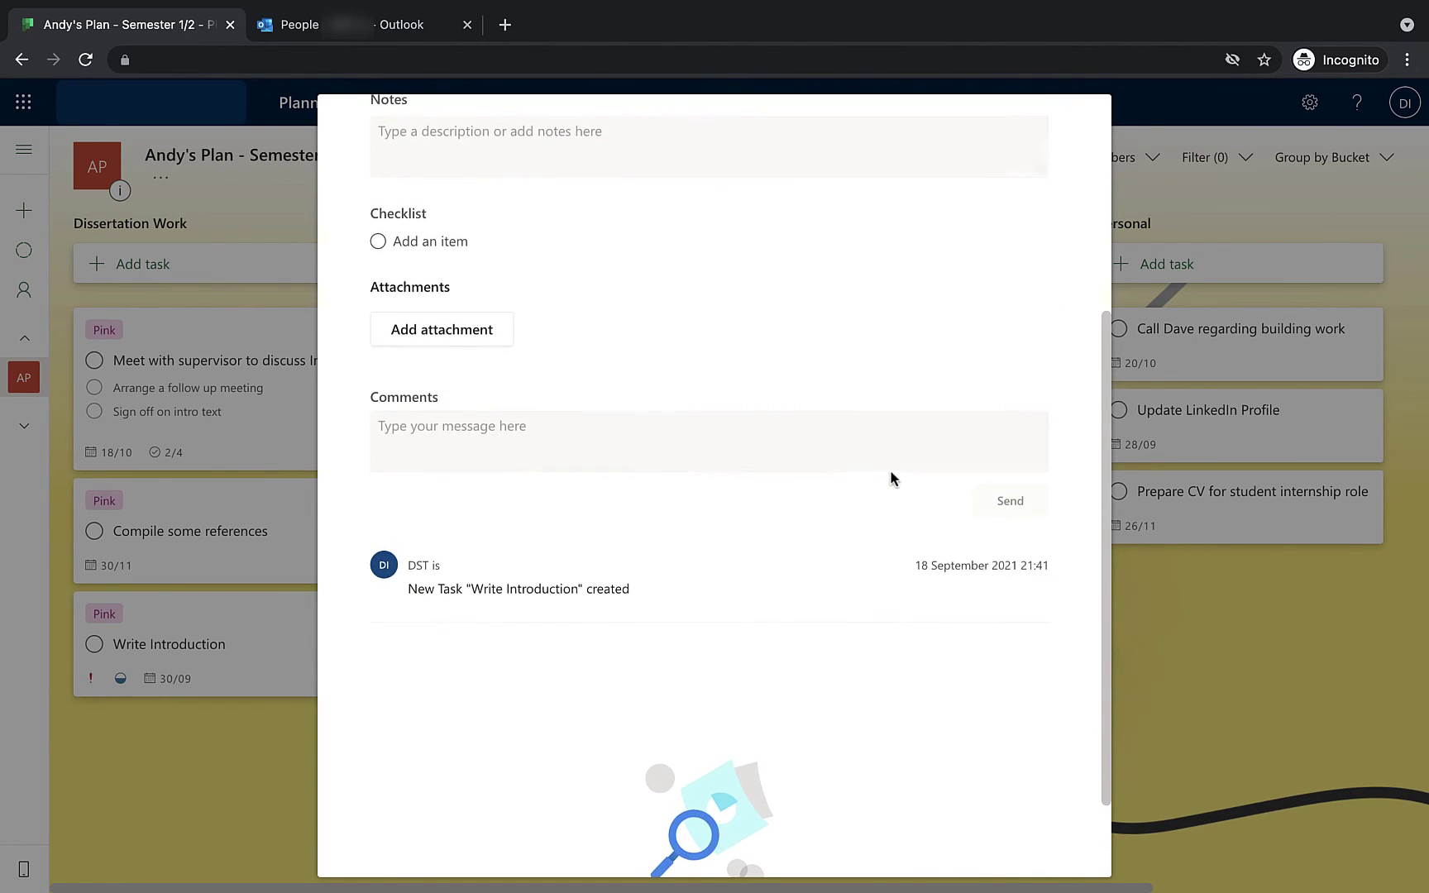
{"action": "left_click", "coordinate": [486, 433]}
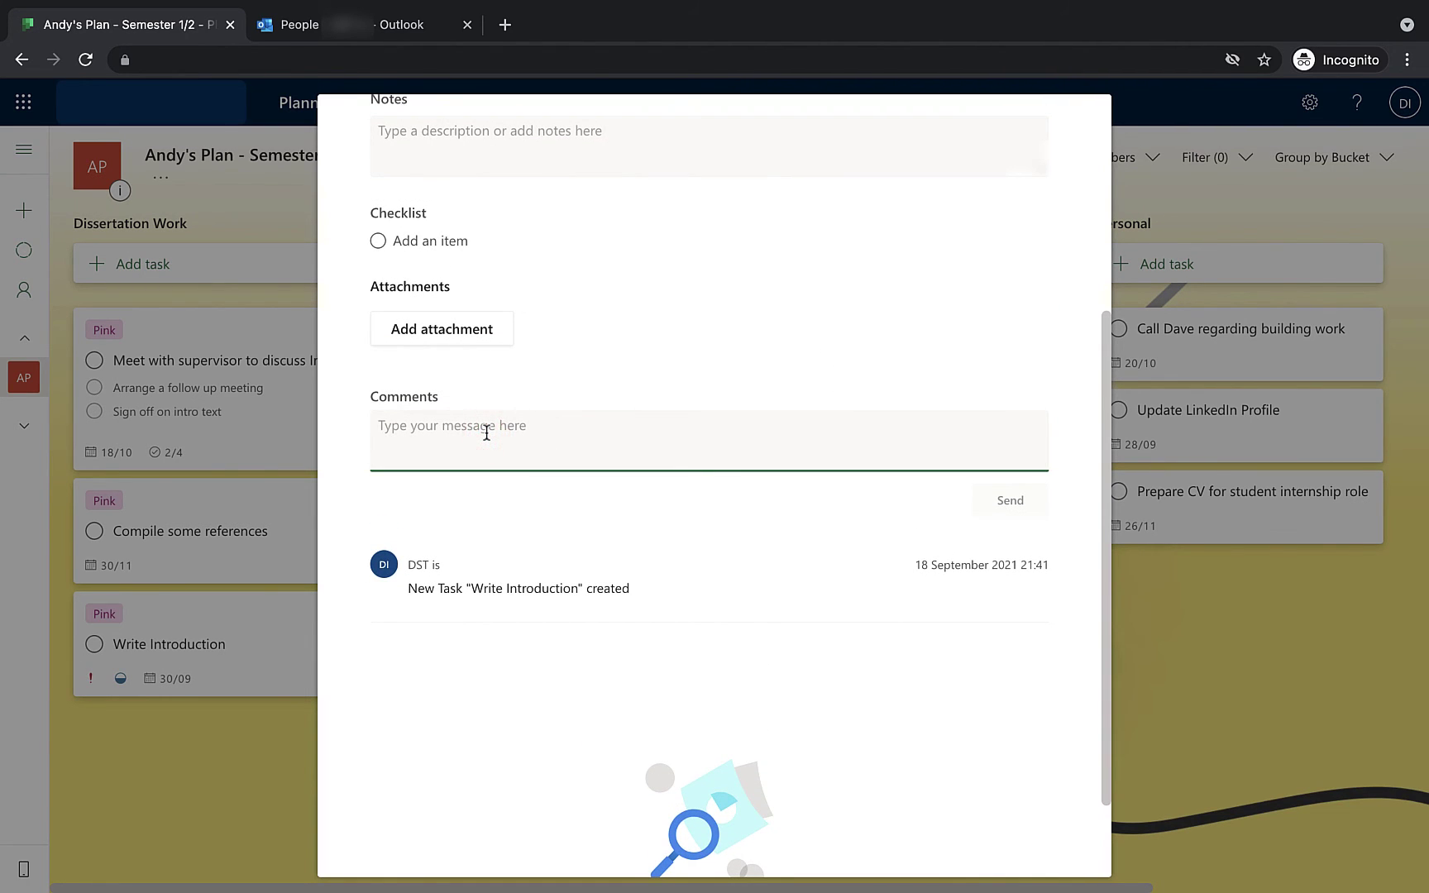
{"action": "type", "text": "Writing beg"}
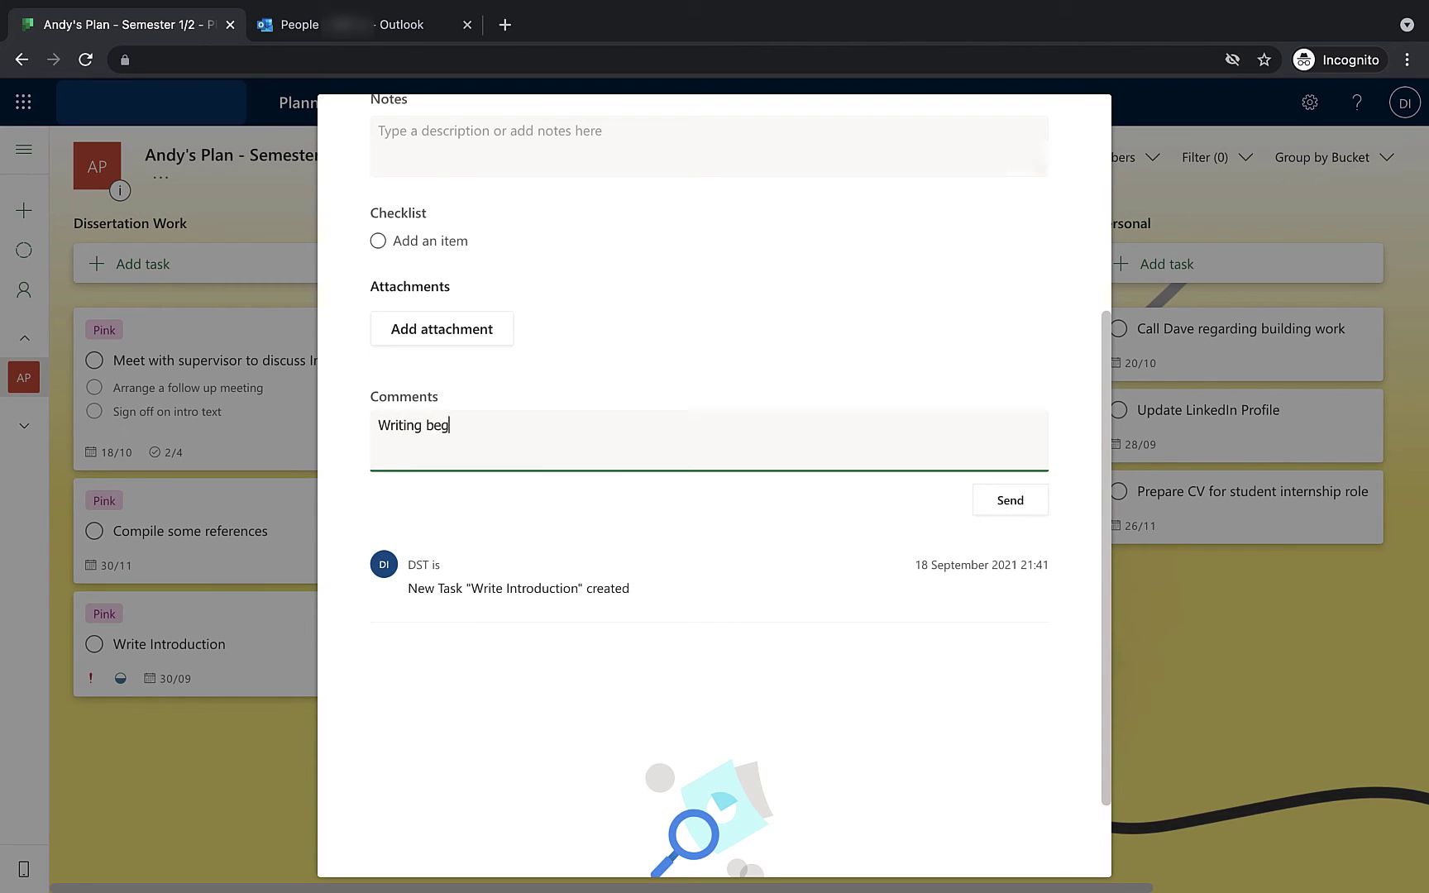
{"action": "type", "text": "an on "}
{"action": "type", "text": "18th Sept"}
{"action": "type", "text": ". 300 words"}
{"action": "type", "text": " comple"}
{"action": "key", "text": "BackSpace"}
{"action": "key", "text": "BackSpace"}
{"action": "key", "text": "BackSpace"}
{"action": "key", "text": "BackSpace"}
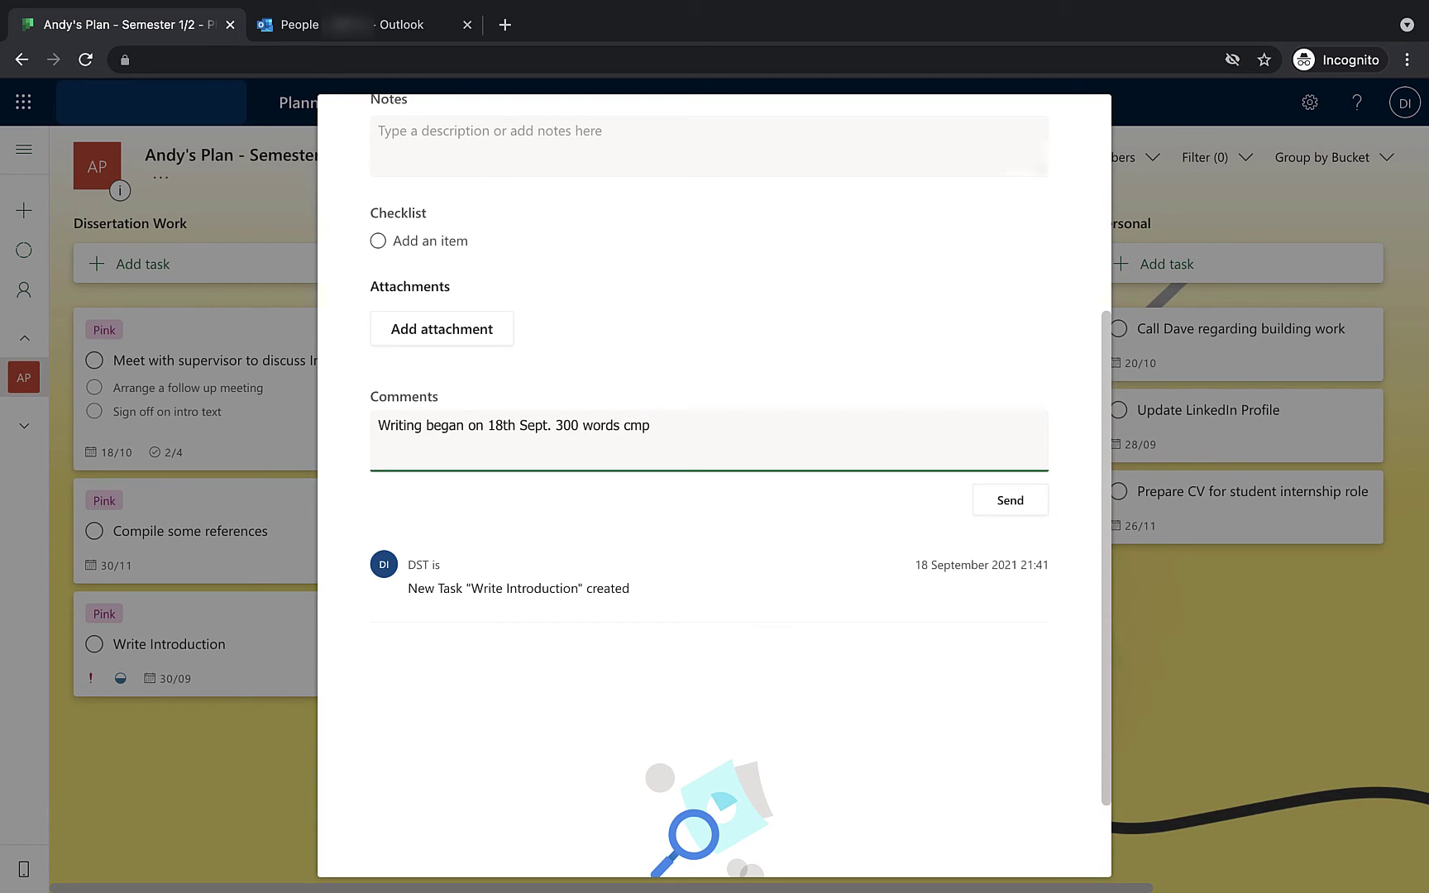
{"action": "type", "text": "omplete."}
{"action": "left_click", "coordinate": [1011, 513]}
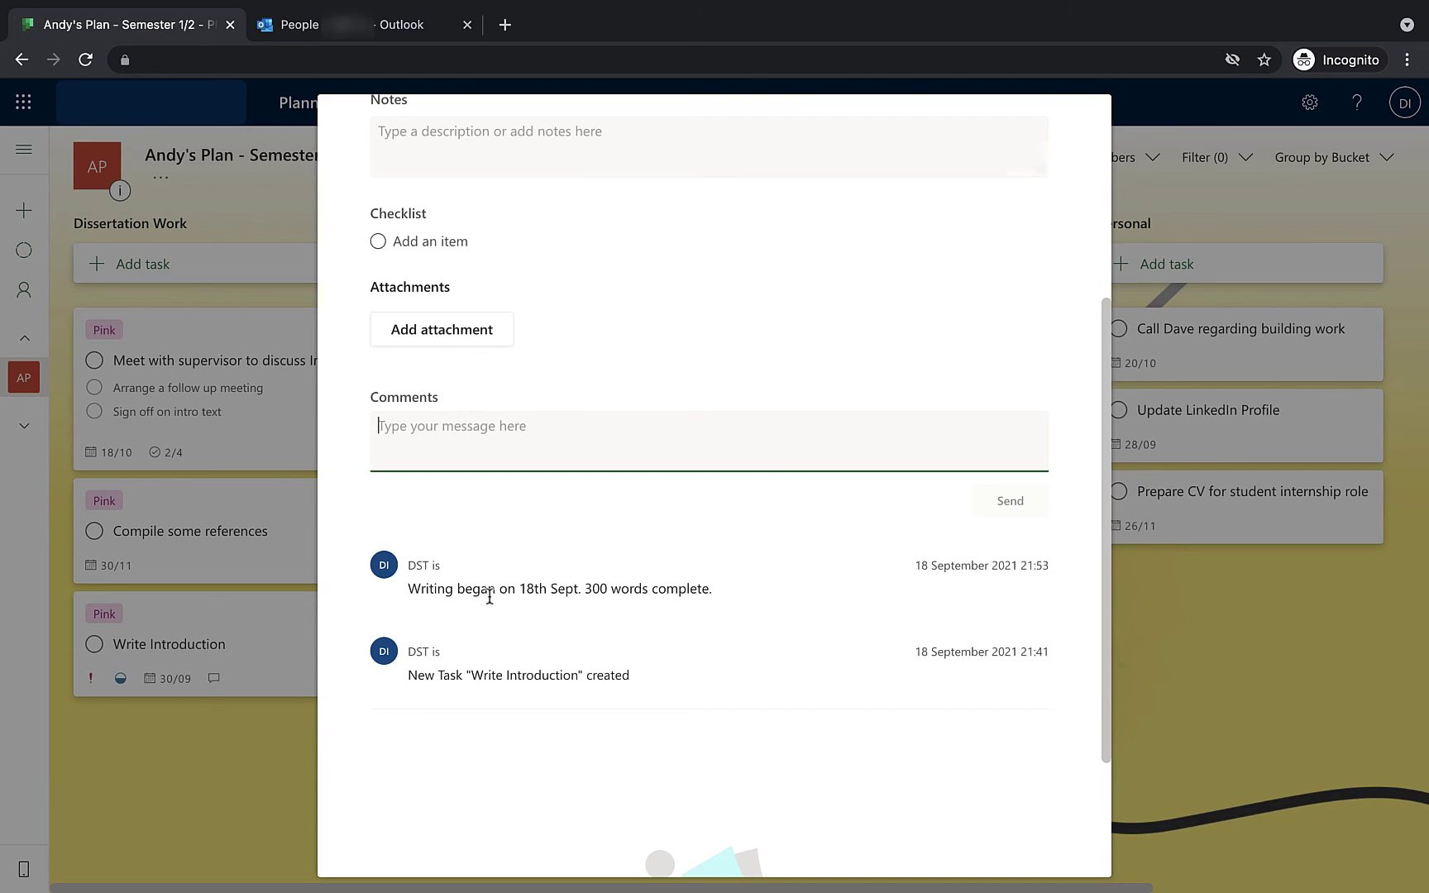
{"action": "scroll", "coordinate": [487, 593], "scroll_direction": "up", "scroll_amount": 5}
{"action": "scroll", "coordinate": [489, 597], "scroll_direction": "down", "scroll_amount": 8}
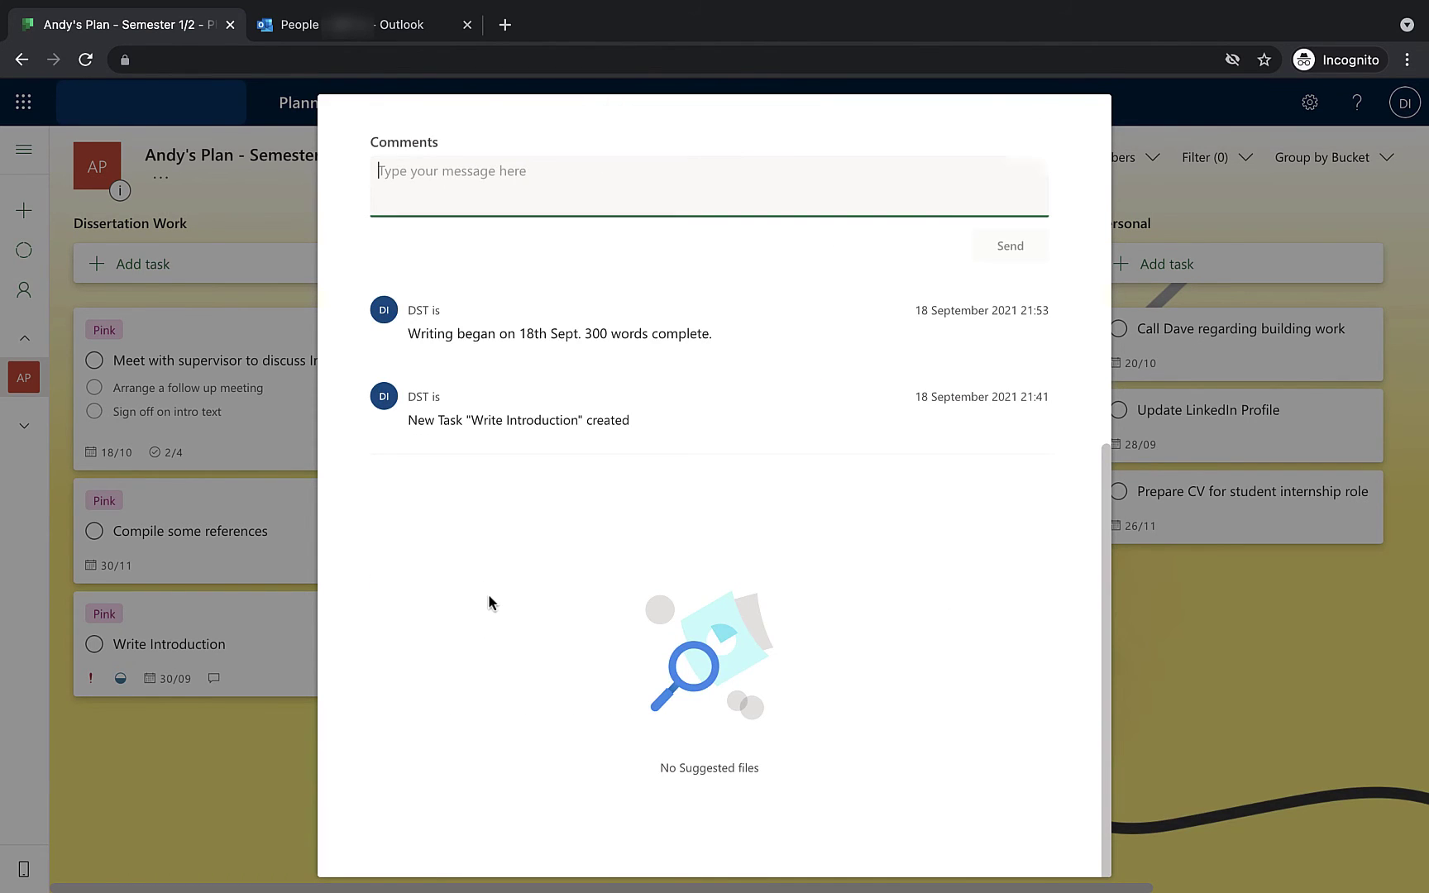
{"action": "scroll", "coordinate": [490, 599], "scroll_direction": "up", "scroll_amount": 8}
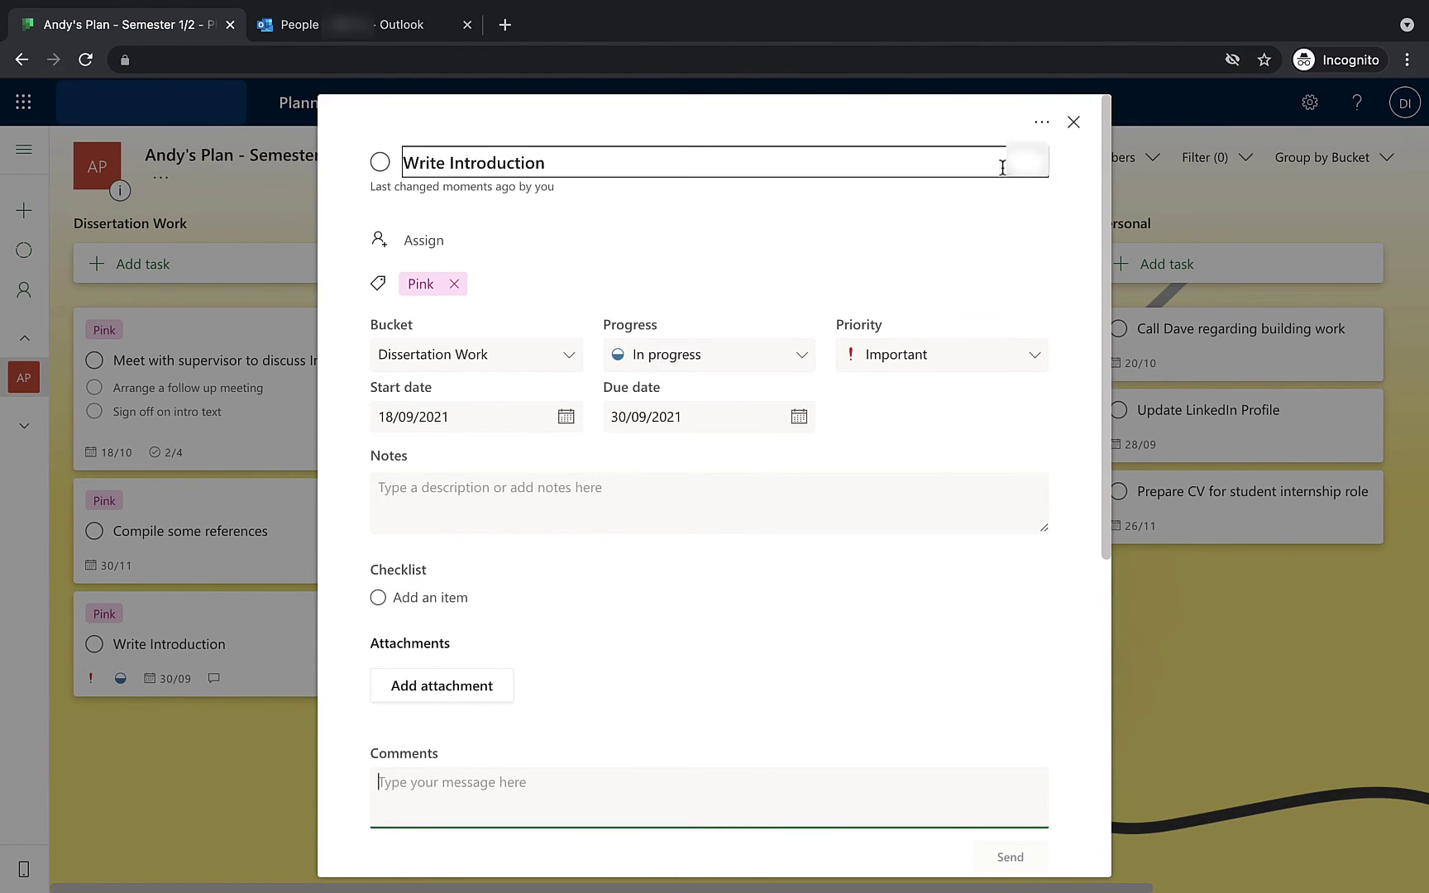
{"action": "left_click", "coordinate": [1073, 123]}
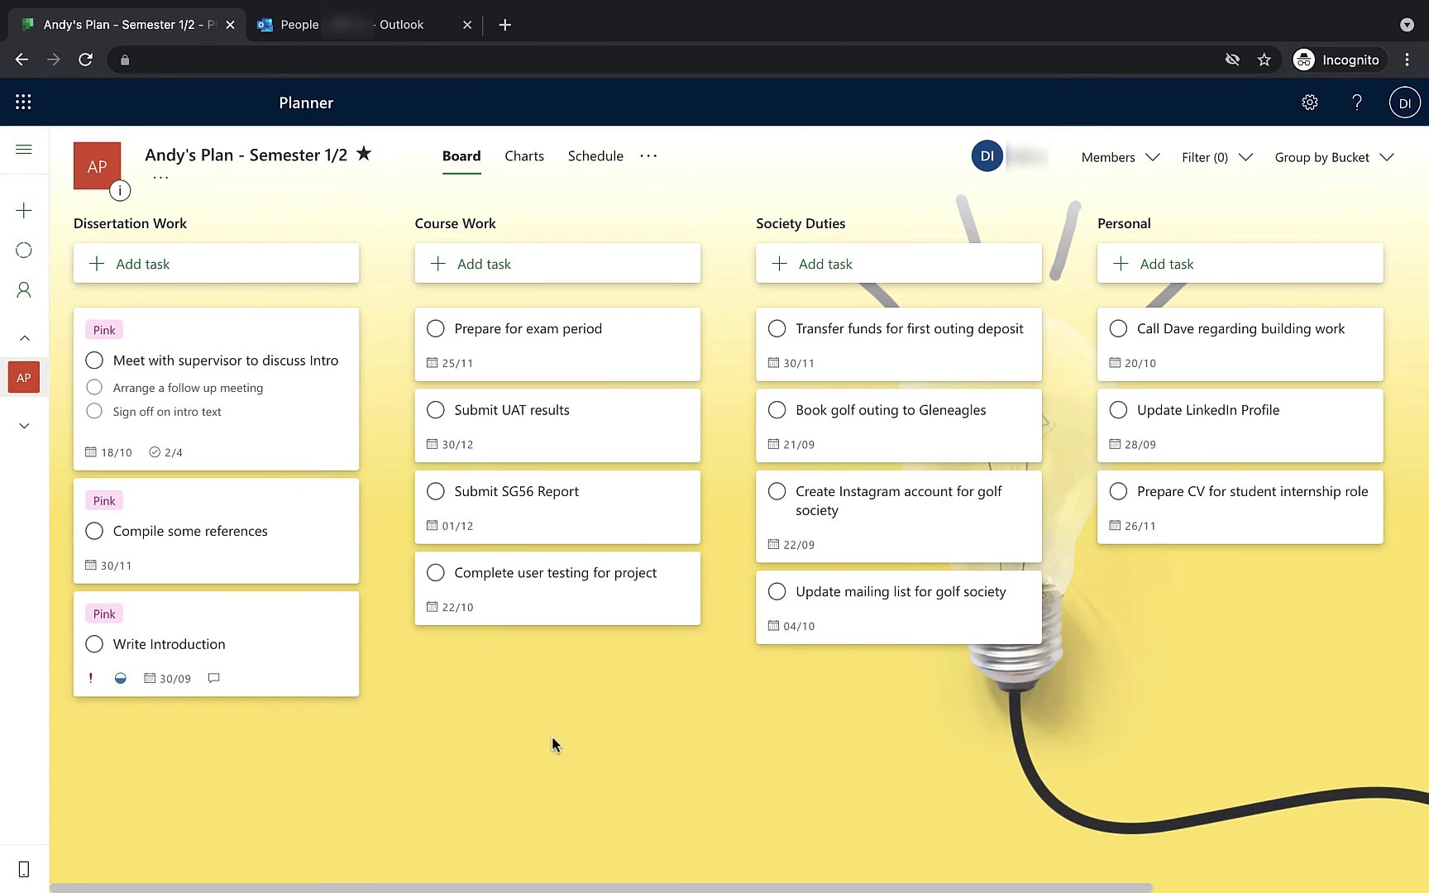
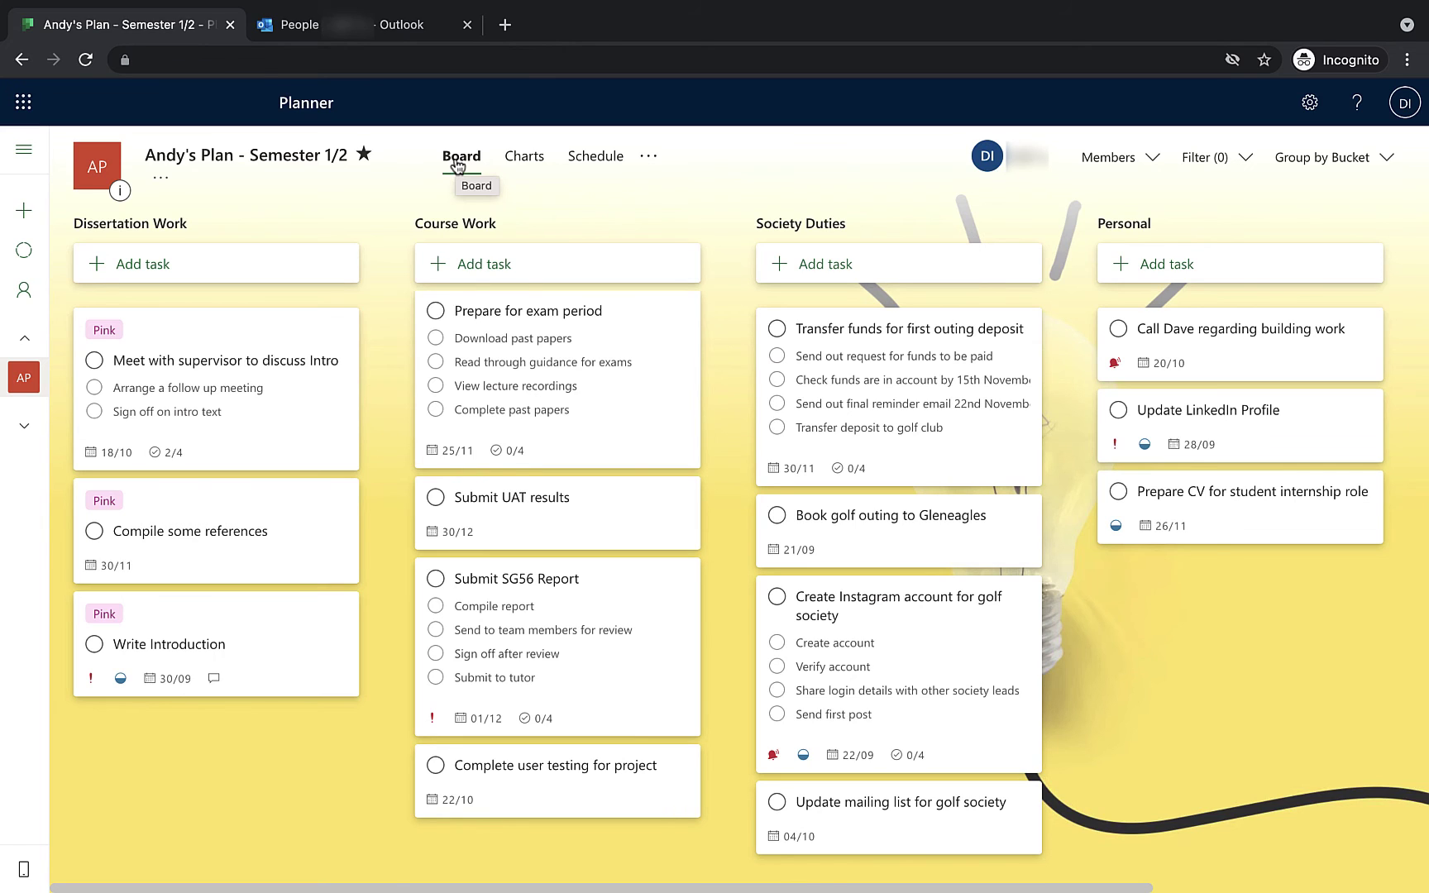
Show the plan as charts and examine the task breakdown by bucket, priority and member.
{"action": "left_click", "coordinate": [523, 157]}
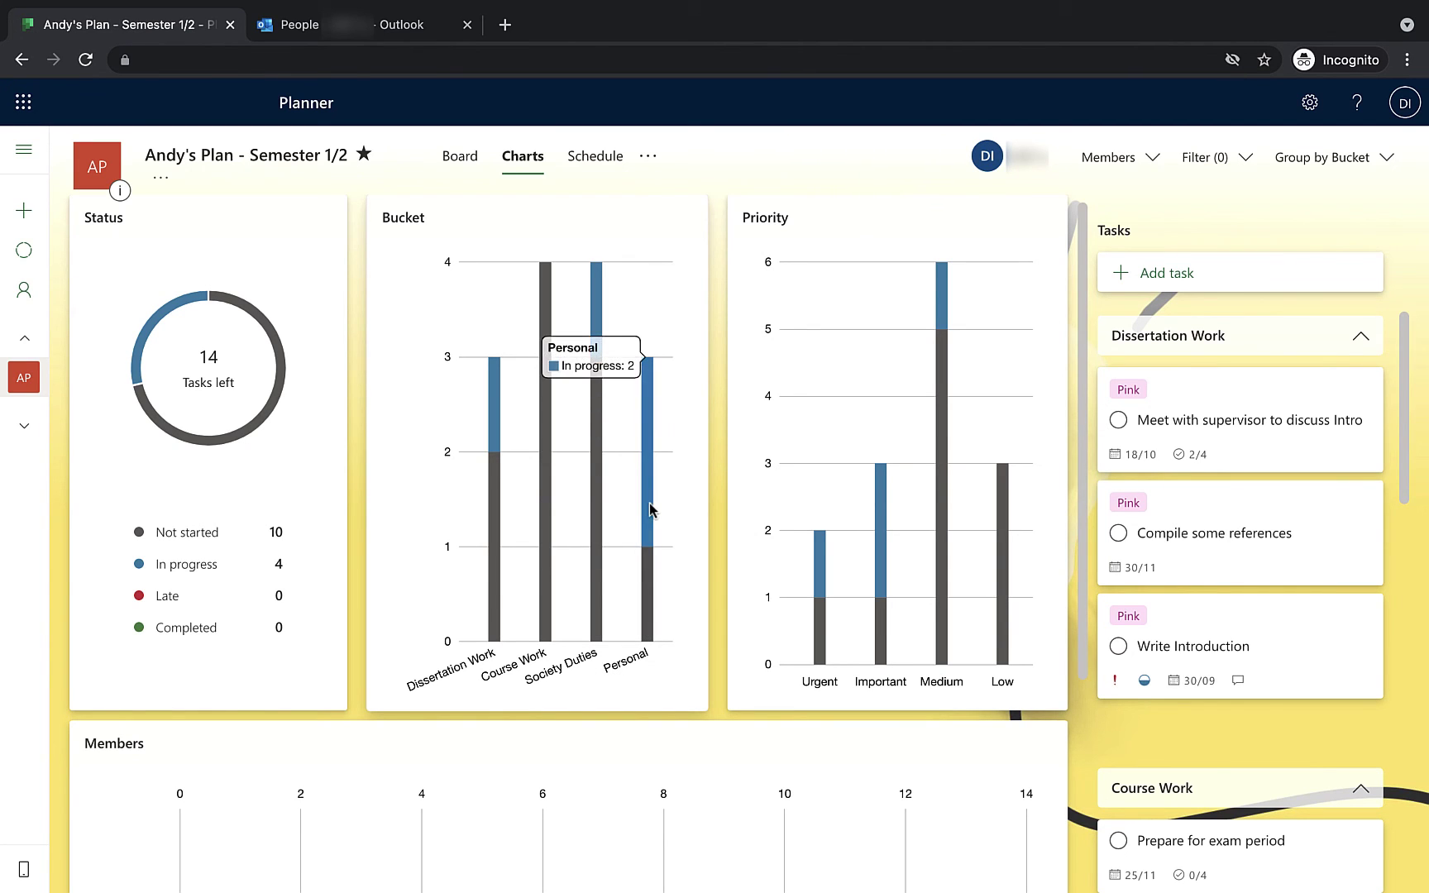
{"action": "mouse_move", "coordinate": [652, 523]}
{"action": "mouse_move", "coordinate": [591, 520]}
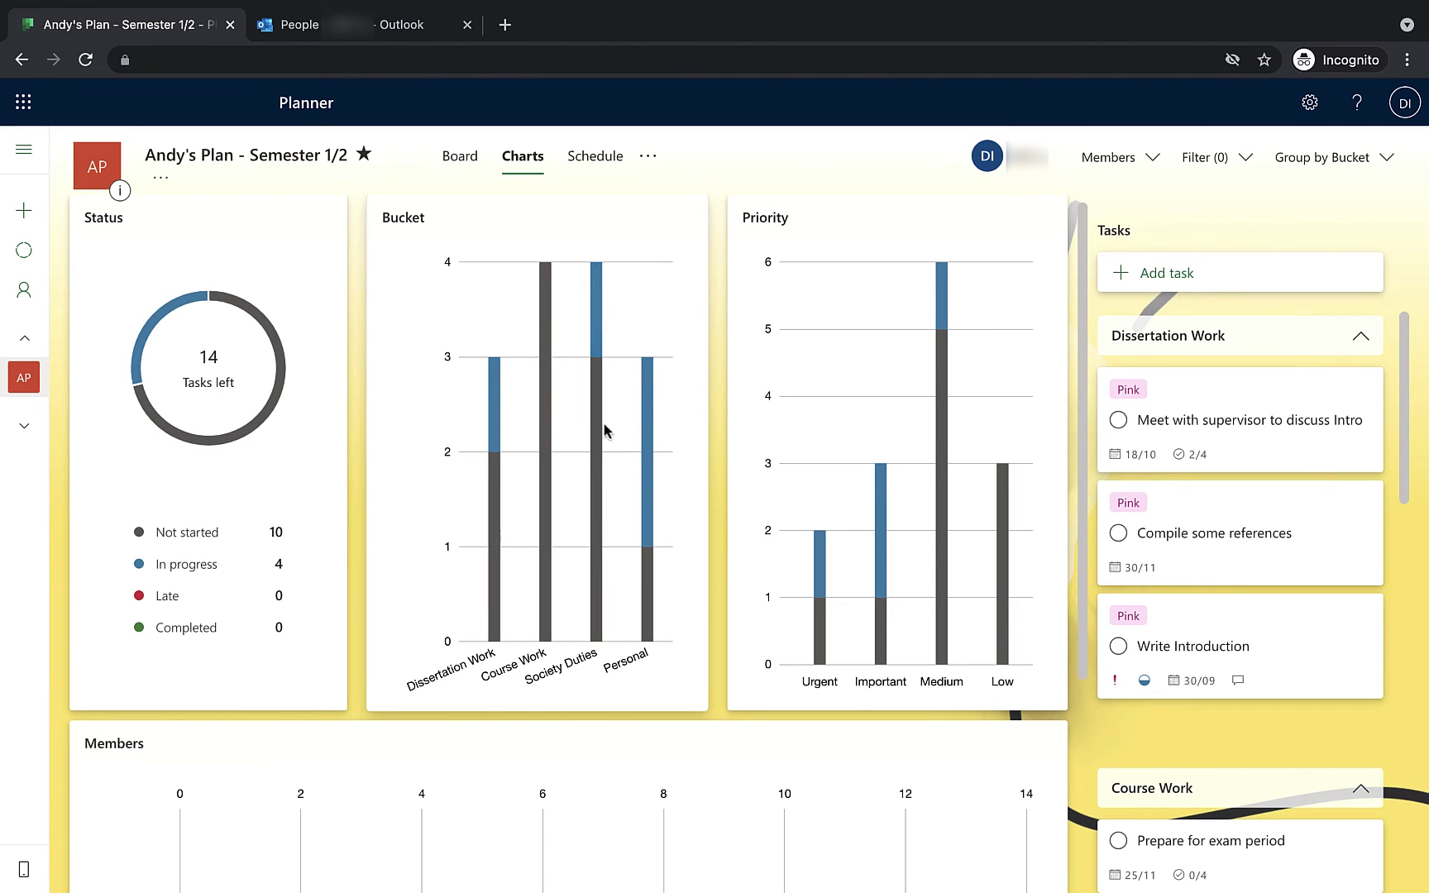
{"action": "mouse_move", "coordinate": [595, 438]}
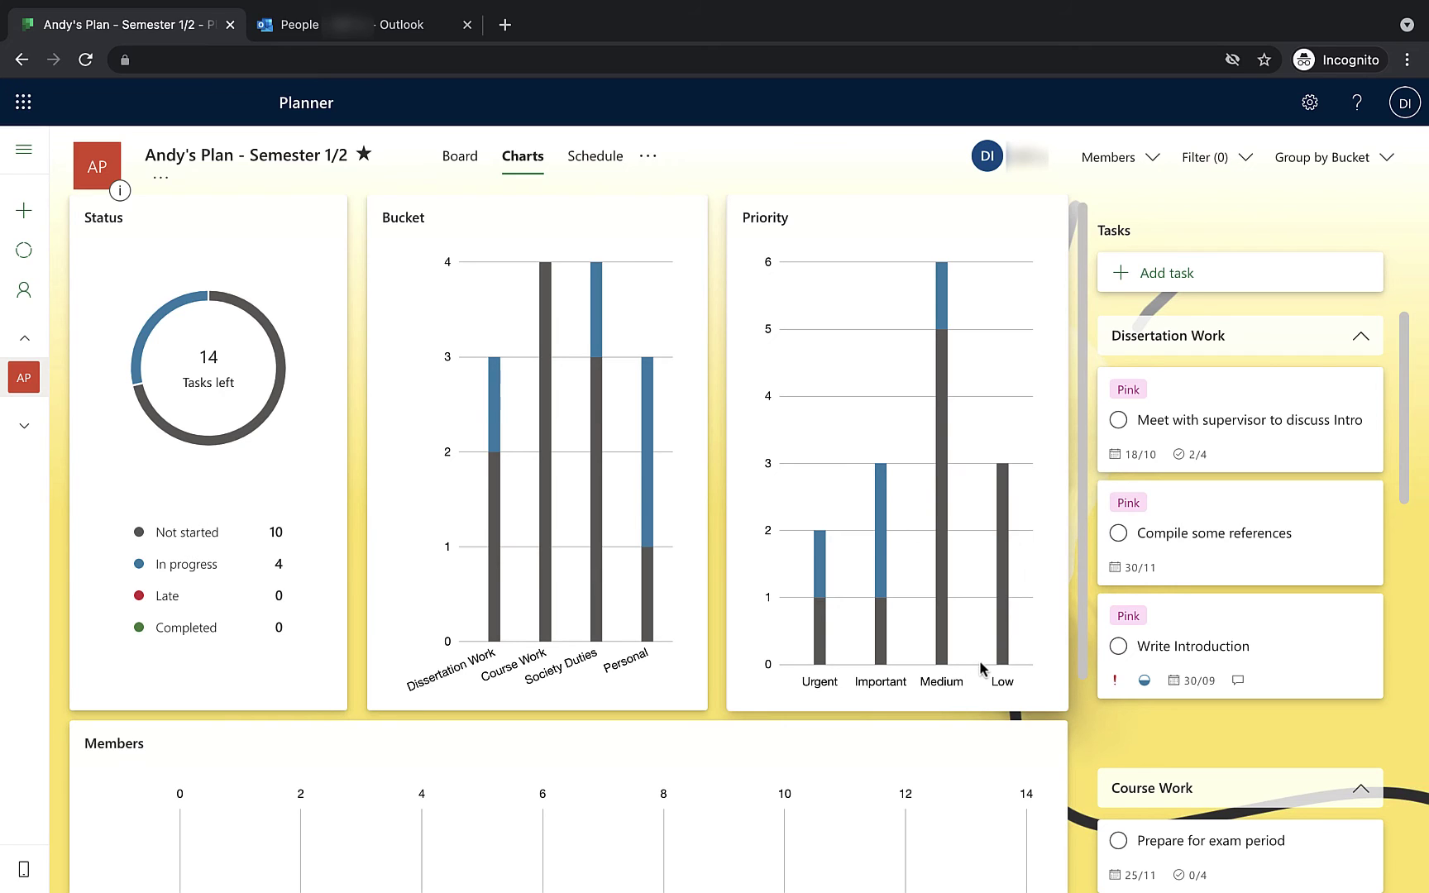
{"action": "left_click", "coordinate": [820, 626]}
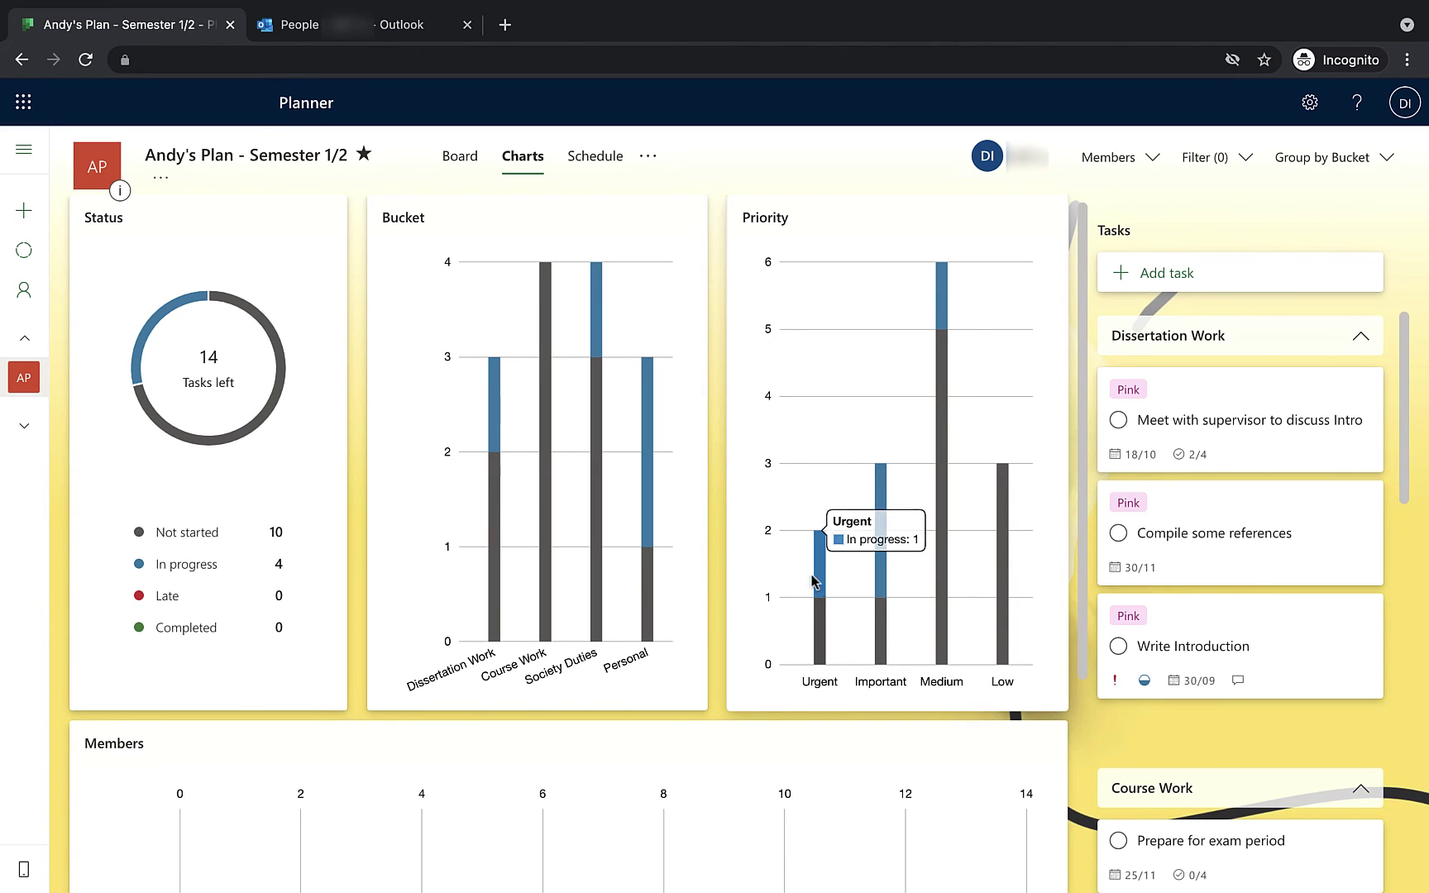
{"action": "scroll", "coordinate": [800, 571], "scroll_direction": "down", "scroll_amount": 4}
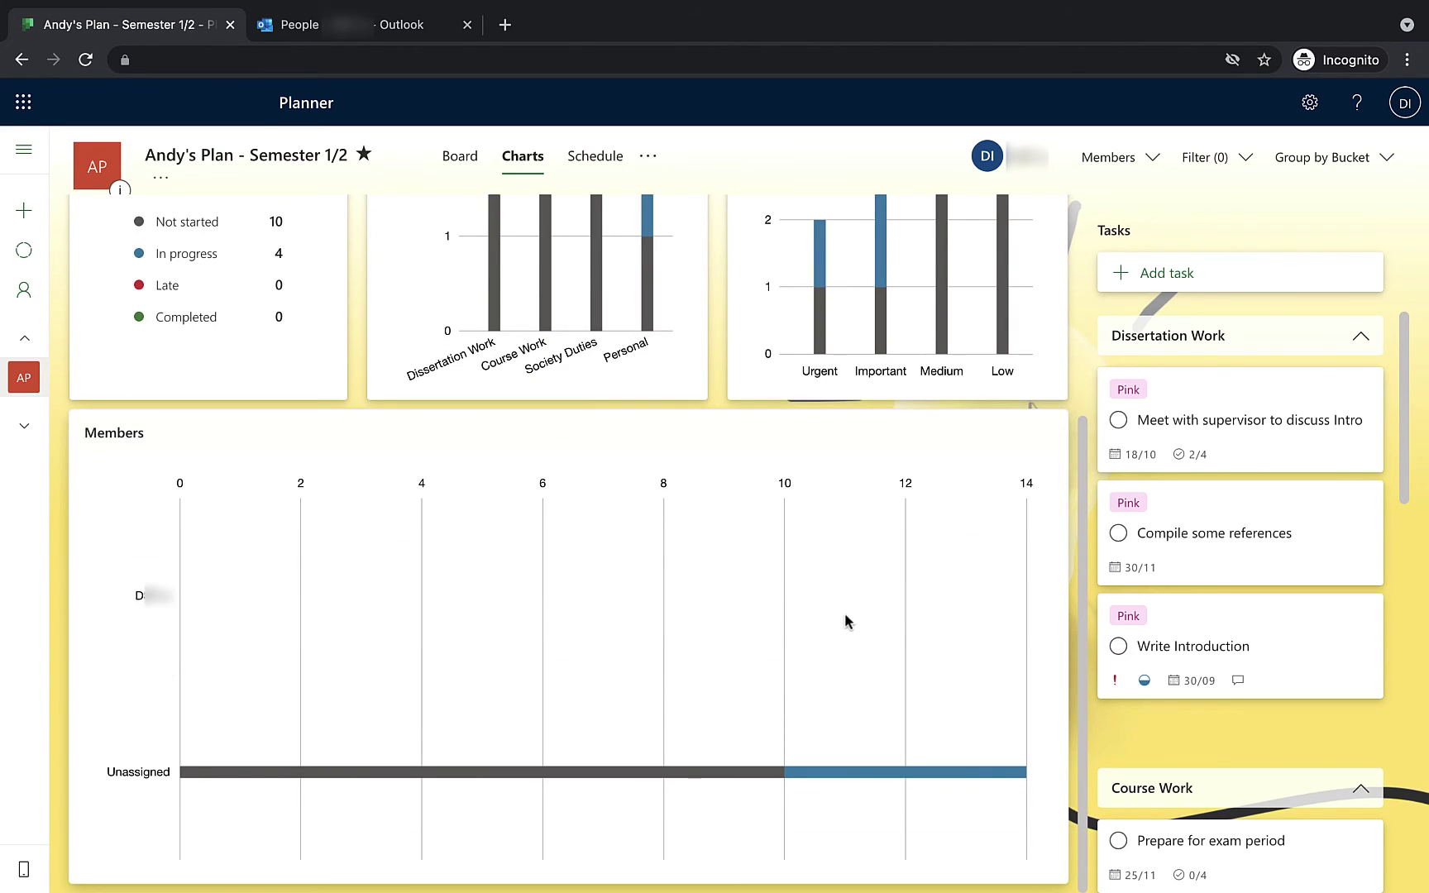
{"action": "mouse_move", "coordinate": [819, 778]}
{"action": "mouse_move", "coordinate": [454, 786]}
{"action": "scroll", "coordinate": [500, 671], "scroll_direction": "up", "scroll_amount": 4}
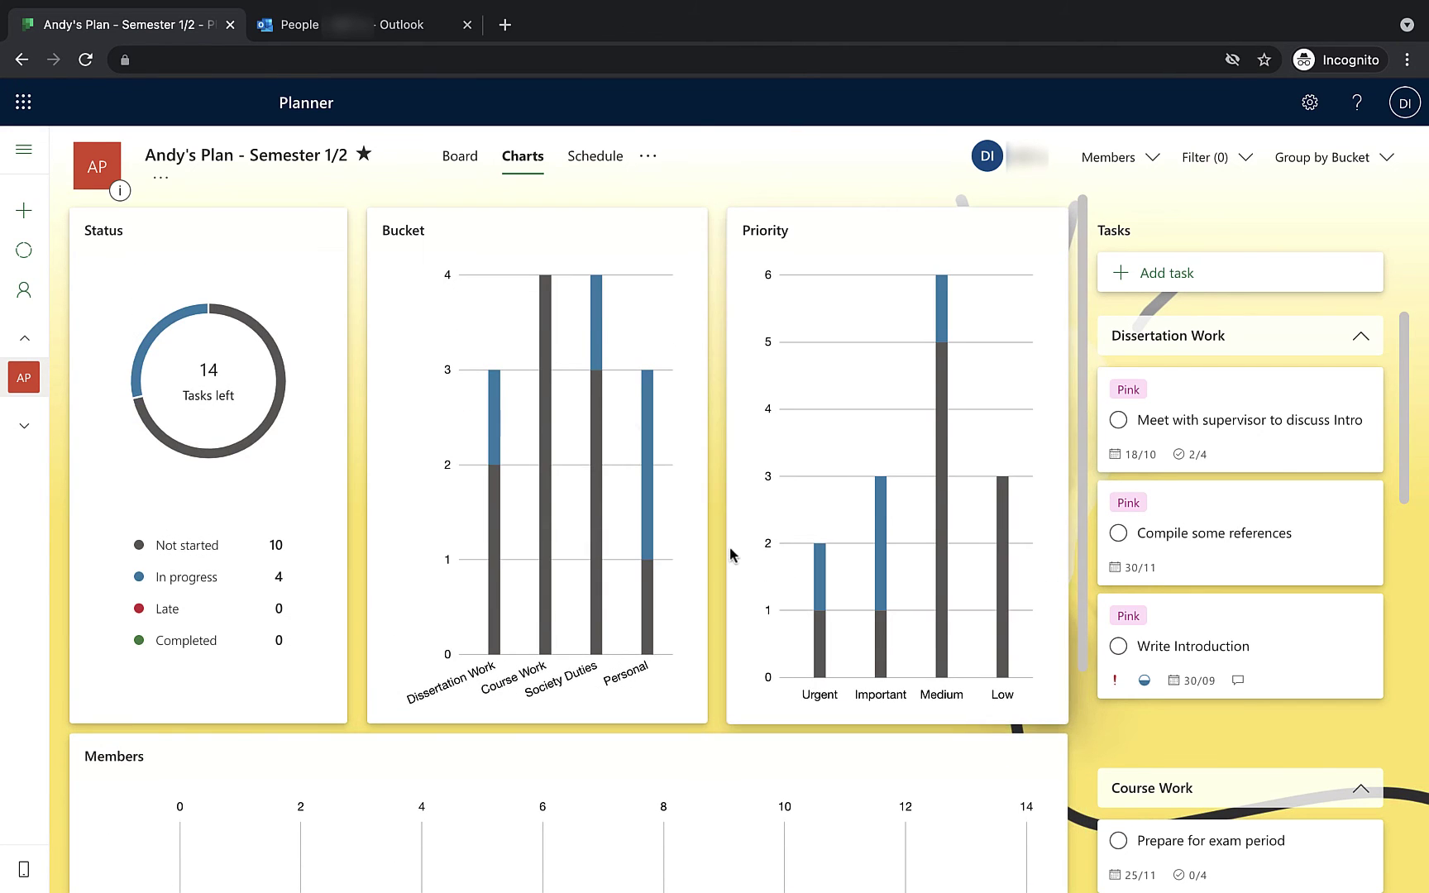
Collapse the Personal, Society Duties, Course Work and Dissertation Work groups in the task list beside the charts.
{"action": "left_click_drag", "start_coordinate": [1403, 398], "coordinate": [1419, 765]}
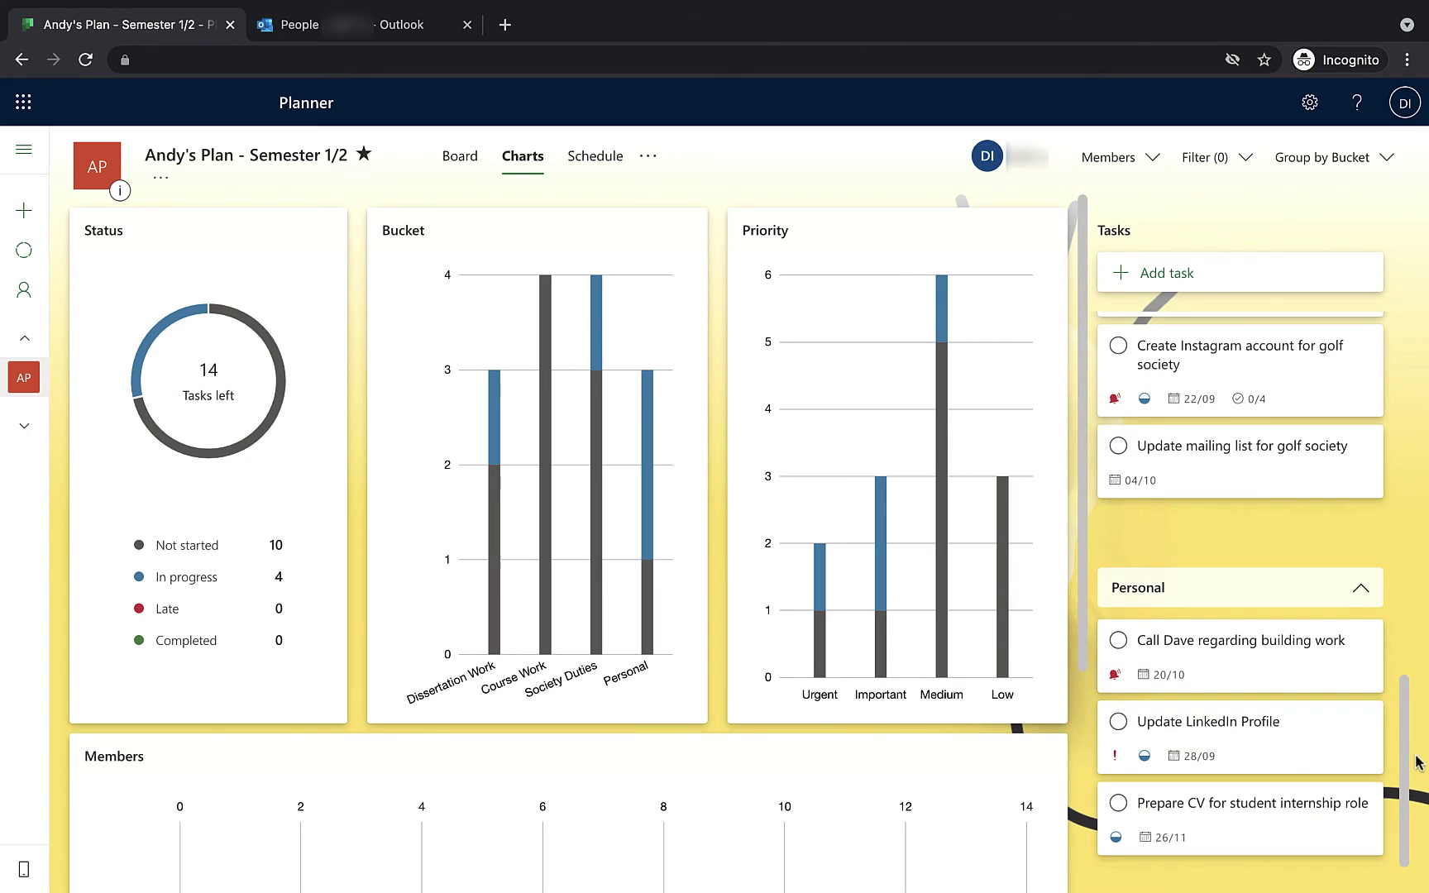
{"action": "left_click", "coordinate": [1365, 587]}
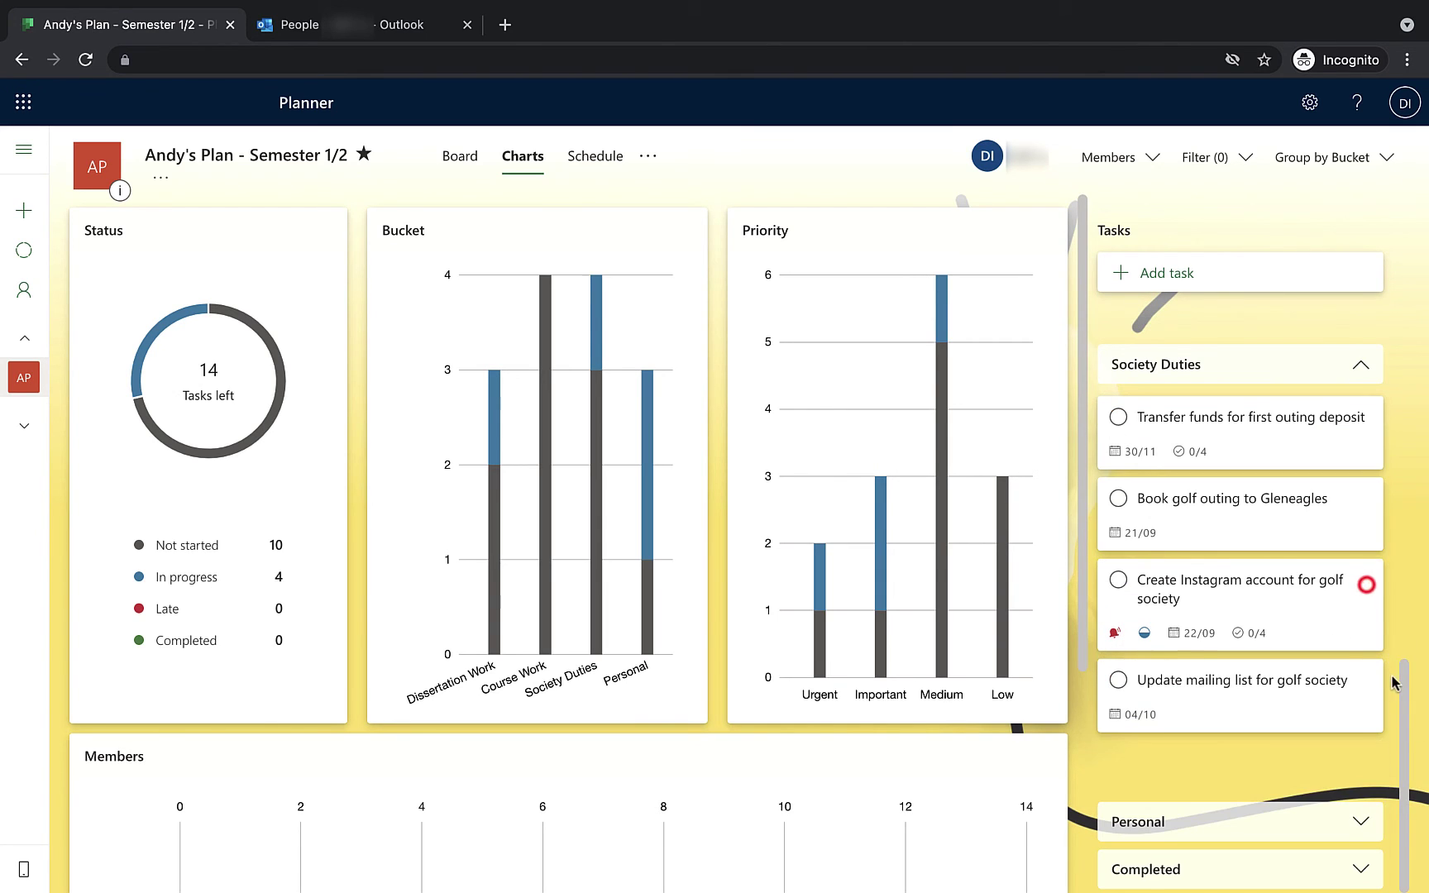
{"action": "left_click", "coordinate": [1361, 367]}
{"action": "left_click", "coordinate": [1360, 338]}
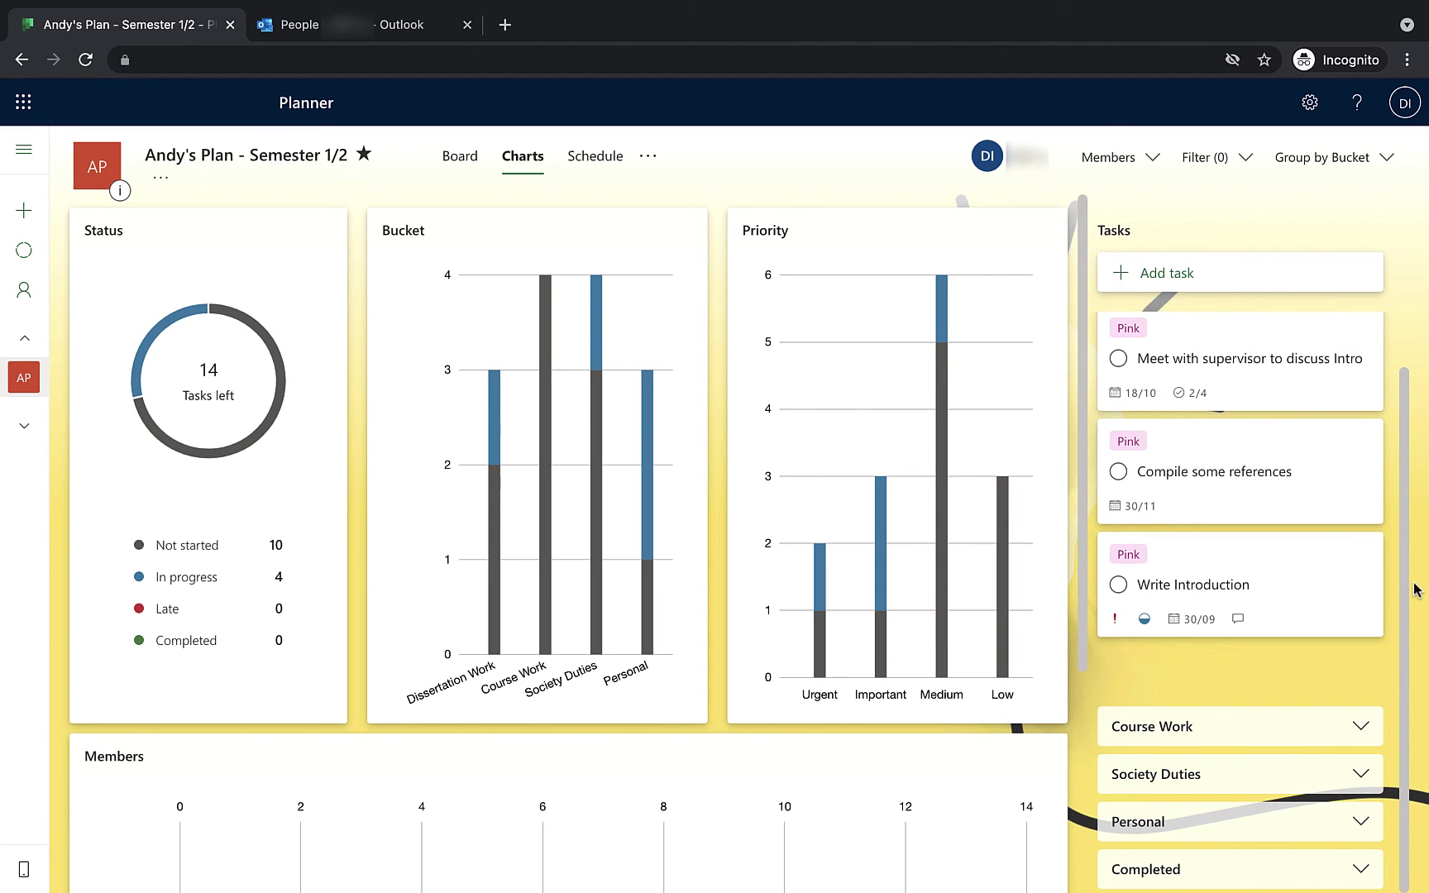
{"action": "scroll", "coordinate": [1408, 606], "scroll_direction": "up", "scroll_amount": 1}
{"action": "left_click", "coordinate": [1365, 339]}
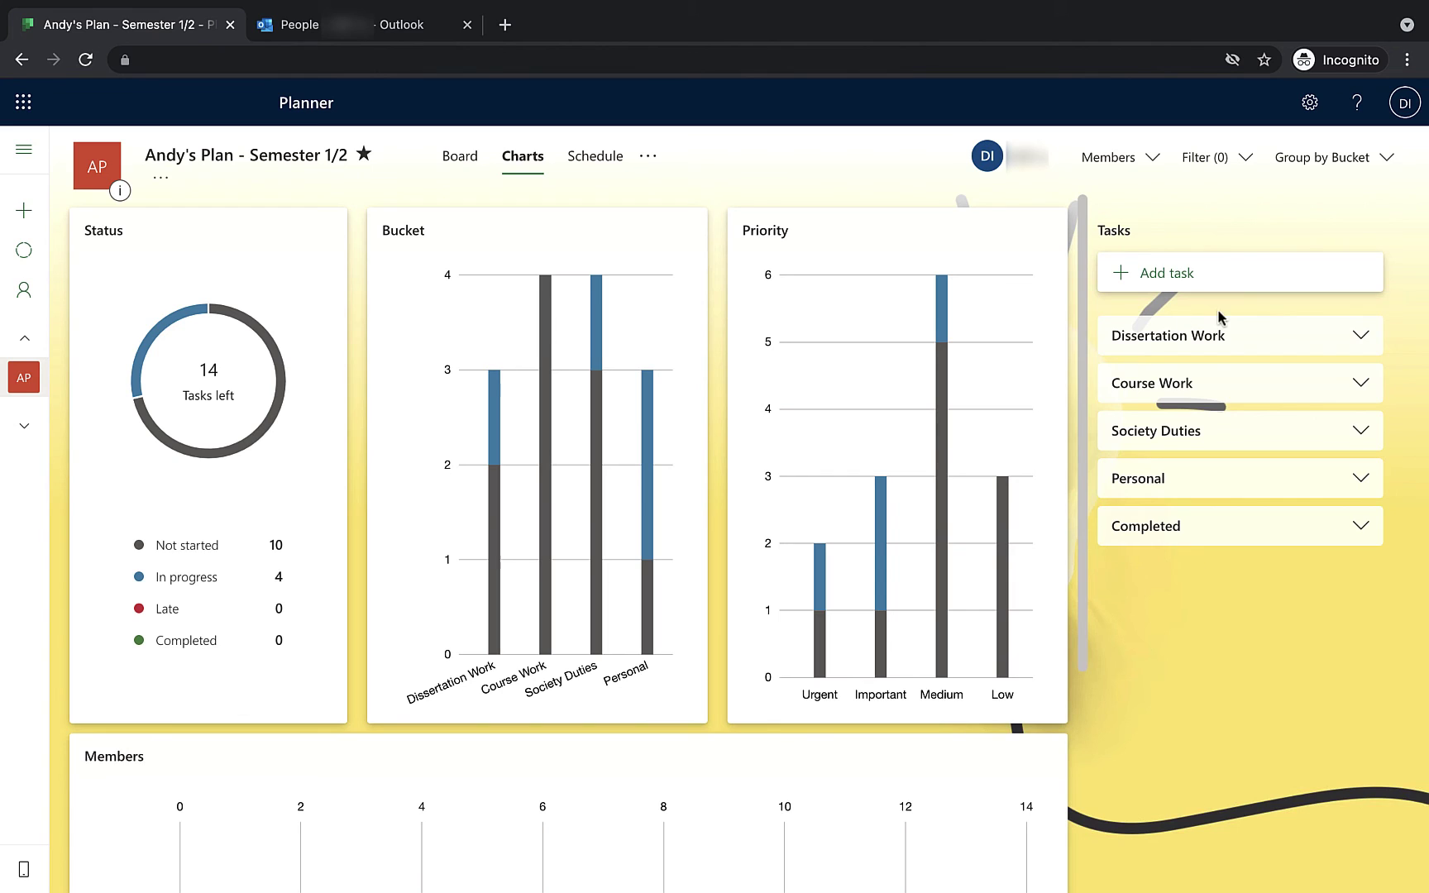
Expand the Dissertation Work, Course Work, Society Duties and Personal groups in the task list beside the charts.
{"action": "left_click", "coordinate": [1362, 477]}
{"action": "left_click", "coordinate": [1361, 478]}
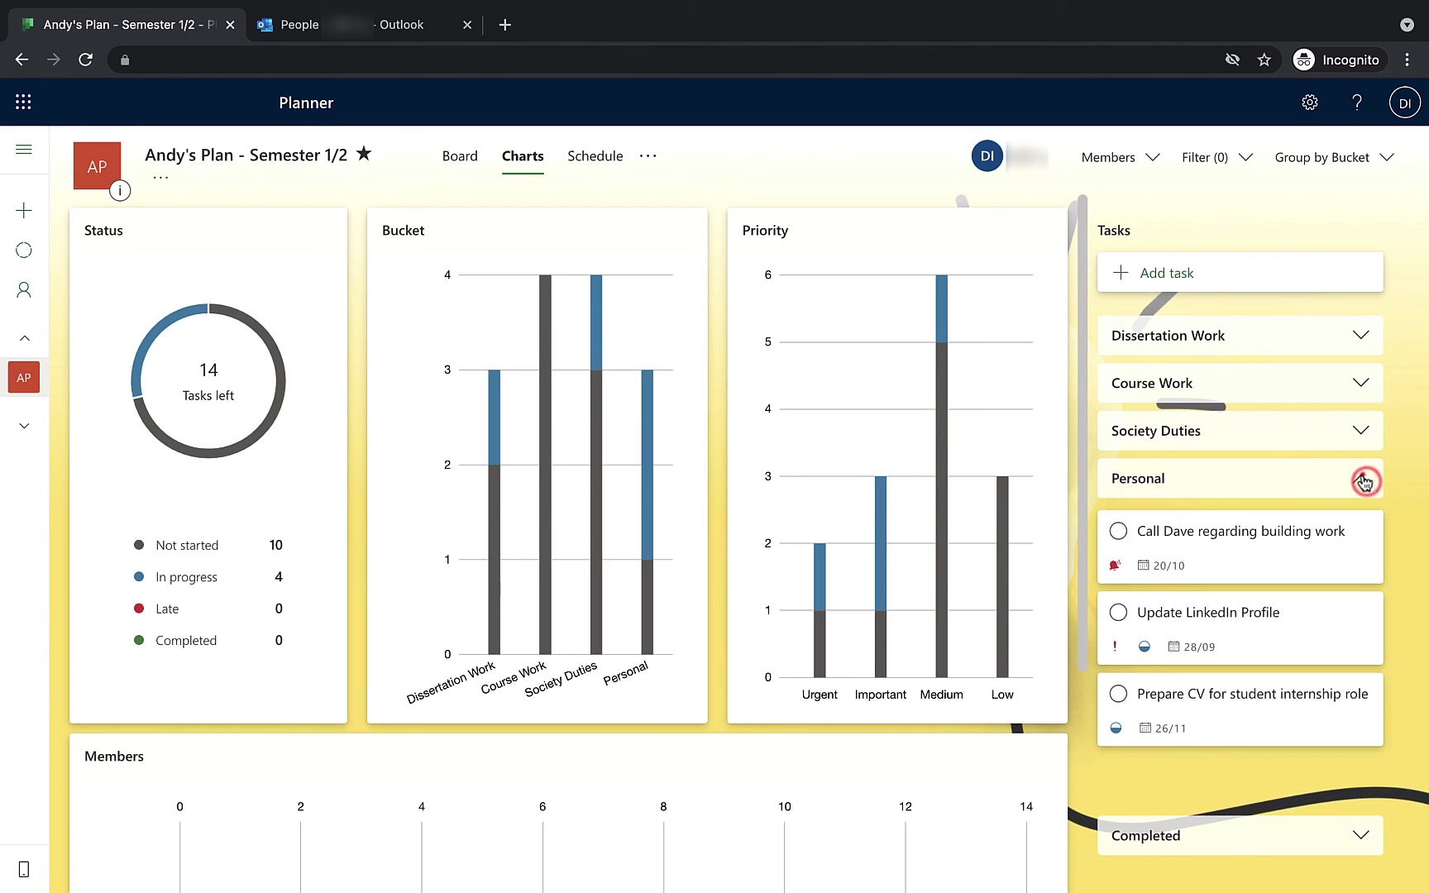
{"action": "left_click", "coordinate": [1361, 335]}
{"action": "scroll", "coordinate": [1357, 668], "scroll_direction": "down", "scroll_amount": 1}
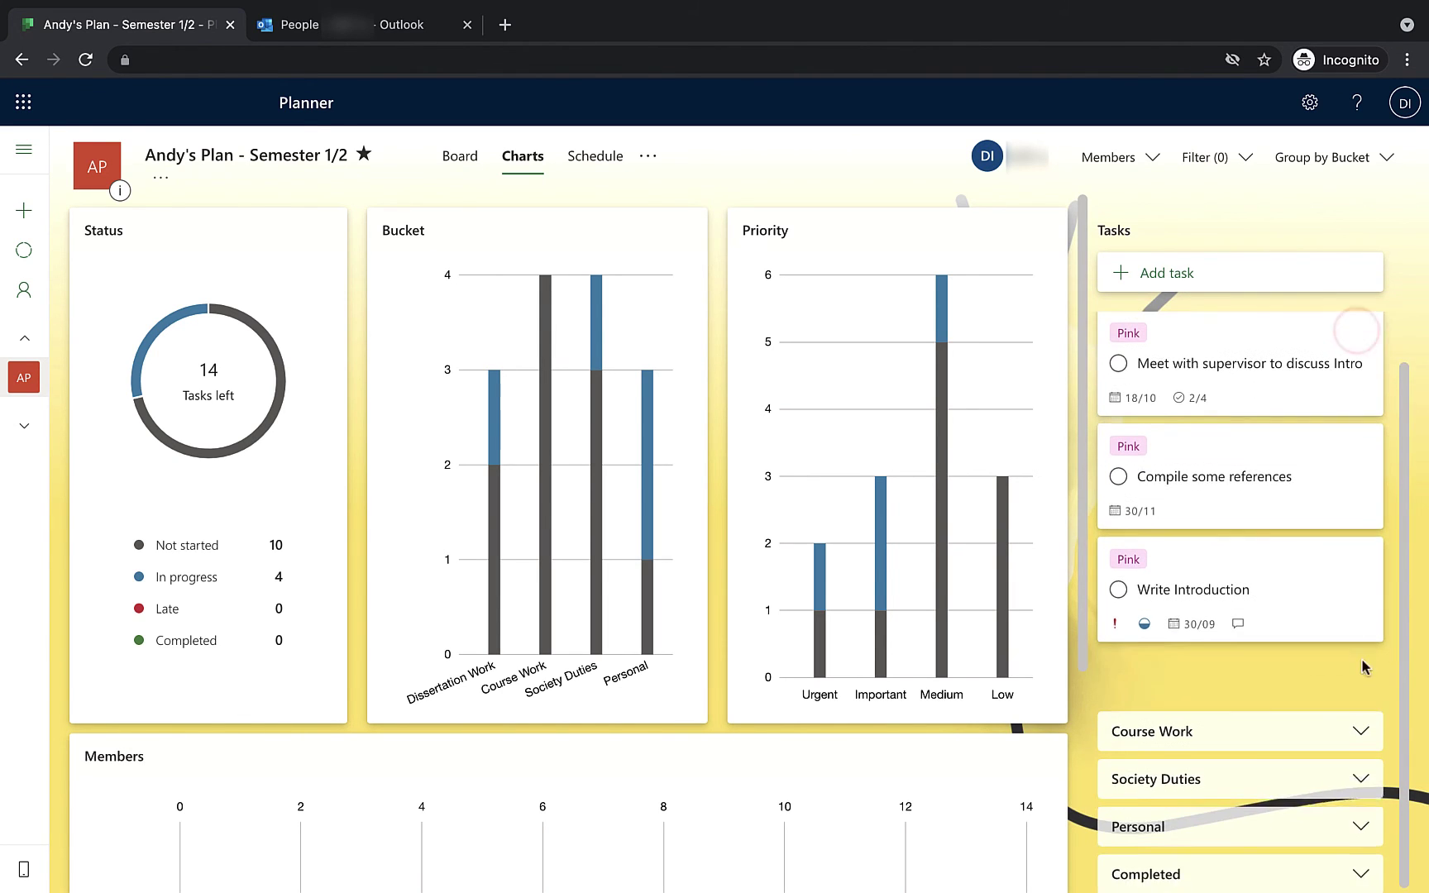
{"action": "left_click", "coordinate": [1363, 727]}
{"action": "scroll", "coordinate": [1361, 695], "scroll_direction": "down", "scroll_amount": 5}
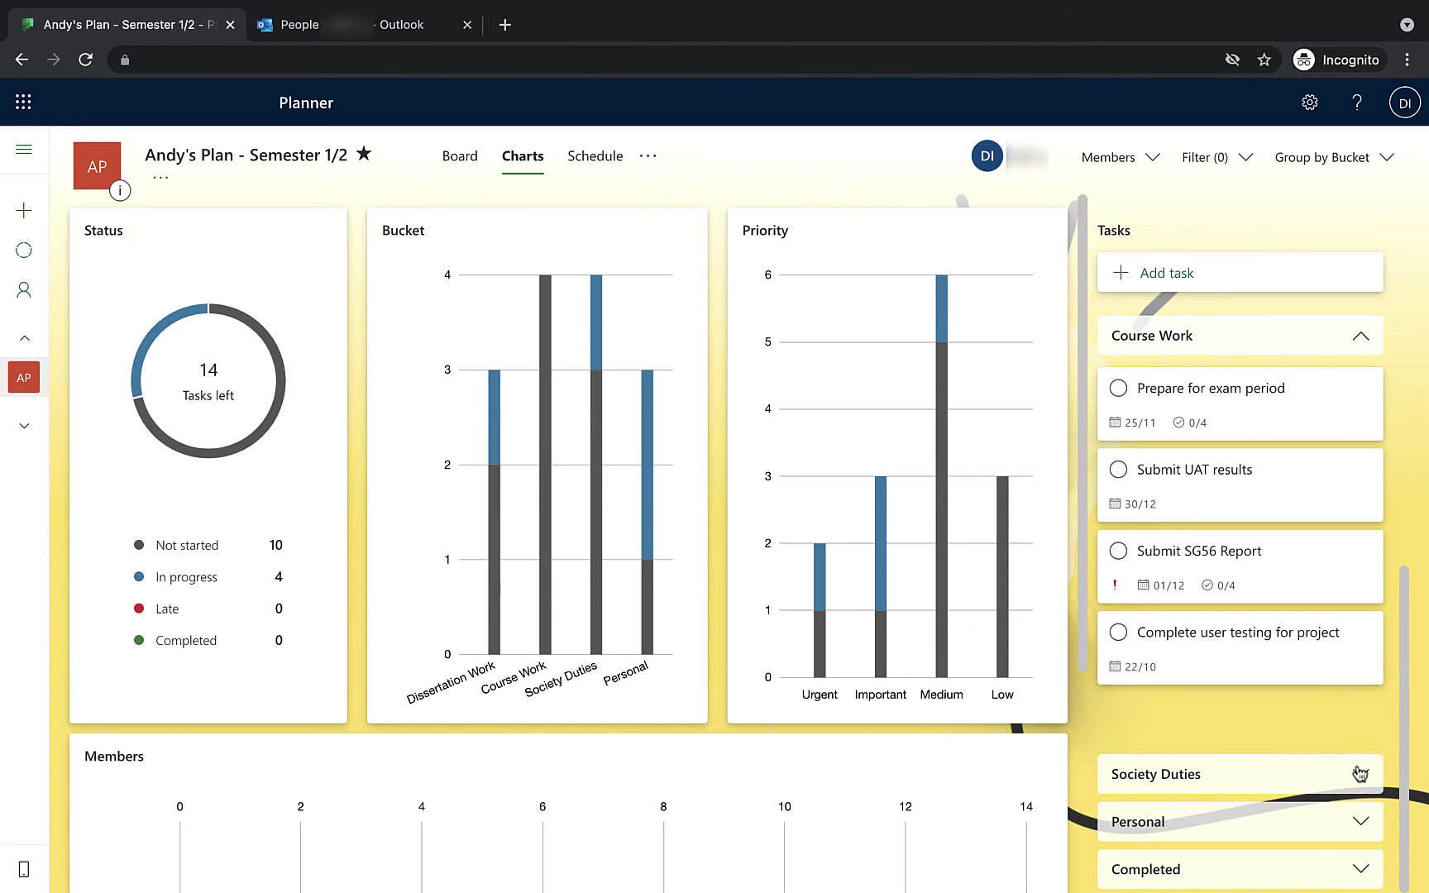
{"action": "left_click", "coordinate": [1359, 772]}
{"action": "scroll", "coordinate": [1357, 744], "scroll_direction": "down", "scroll_amount": 5}
{"action": "left_click", "coordinate": [1361, 817]}
{"action": "scroll", "coordinate": [1357, 819], "scroll_direction": "down", "scroll_amount": 4}
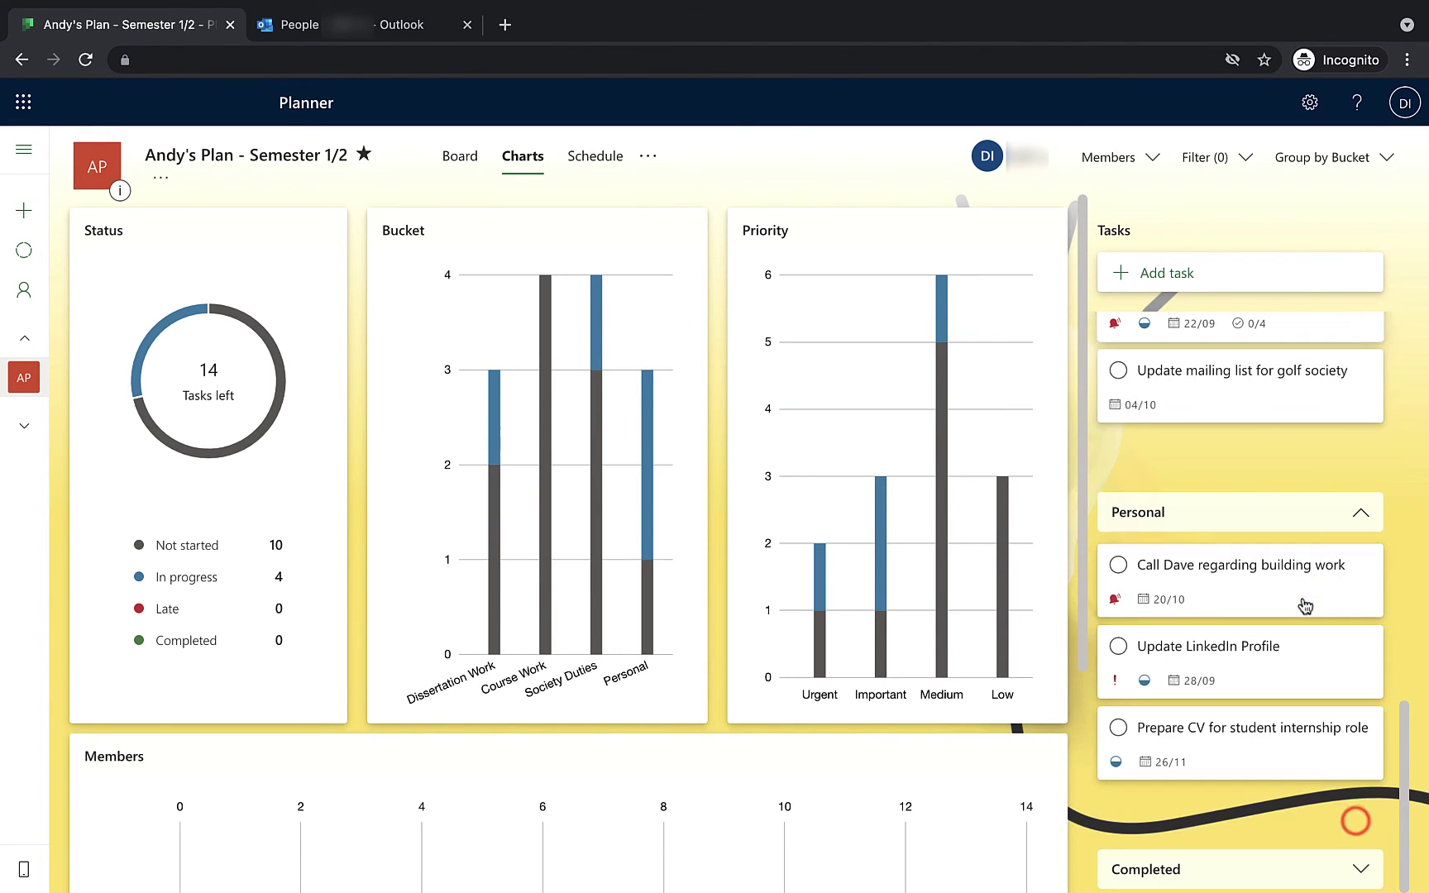
Show the plan's schedule, view all tasks falling on 21 September 2021, and close that day's list.
{"action": "left_click", "coordinate": [597, 157]}
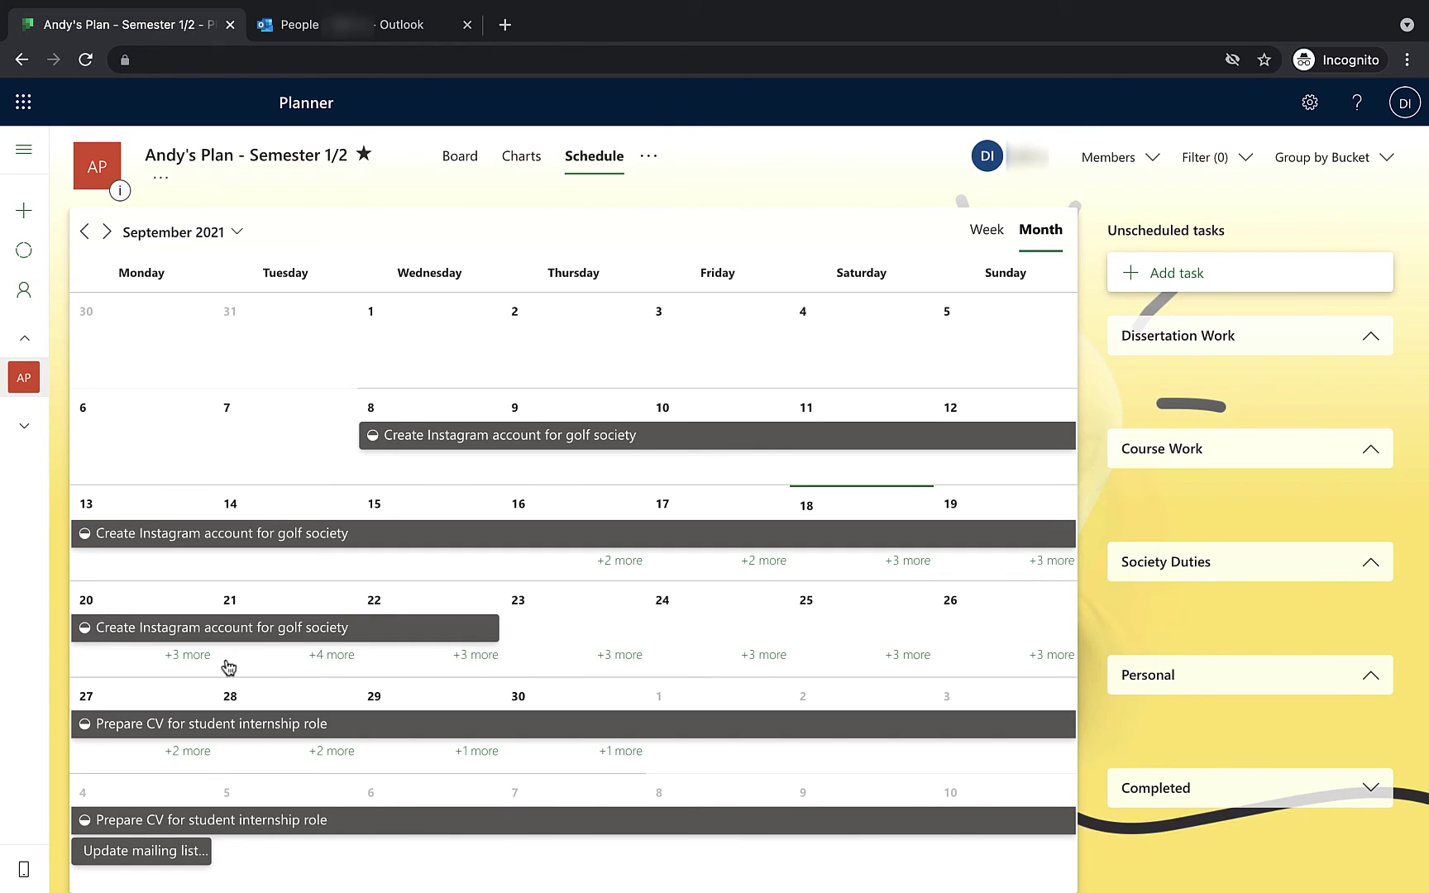
{"action": "left_click", "coordinate": [322, 660]}
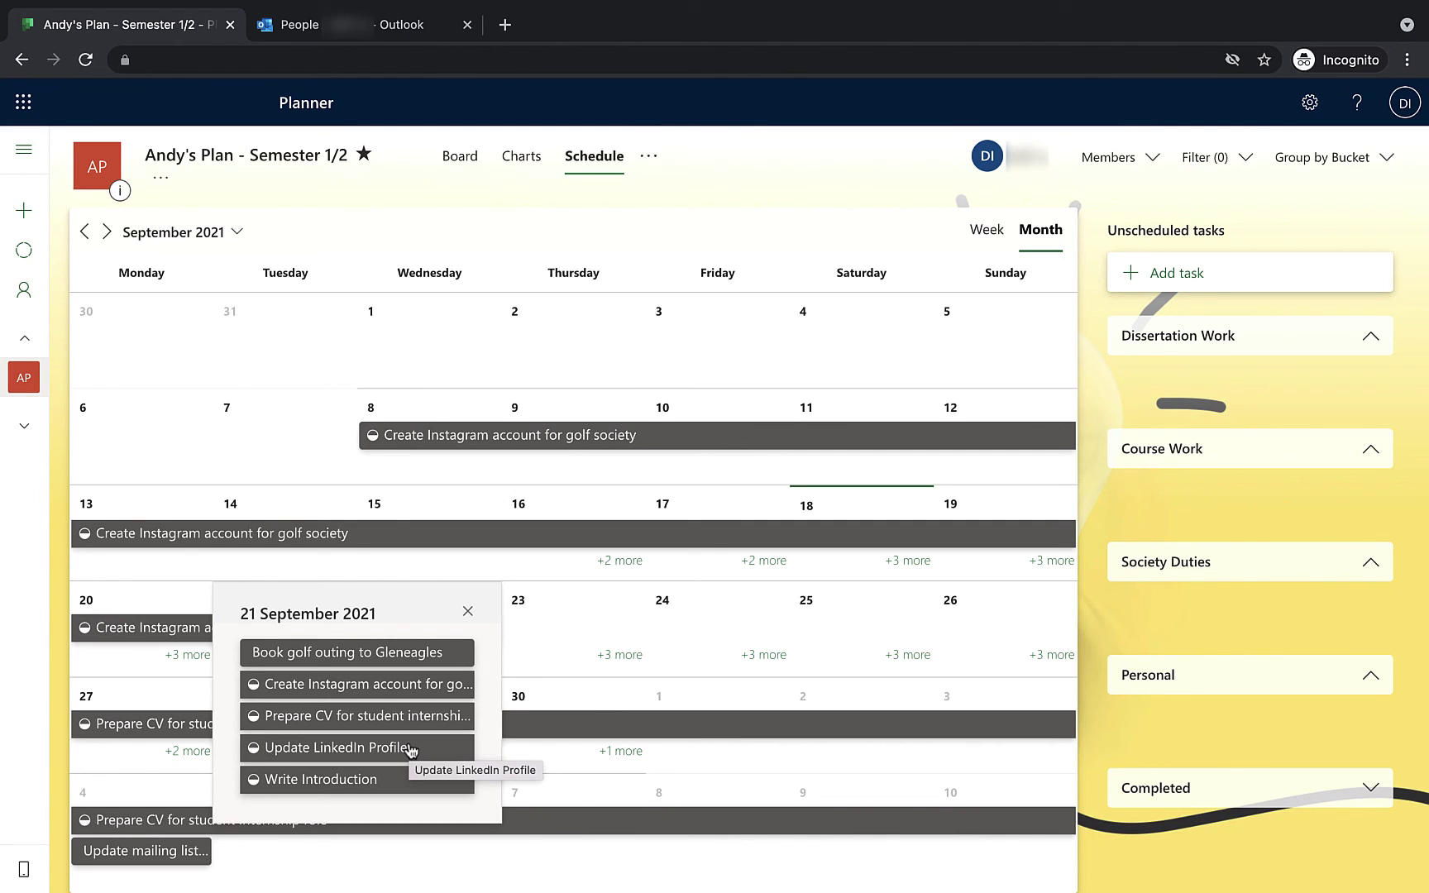
{"action": "left_click", "coordinate": [465, 612]}
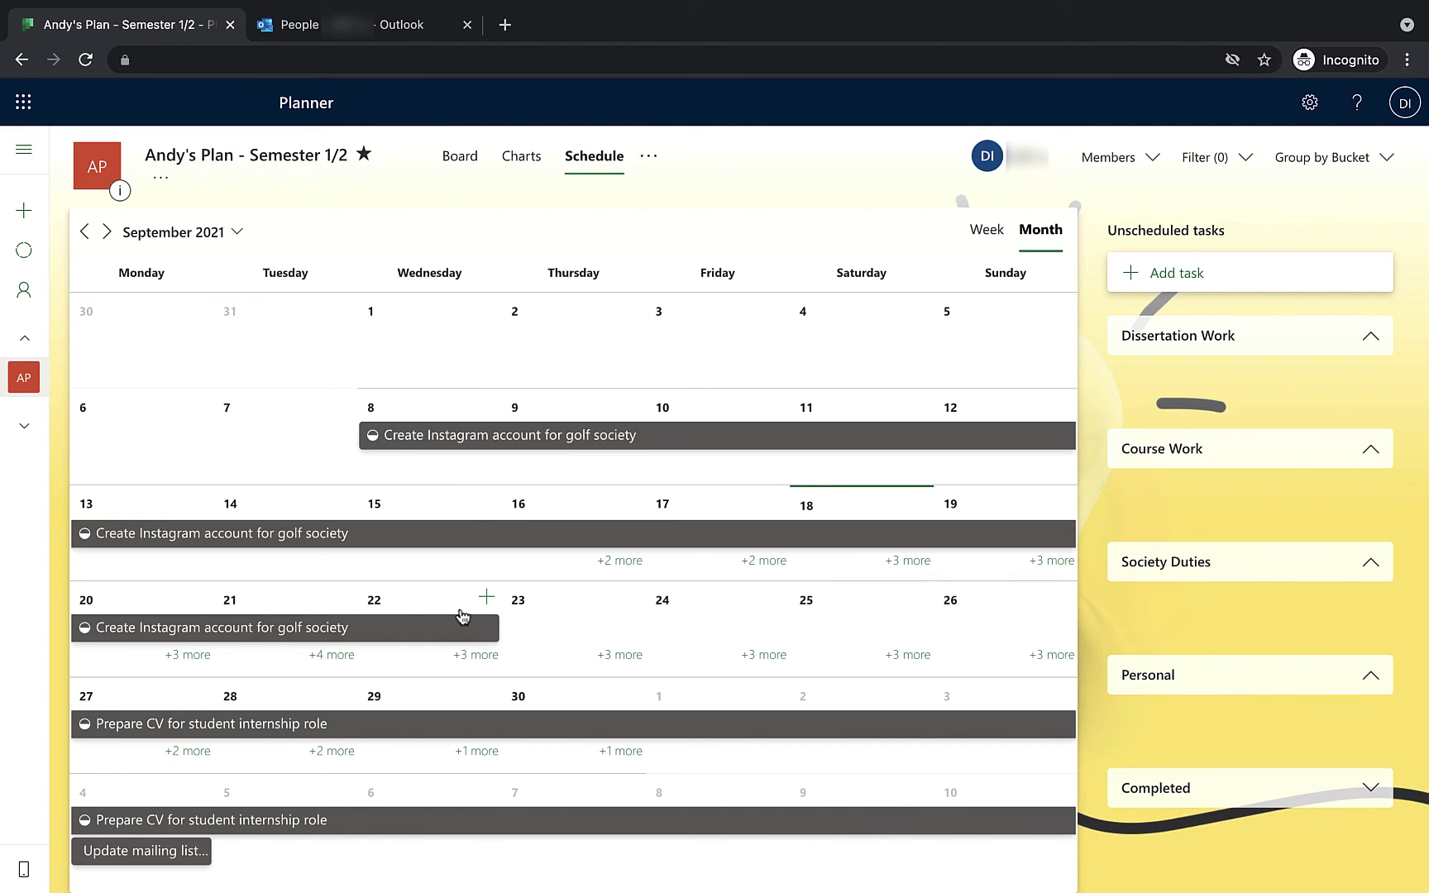
Look at October 2021 and the month picker in the schedule, and return to September 2021.
{"action": "left_click", "coordinate": [108, 231]}
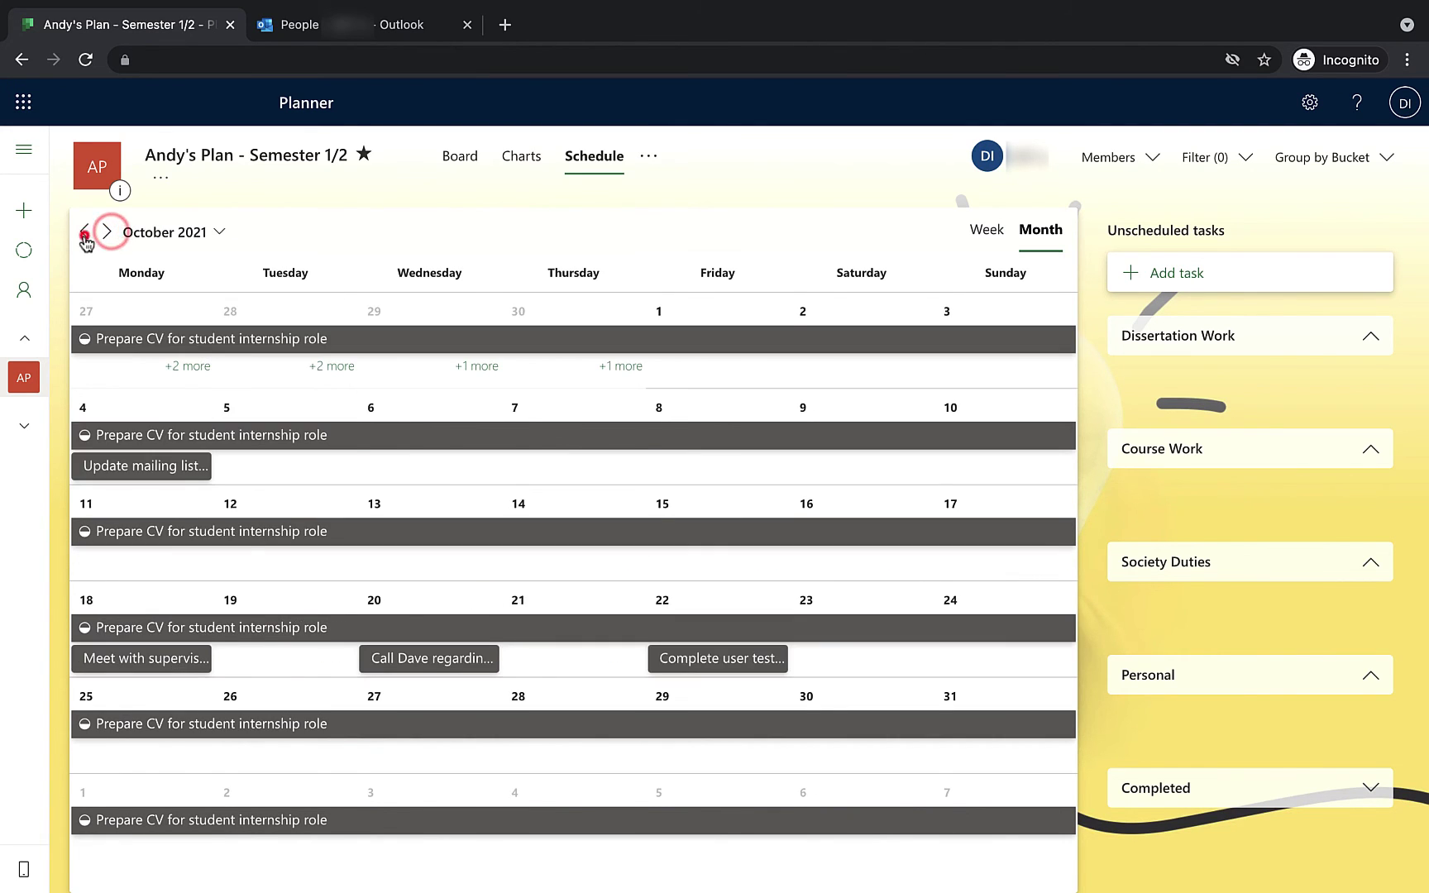
{"action": "left_click", "coordinate": [85, 232]}
{"action": "left_click", "coordinate": [236, 232]}
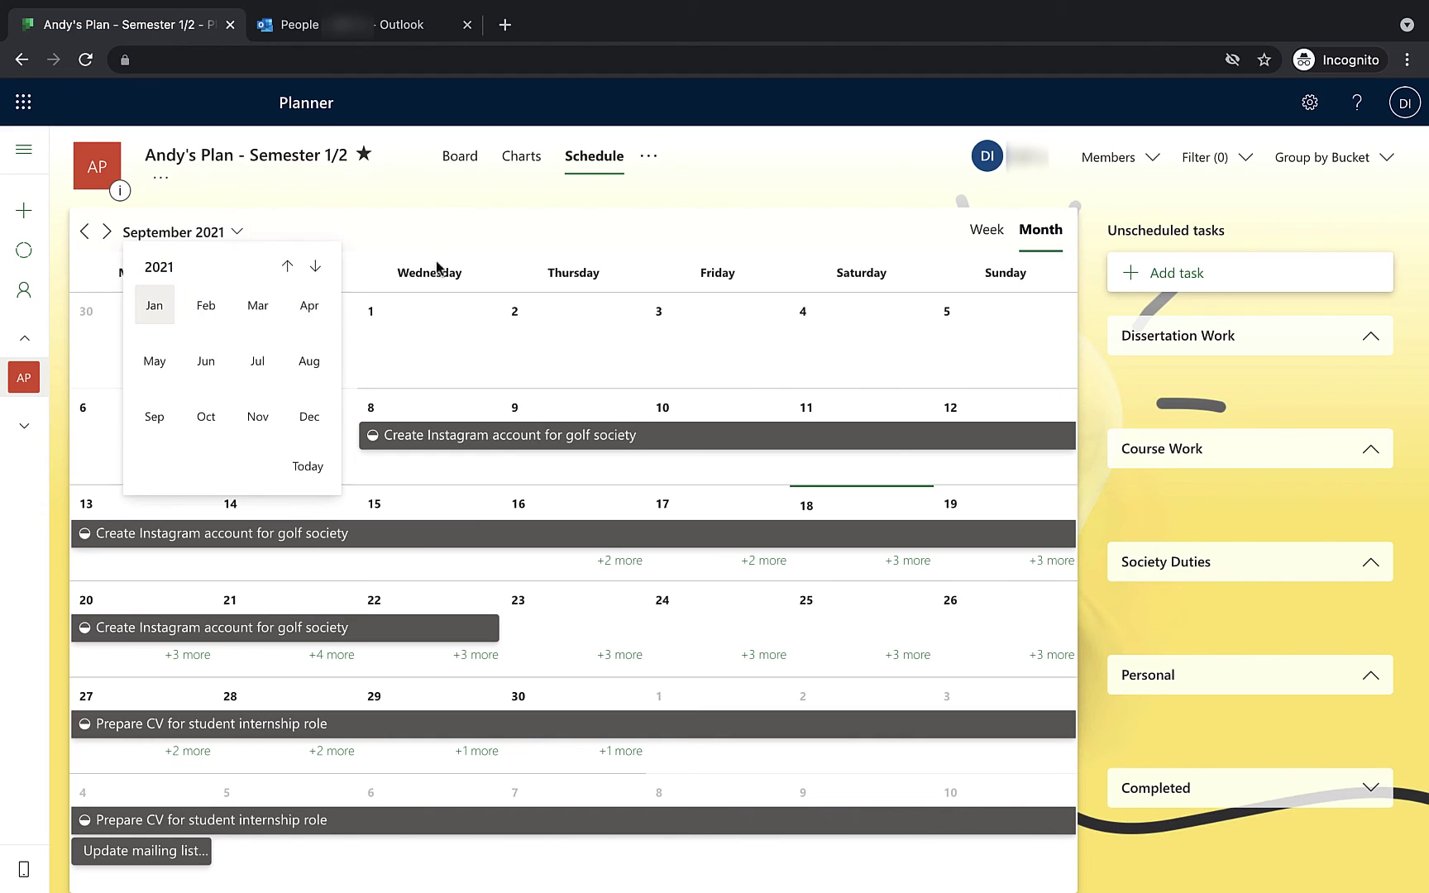
{"action": "left_click", "coordinate": [348, 215]}
{"action": "left_click", "coordinate": [107, 232]}
{"action": "left_click", "coordinate": [84, 233]}
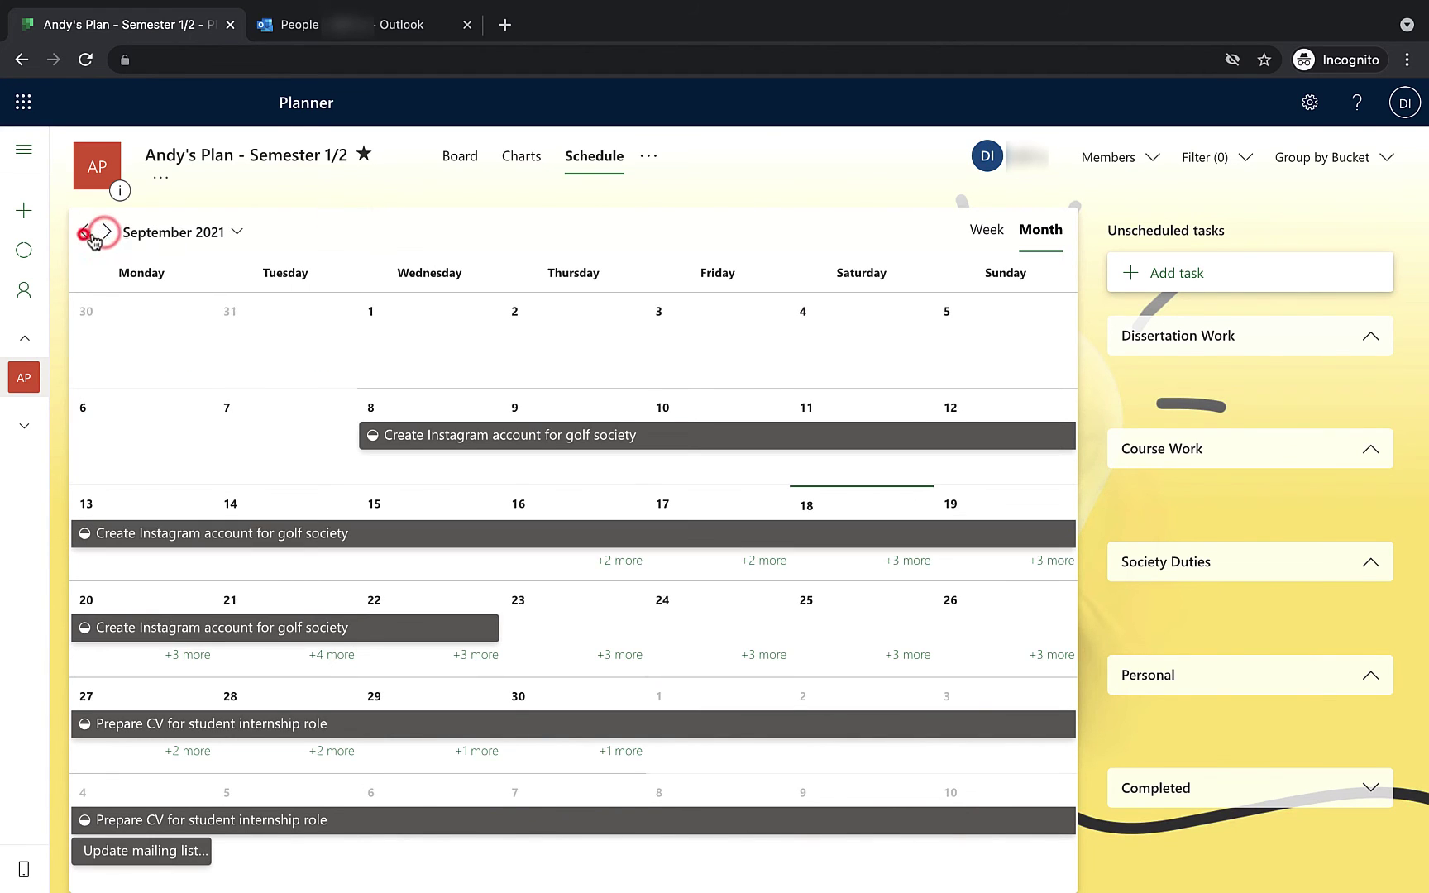
Show the schedule by week and move forward to the week of 13–19 September 2021.
{"action": "left_click", "coordinate": [996, 232]}
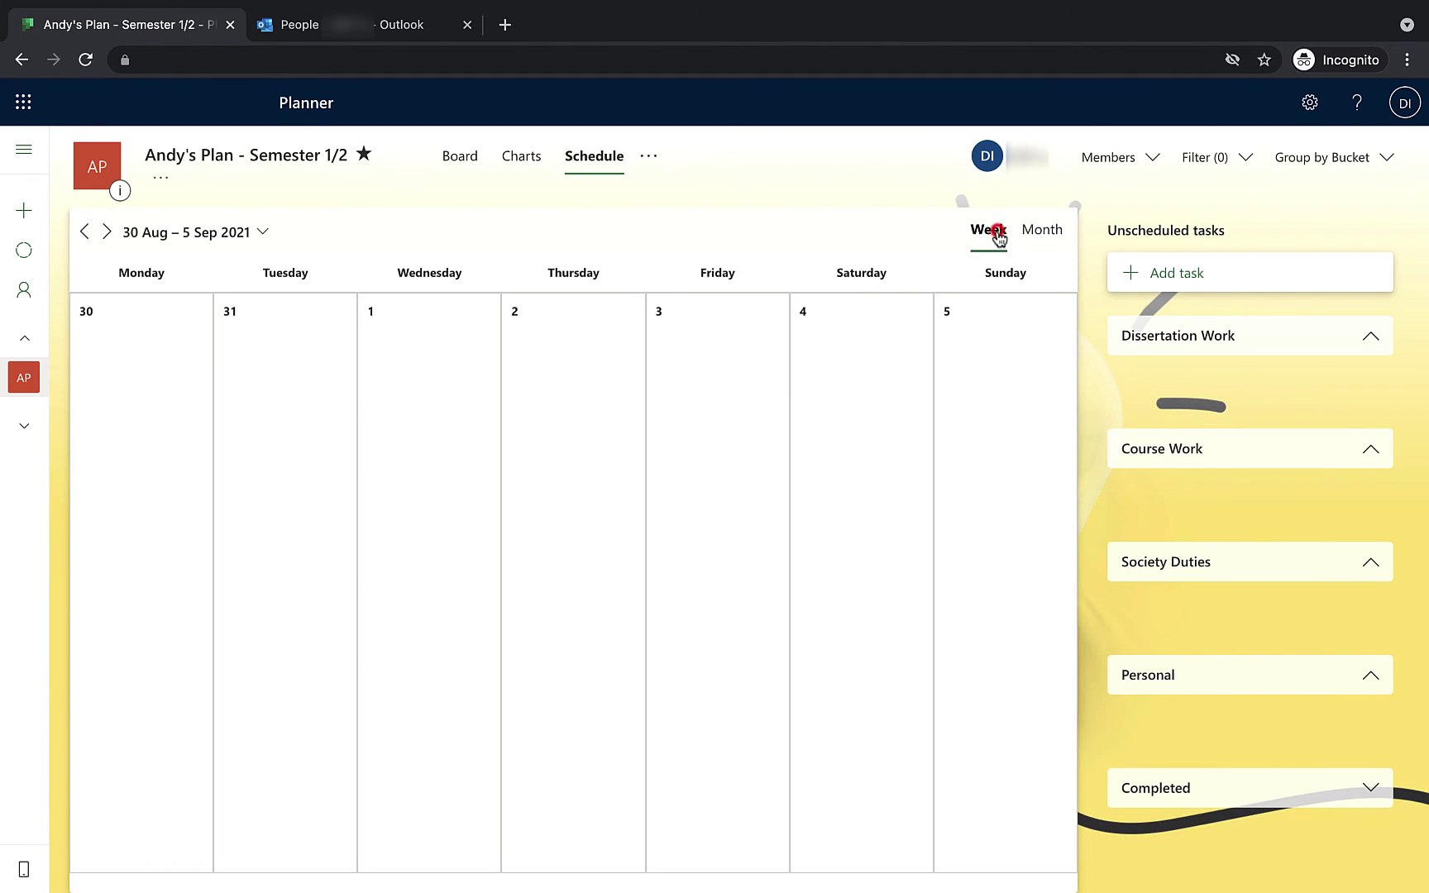
{"action": "left_click", "coordinate": [109, 232]}
{"action": "left_click", "coordinate": [108, 231]}
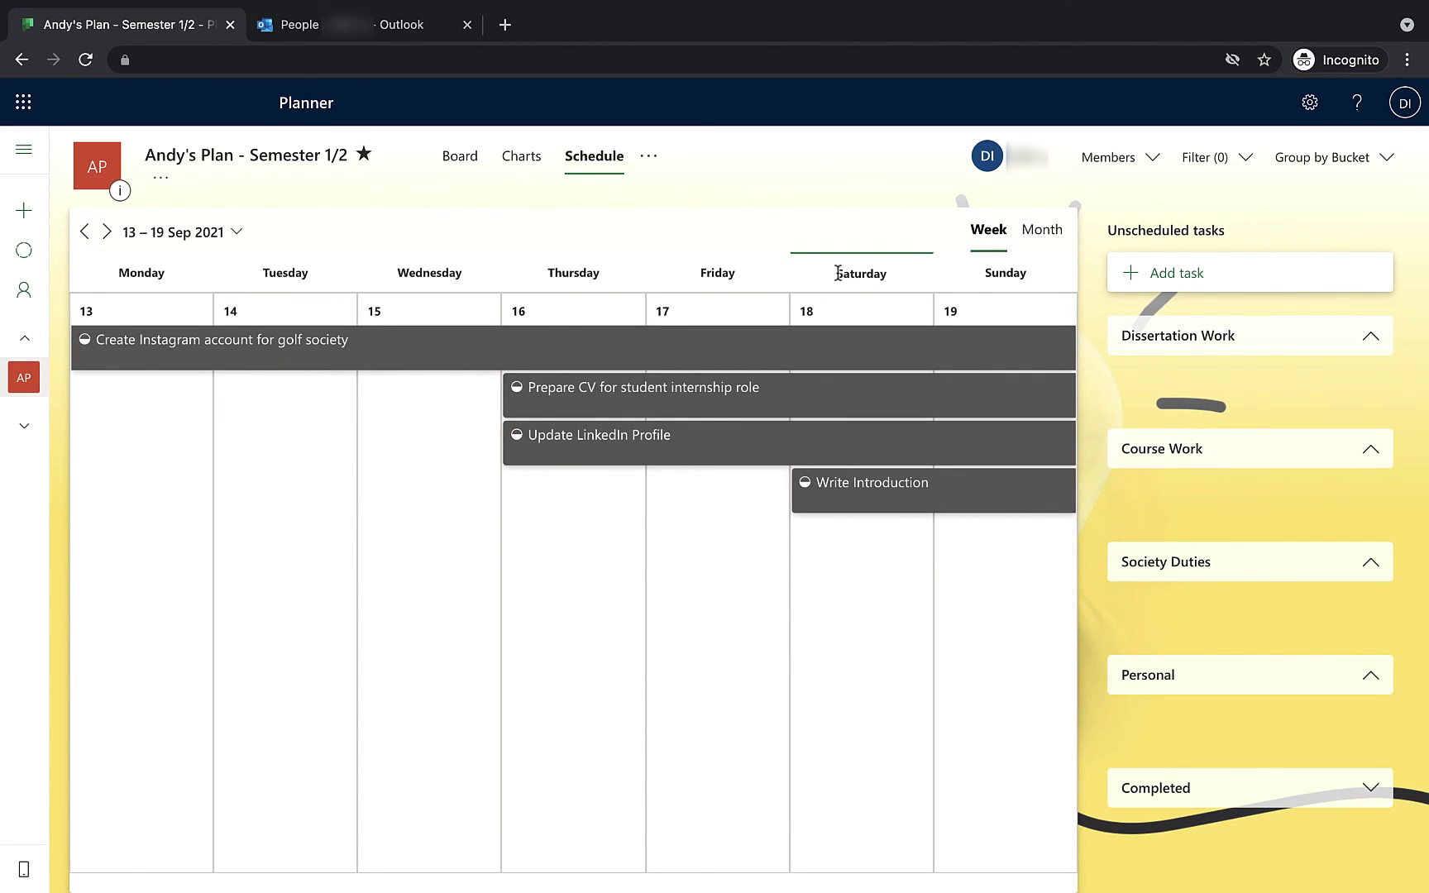
Return to the board and reorder the buckets so Society Duties comes first and Personal second.
{"action": "left_click", "coordinate": [523, 169]}
{"action": "left_click", "coordinate": [465, 159]}
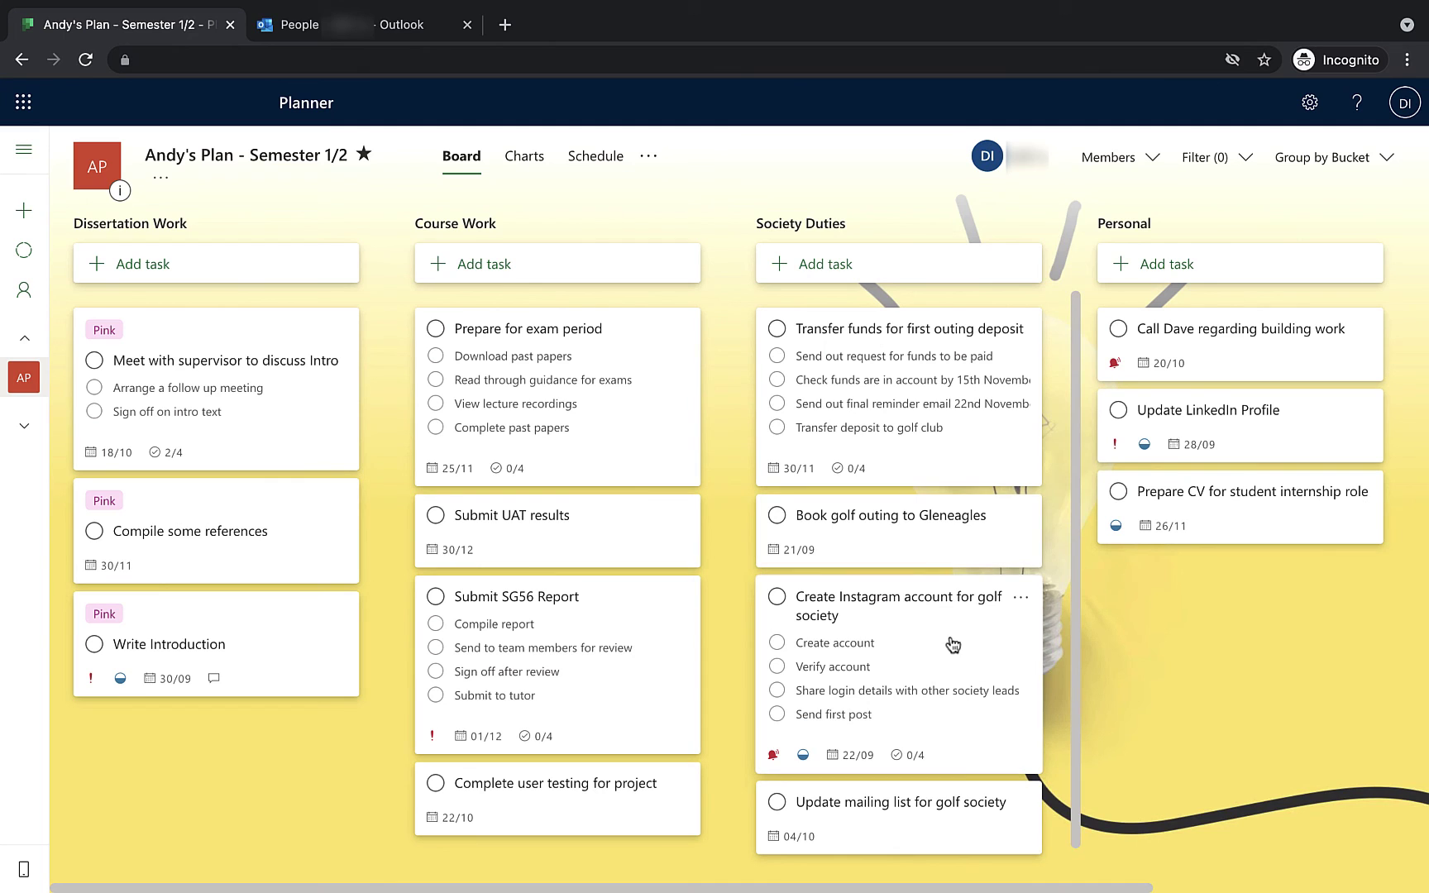
{"action": "left_click_drag", "start_coordinate": [823, 225], "coordinate": [187, 228]}
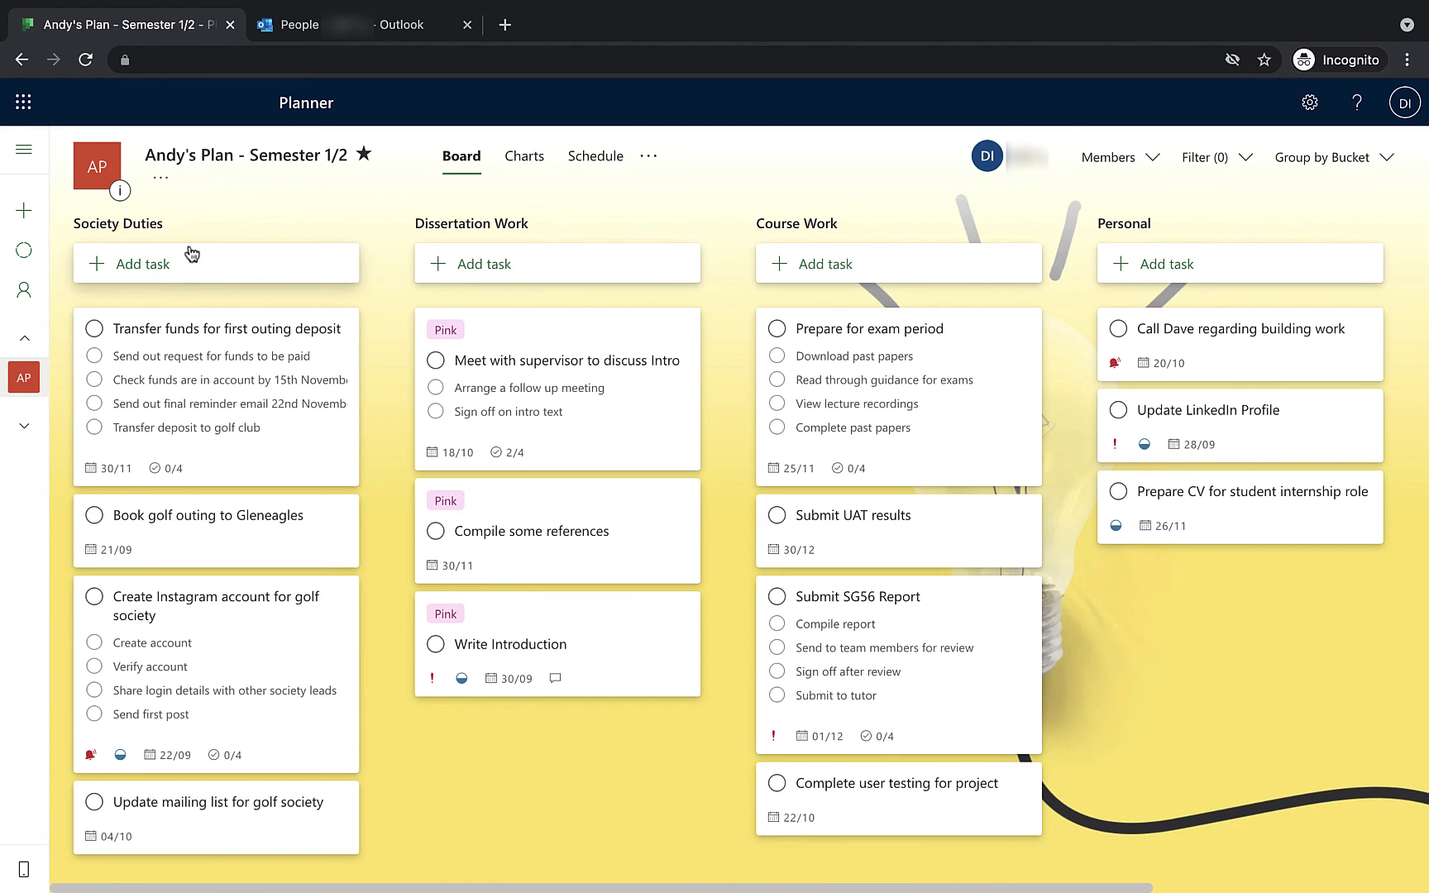
{"action": "left_click_drag", "start_coordinate": [1142, 236], "coordinate": [526, 235]}
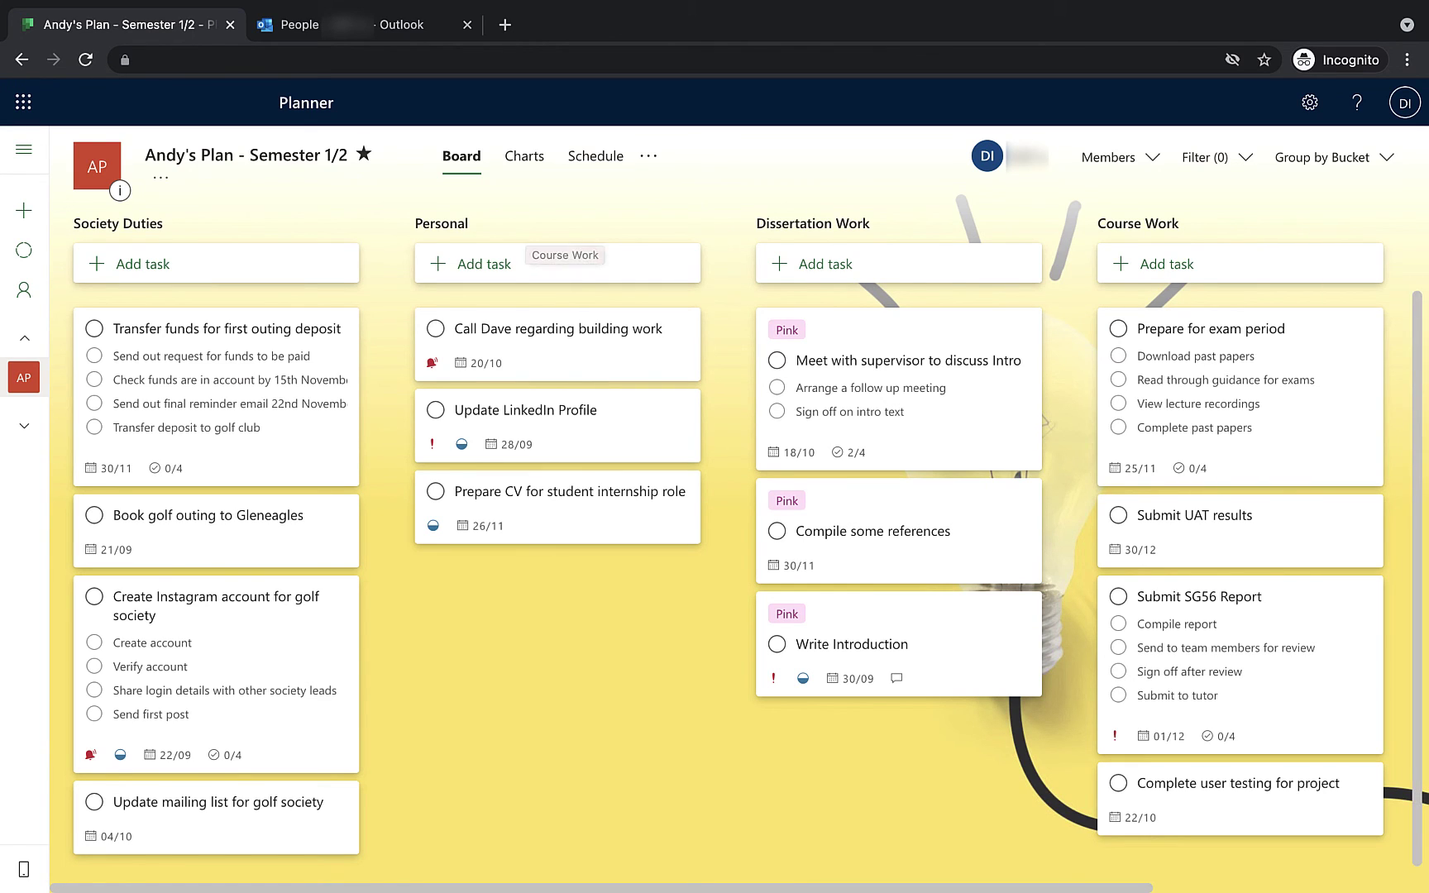
Group the board by progress and look through the Not started and In progress tasks.
{"action": "left_click", "coordinate": [1362, 163]}
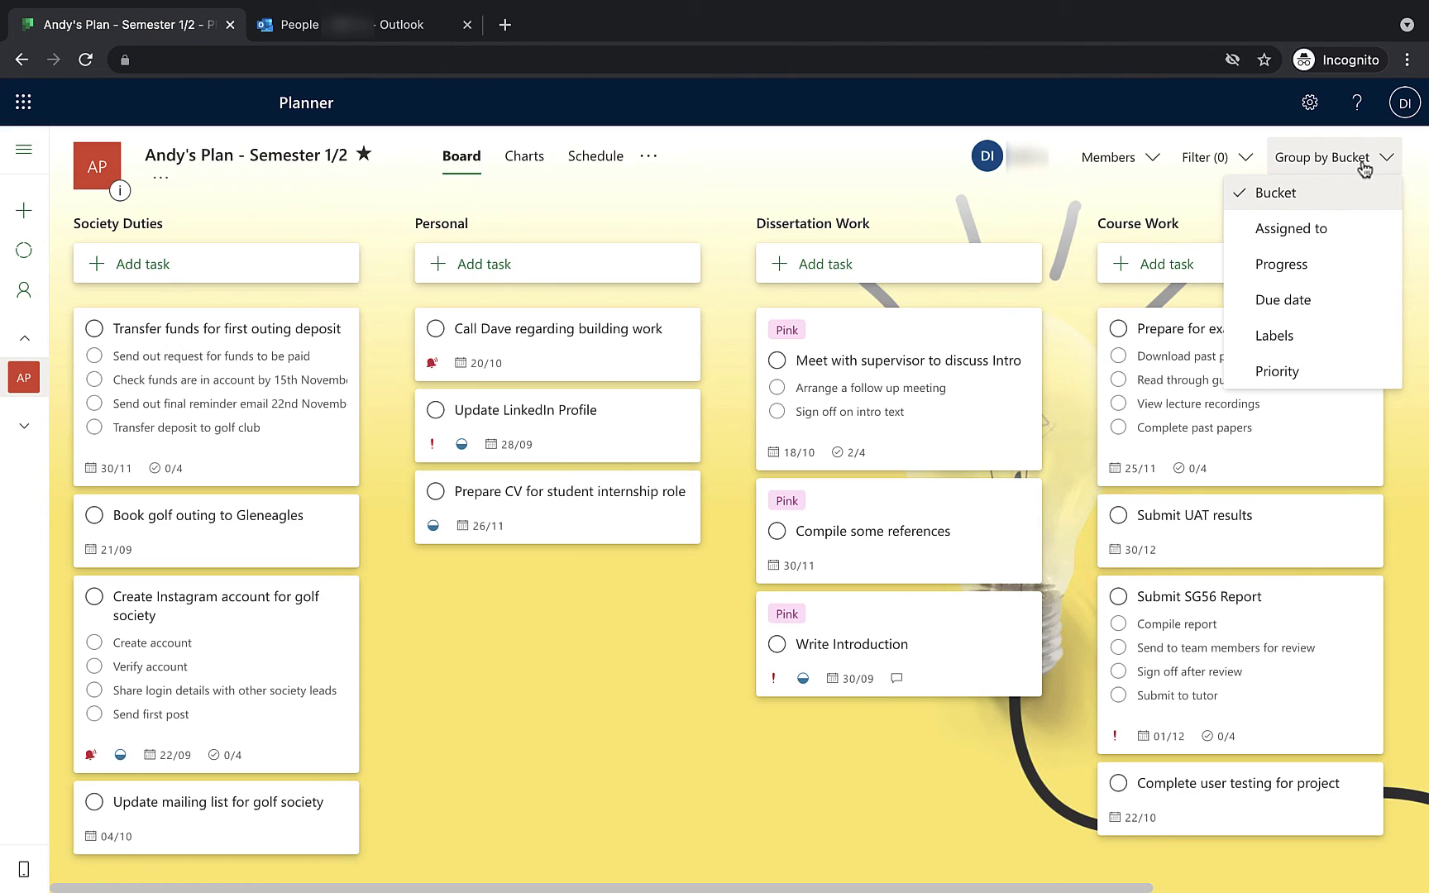
{"action": "left_click", "coordinate": [1312, 269]}
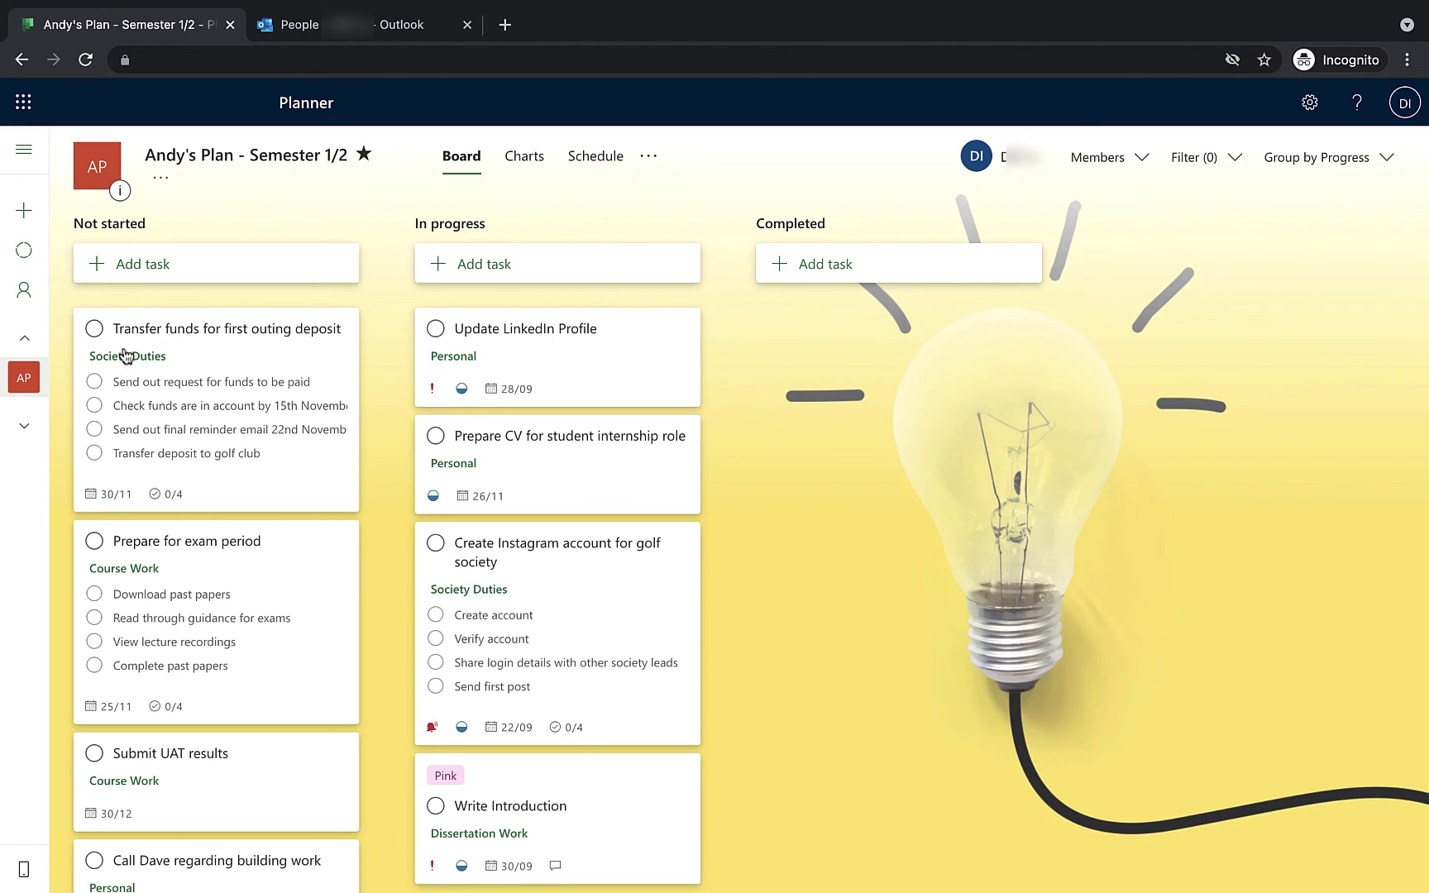
{"action": "left_click", "coordinate": [457, 223]}
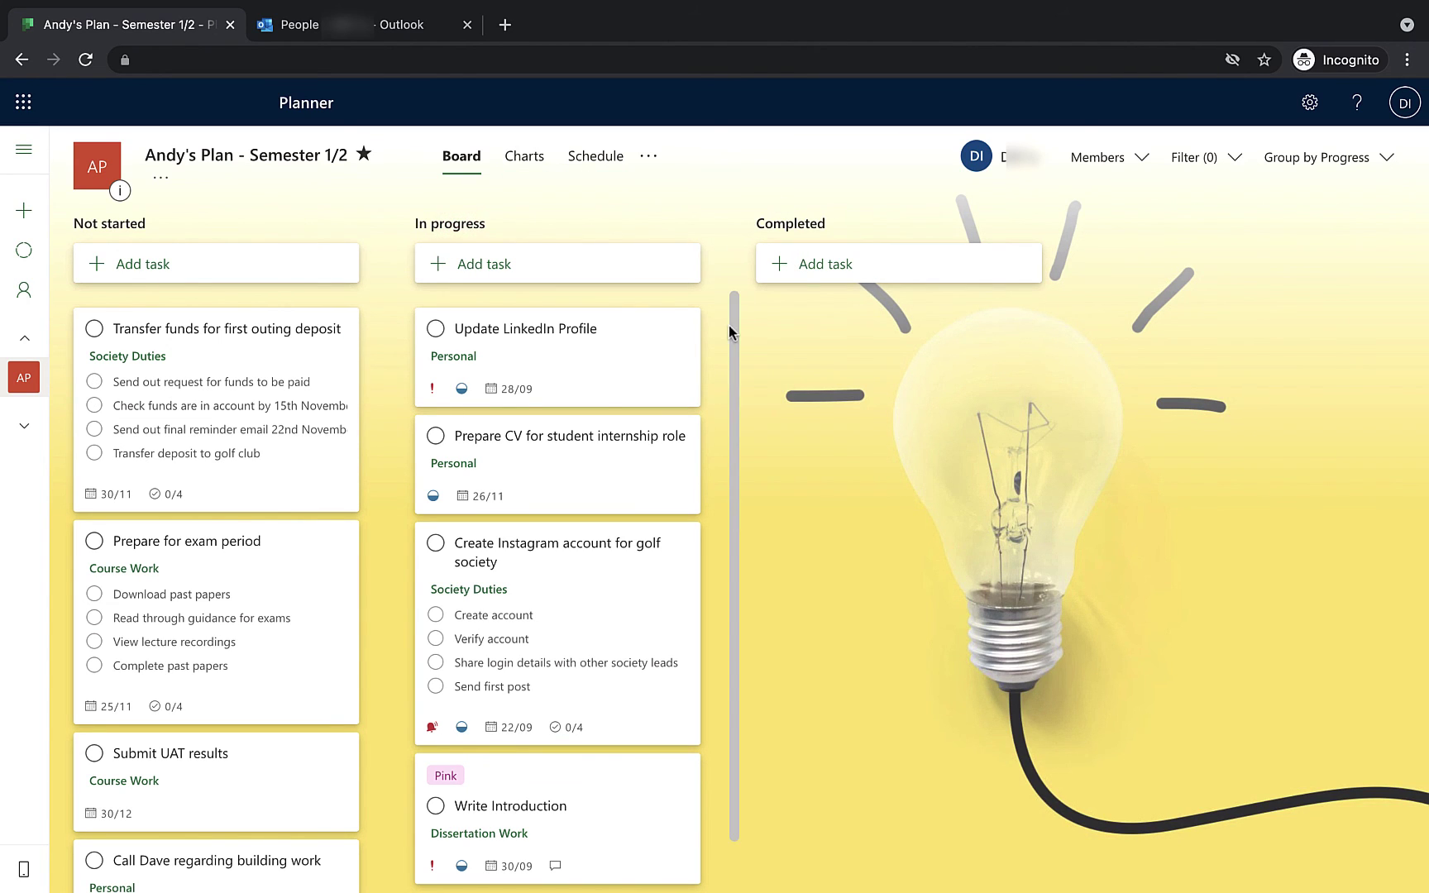
{"action": "scroll", "coordinate": [287, 513], "scroll_direction": "down", "scroll_amount": 1}
{"action": "scroll", "coordinate": [288, 513], "scroll_direction": "down", "scroll_amount": 5}
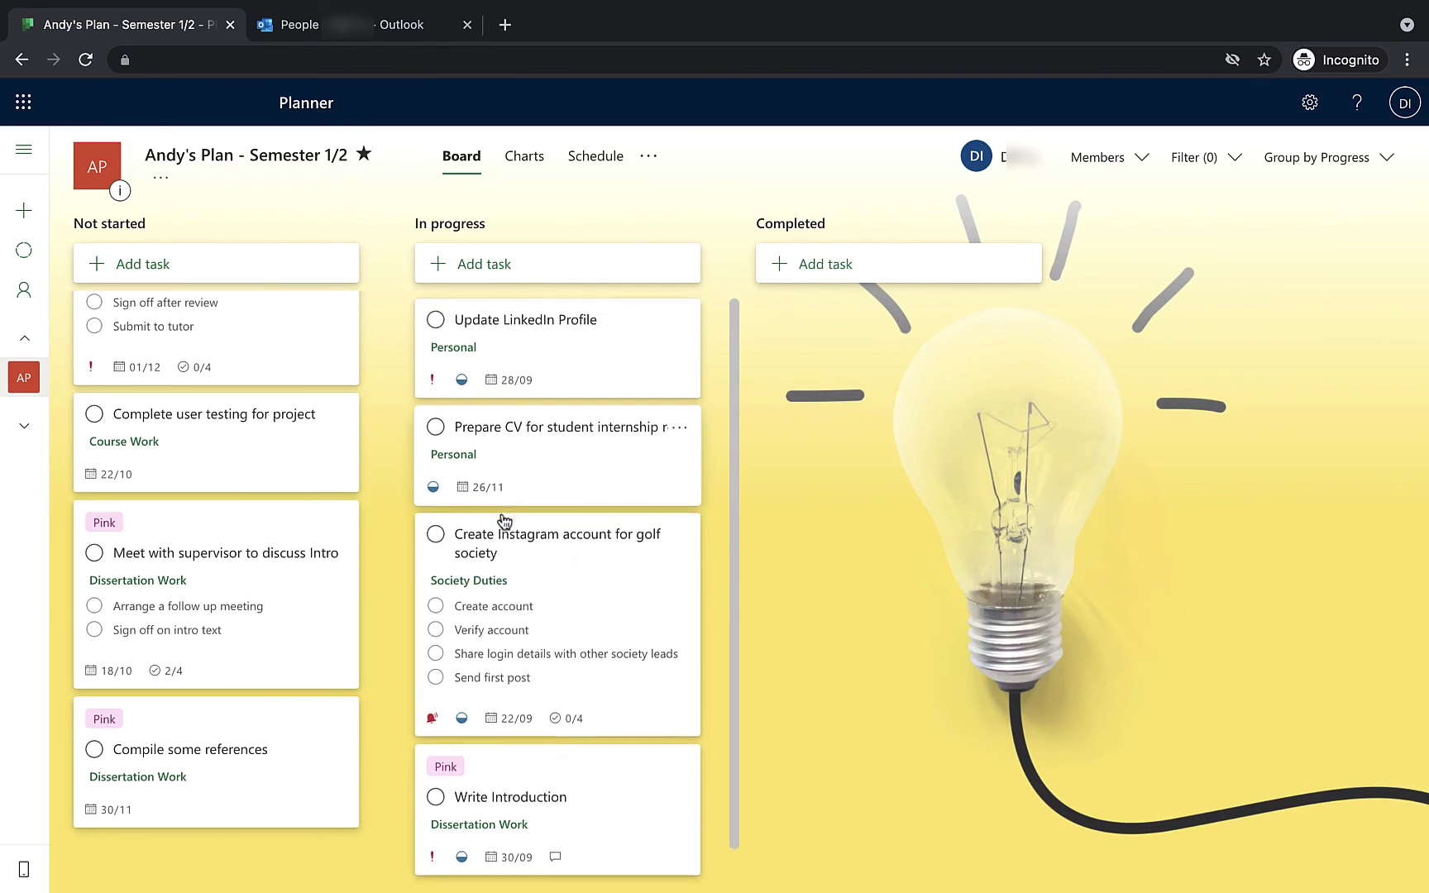
{"action": "scroll", "coordinate": [463, 497], "scroll_direction": "down", "scroll_amount": 2}
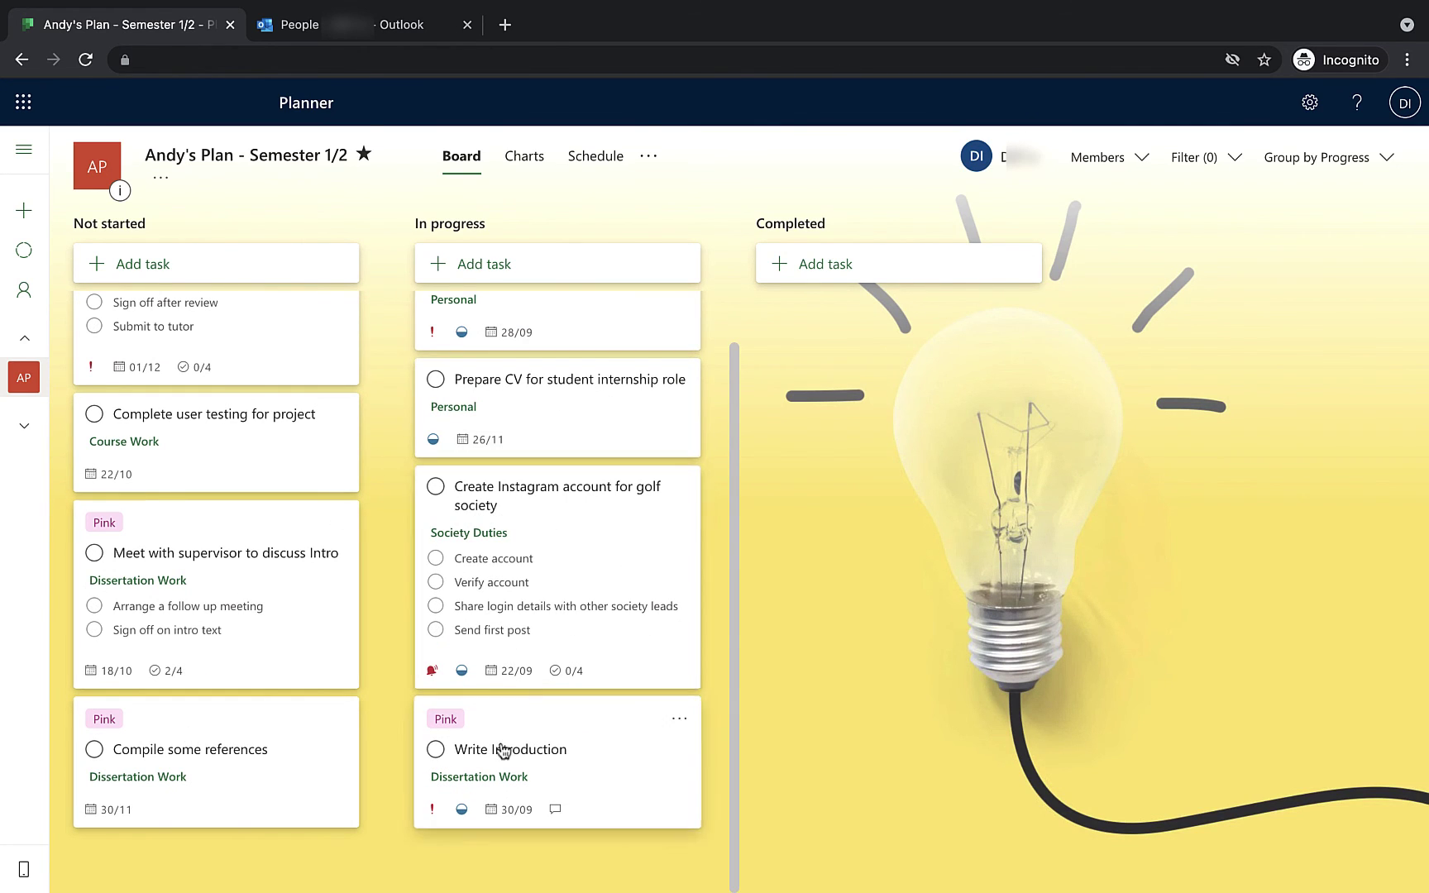
{"action": "scroll", "coordinate": [546, 596], "scroll_direction": "up", "scroll_amount": 1}
{"action": "scroll", "coordinate": [297, 510], "scroll_direction": "up", "scroll_amount": 10}
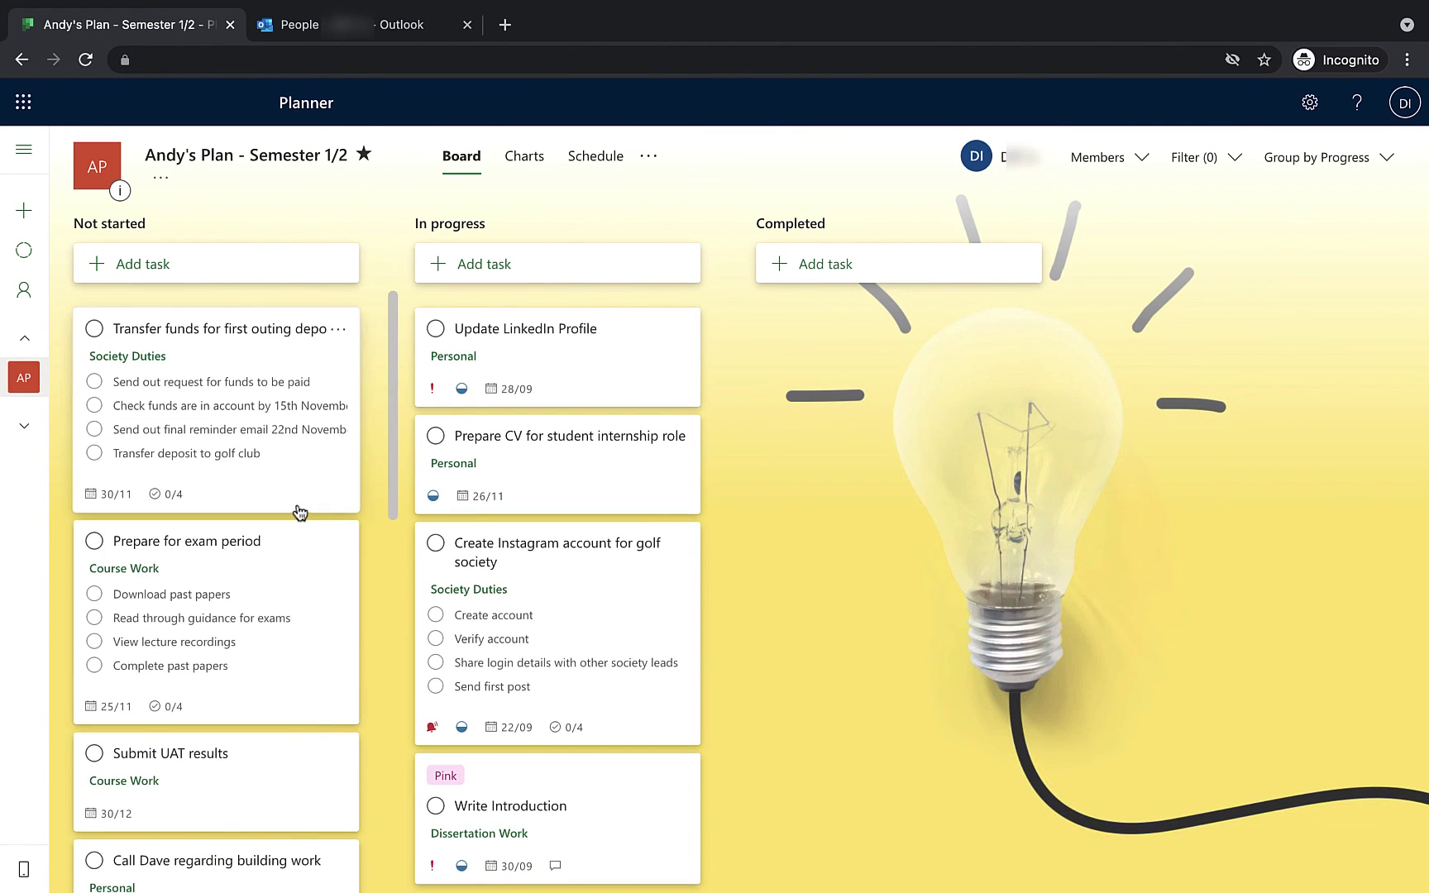
Group the board by due date and look through the tasks in the Future column.
{"action": "left_click", "coordinate": [1326, 159]}
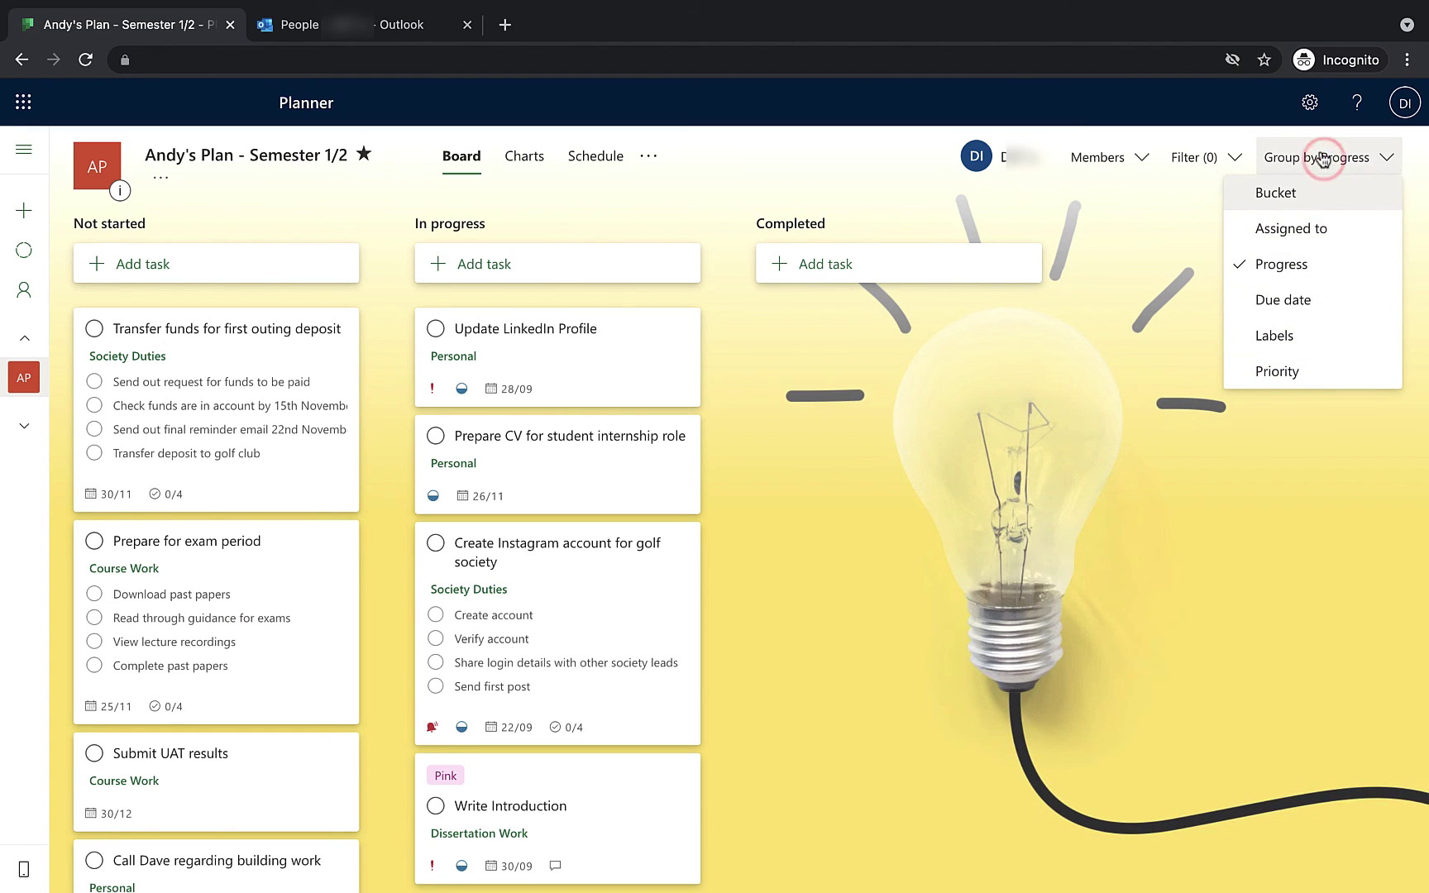
{"action": "left_click", "coordinate": [1295, 306]}
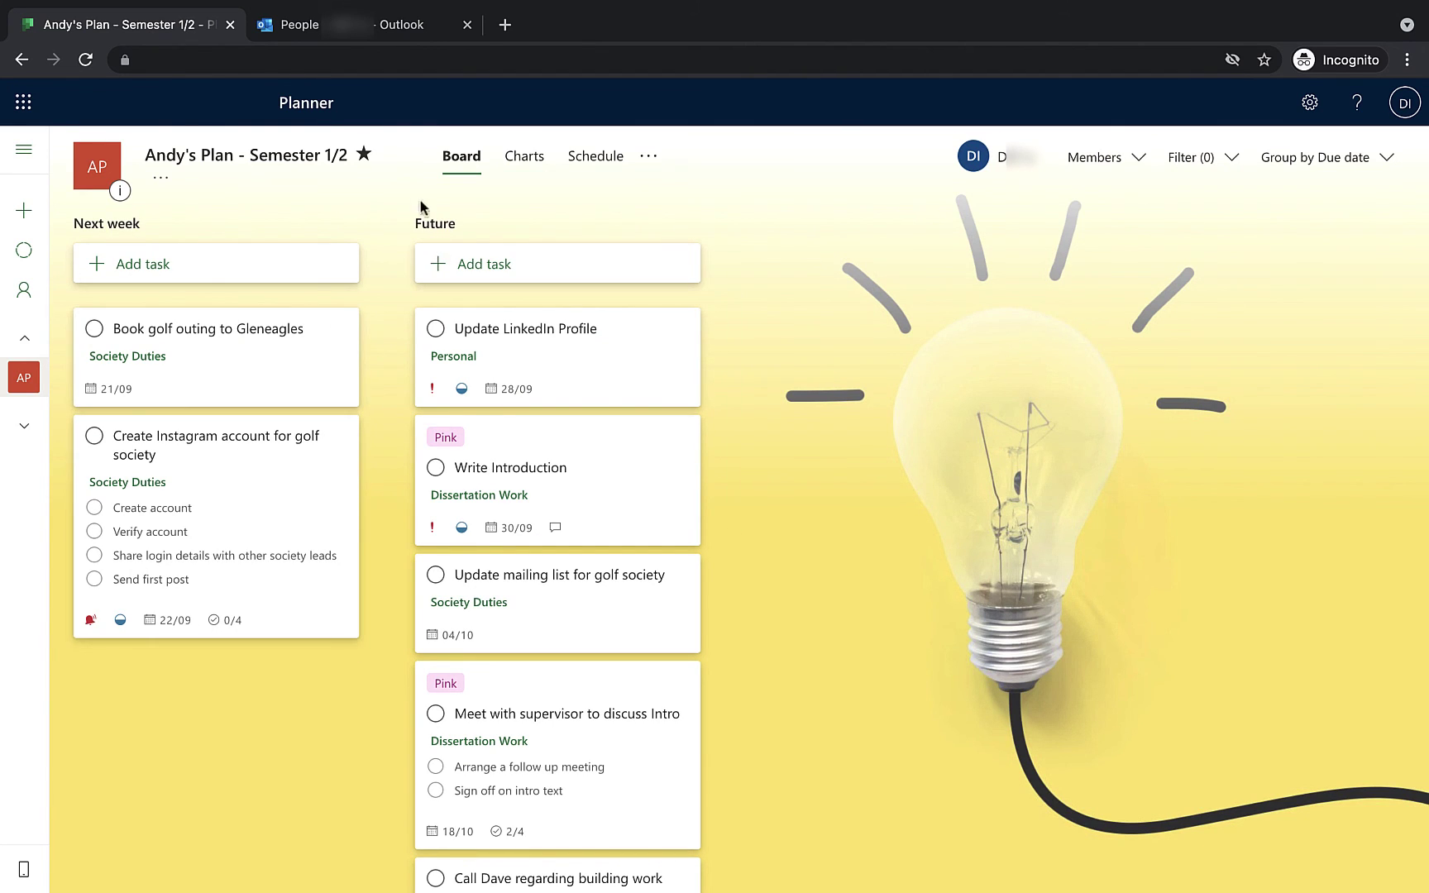
{"action": "scroll", "coordinate": [479, 477], "scroll_direction": "down", "scroll_amount": 10}
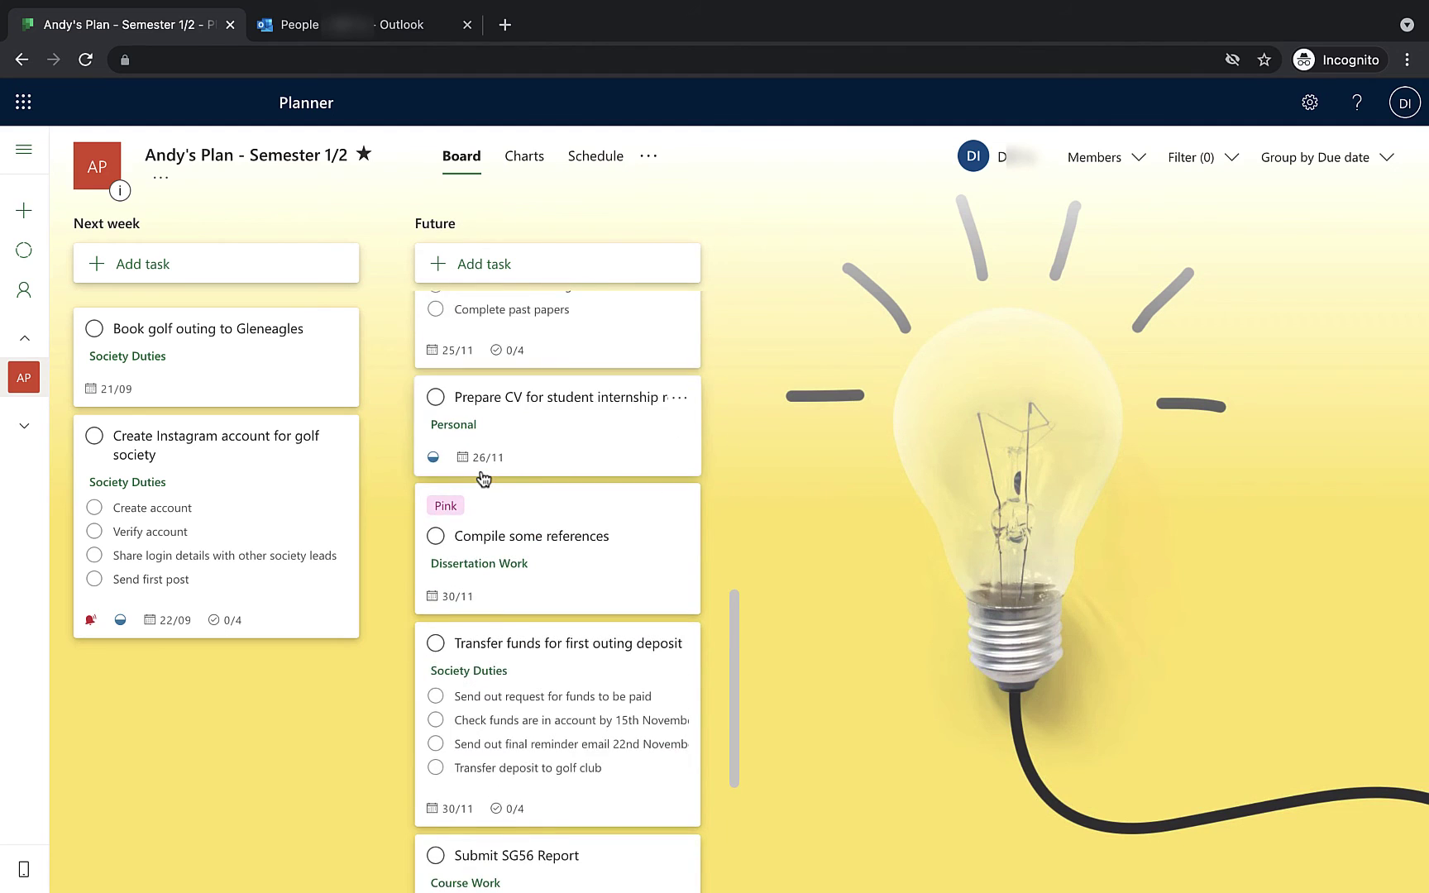
{"action": "scroll", "coordinate": [482, 479], "scroll_direction": "up", "scroll_amount": 10}
Group the board by priority and look over the available grouping options without changing the grouping again.
{"action": "left_click", "coordinate": [1315, 158]}
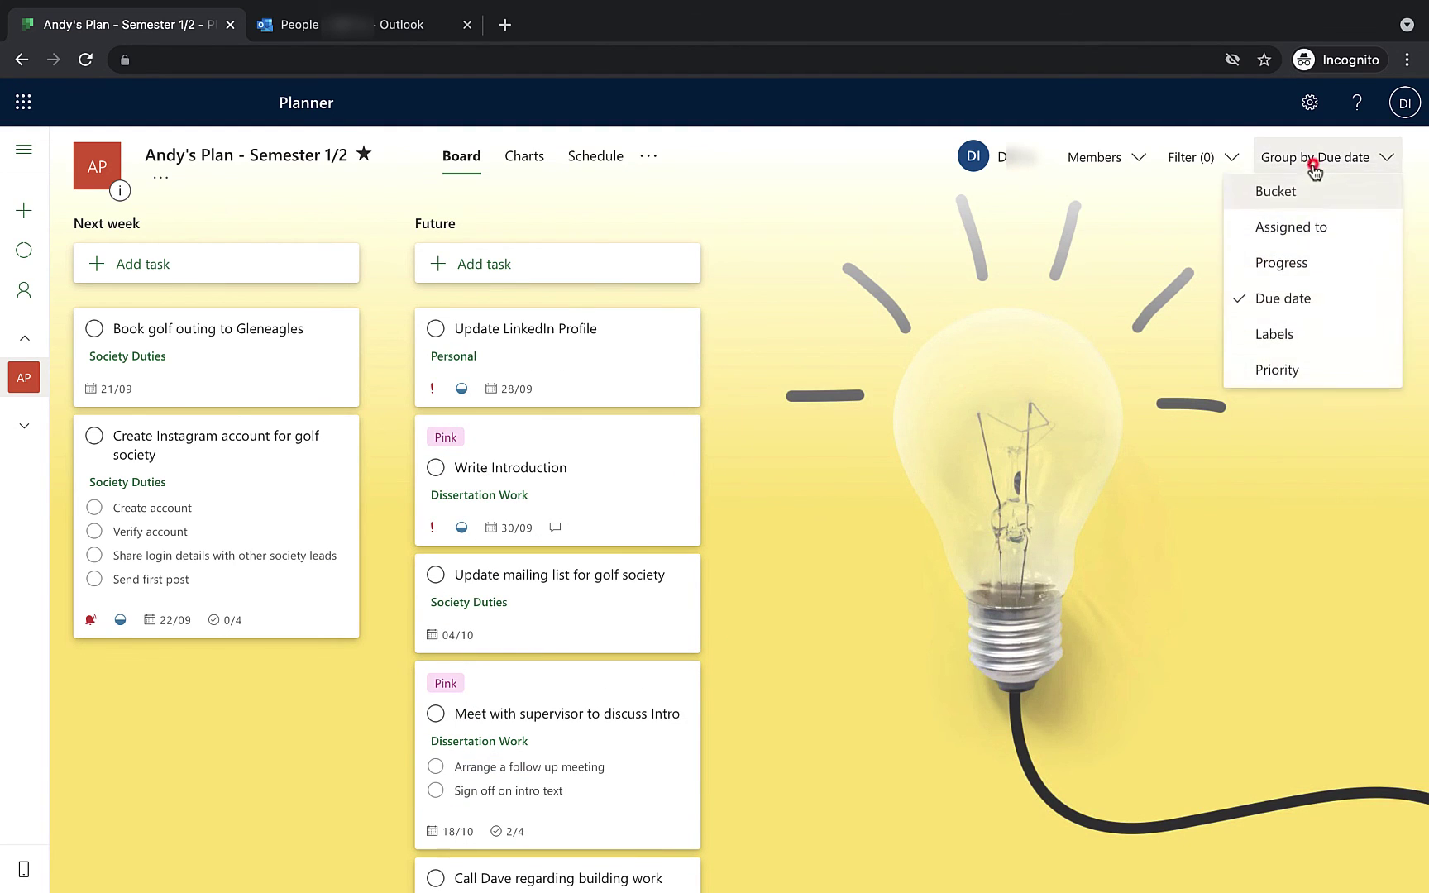
{"action": "left_click", "coordinate": [1318, 386]}
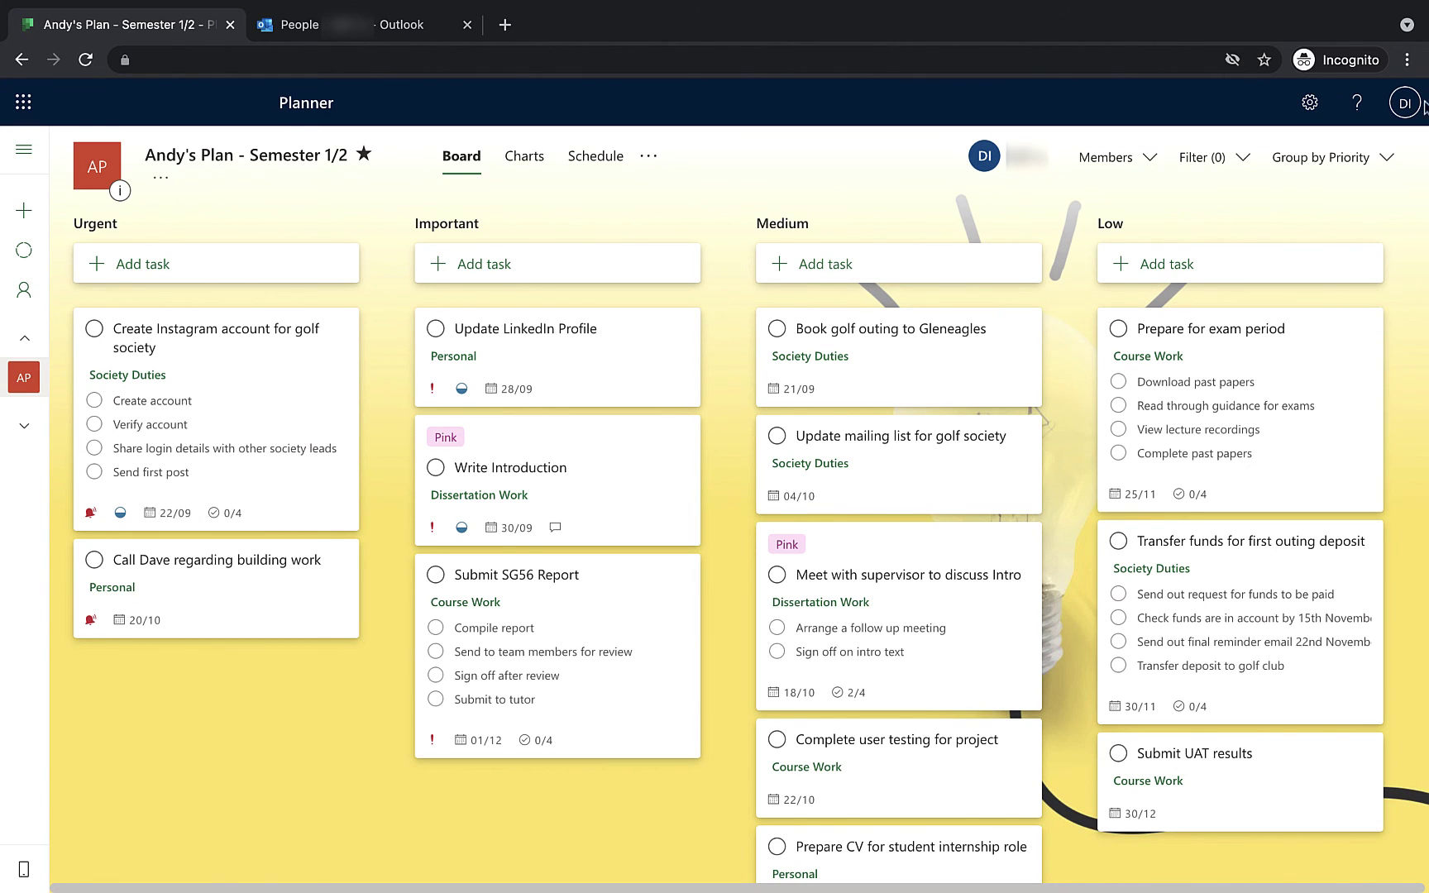
{"action": "left_click", "coordinate": [1334, 162]}
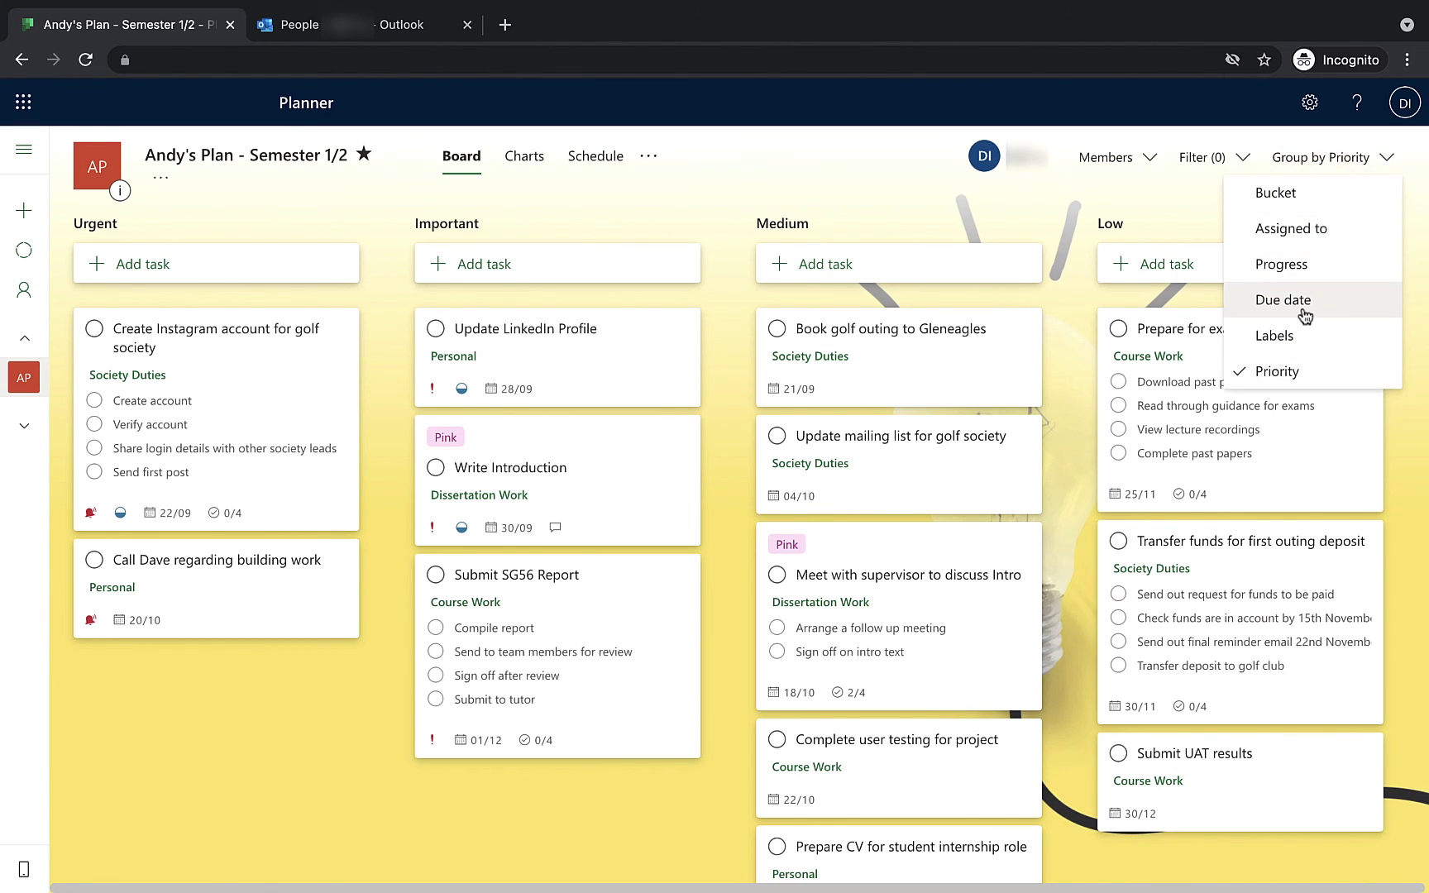
{"action": "left_click", "coordinate": [725, 183]}
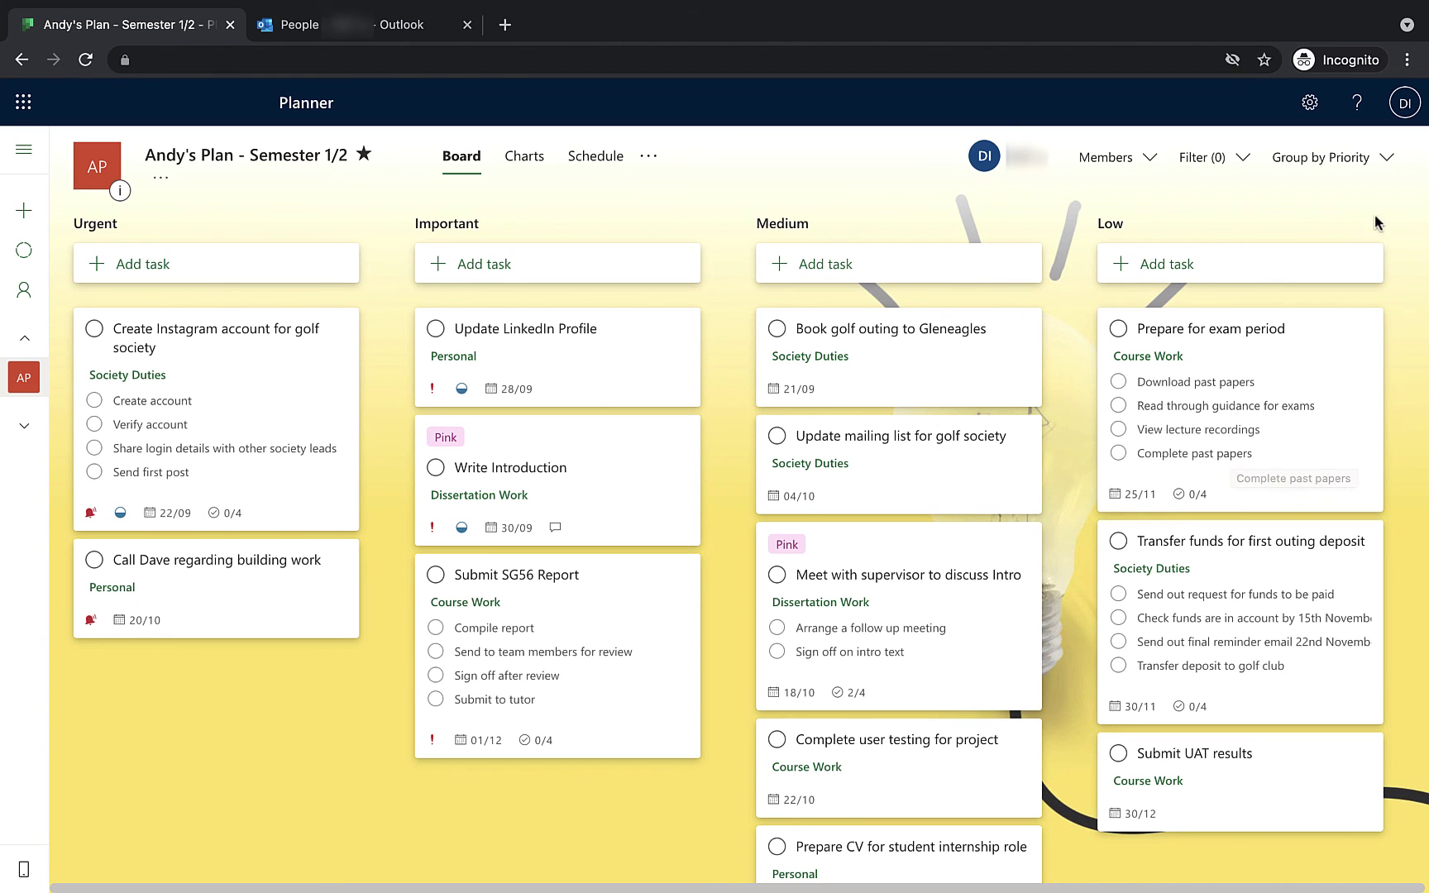
Regroup the board by bucket and mark the building work call task in Personal as complete.
{"action": "left_click", "coordinate": [1352, 158]}
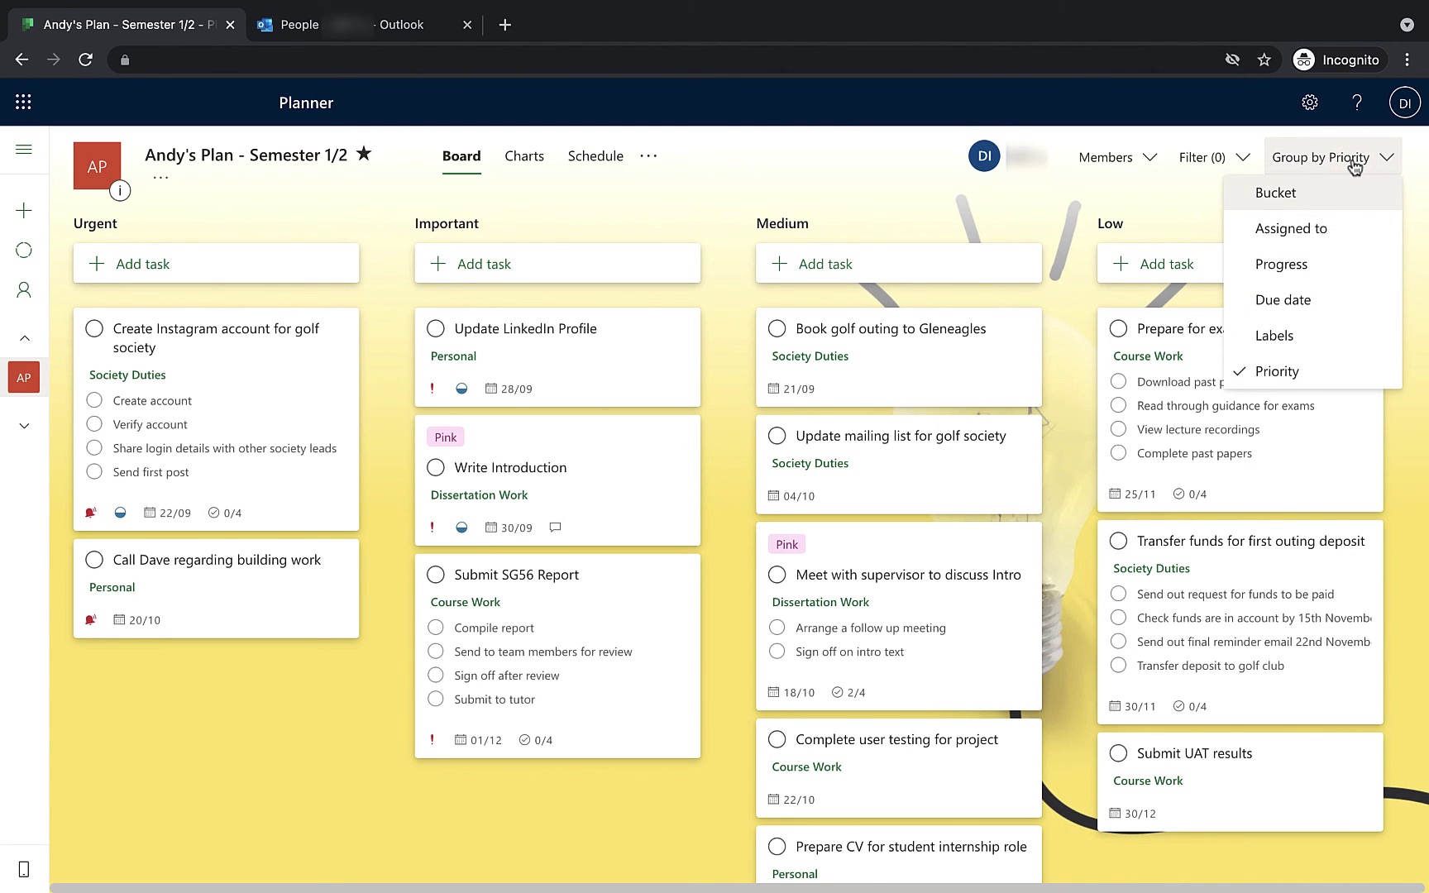
{"action": "left_click", "coordinate": [1300, 193]}
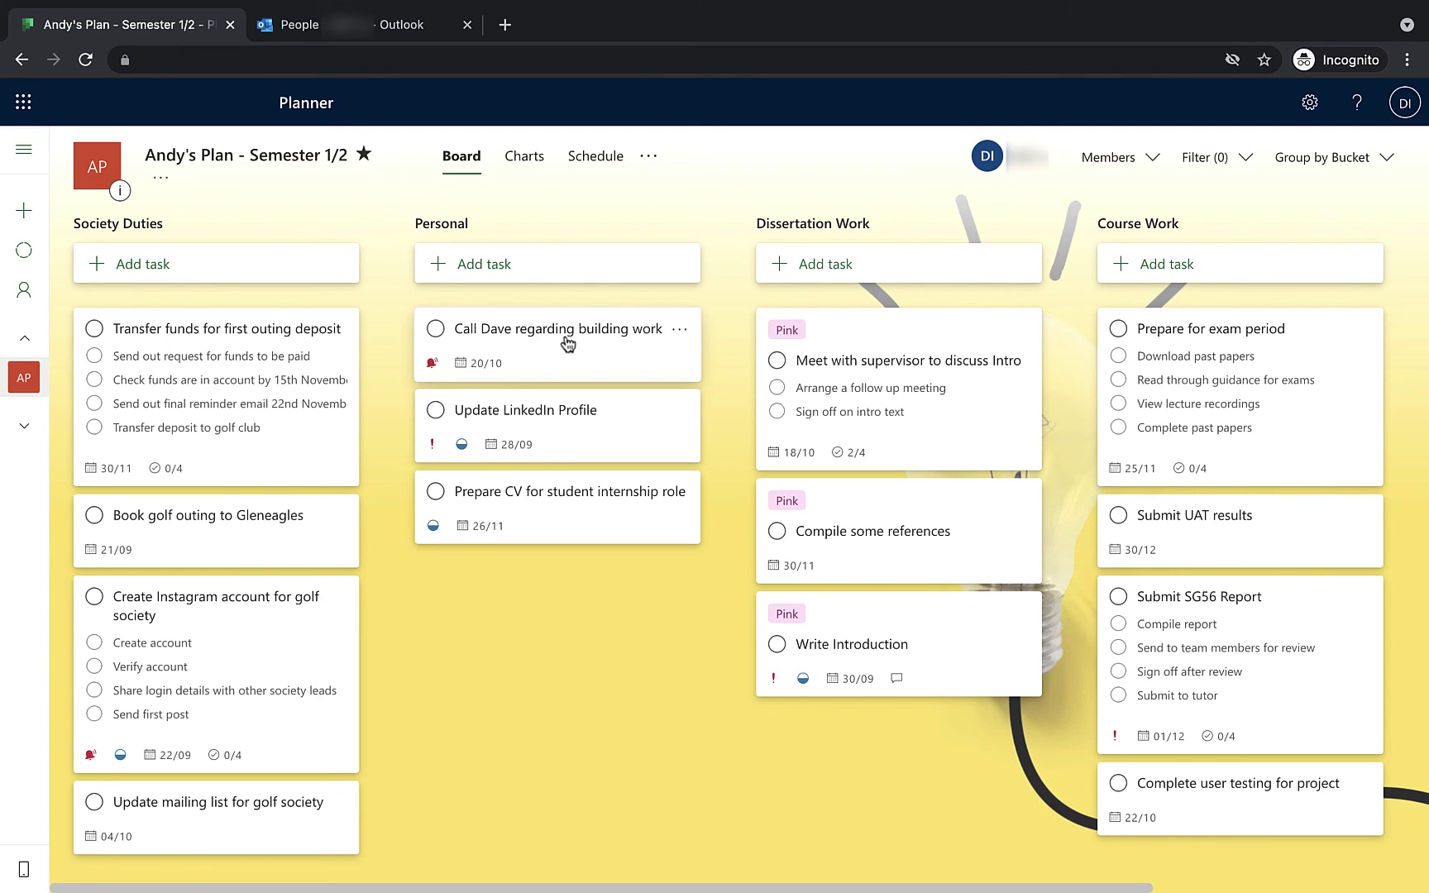
{"action": "left_click", "coordinate": [436, 330]}
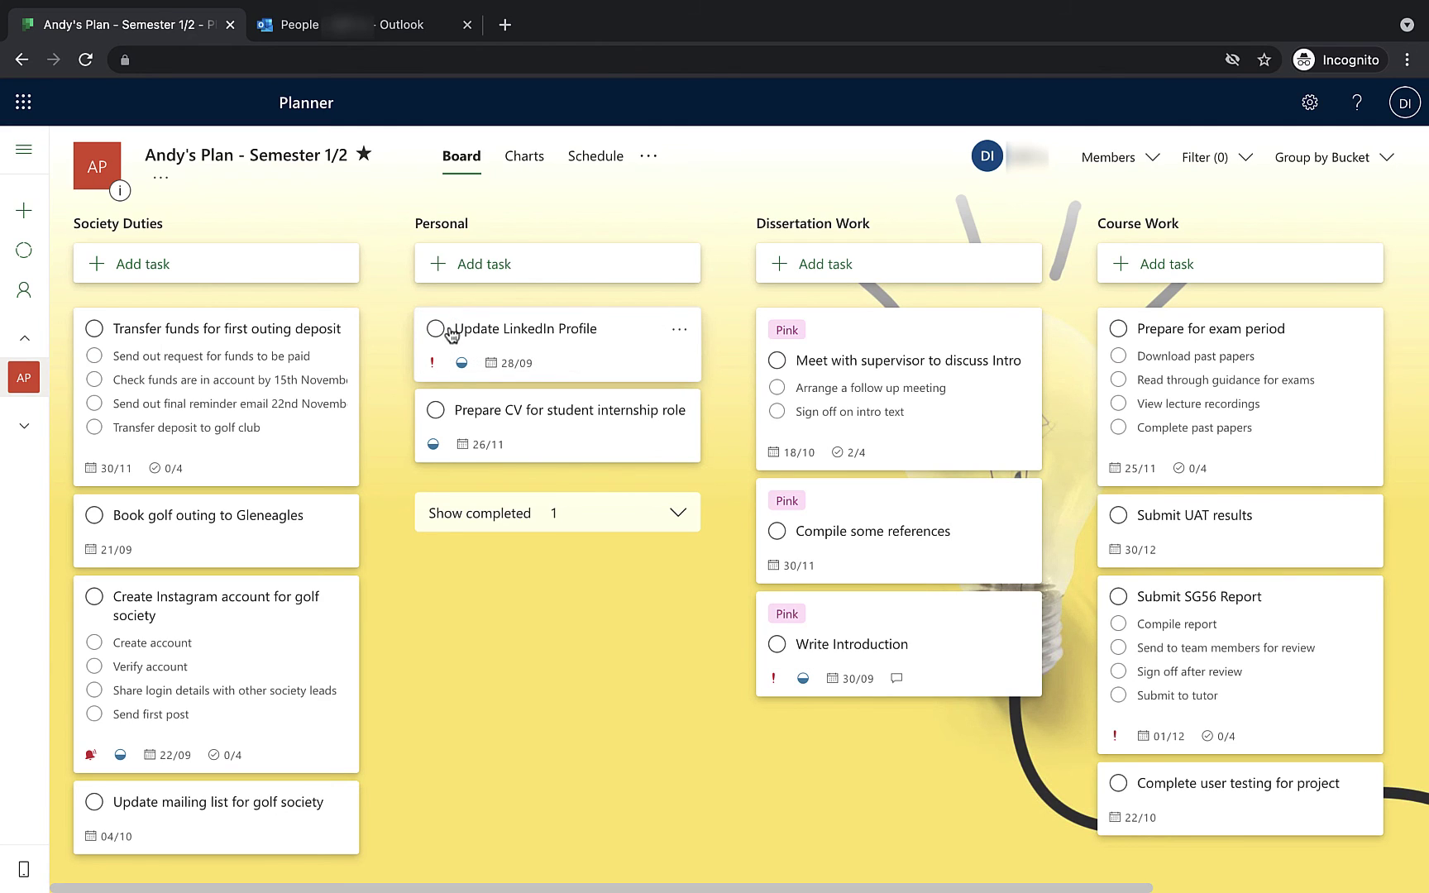
{"action": "left_click", "coordinate": [521, 514]}
{"action": "left_click", "coordinate": [521, 514]}
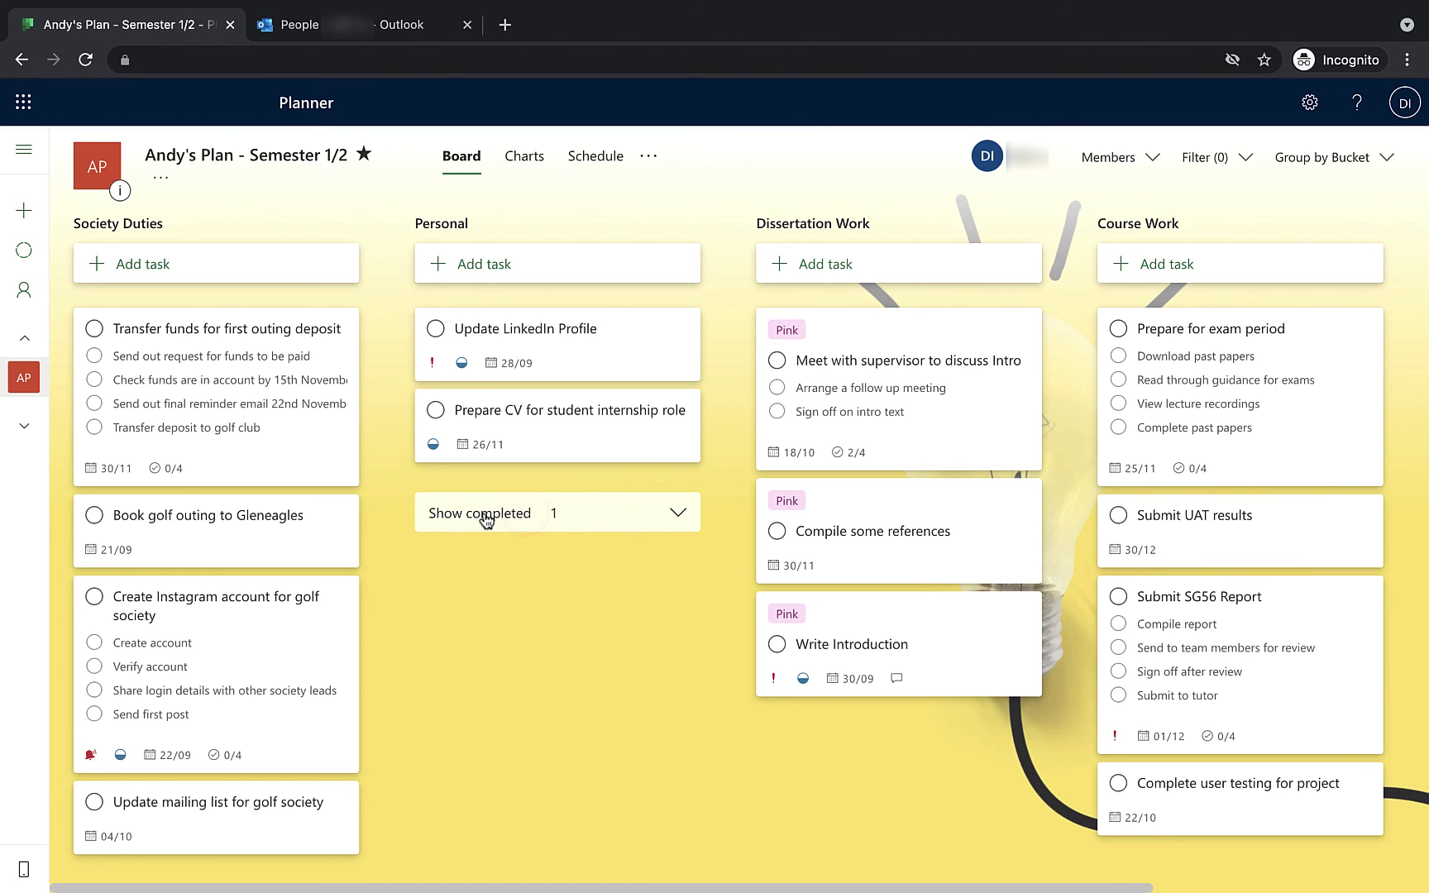
Set the progress of Update LinkedIn Profile to Completed, and briefly view the completed tasks in Personal.
{"action": "left_click", "coordinate": [463, 364]}
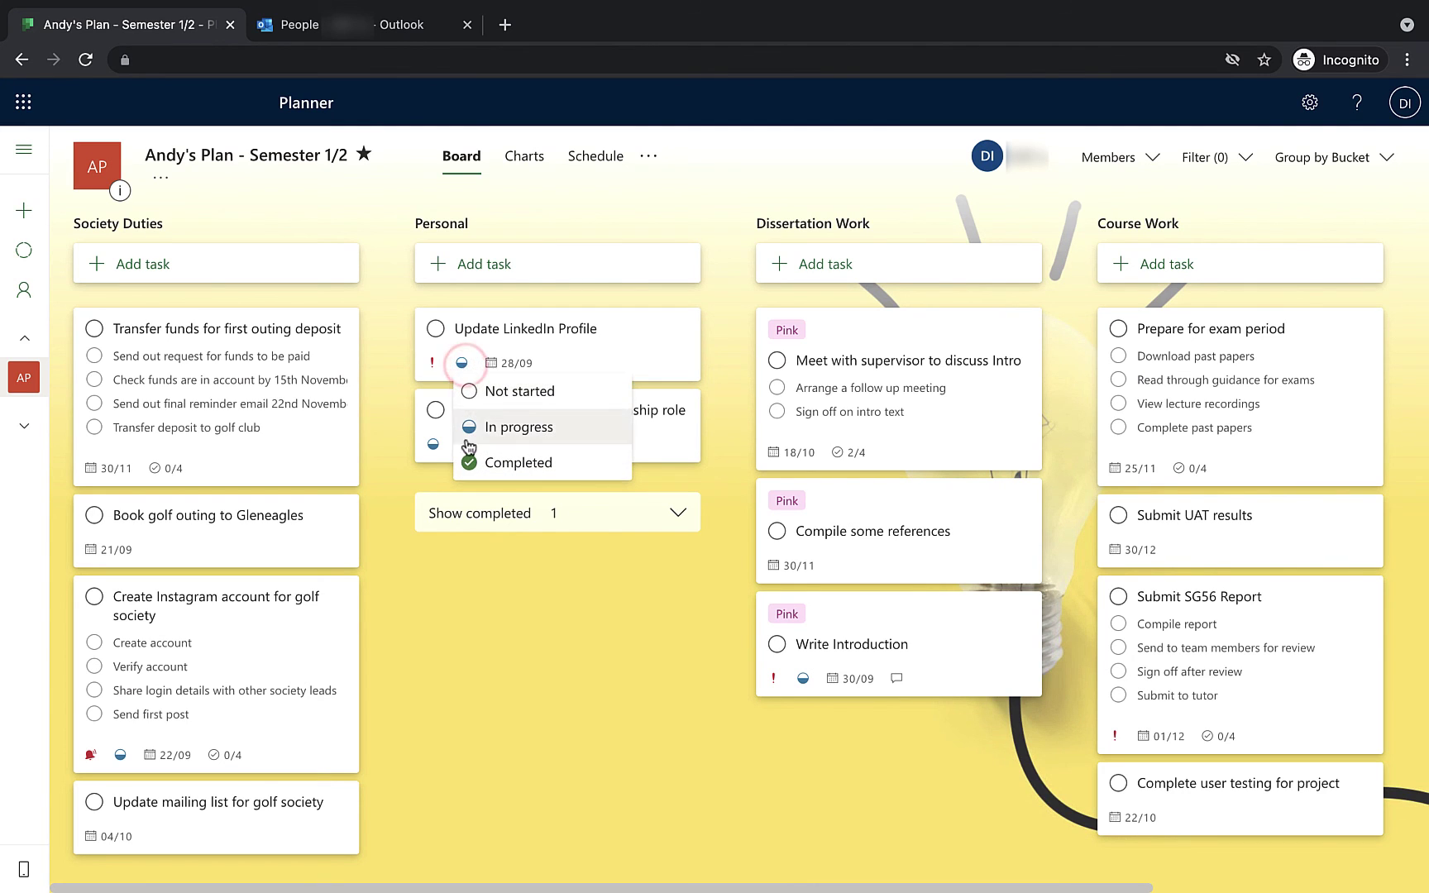
{"action": "left_click", "coordinate": [508, 466]}
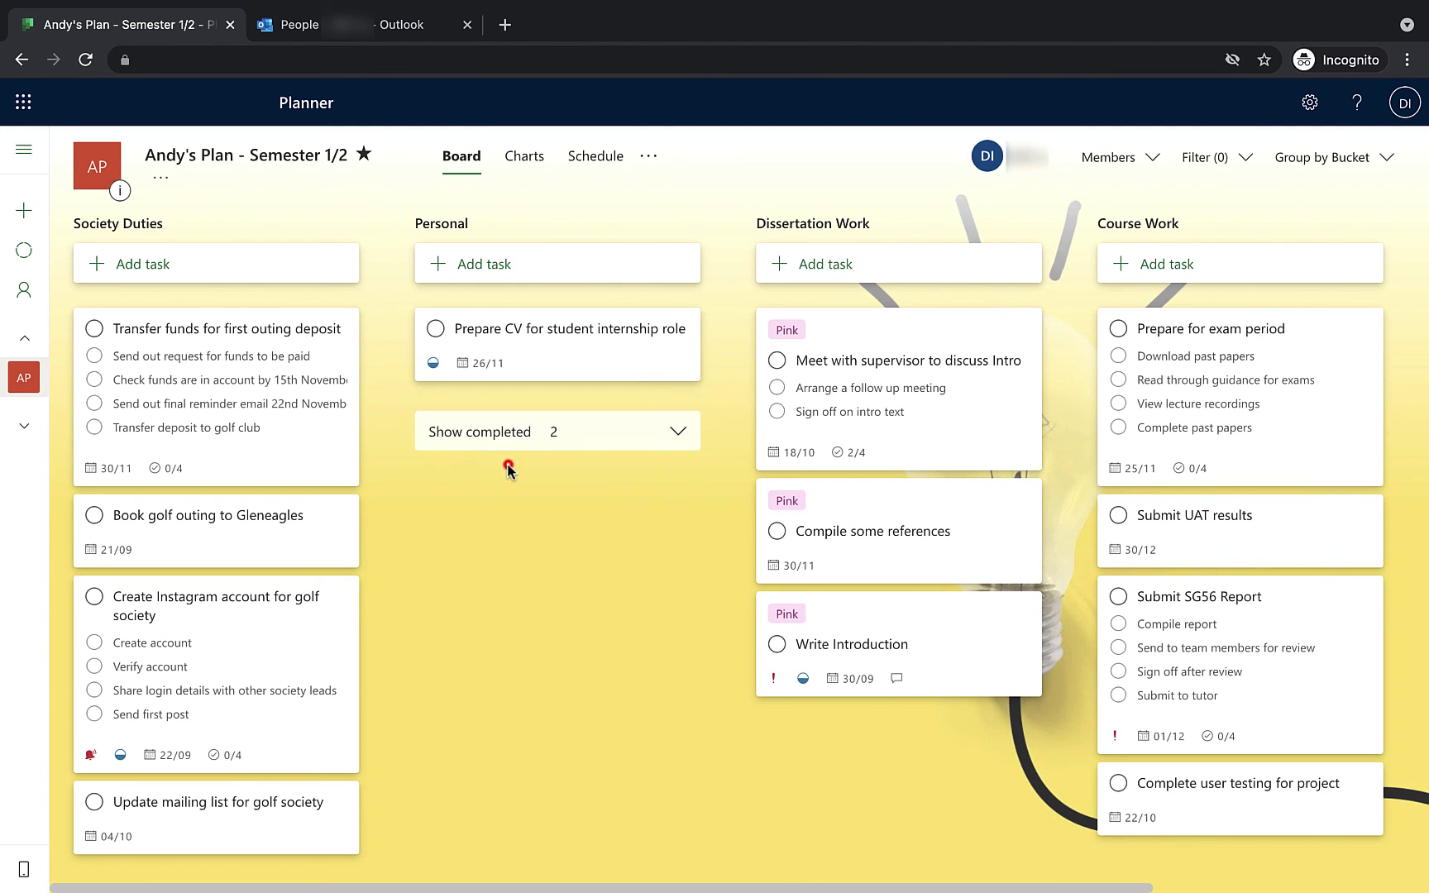
{"action": "left_click", "coordinate": [619, 430]}
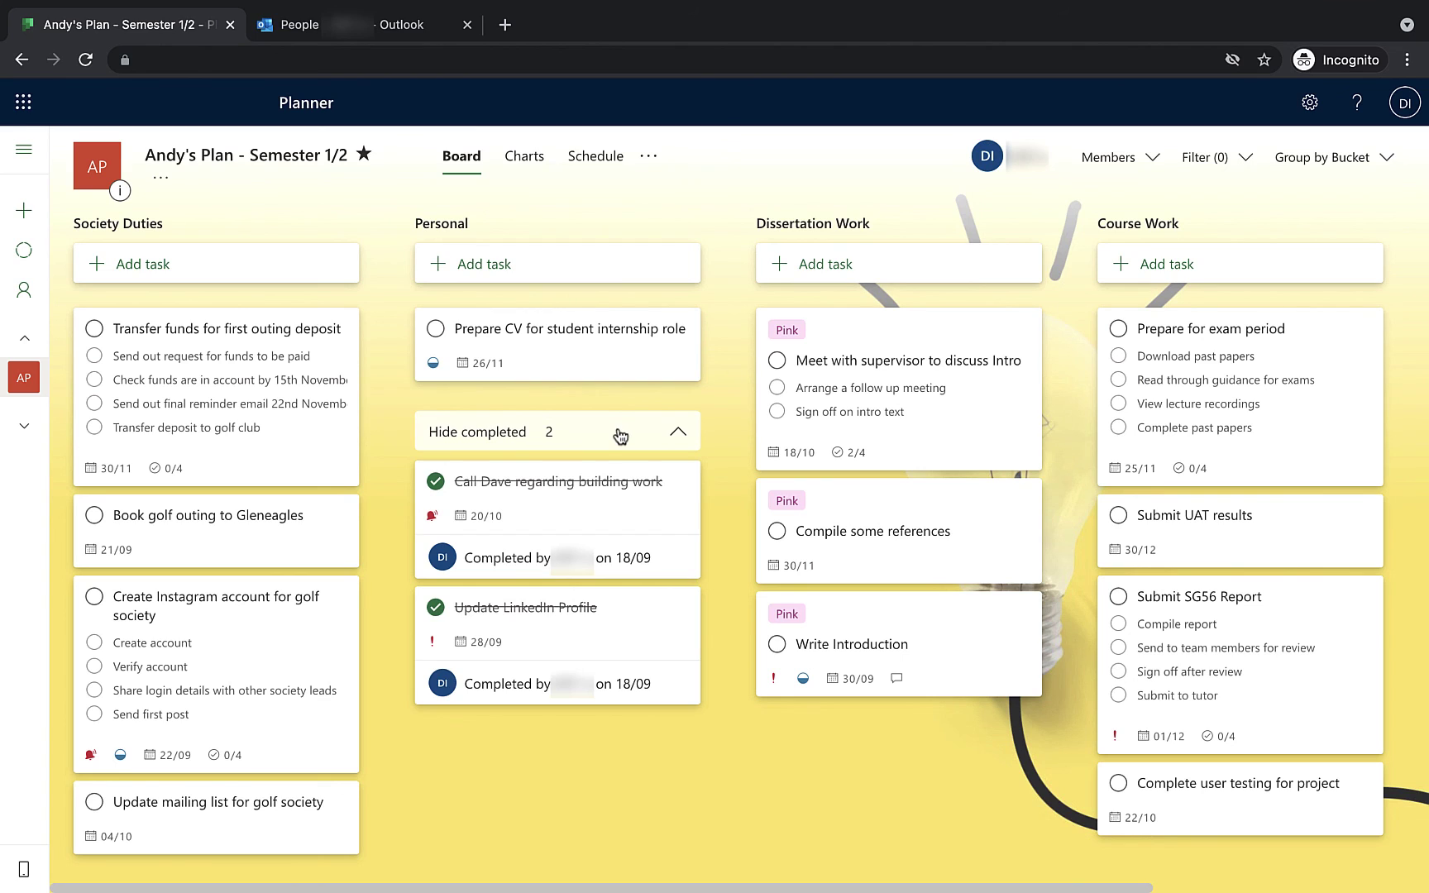
{"action": "left_click", "coordinate": [621, 432]}
Show the plan's charts and examine the completed portions in the Status, Bucket and Priority charts.
{"action": "left_click", "coordinate": [523, 157]}
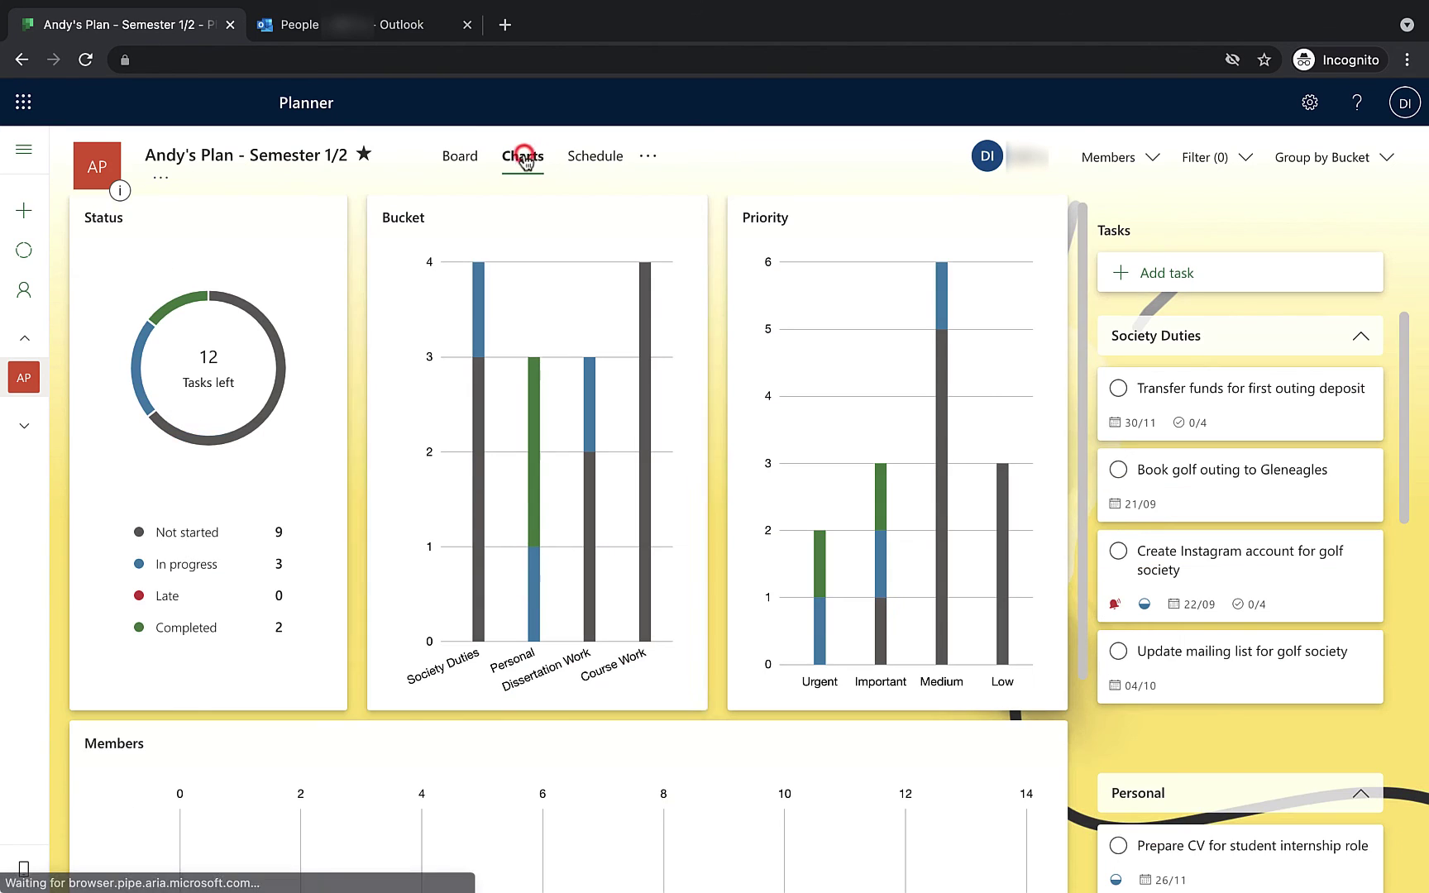
{"action": "mouse_move", "coordinate": [183, 309]}
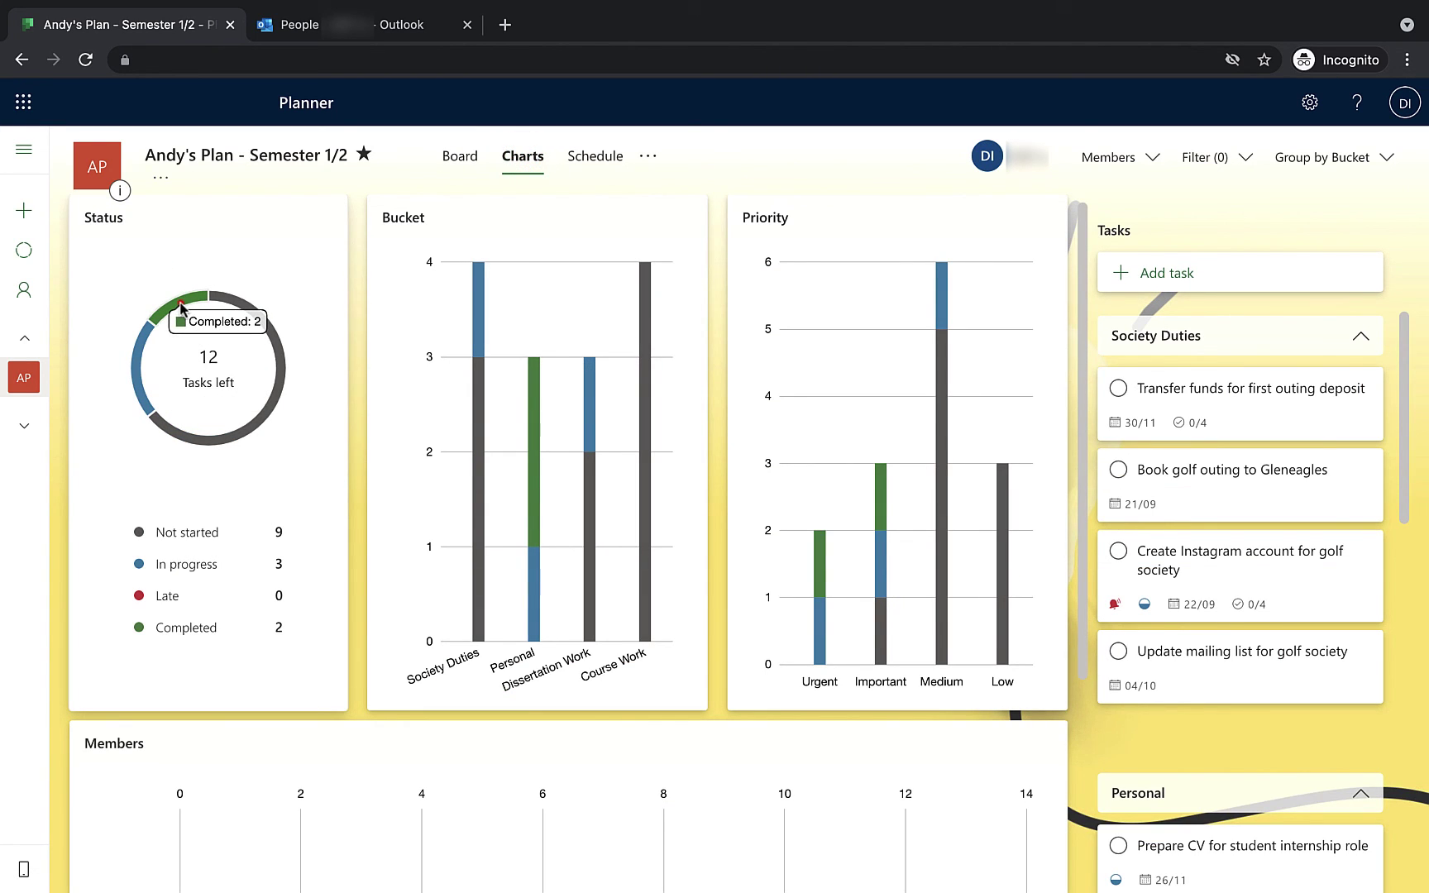
{"action": "scroll", "coordinate": [184, 309], "scroll_direction": "down", "scroll_amount": 5}
{"action": "scroll", "coordinate": [182, 309], "scroll_direction": "up", "scroll_amount": 5}
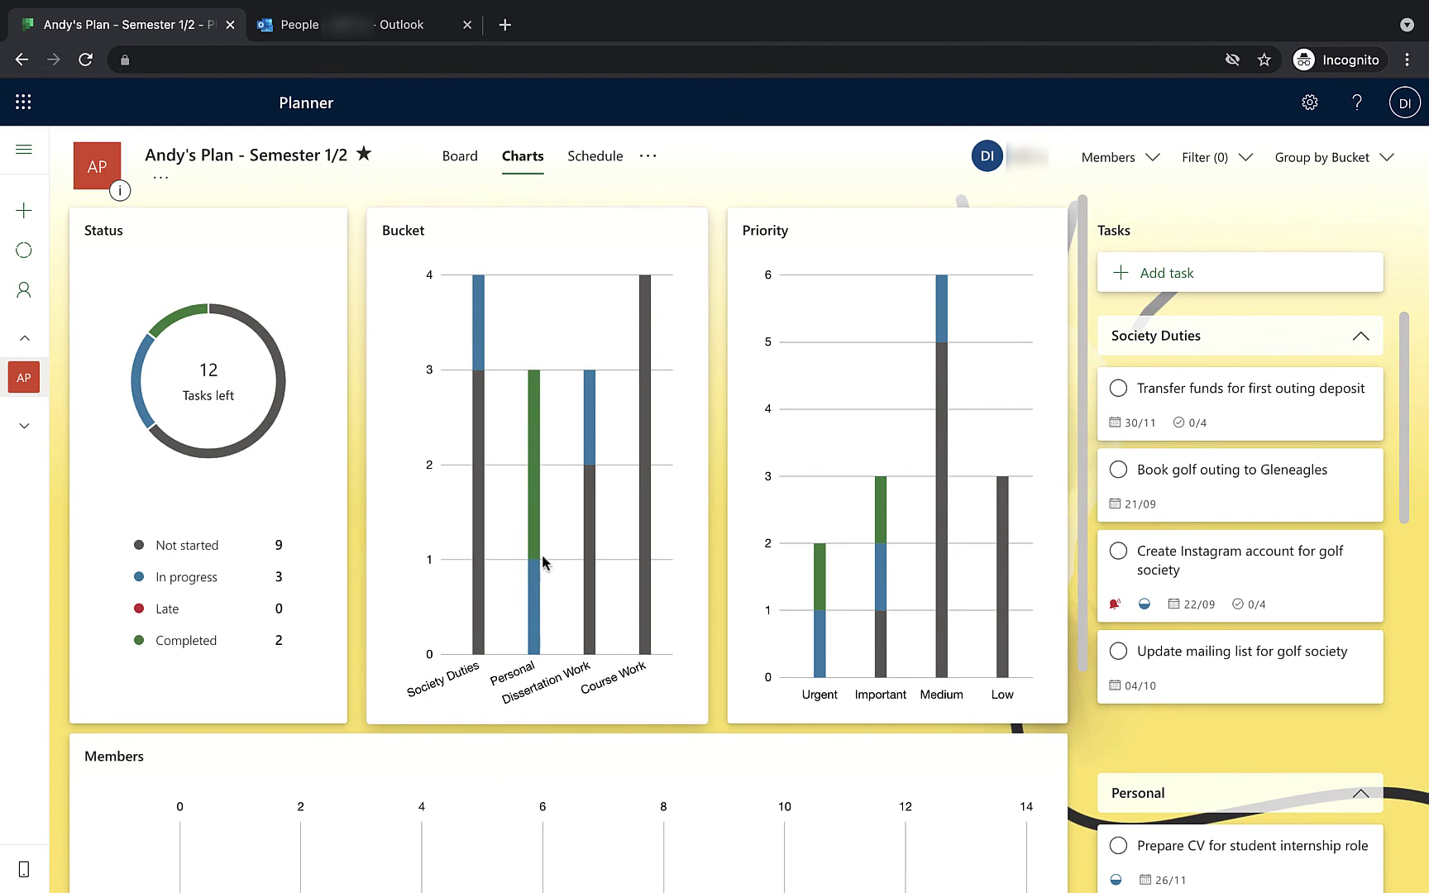
{"action": "mouse_move", "coordinate": [533, 415]}
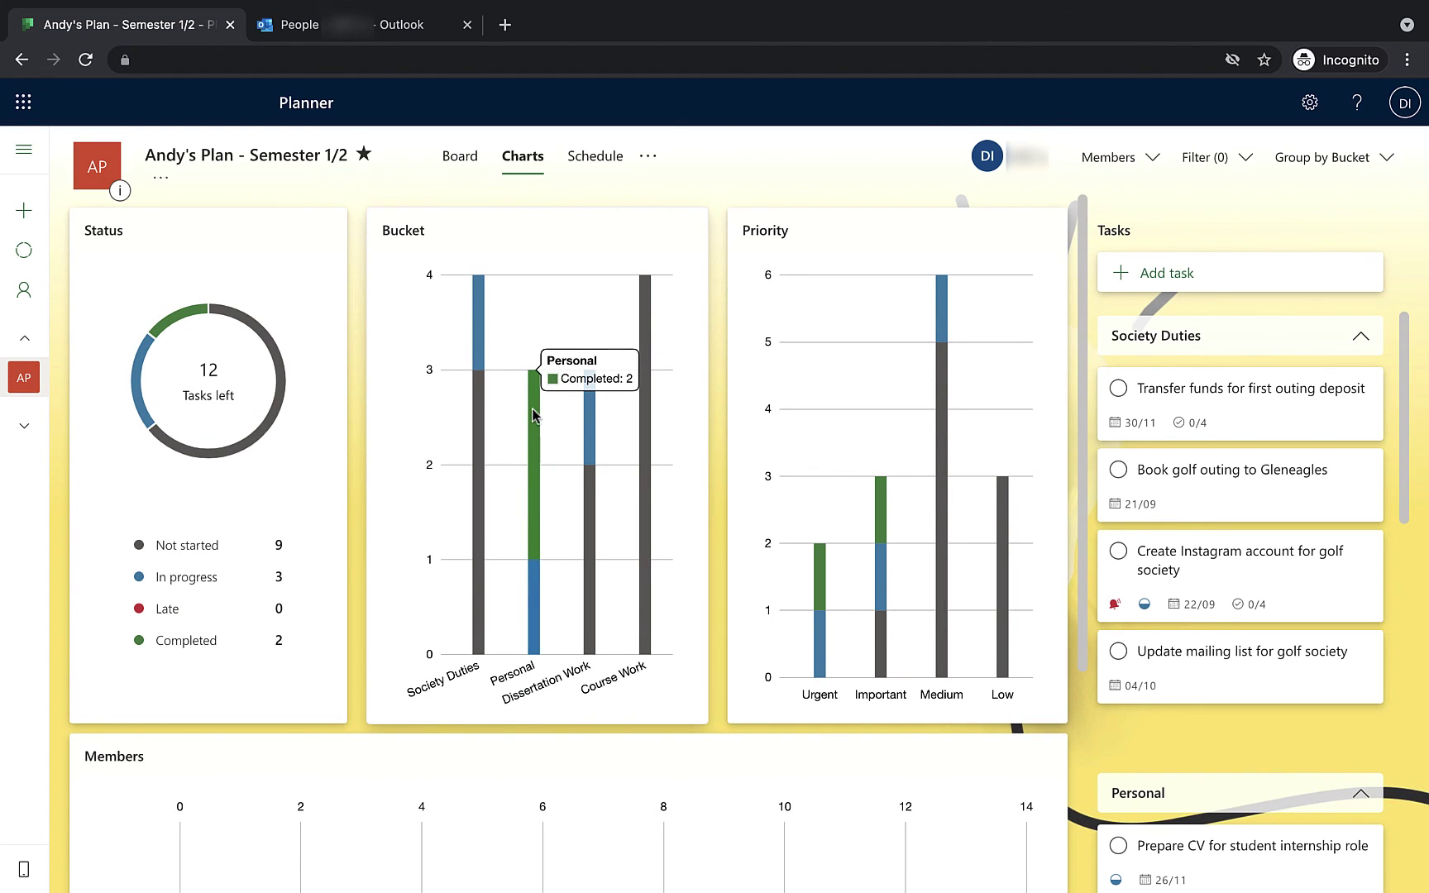
{"action": "mouse_move", "coordinate": [816, 583]}
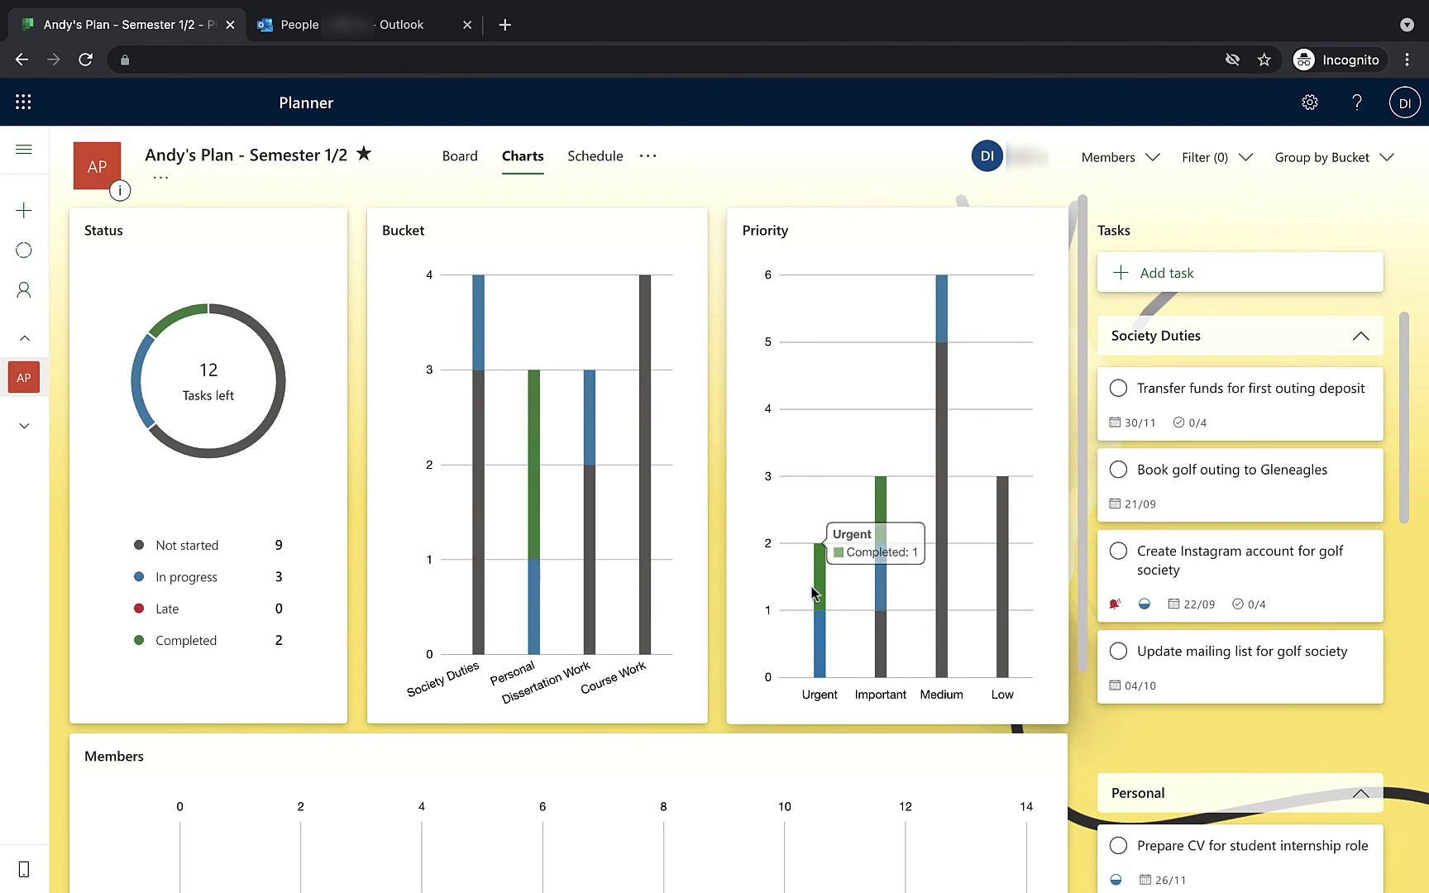
{"action": "mouse_move", "coordinate": [879, 527]}
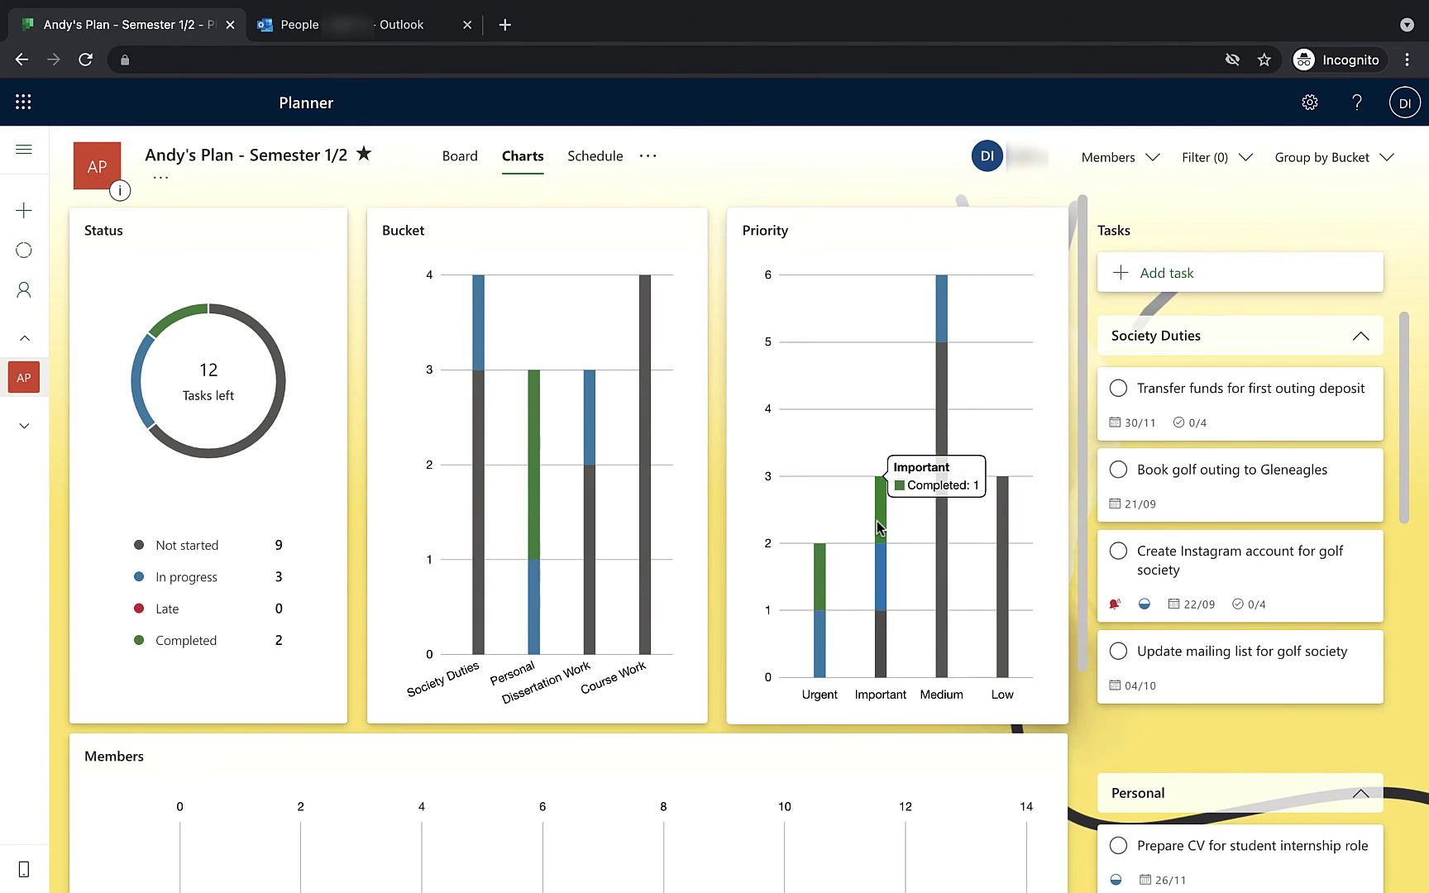
Return to the board, group it by priority, and show the completed tasks under Urgent.
{"action": "left_click", "coordinate": [469, 164]}
{"action": "left_click", "coordinate": [1365, 155]}
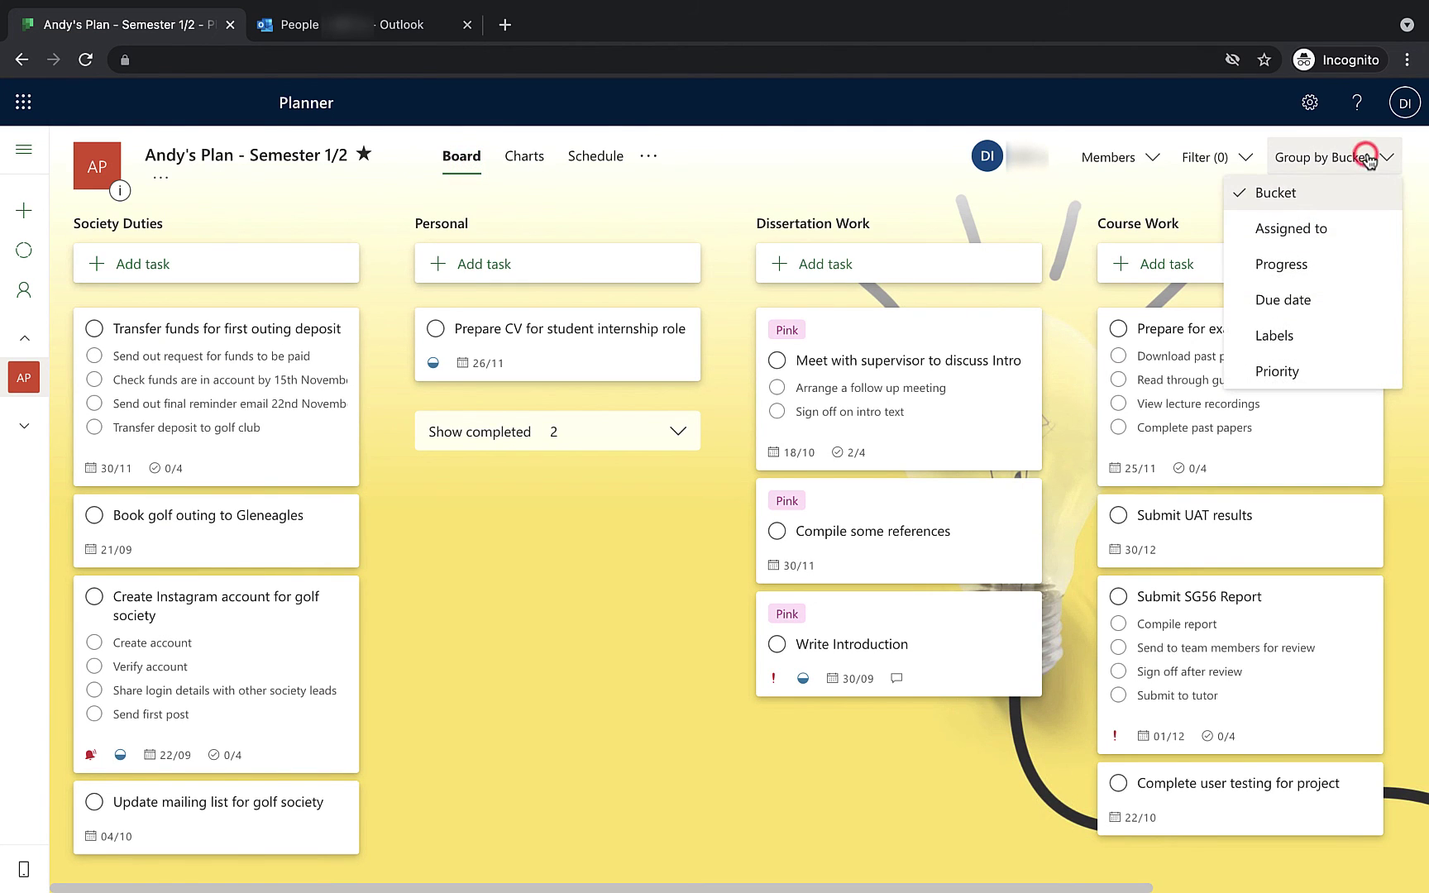
{"action": "left_click", "coordinate": [1281, 370]}
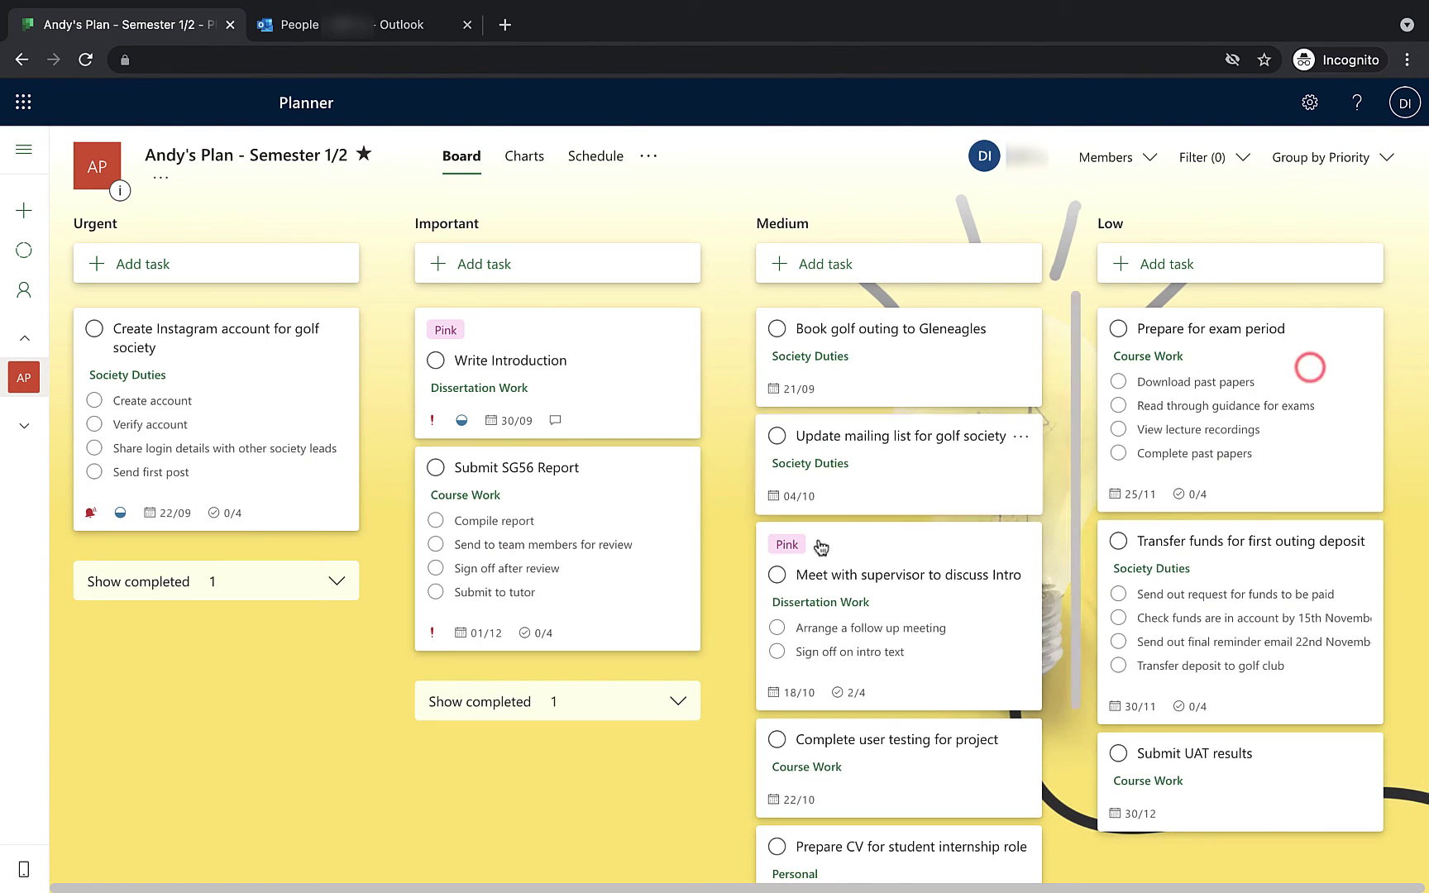
{"action": "left_click", "coordinate": [285, 589]}
{"action": "left_click", "coordinate": [195, 583]}
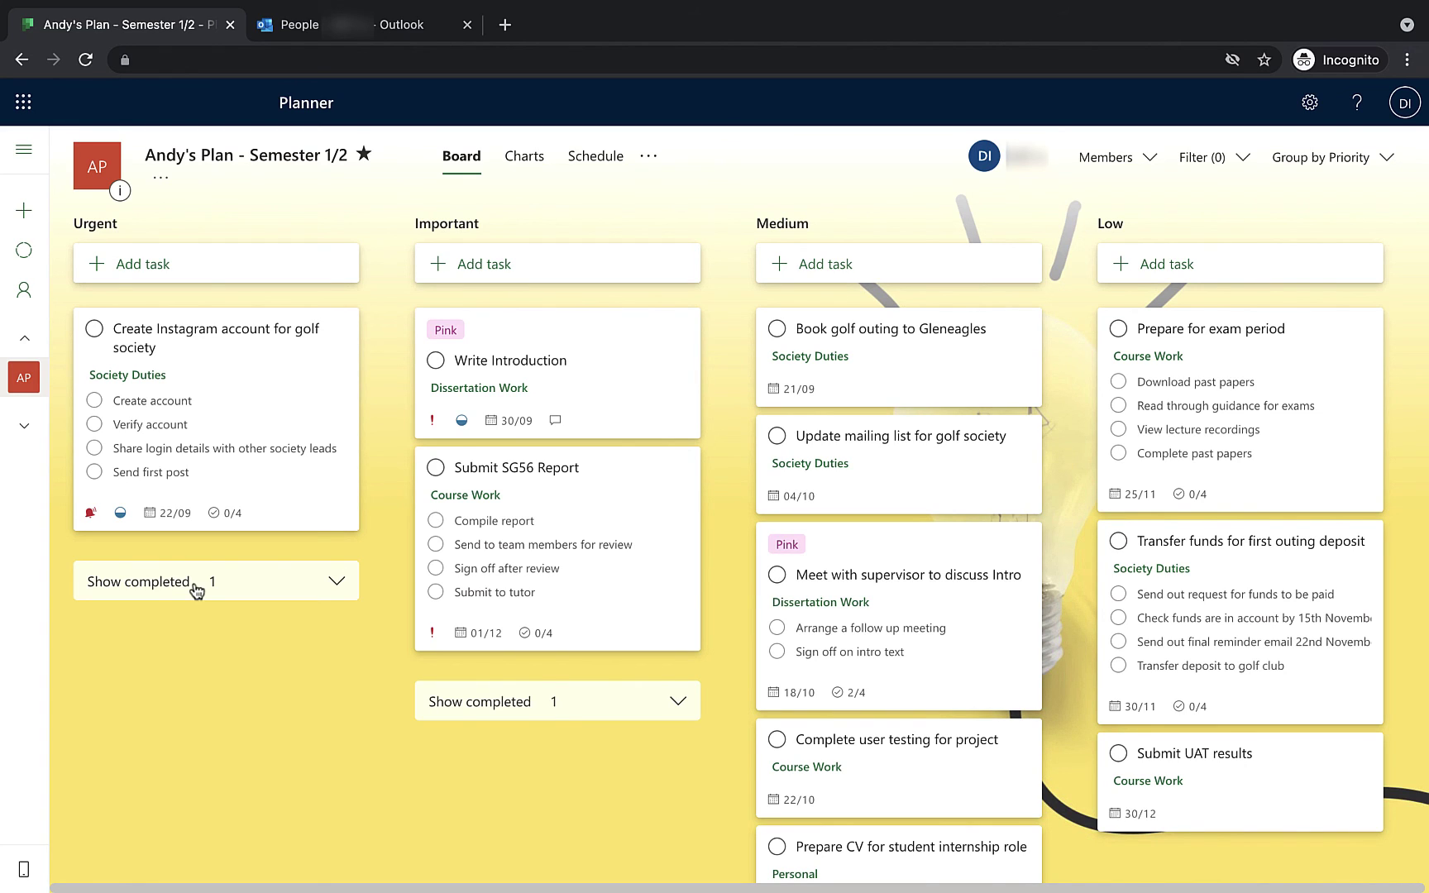
{"action": "left_click", "coordinate": [195, 589]}
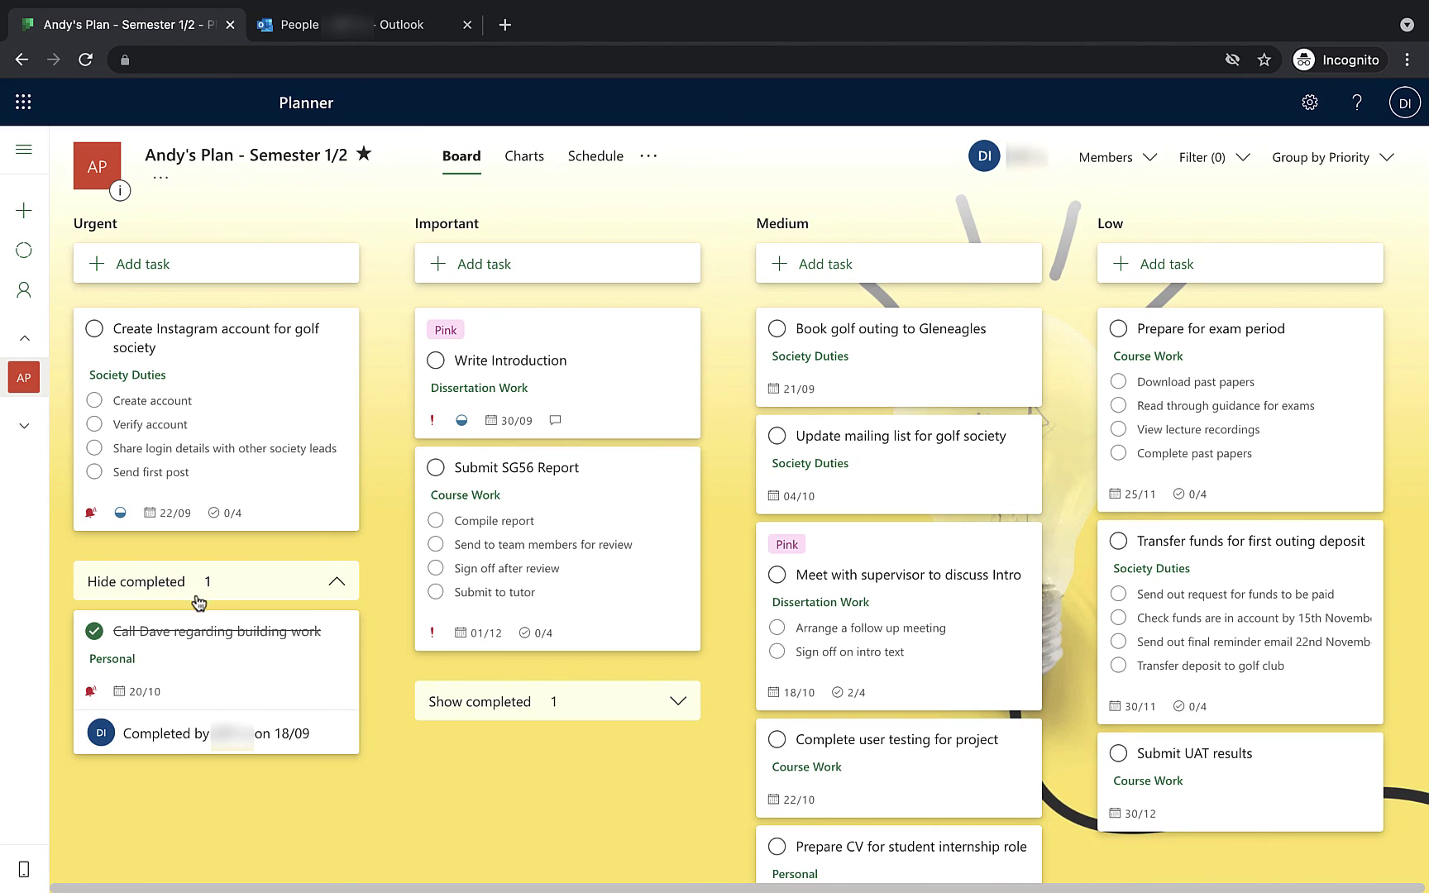
Reopen the completed building work call task under Urgent and set its priority to Important.
{"action": "left_click", "coordinate": [94, 632]}
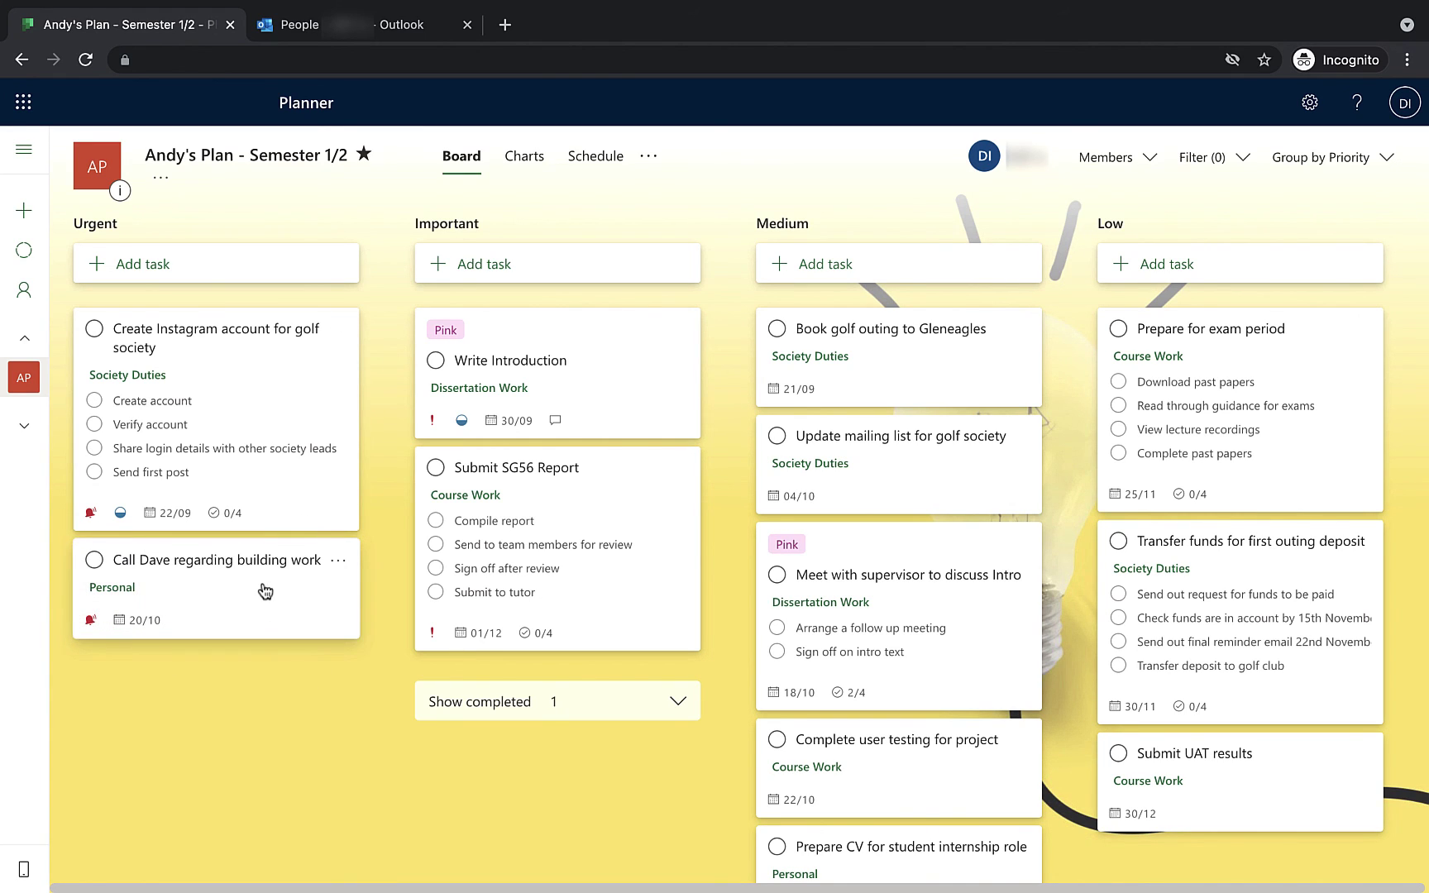
{"action": "left_click", "coordinate": [91, 625]}
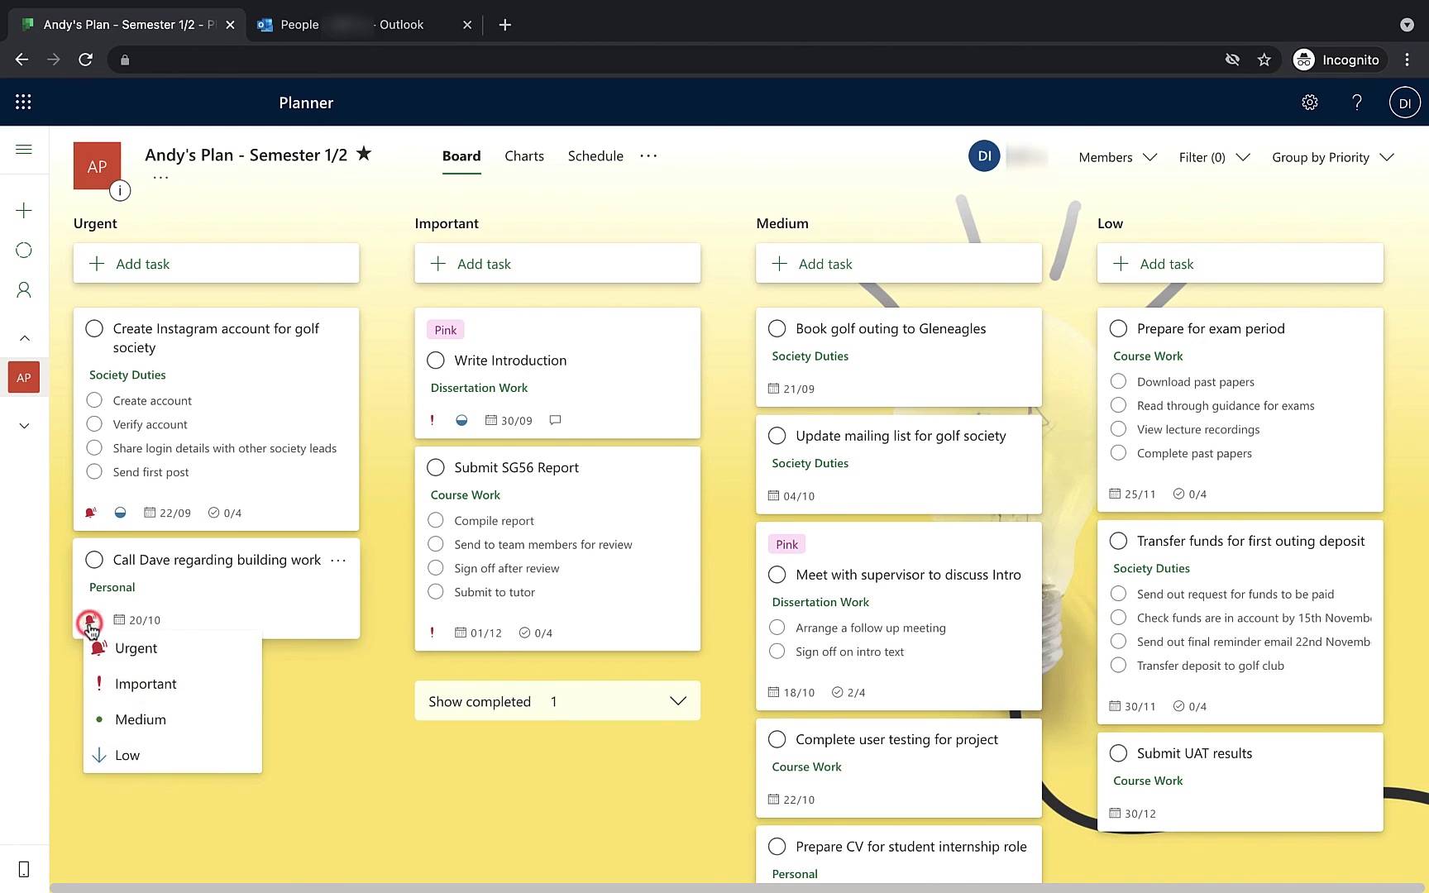
{"action": "left_click", "coordinate": [164, 687]}
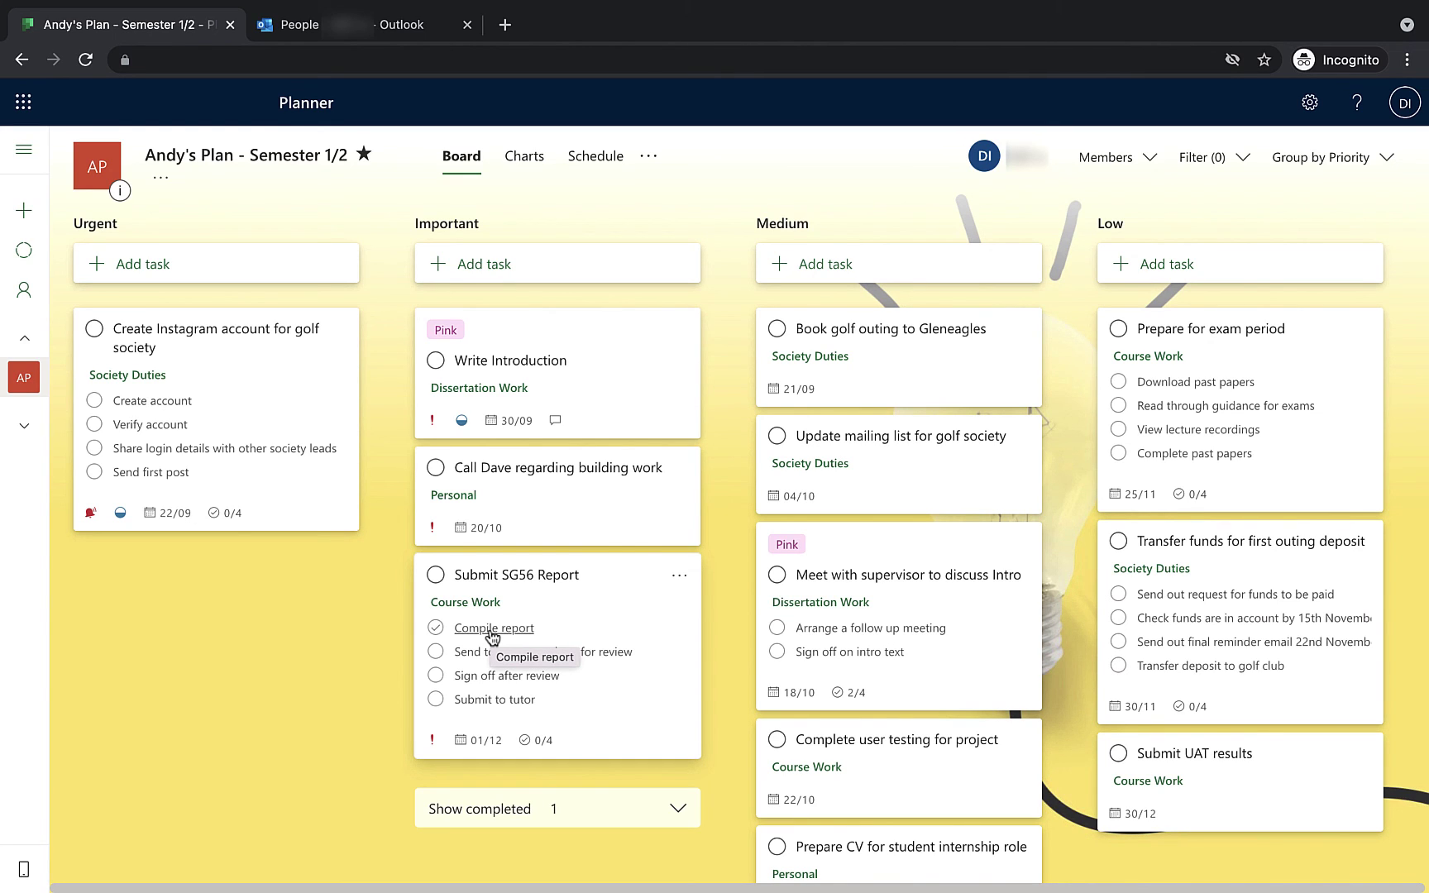
Filter the board to tasks due next week and group them by bucket.
{"action": "left_click", "coordinate": [1243, 160]}
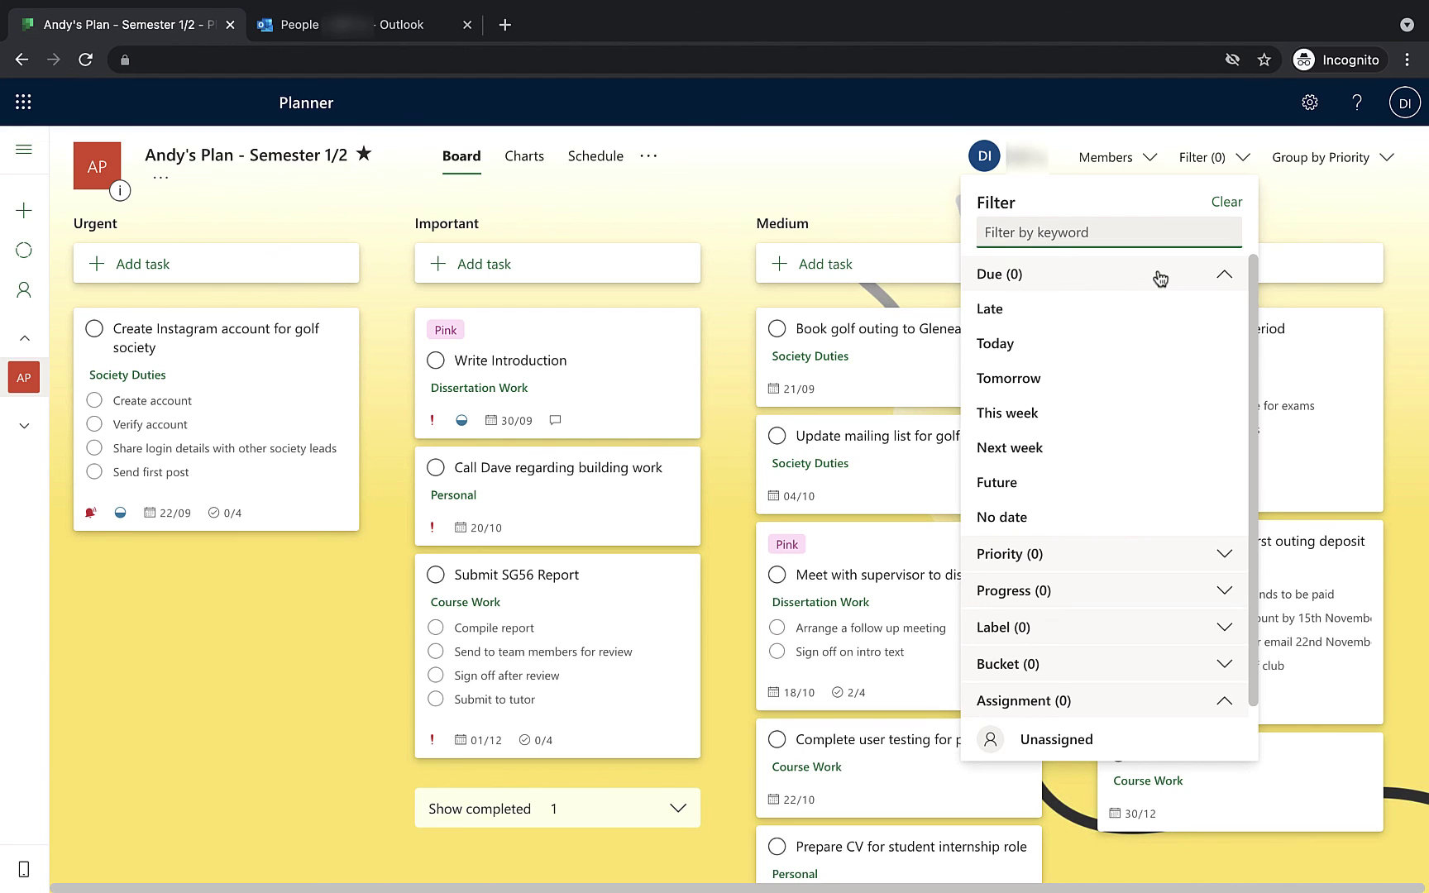
{"action": "left_click", "coordinate": [1025, 447]}
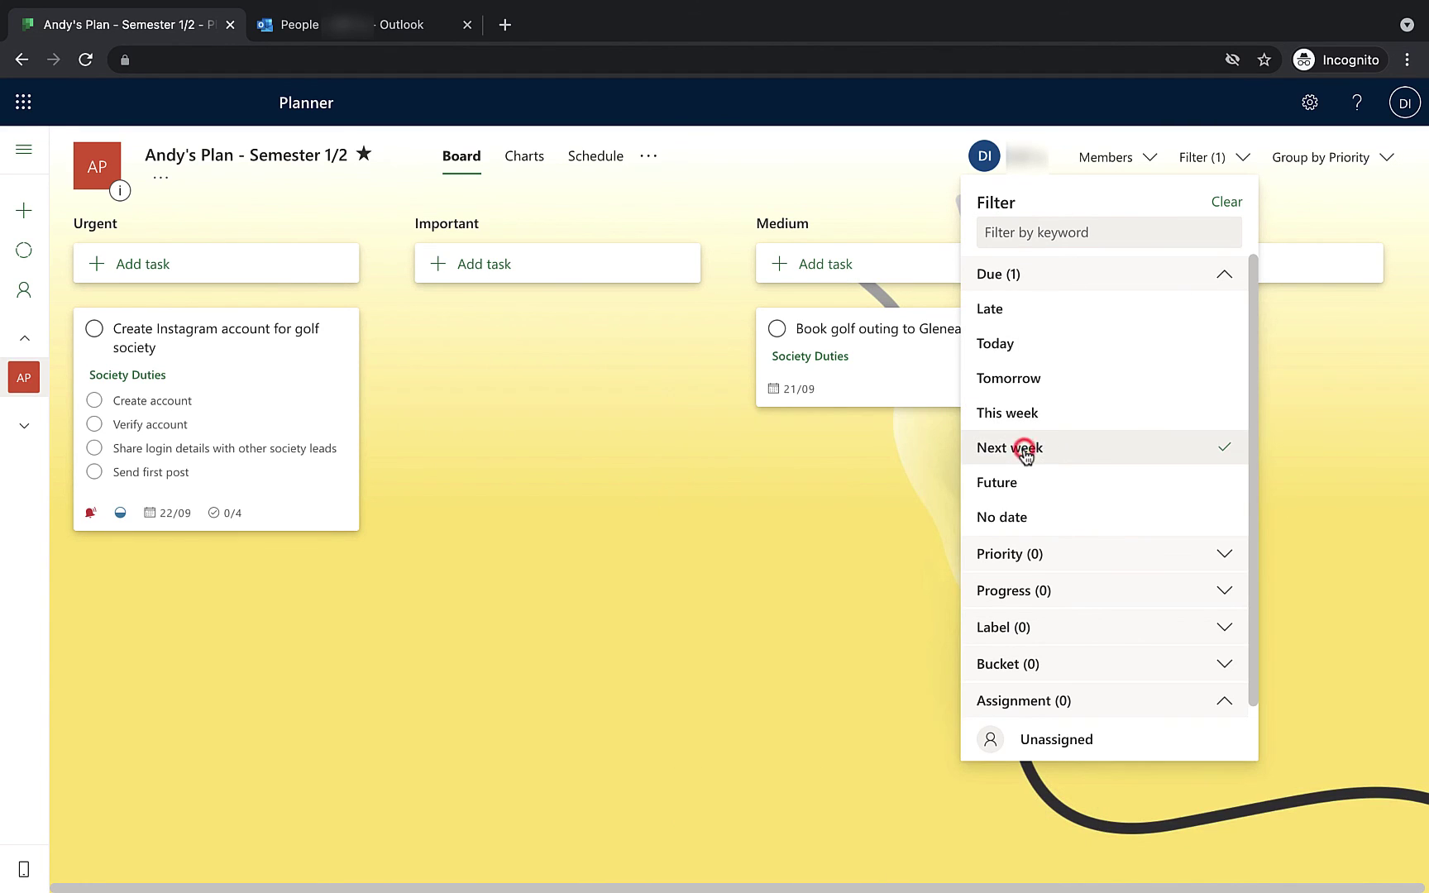
{"action": "left_click", "coordinate": [639, 558]}
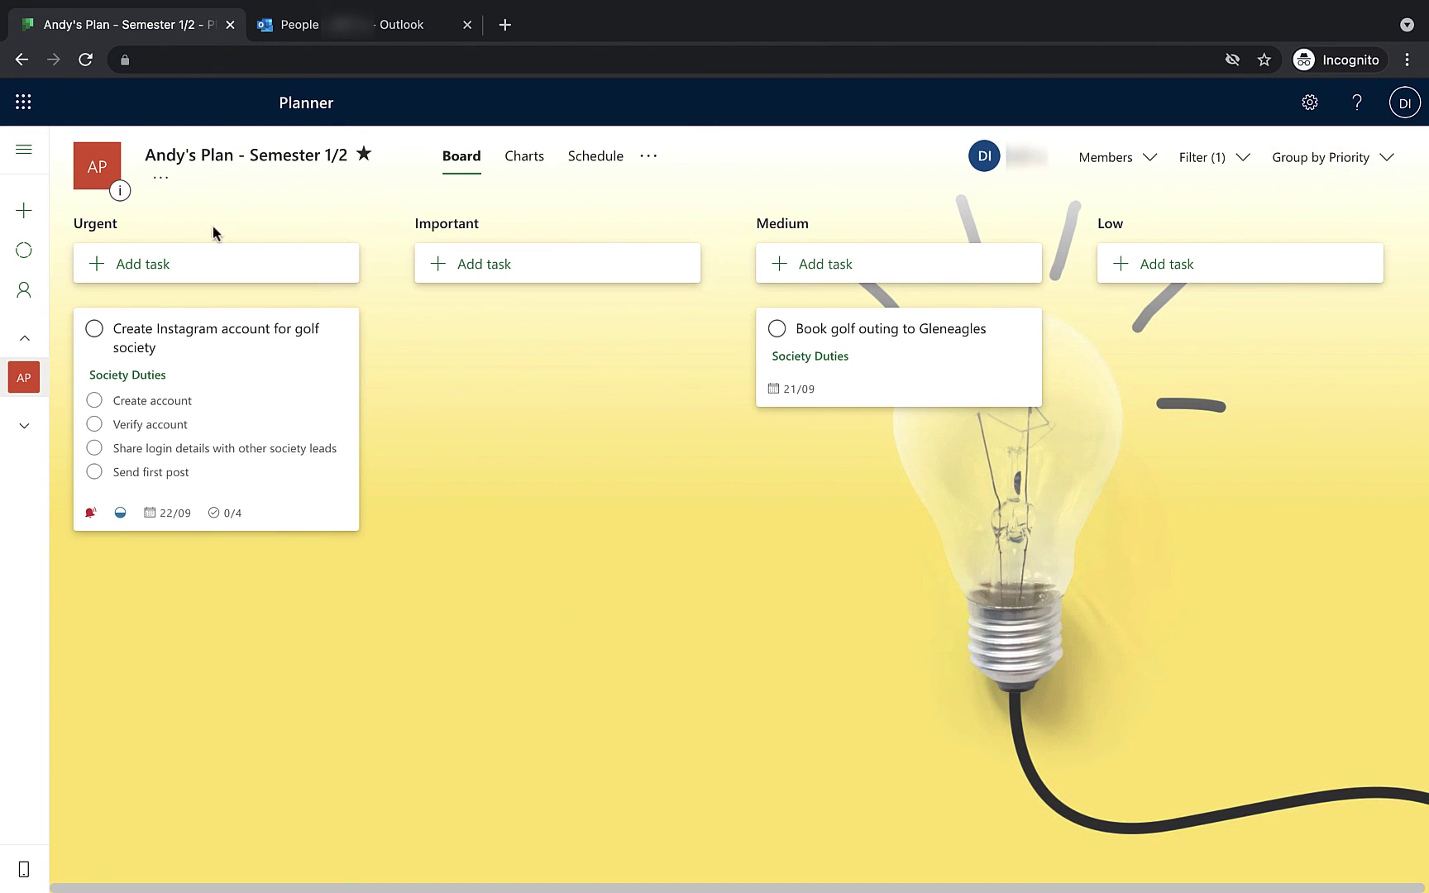
{"action": "left_click", "coordinate": [1336, 156]}
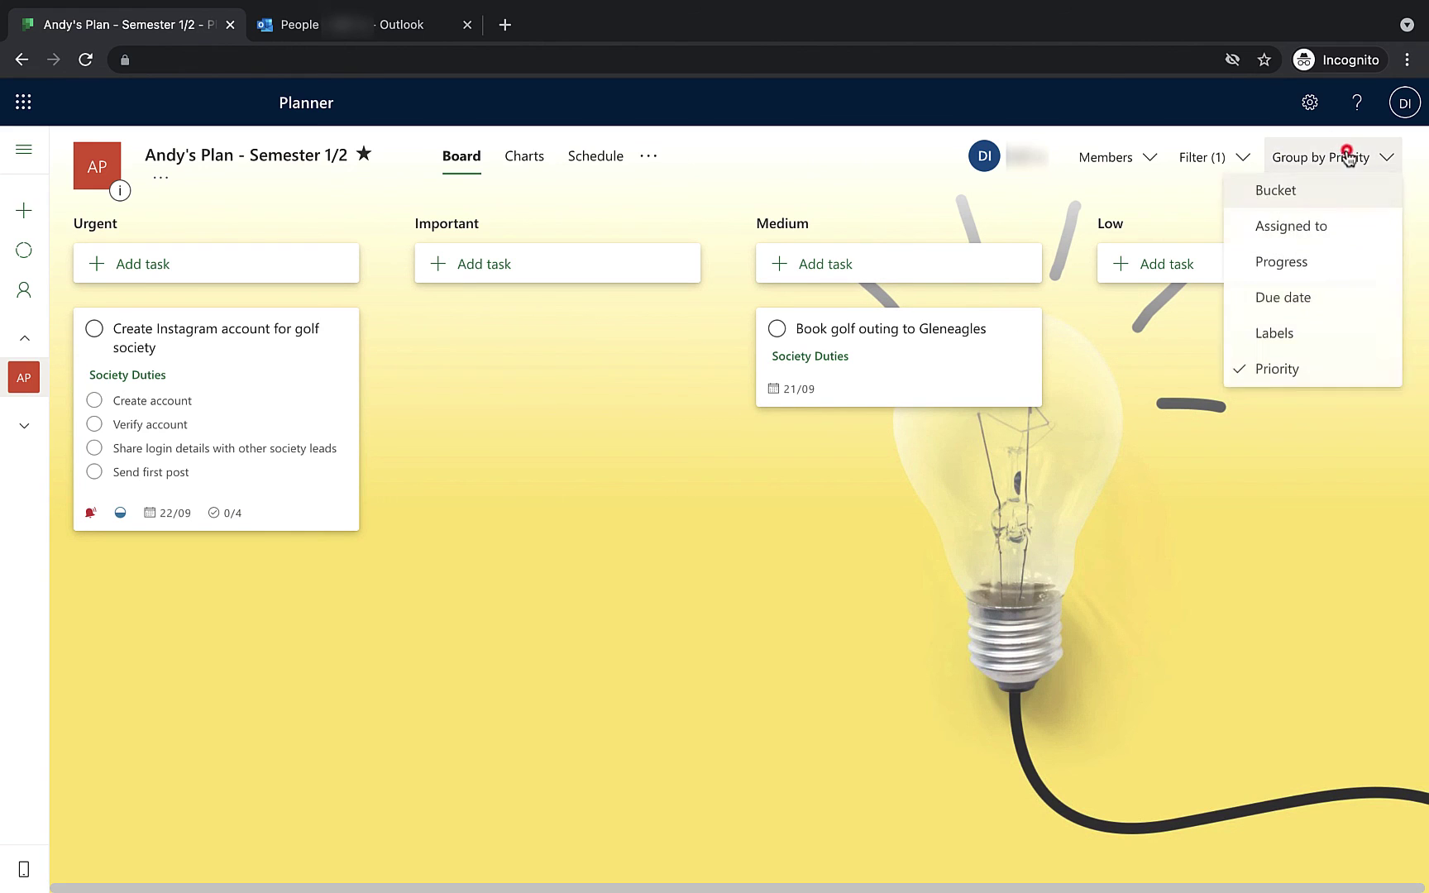
{"action": "left_click", "coordinate": [1290, 197]}
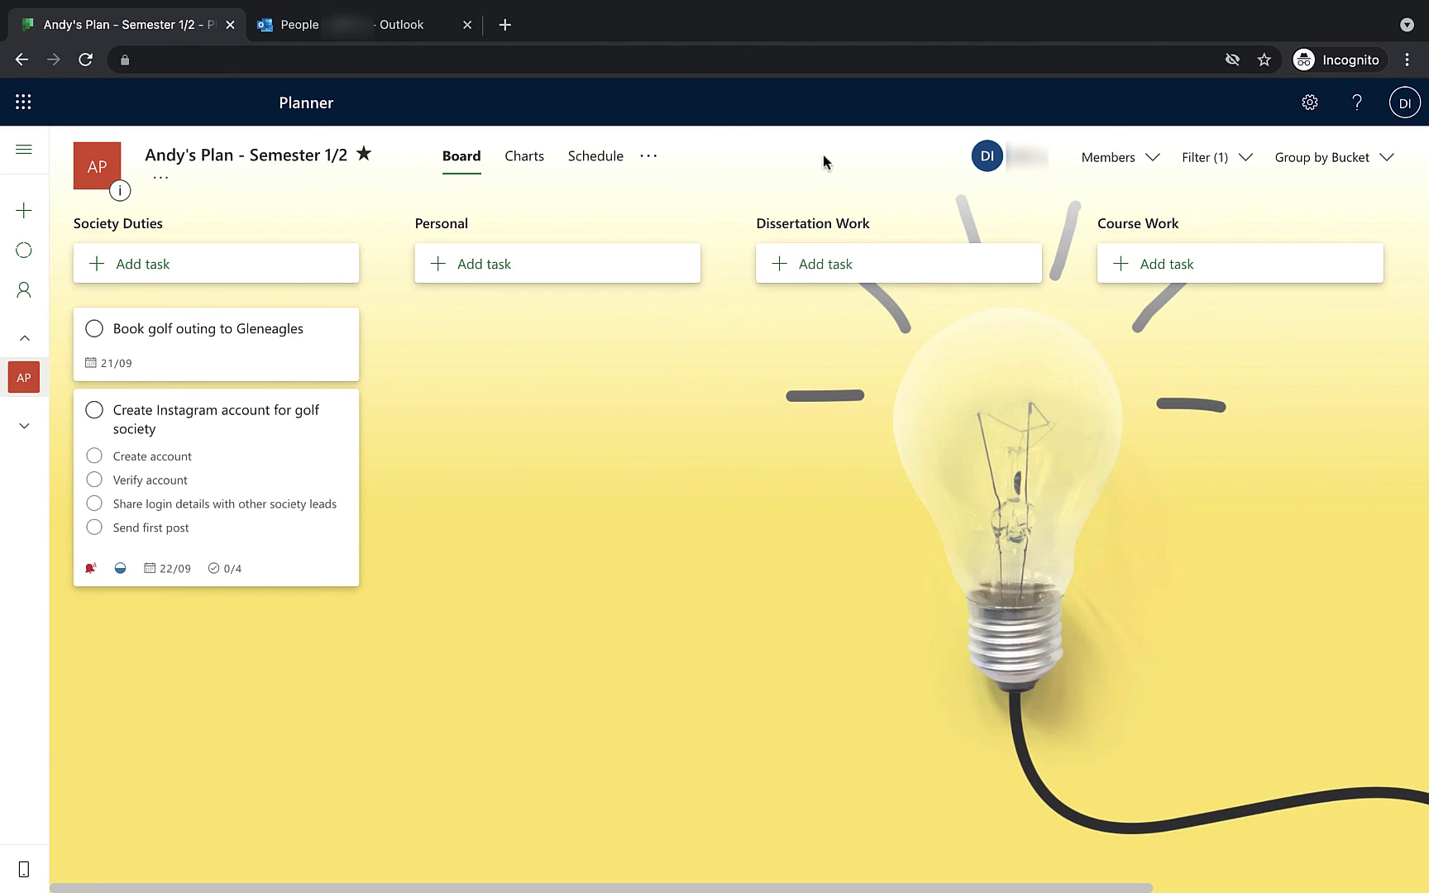
Compare the This week and Next week due-date filters, leaving only Next week selected.
{"action": "left_click", "coordinate": [1191, 169]}
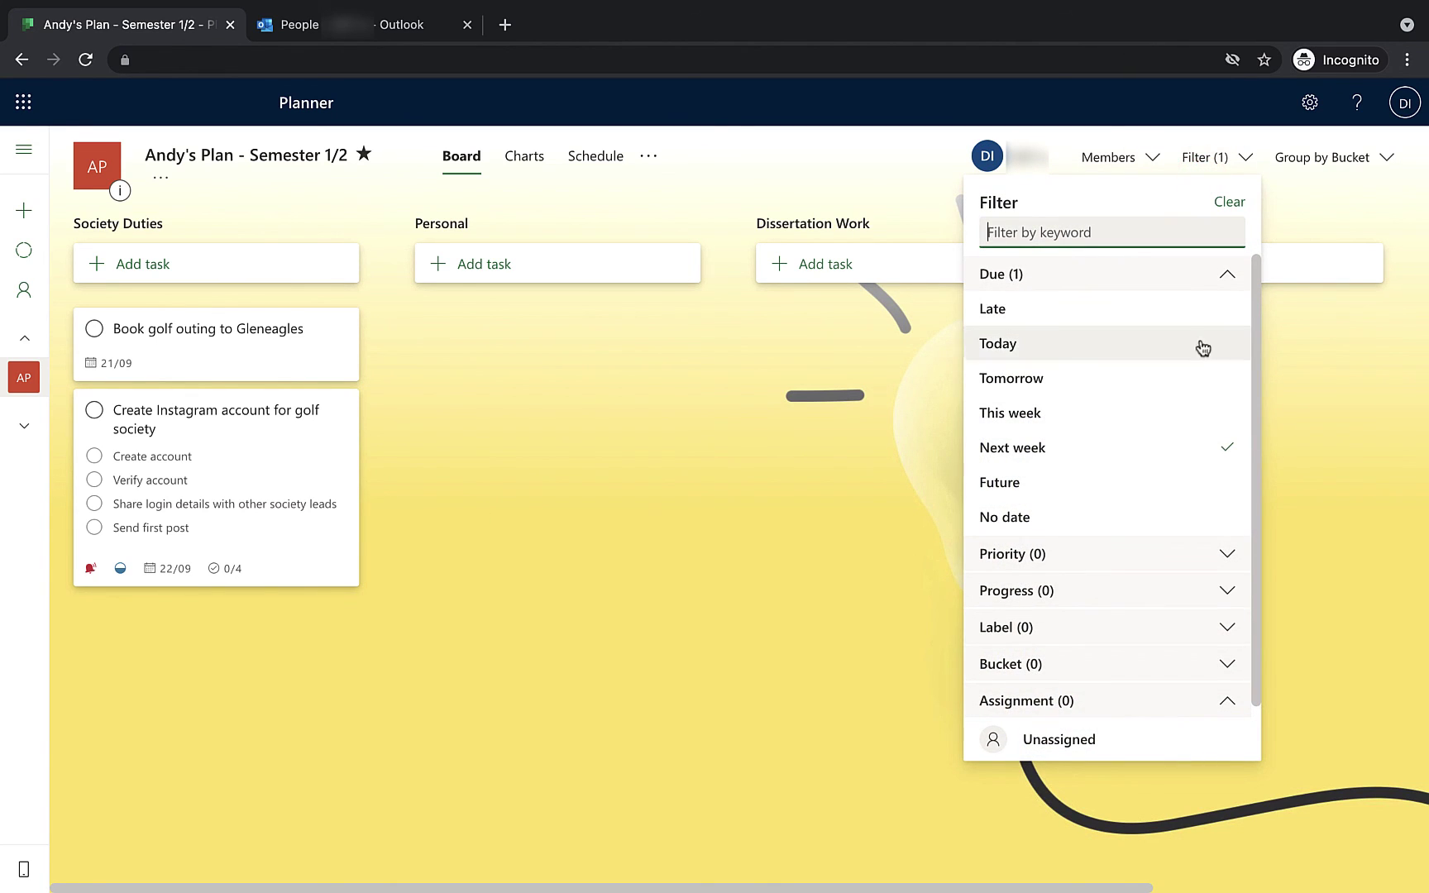
{"action": "left_click", "coordinate": [1016, 418]}
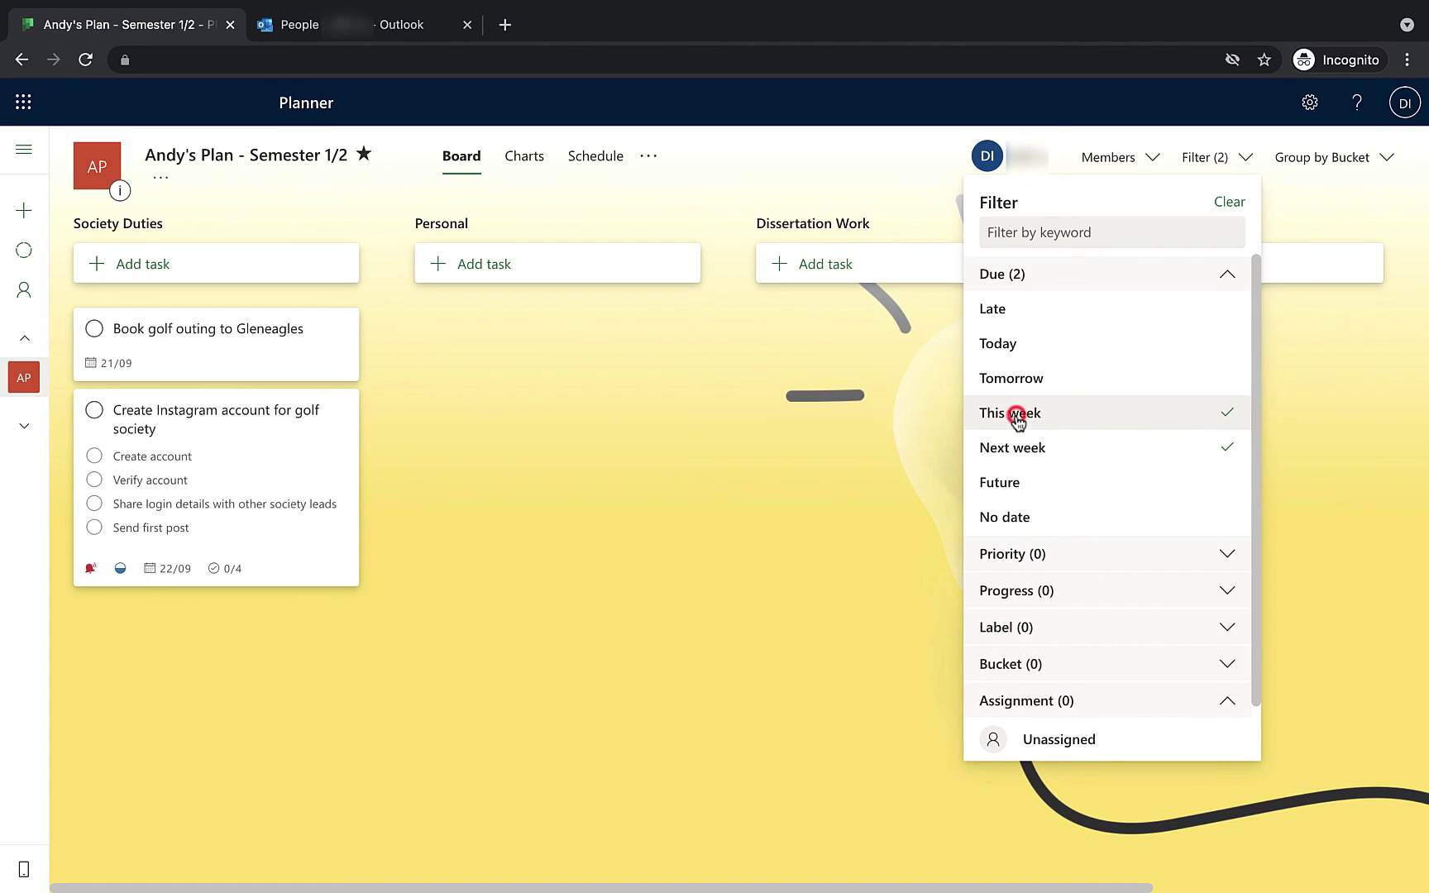
{"action": "left_click", "coordinate": [1233, 452]}
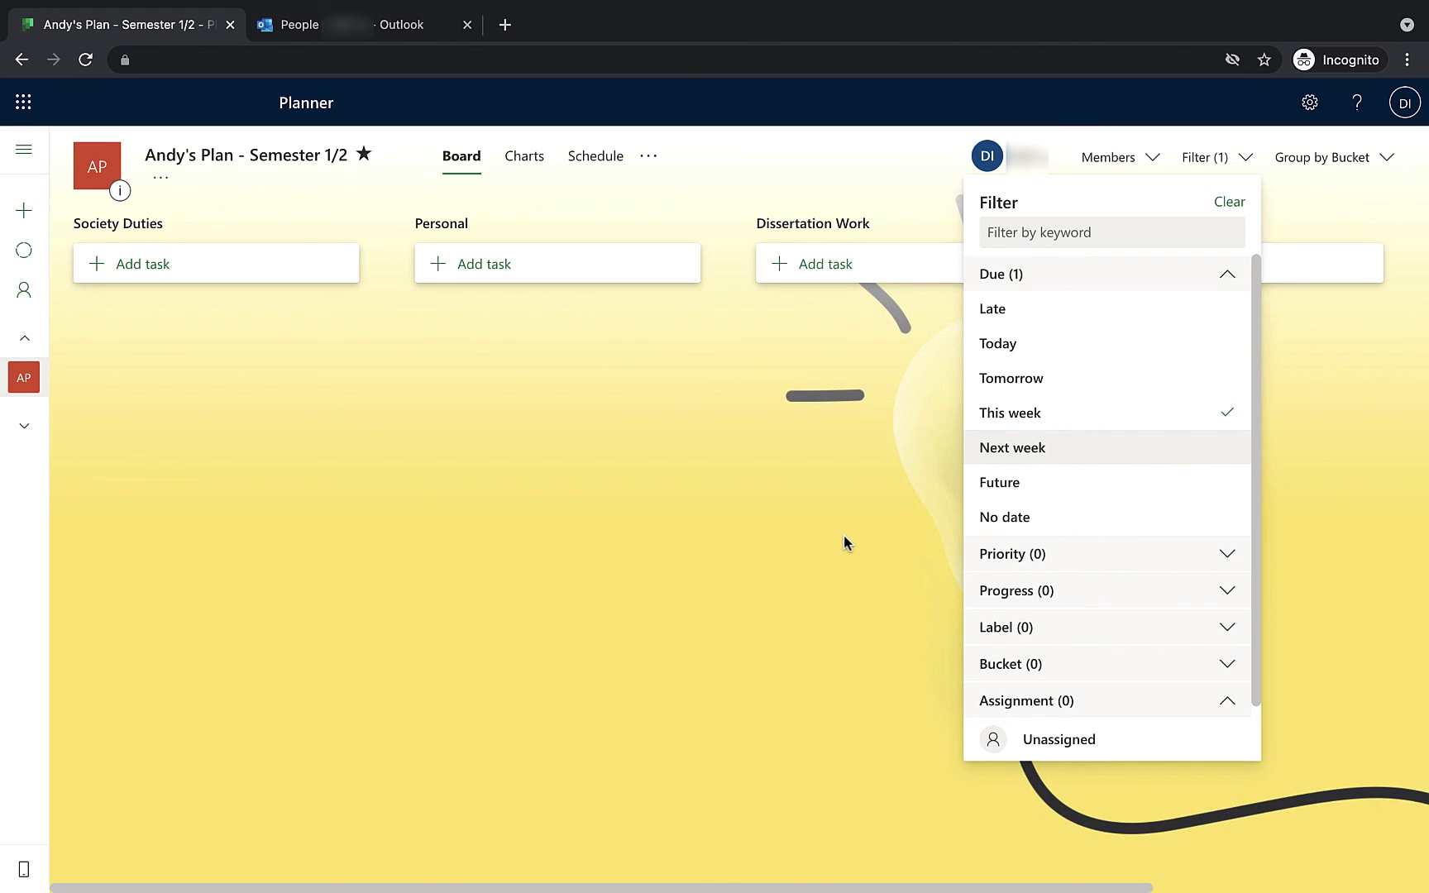
{"action": "left_click", "coordinate": [1074, 453]}
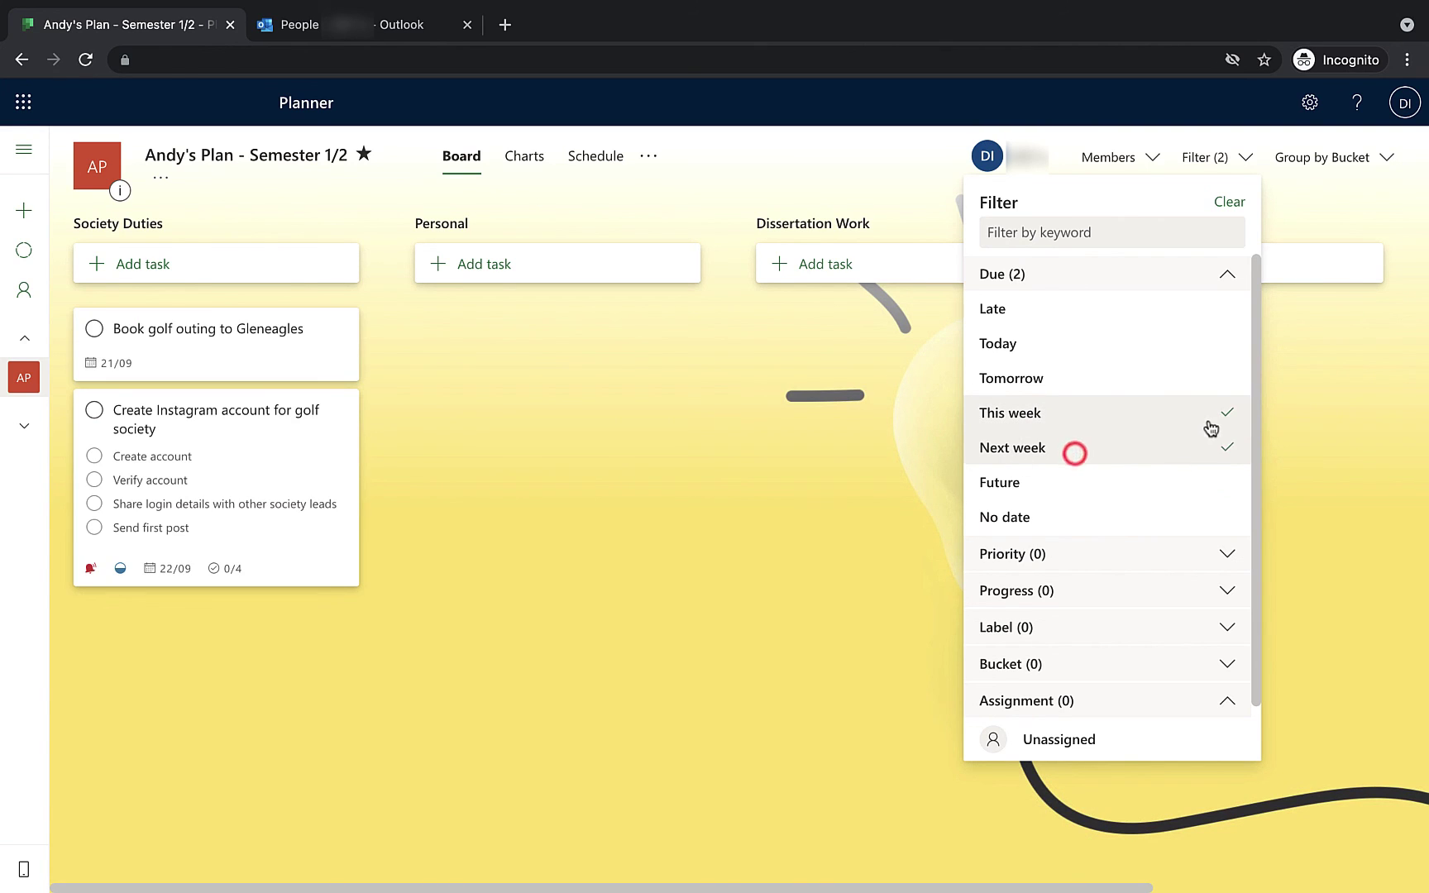
{"action": "left_click", "coordinate": [1211, 428]}
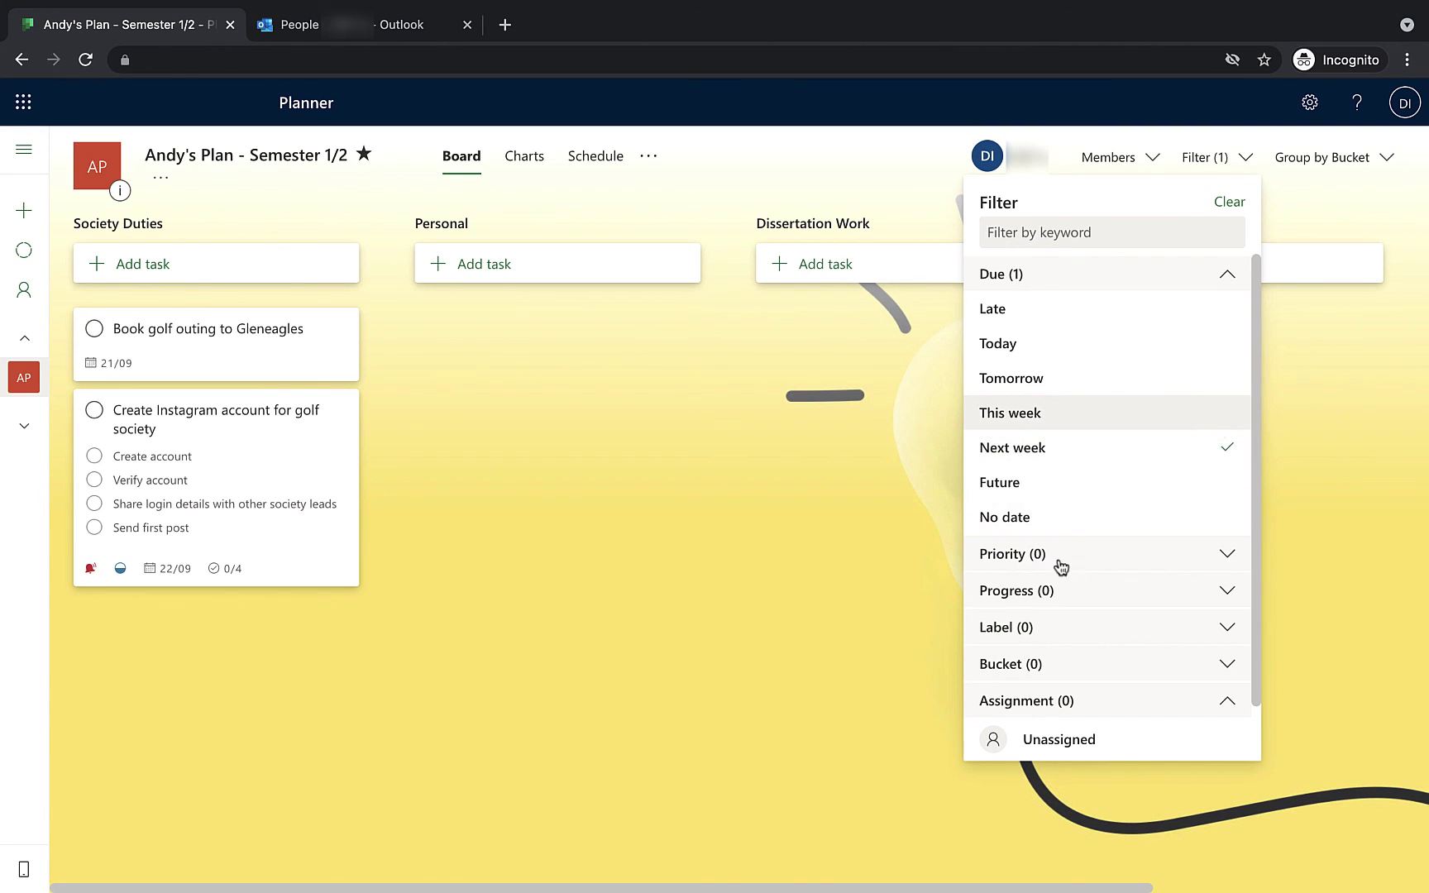
Narrow the filtered board to Urgent tasks, try the Not started progress filter, and replace it with In progress.
{"action": "left_click", "coordinate": [1226, 554]}
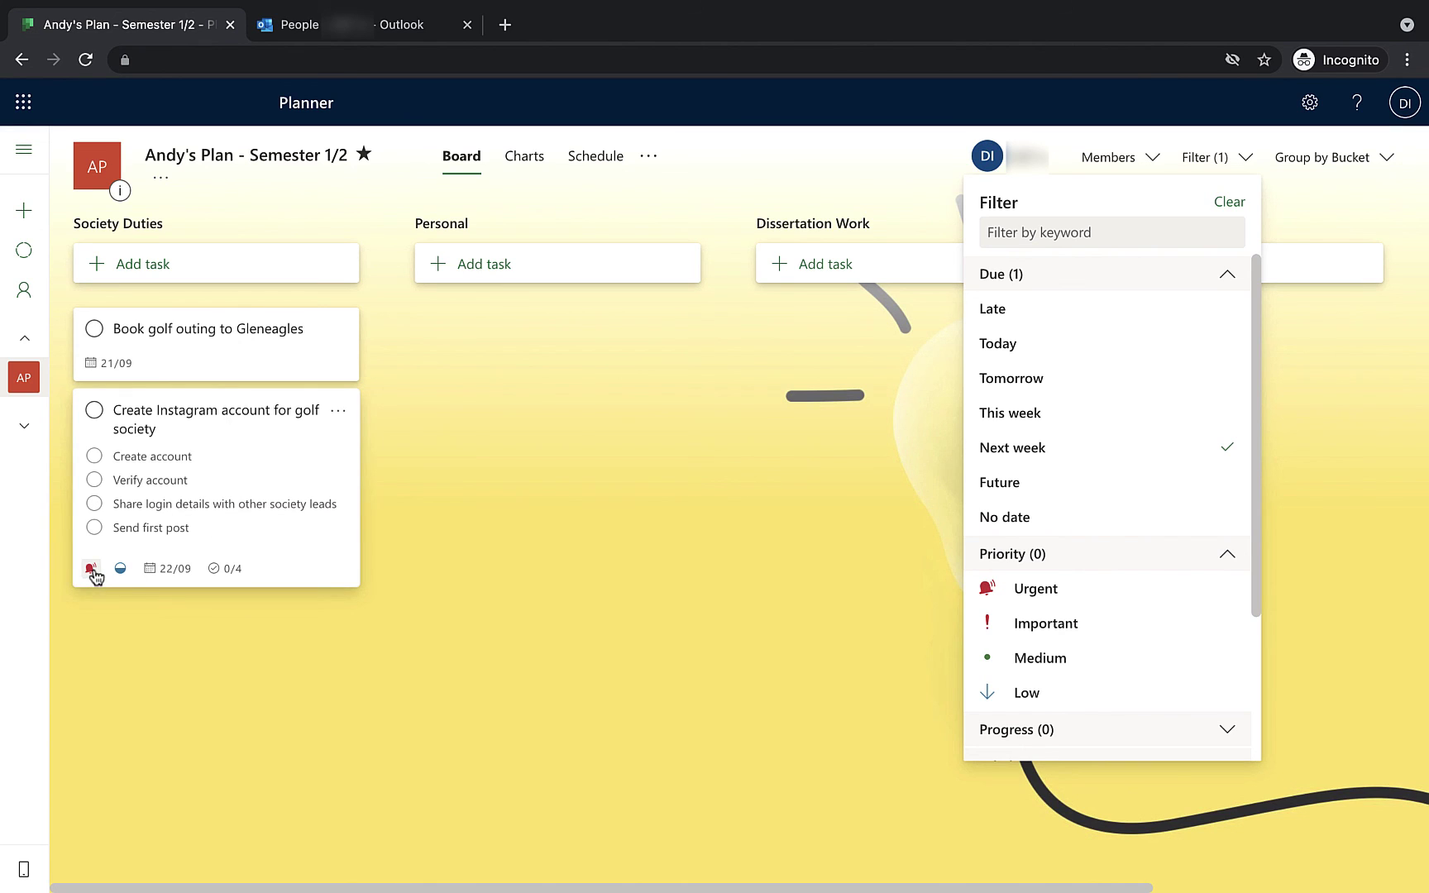
{"action": "left_click", "coordinate": [1067, 589]}
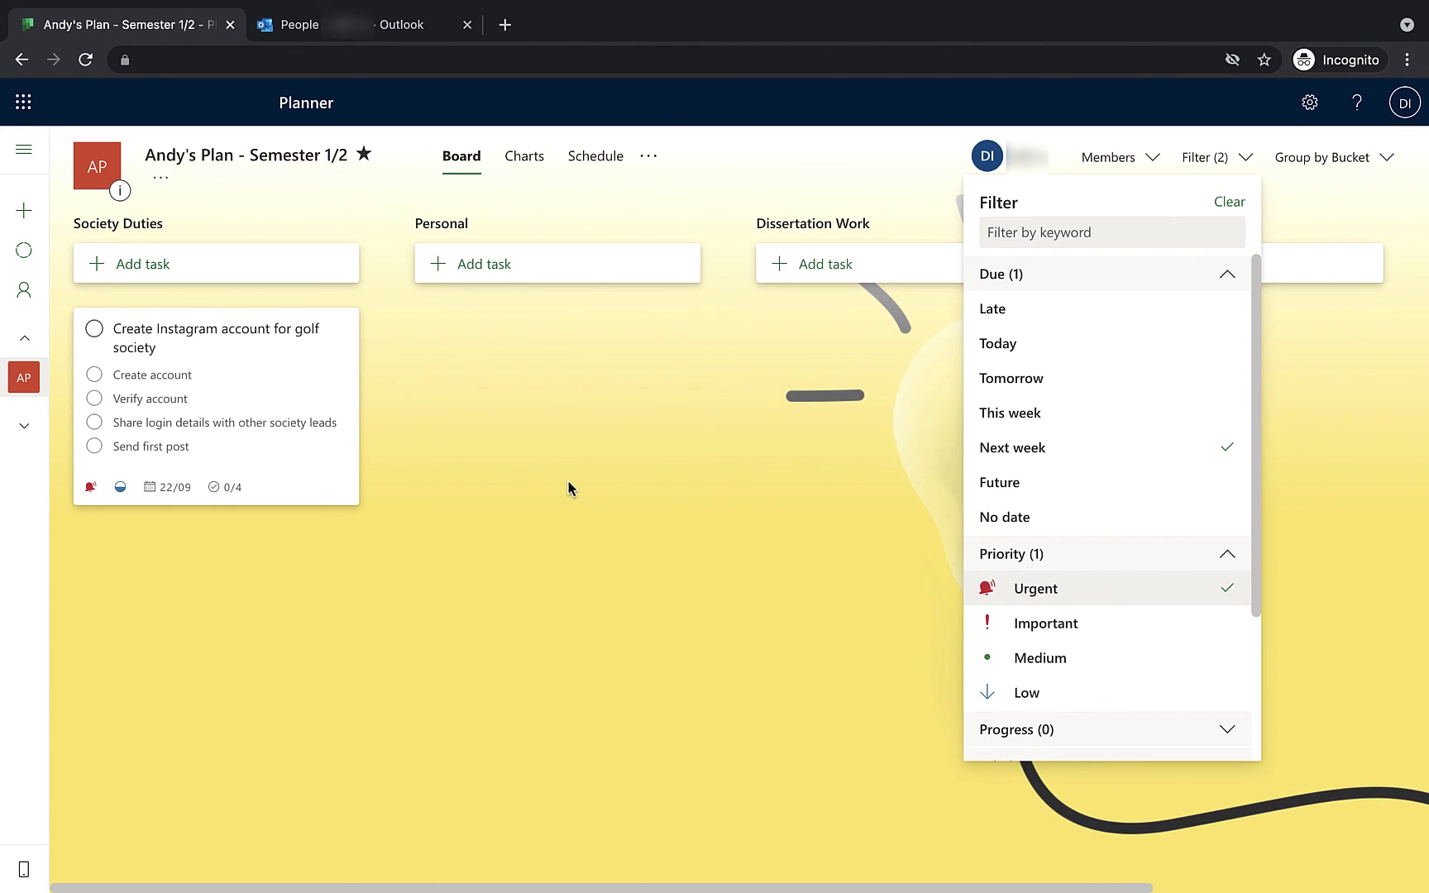
{"action": "scroll", "coordinate": [1011, 460], "scroll_direction": "down", "scroll_amount": 3}
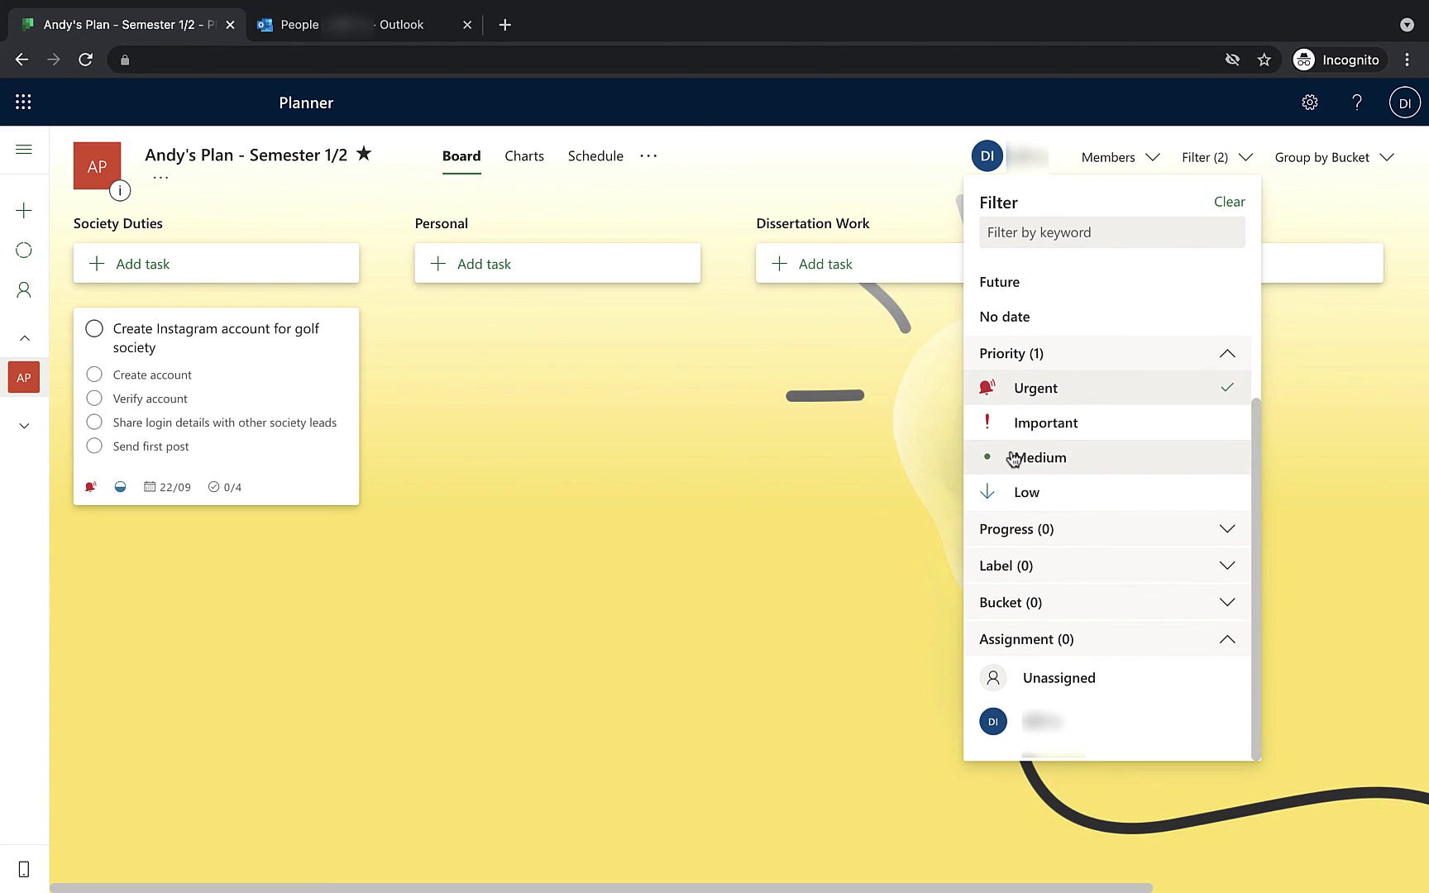
{"action": "left_click", "coordinate": [1160, 532]}
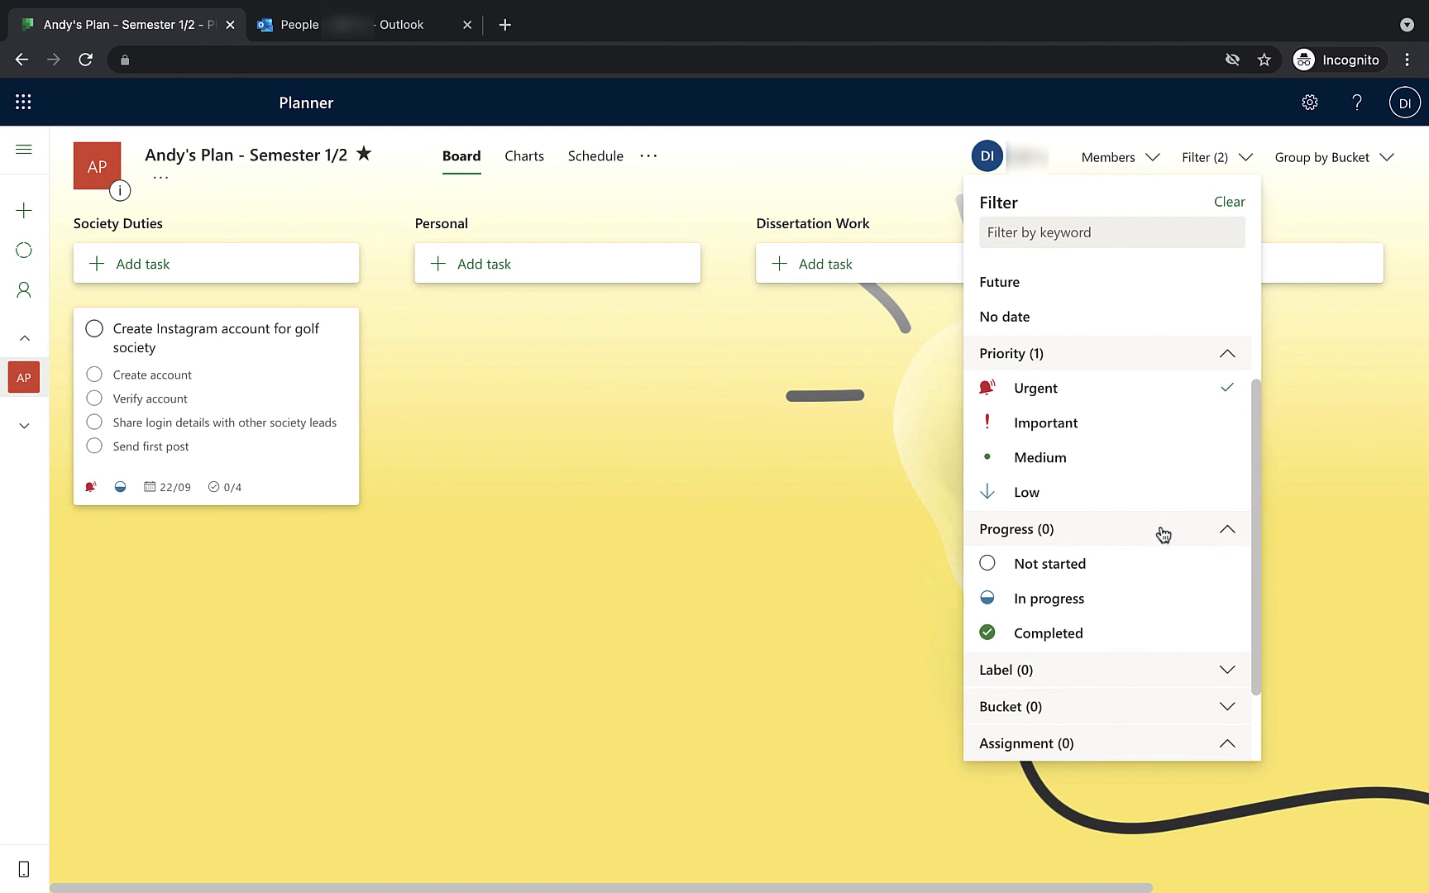
{"action": "left_click", "coordinate": [1051, 571]}
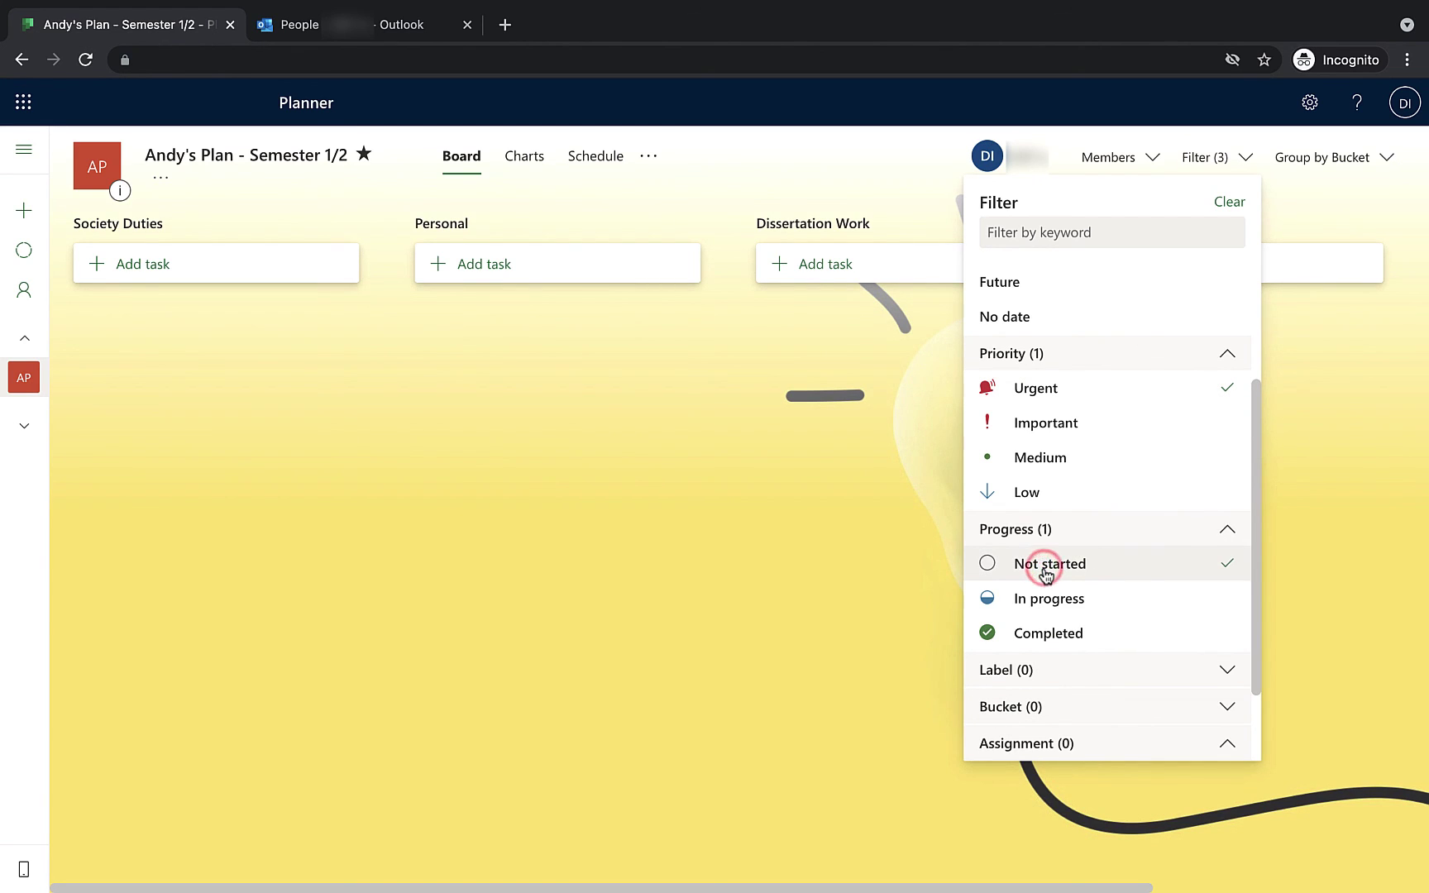
{"action": "left_click", "coordinate": [1059, 599]}
{"action": "left_click", "coordinate": [1228, 571]}
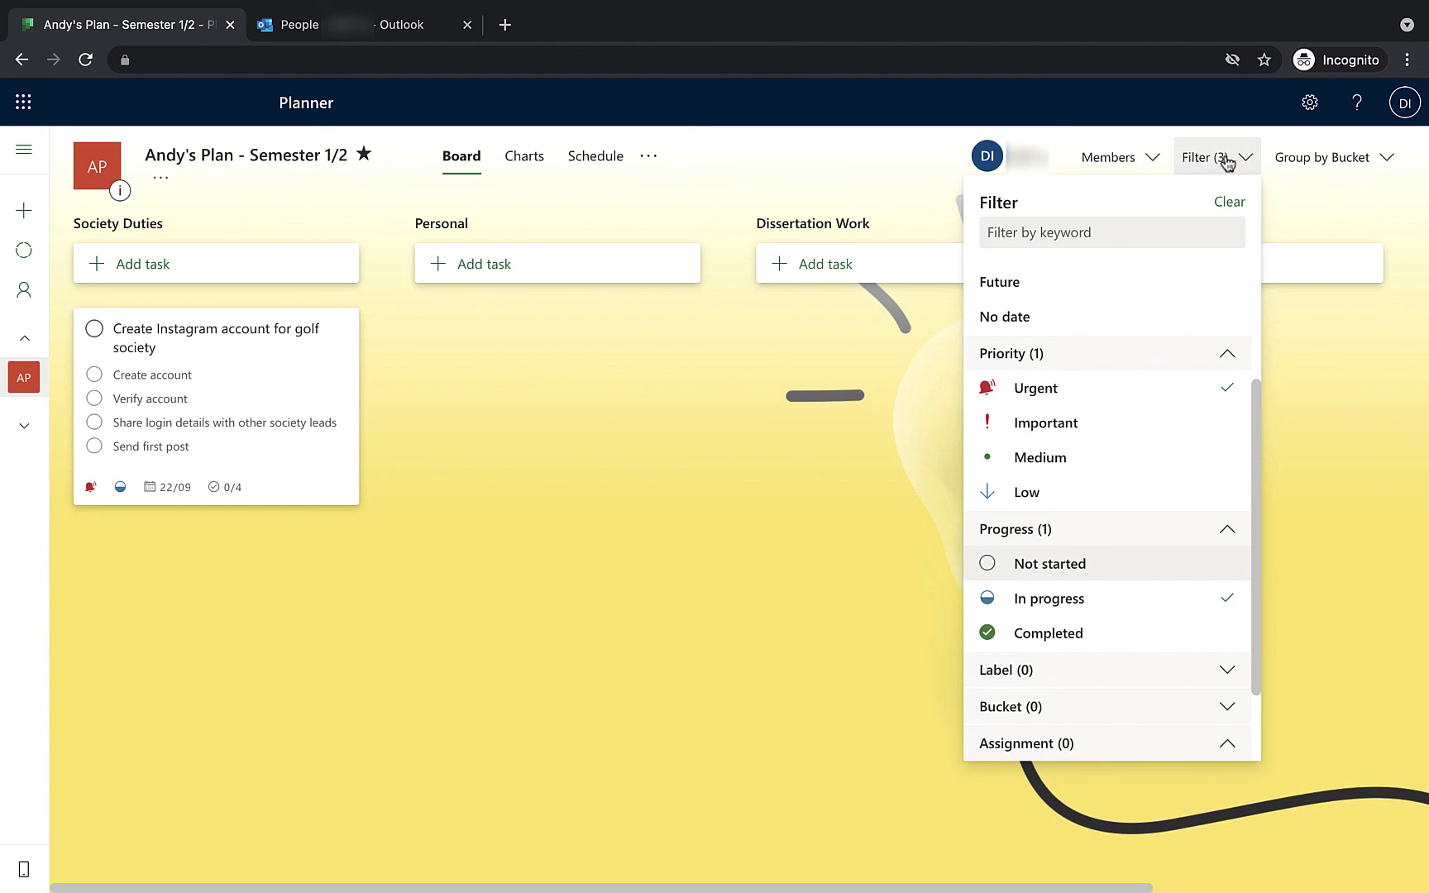
Clear all filters so that the board shows every task.
{"action": "left_click", "coordinate": [1357, 152]}
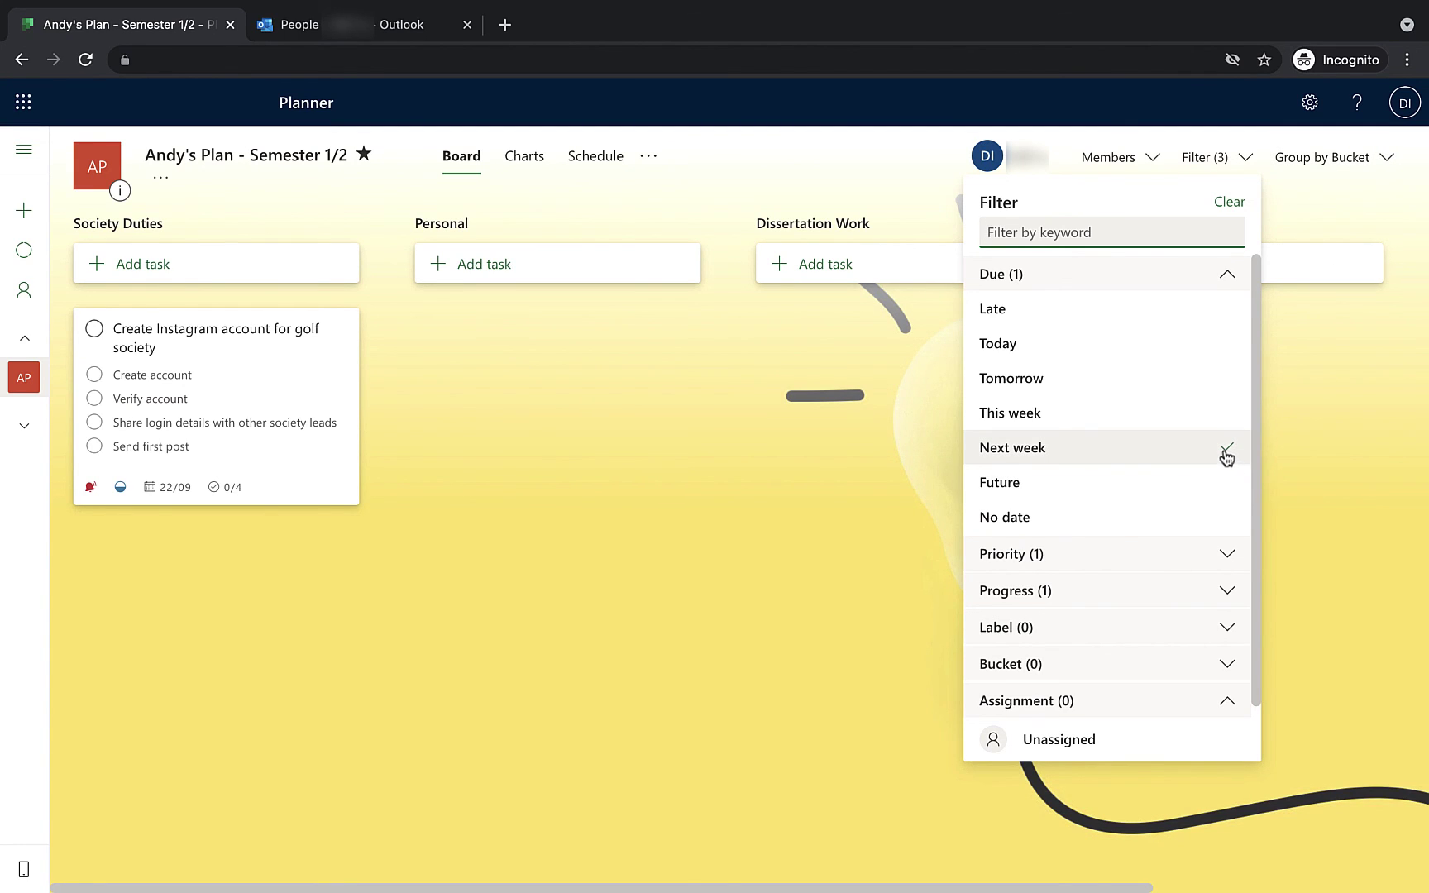
{"action": "left_click", "coordinate": [1233, 208]}
{"action": "left_click", "coordinate": [1326, 197]}
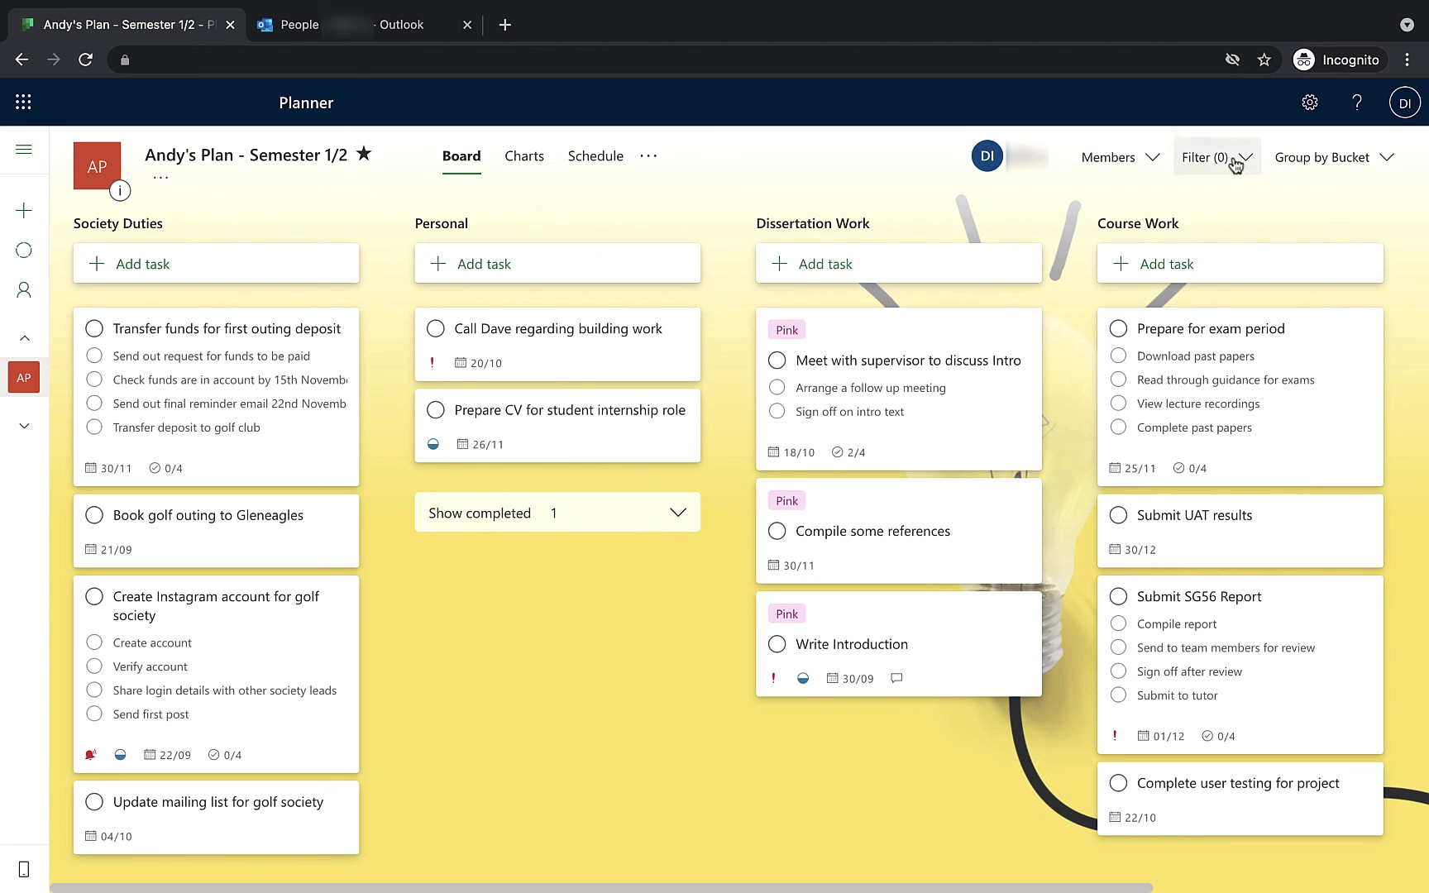
Reorder the buckets as Dissertation Work, Course Work, Society Duties and Personal.
{"action": "left_click_drag", "start_coordinate": [890, 220], "coordinate": [161, 223]}
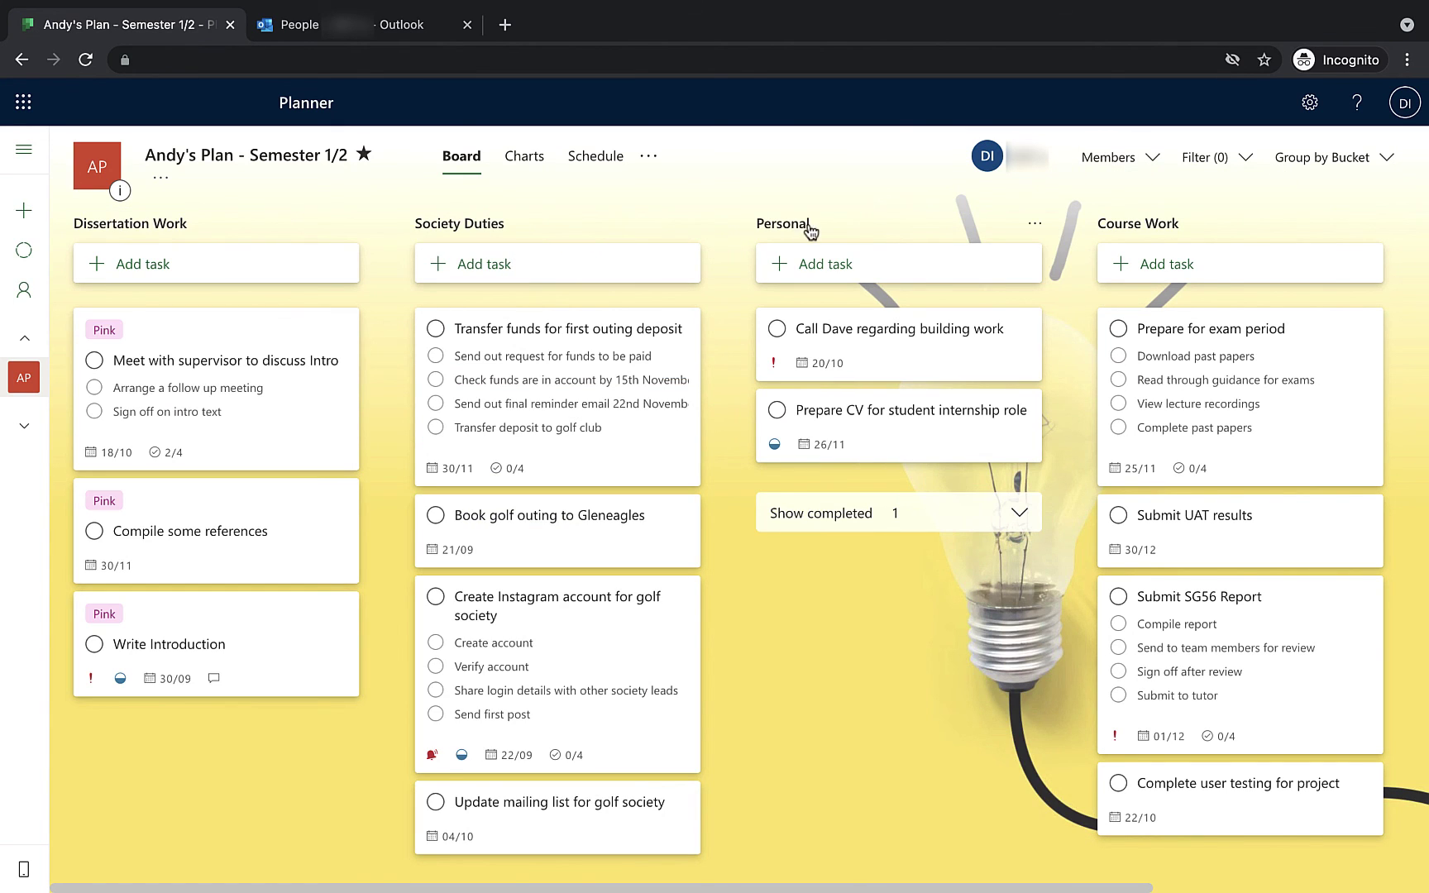
{"action": "left_click_drag", "start_coordinate": [823, 226], "coordinate": [1158, 230]}
{"action": "left_click_drag", "start_coordinate": [902, 230], "coordinate": [571, 244]}
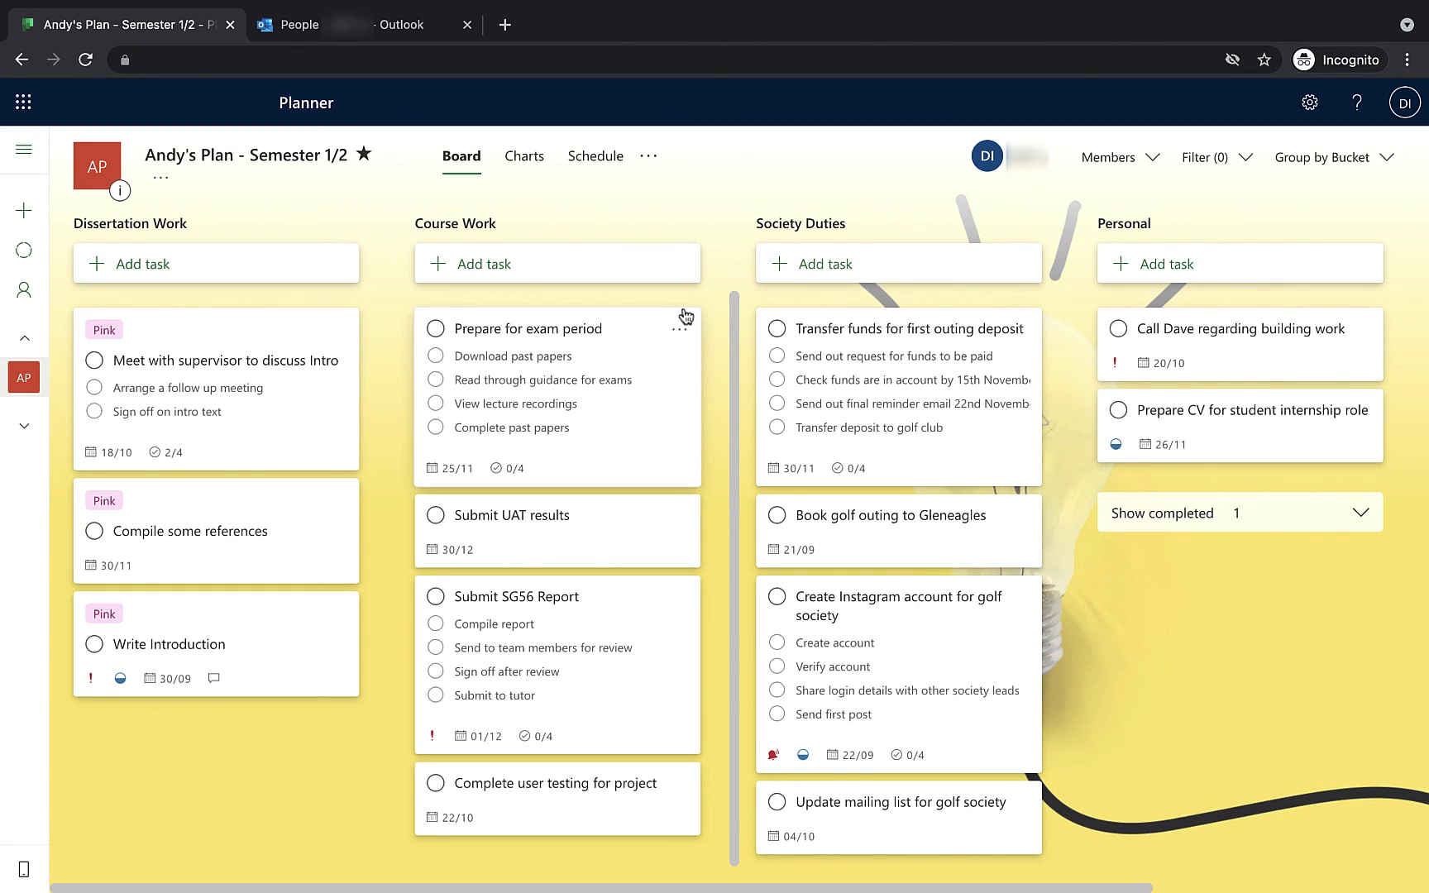
Export the plan to Excel and examine the Task ID, Task Name, Bucket Name and Progress columns in the workbook.
{"action": "left_click", "coordinate": [651, 161]}
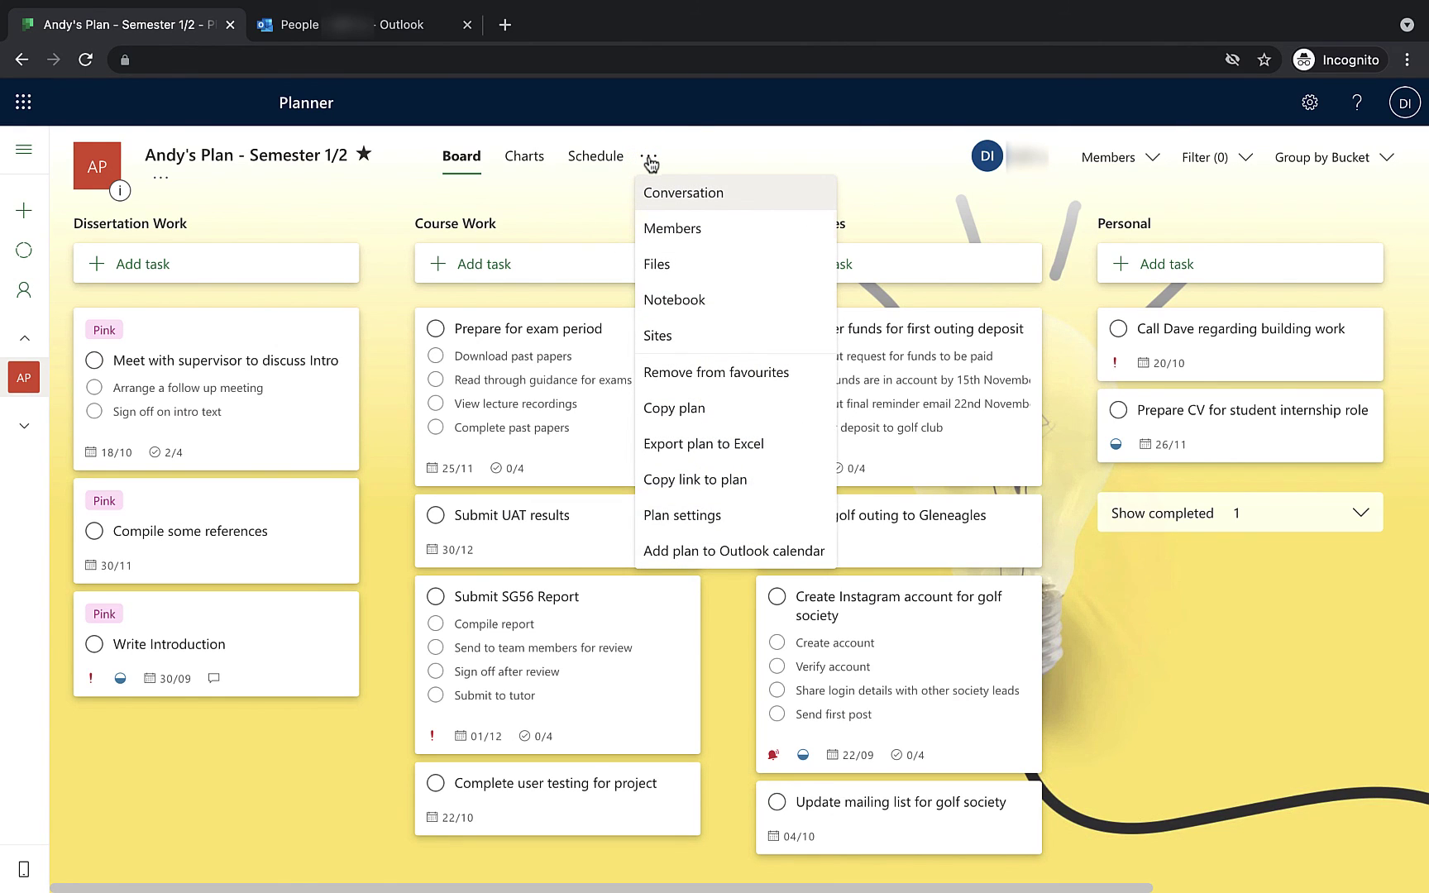
{"action": "left_click", "coordinate": [713, 447]}
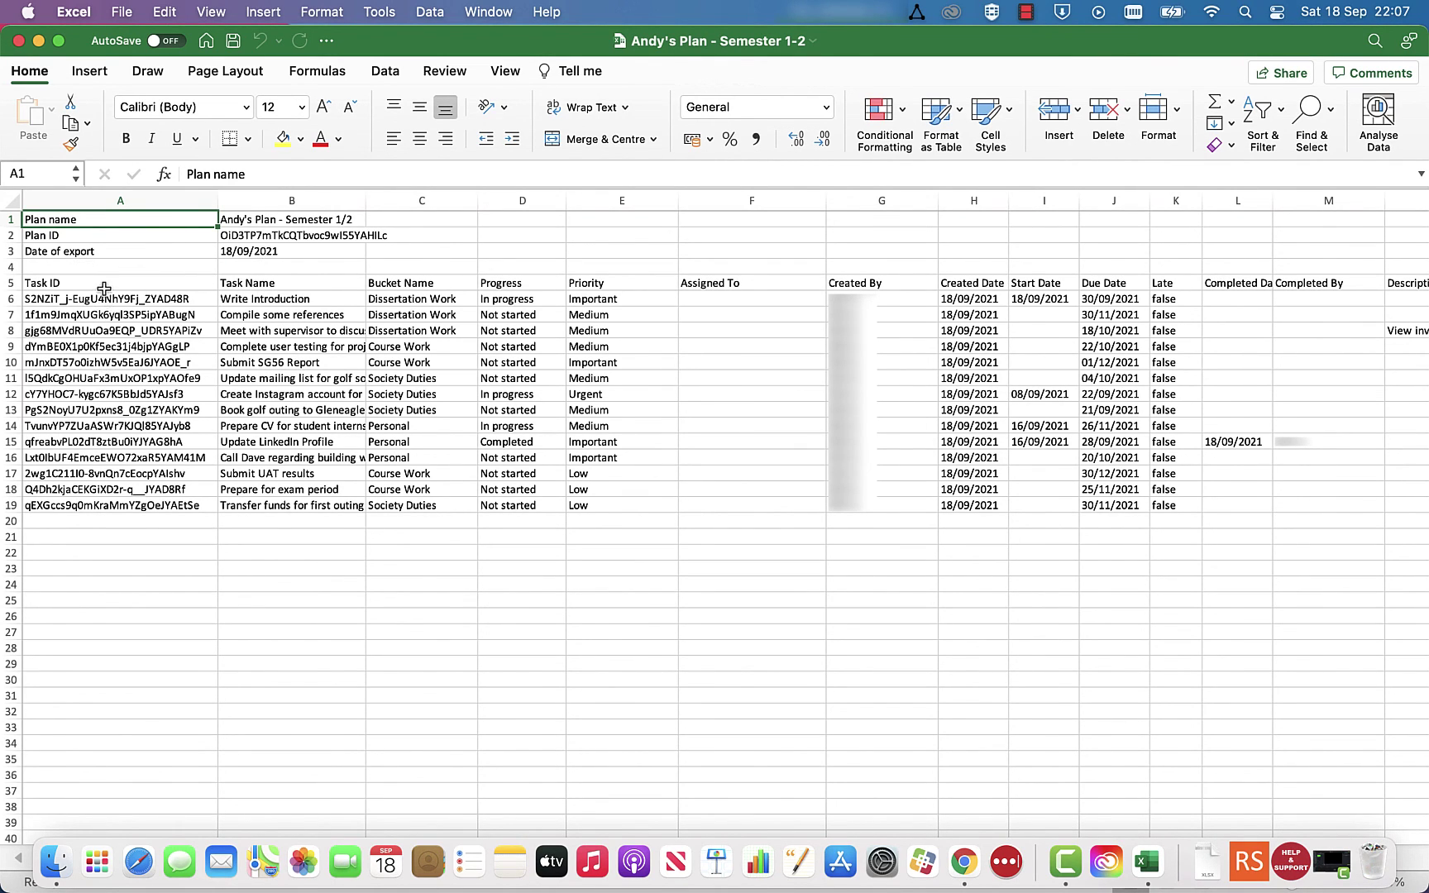
{"action": "left_click_drag", "start_coordinate": [103, 300], "coordinate": [121, 506]}
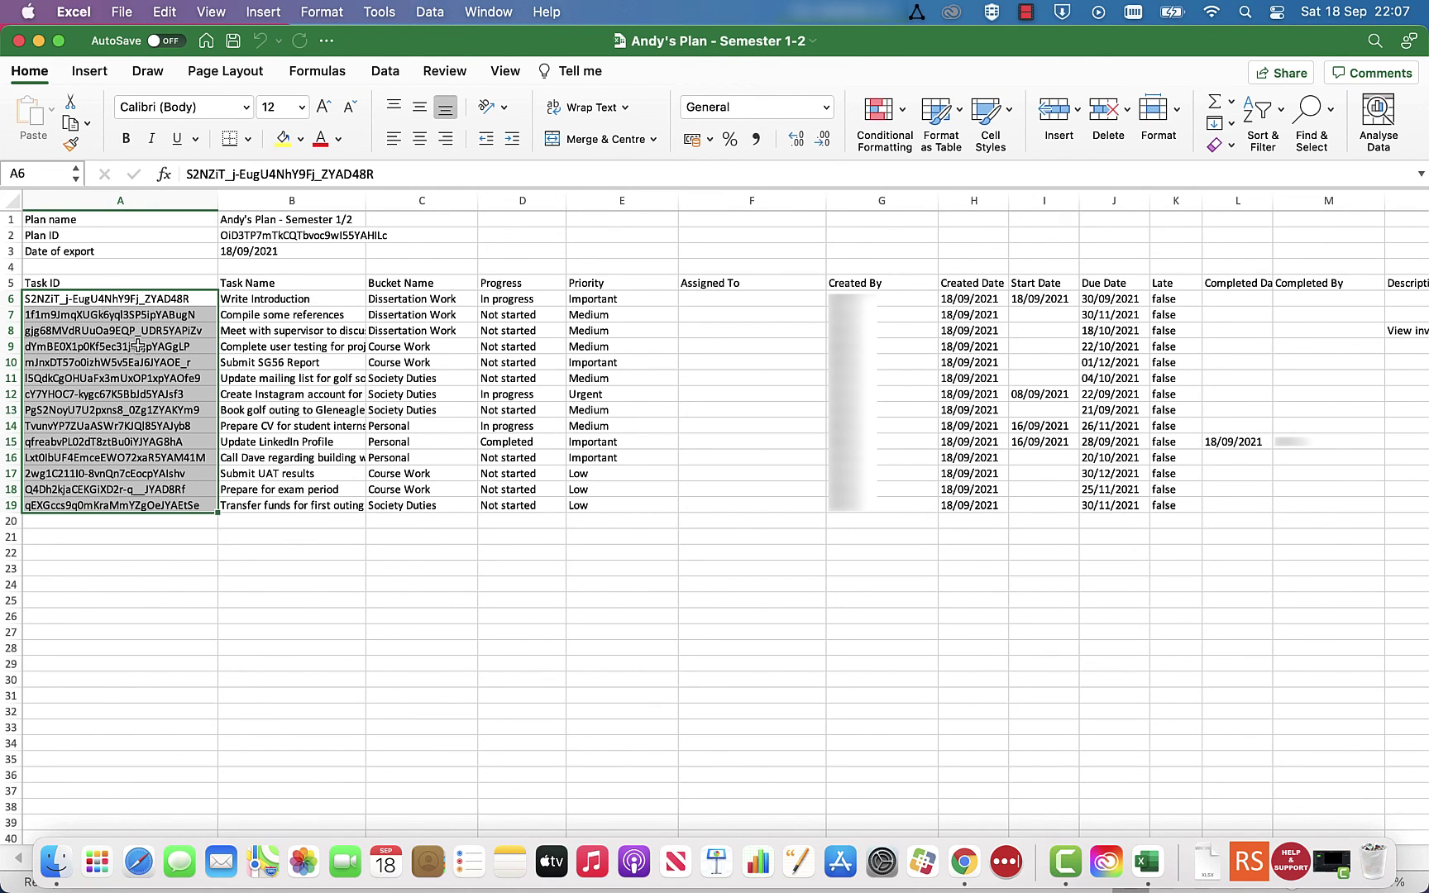
{"action": "left_click_drag", "start_coordinate": [298, 305], "coordinate": [298, 489]}
{"action": "left_click_drag", "start_coordinate": [414, 298], "coordinate": [422, 552]}
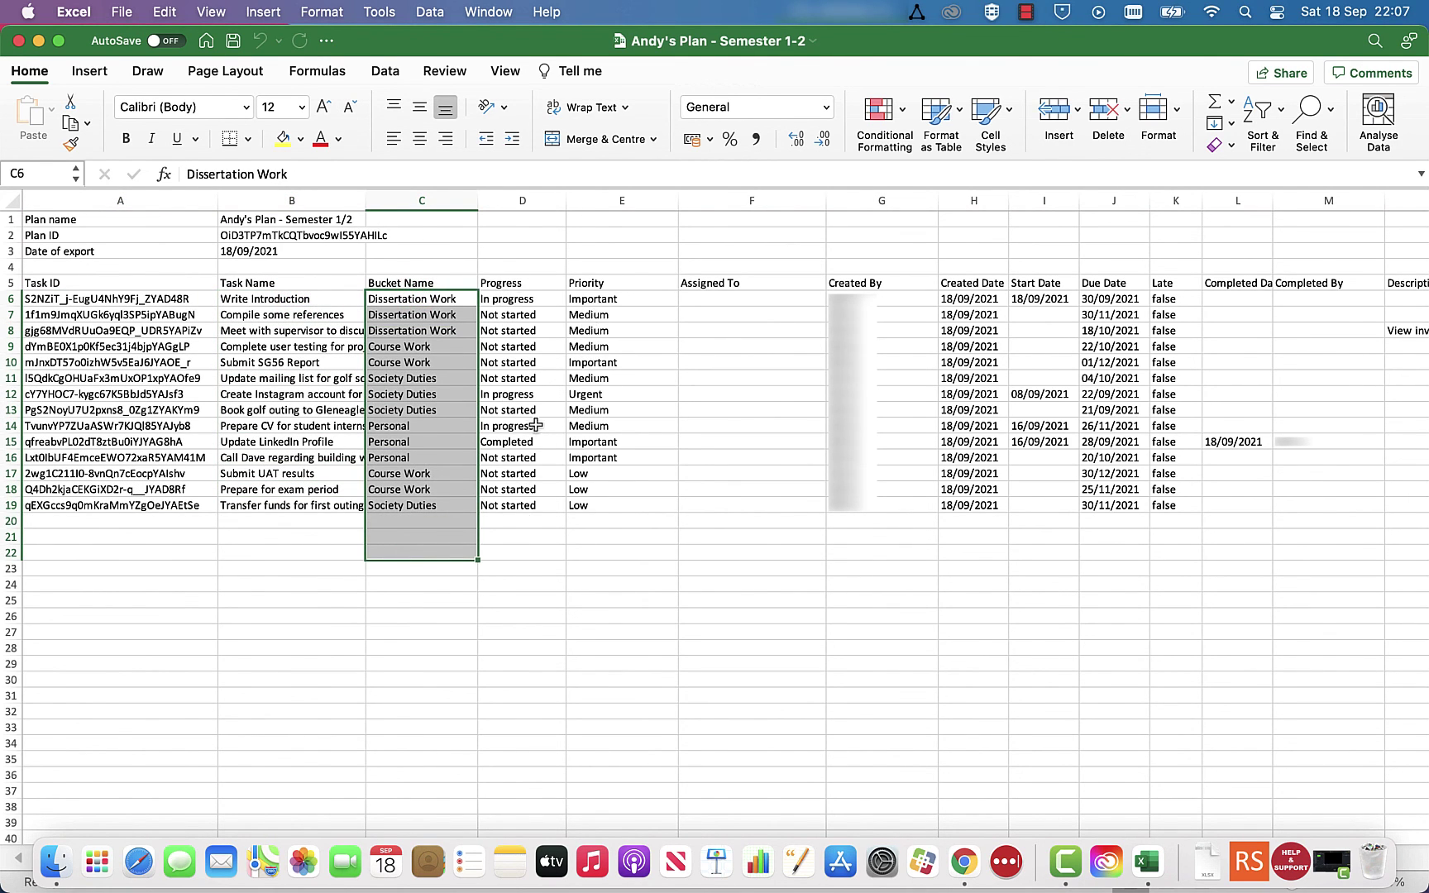
{"action": "left_click", "coordinate": [512, 281]}
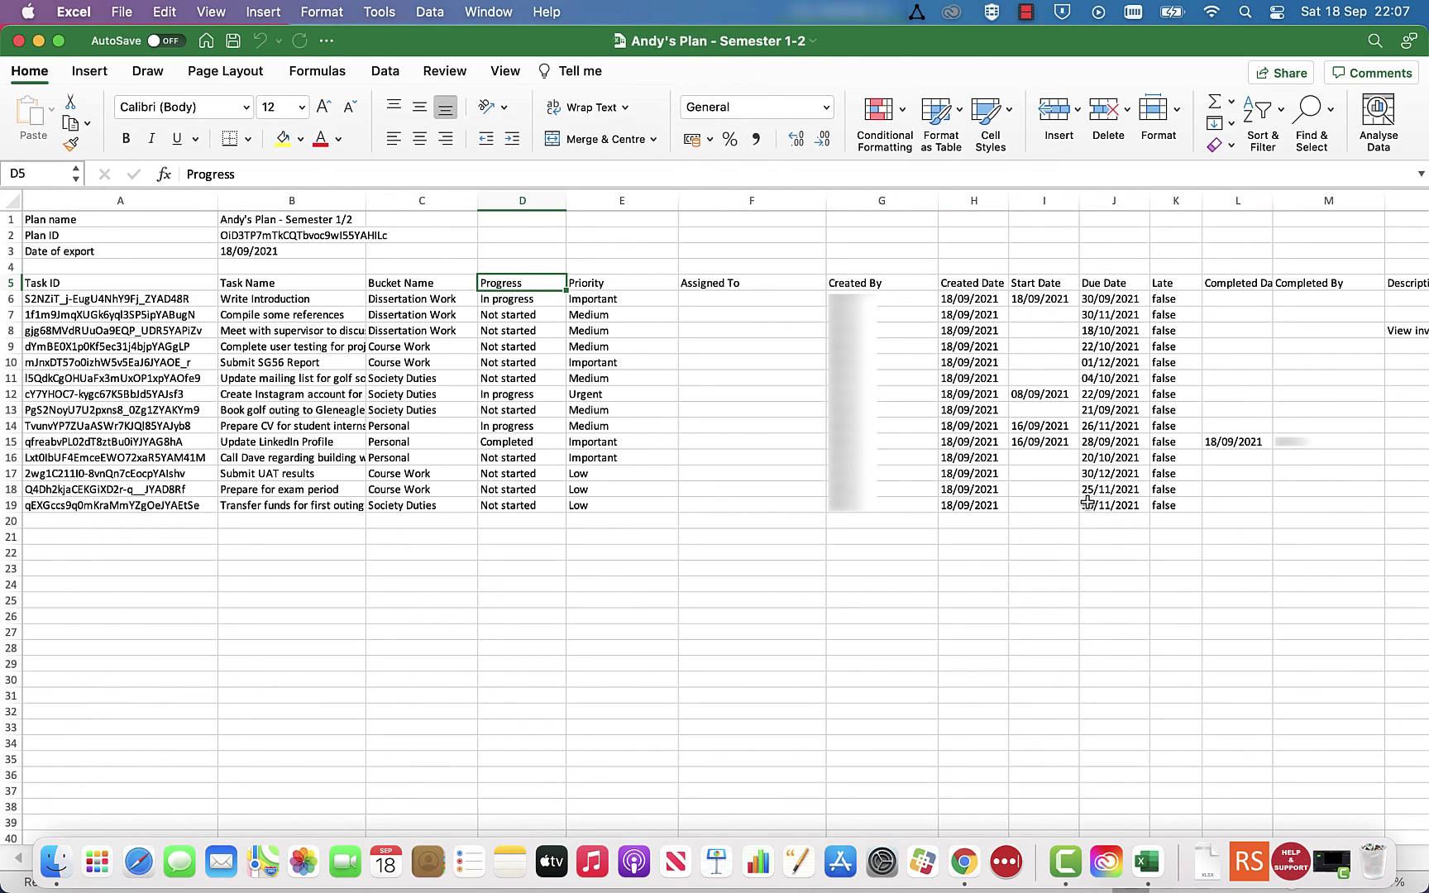
Filter the workbook's Priority column to show only Urgent tasks, and restore all rows after viewing them.
{"action": "left_click", "coordinate": [632, 203]}
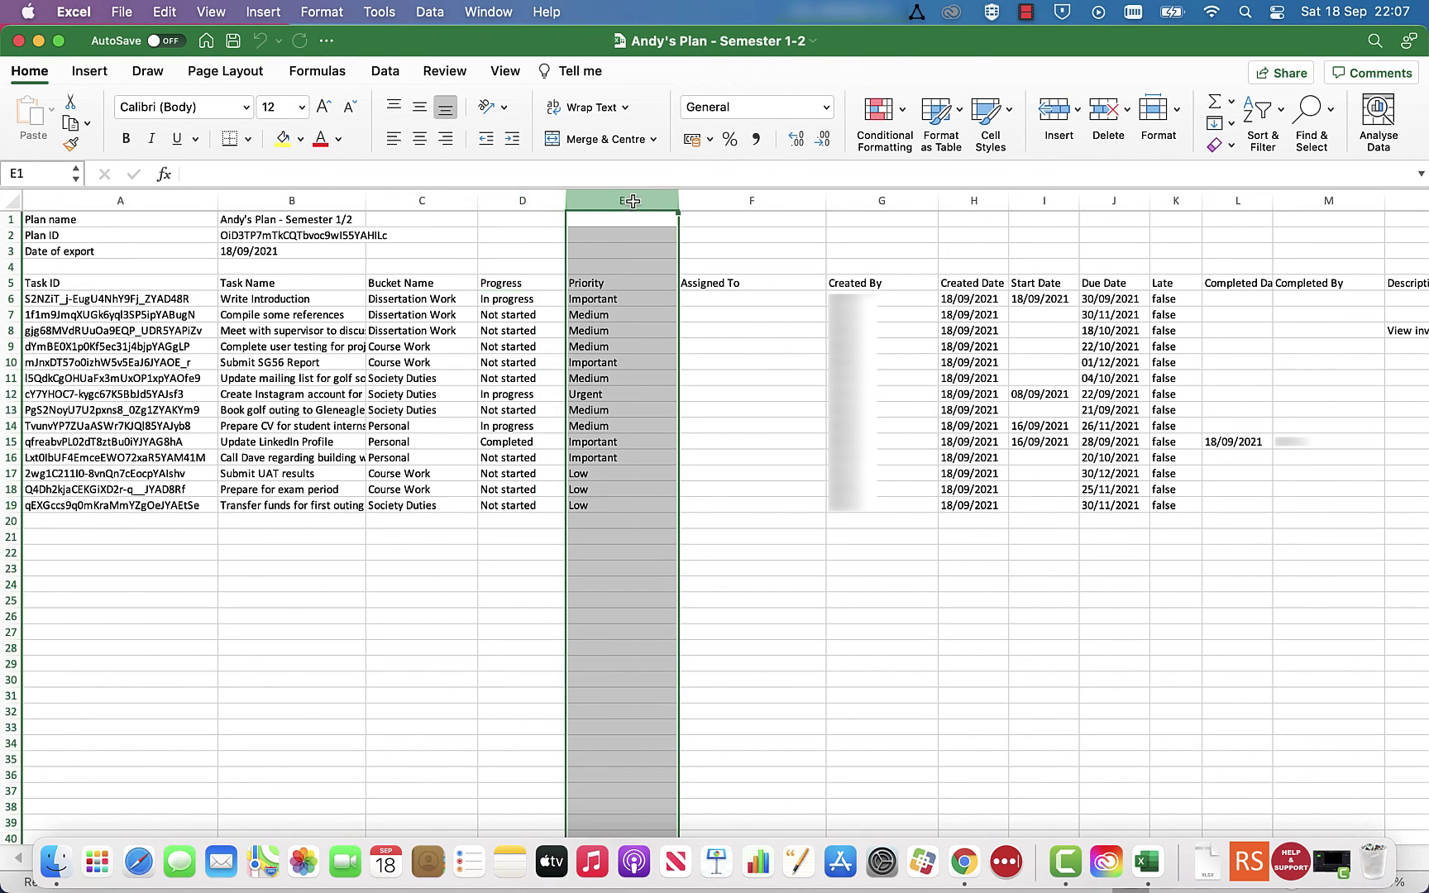
{"action": "left_click", "coordinate": [1271, 124]}
{"action": "left_click", "coordinate": [1309, 191]}
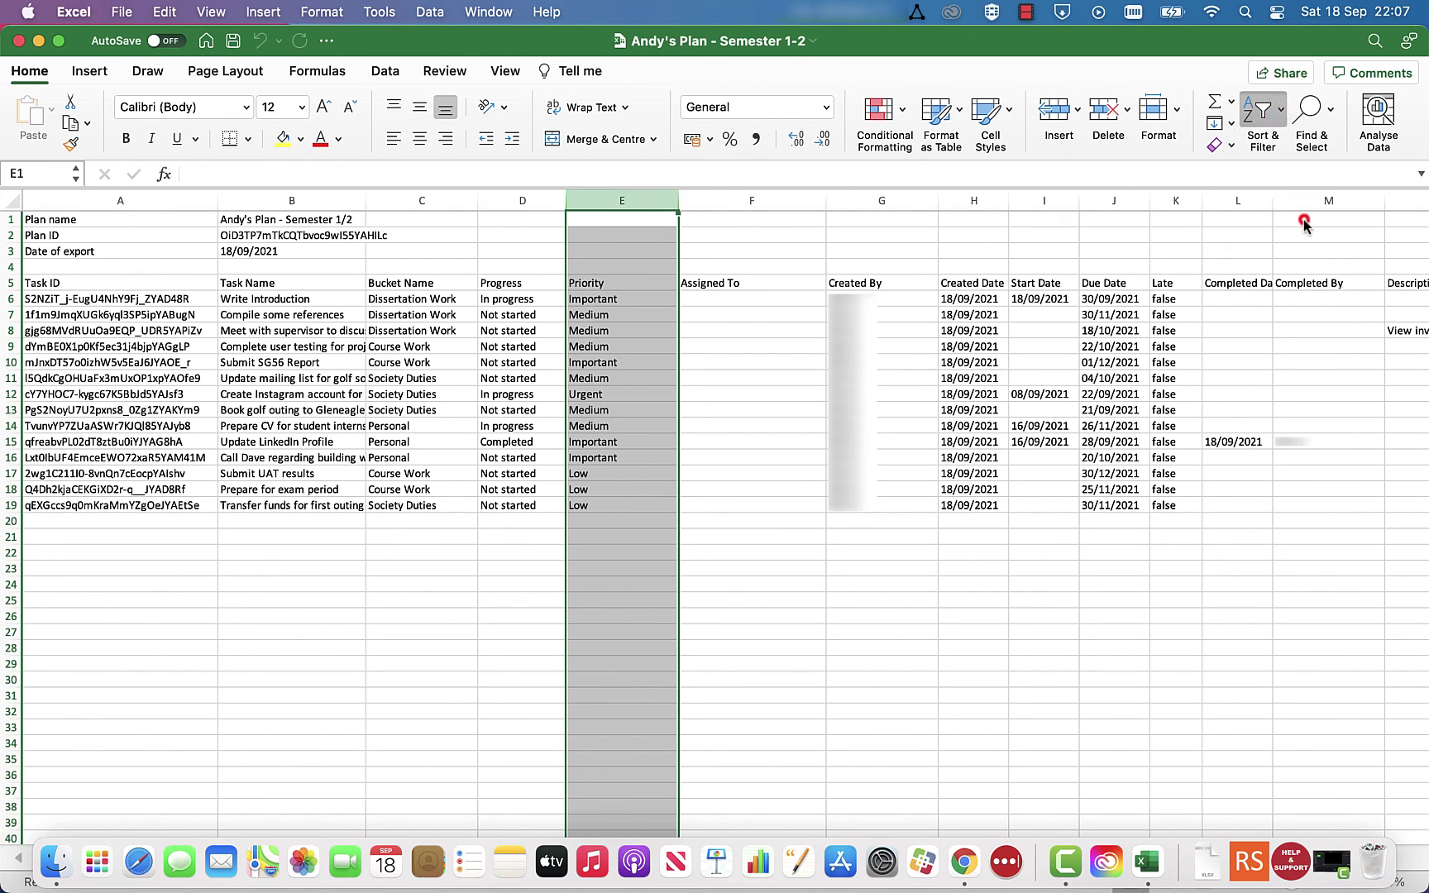
{"action": "left_click", "coordinate": [672, 219]}
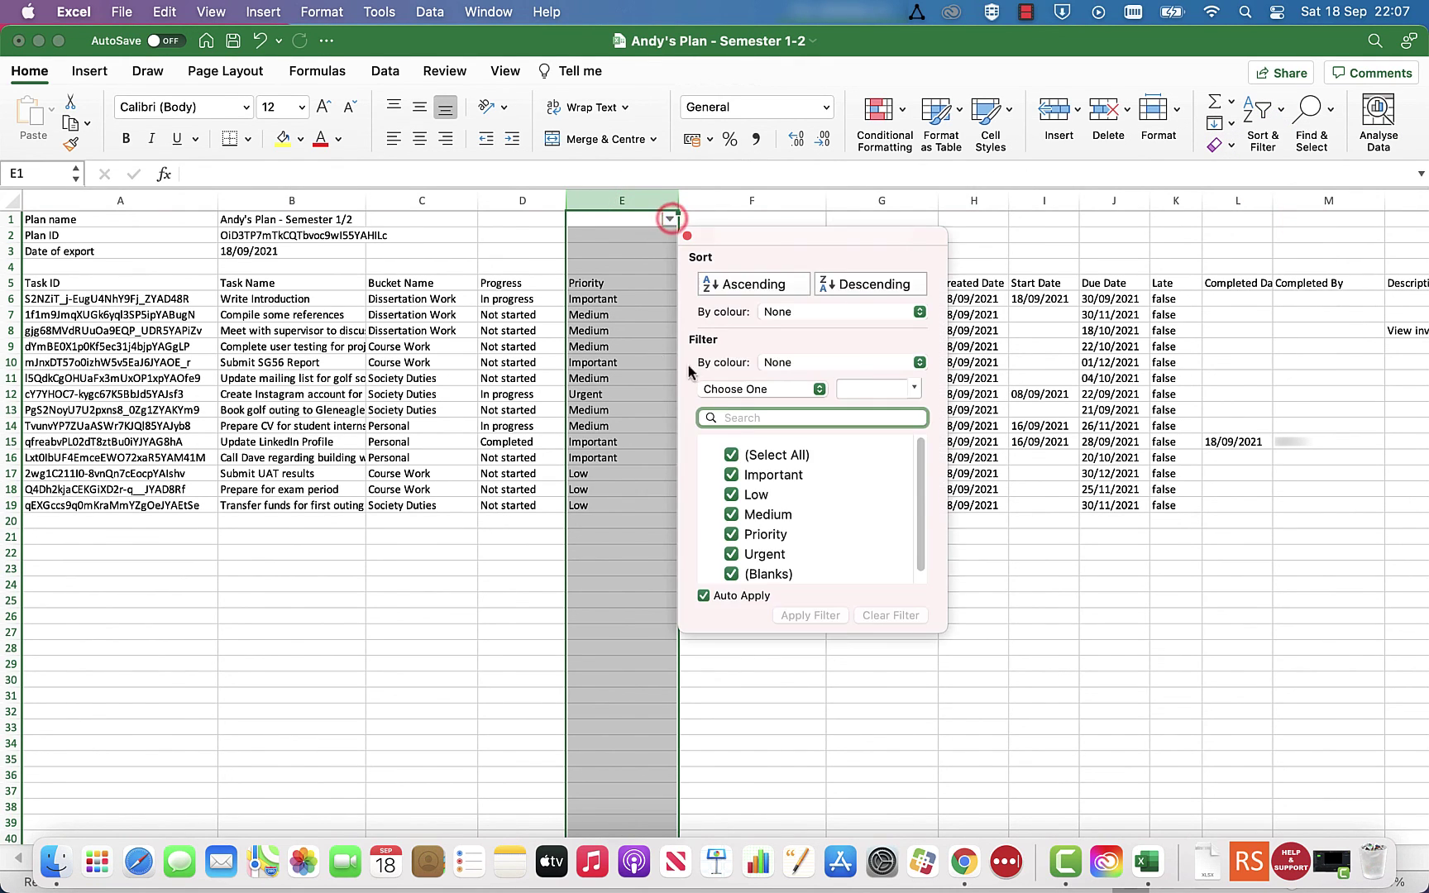
{"action": "left_click", "coordinate": [732, 455]}
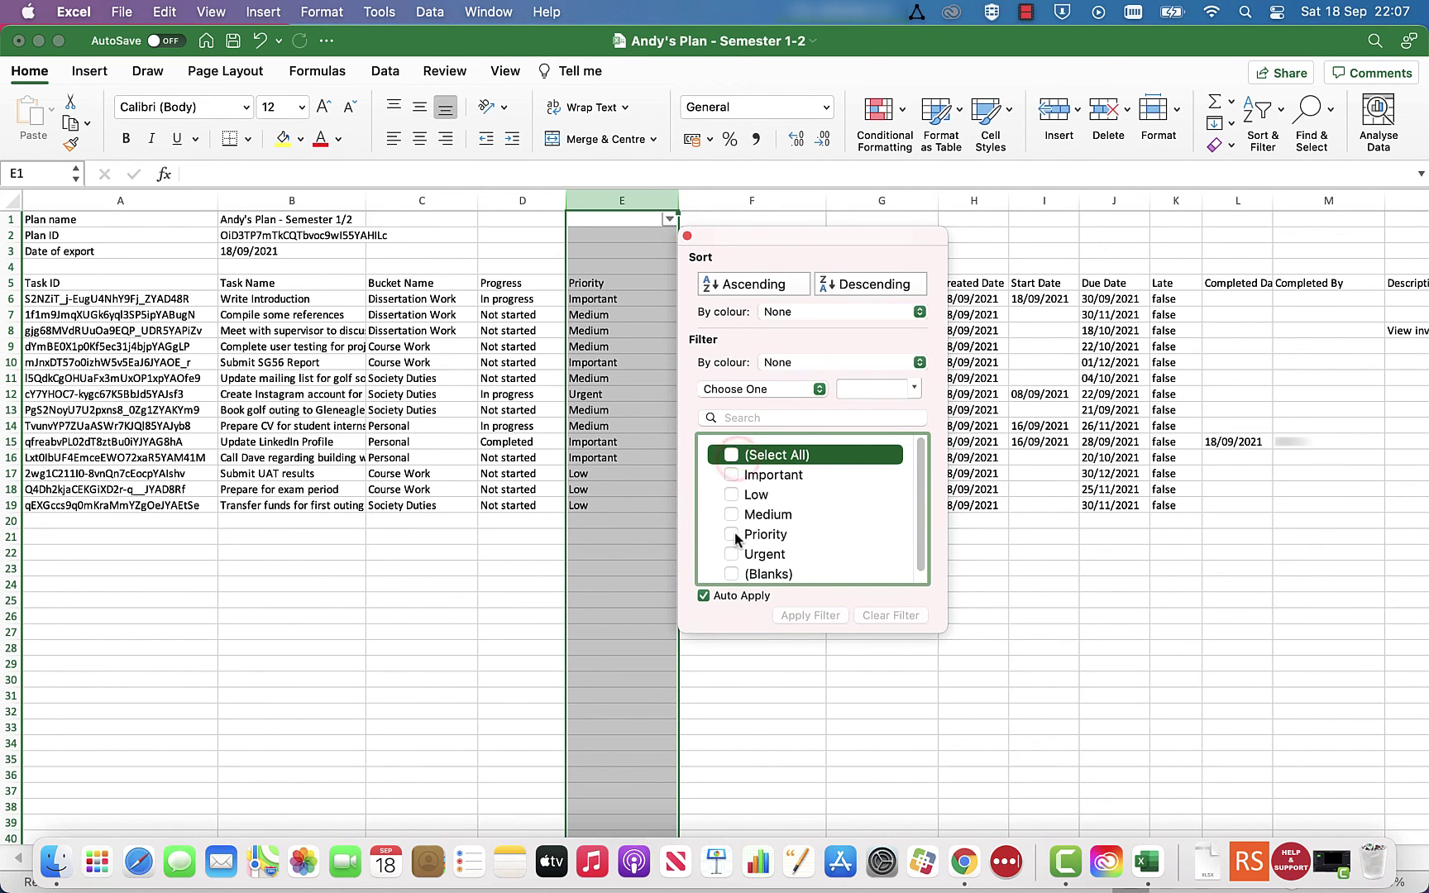
{"action": "left_click", "coordinate": [732, 534]}
{"action": "left_click", "coordinate": [731, 584]}
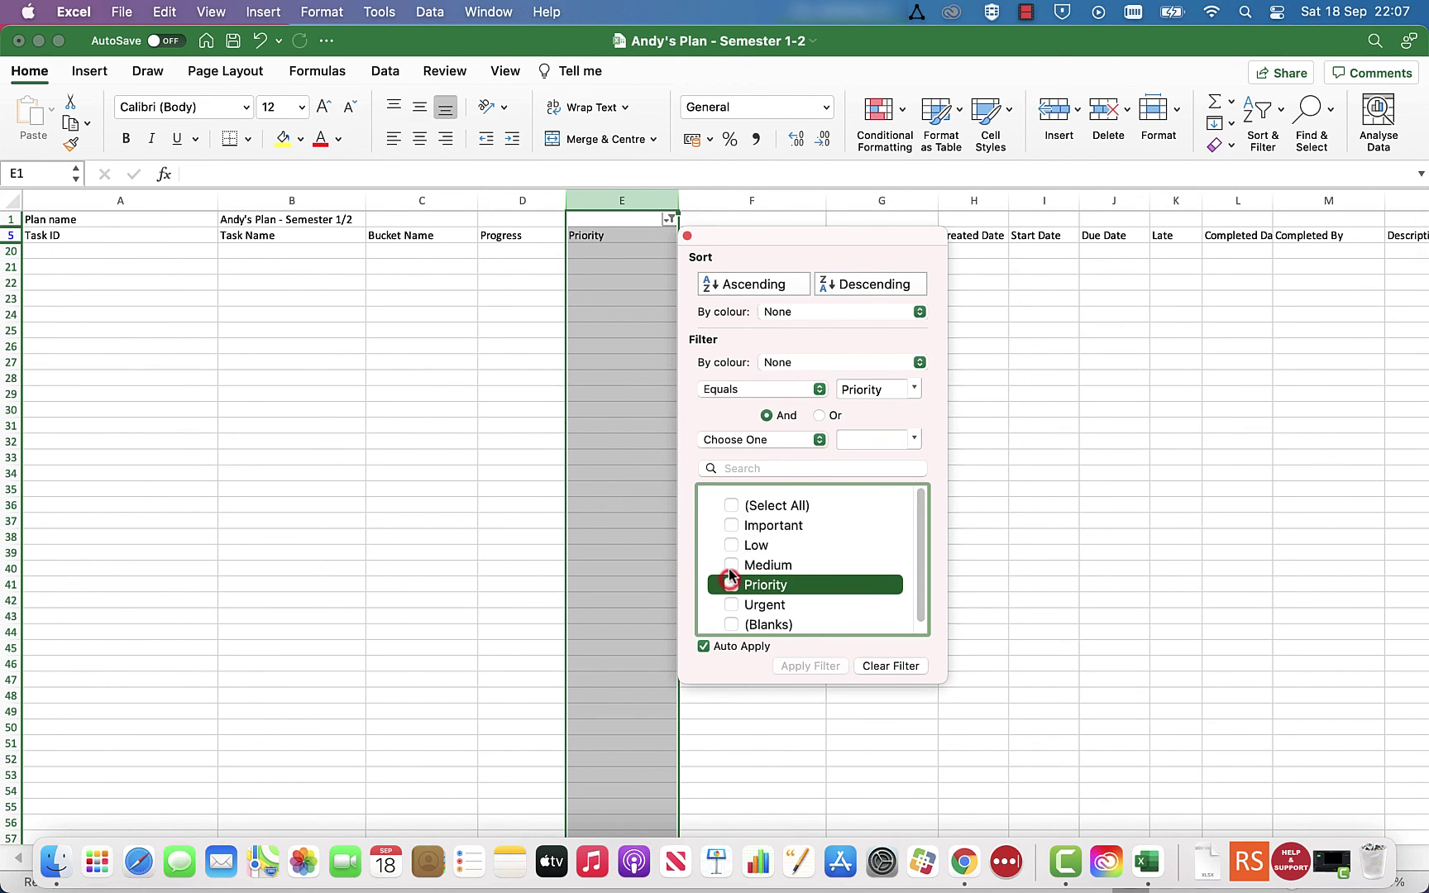
{"action": "left_click", "coordinate": [731, 607]}
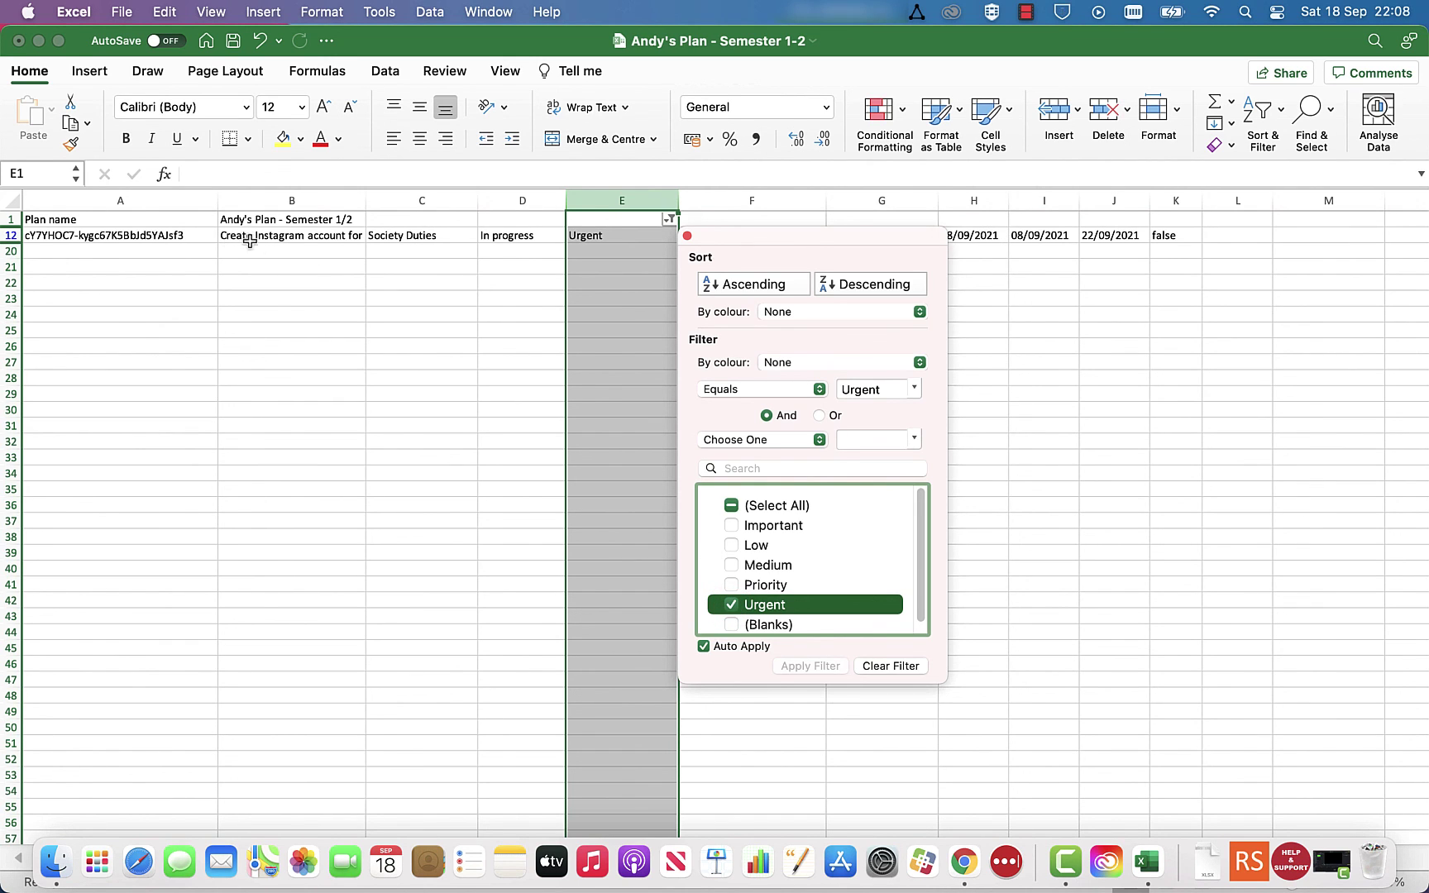
{"action": "left_click", "coordinate": [733, 505]}
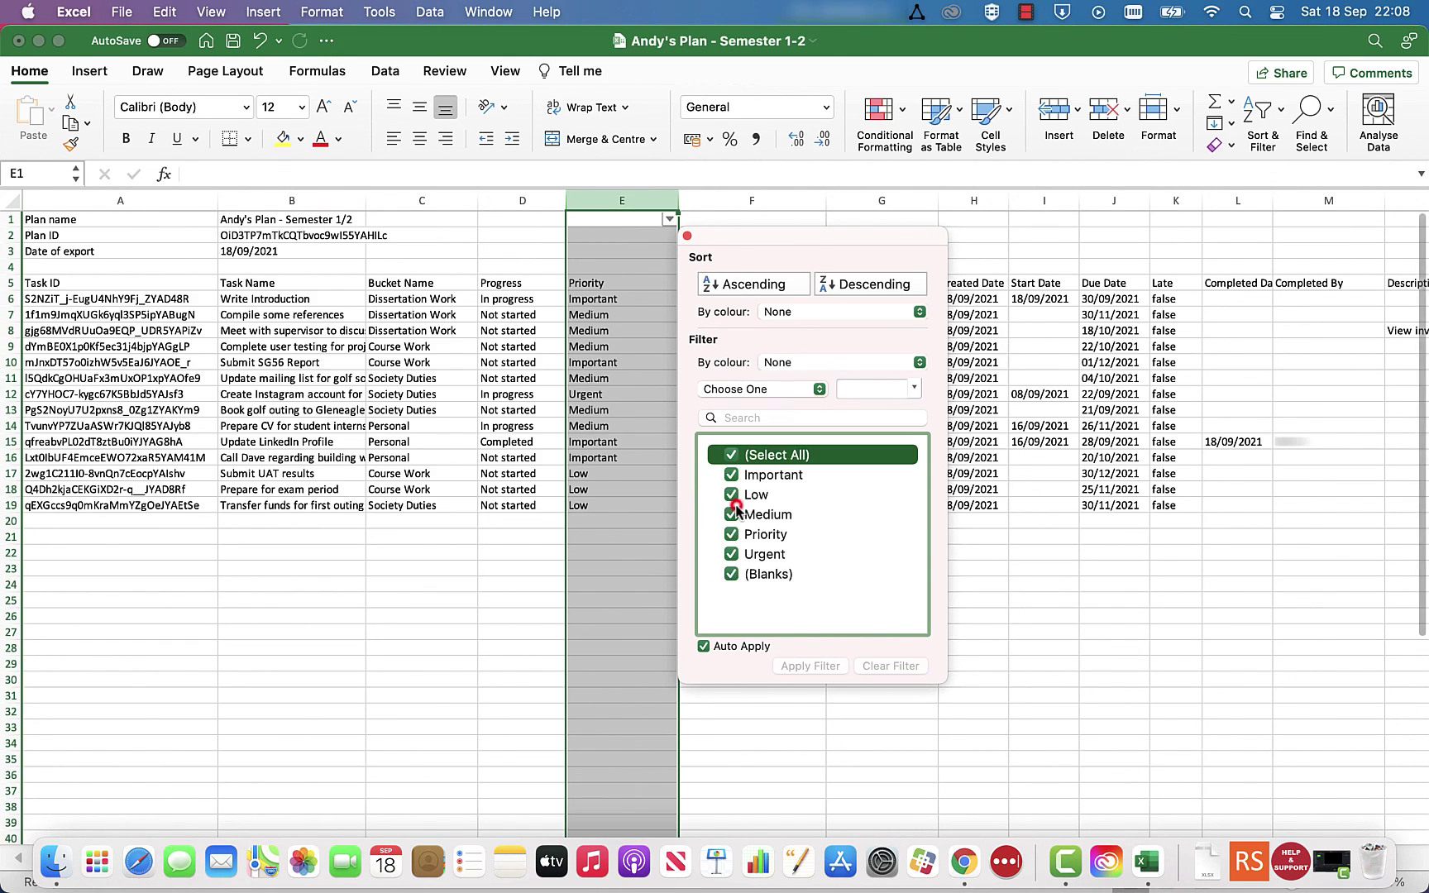
{"action": "left_click", "coordinate": [687, 238]}
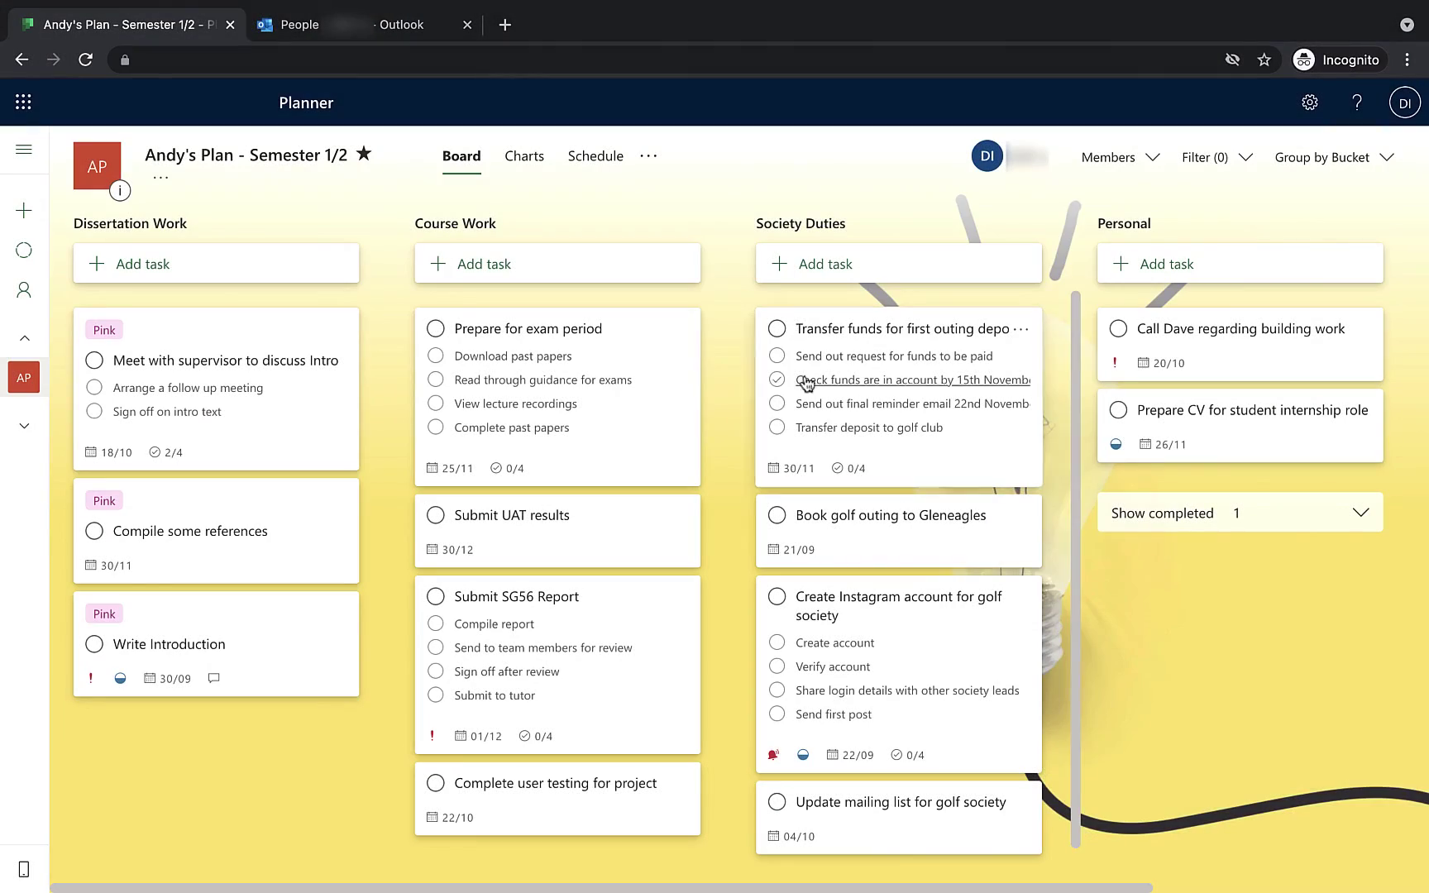
Switch back to the plan in Planner and show its additional actions.
{"action": "left_click", "coordinate": [651, 157]}
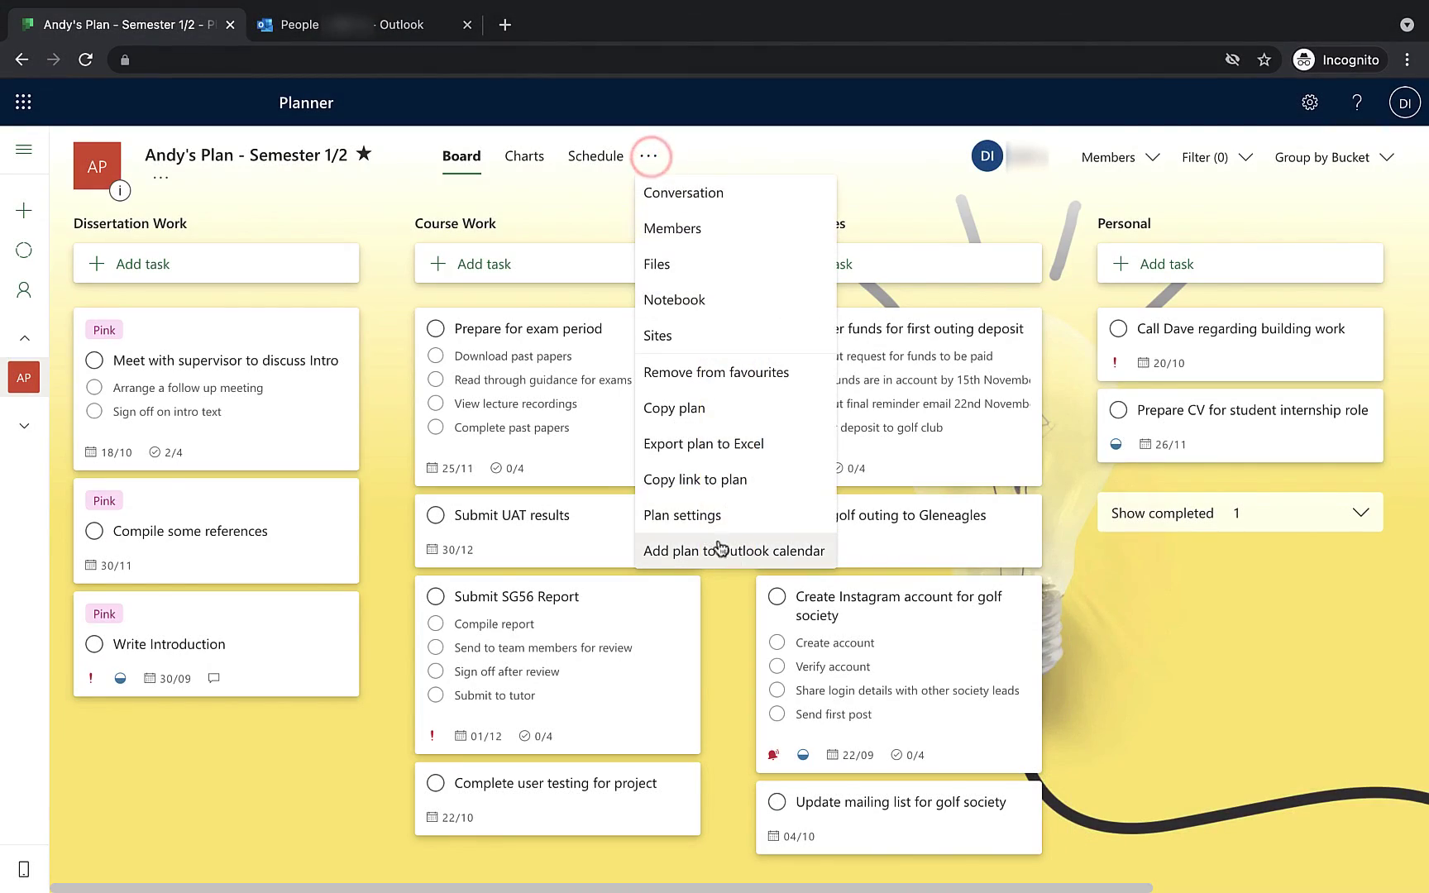